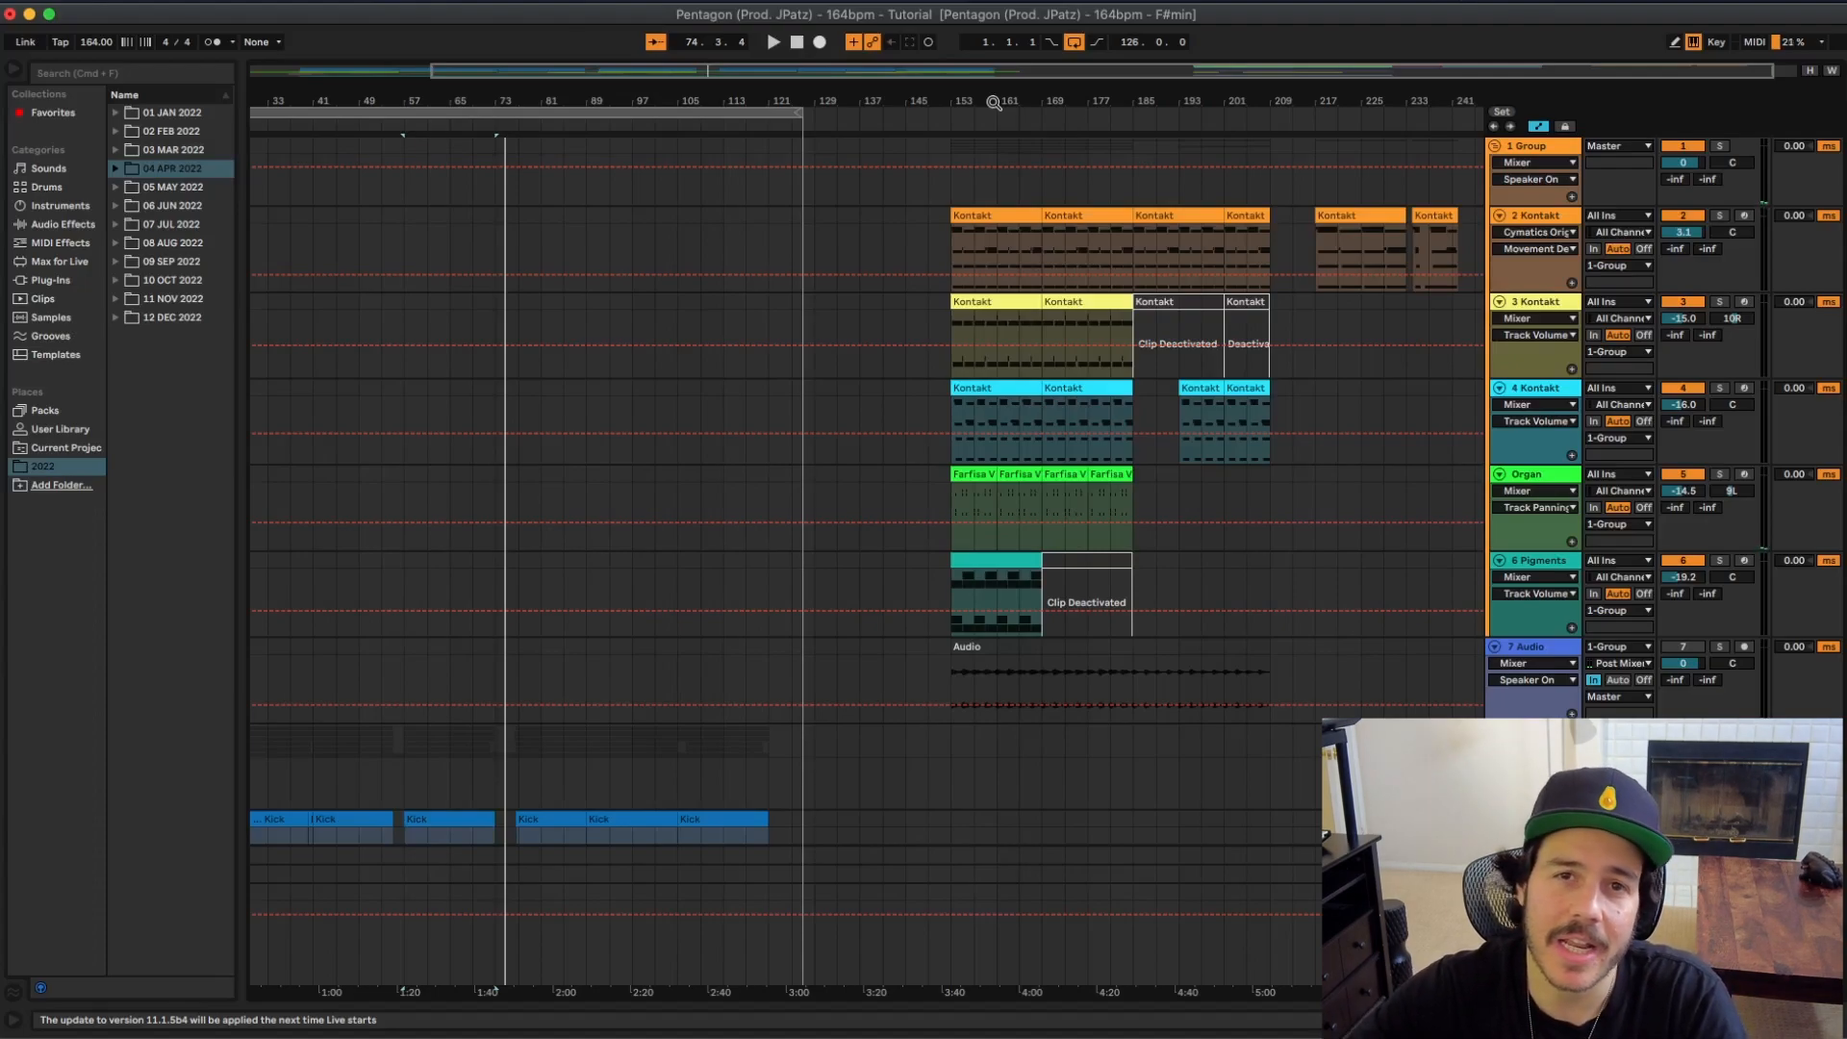
Step: Open the notes of the first clip on the 2 Kontakt track, play it soloed, and show the track's devices
left_click(966, 212)
double_click(967, 211)
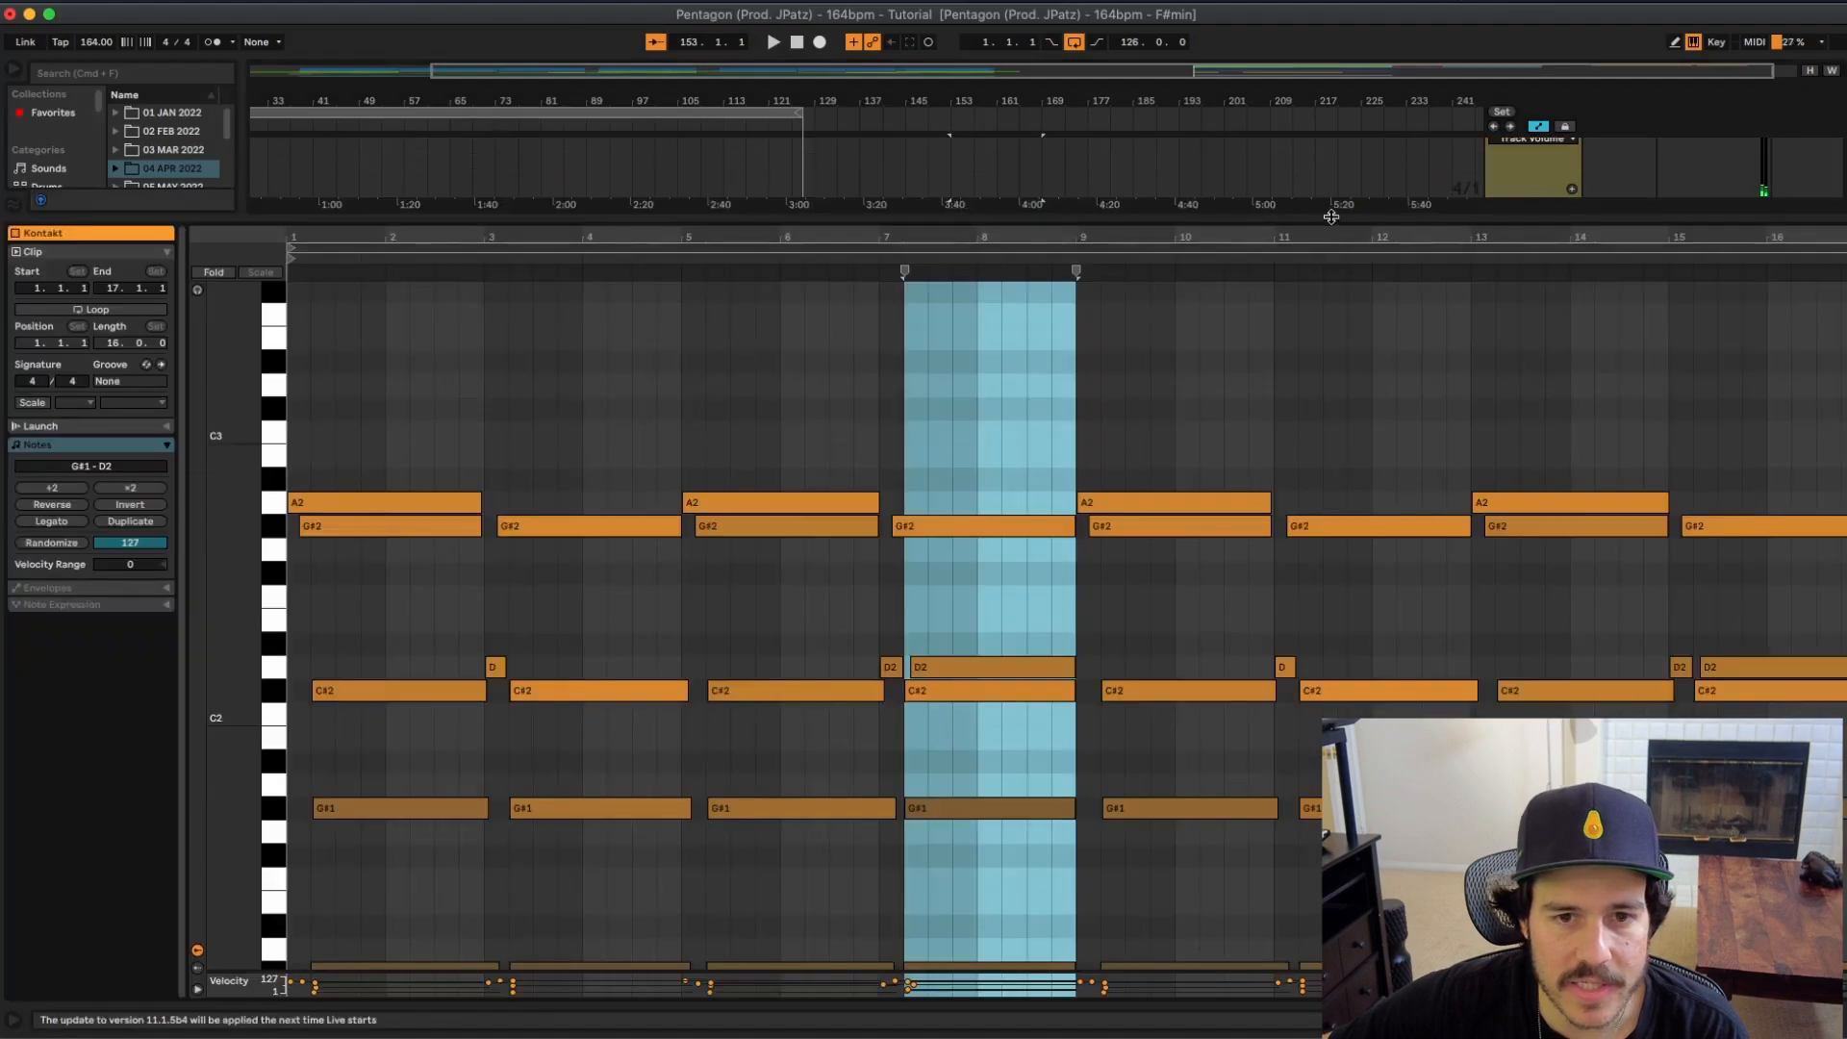
left_click_drag(1331, 219, 1340, 433)
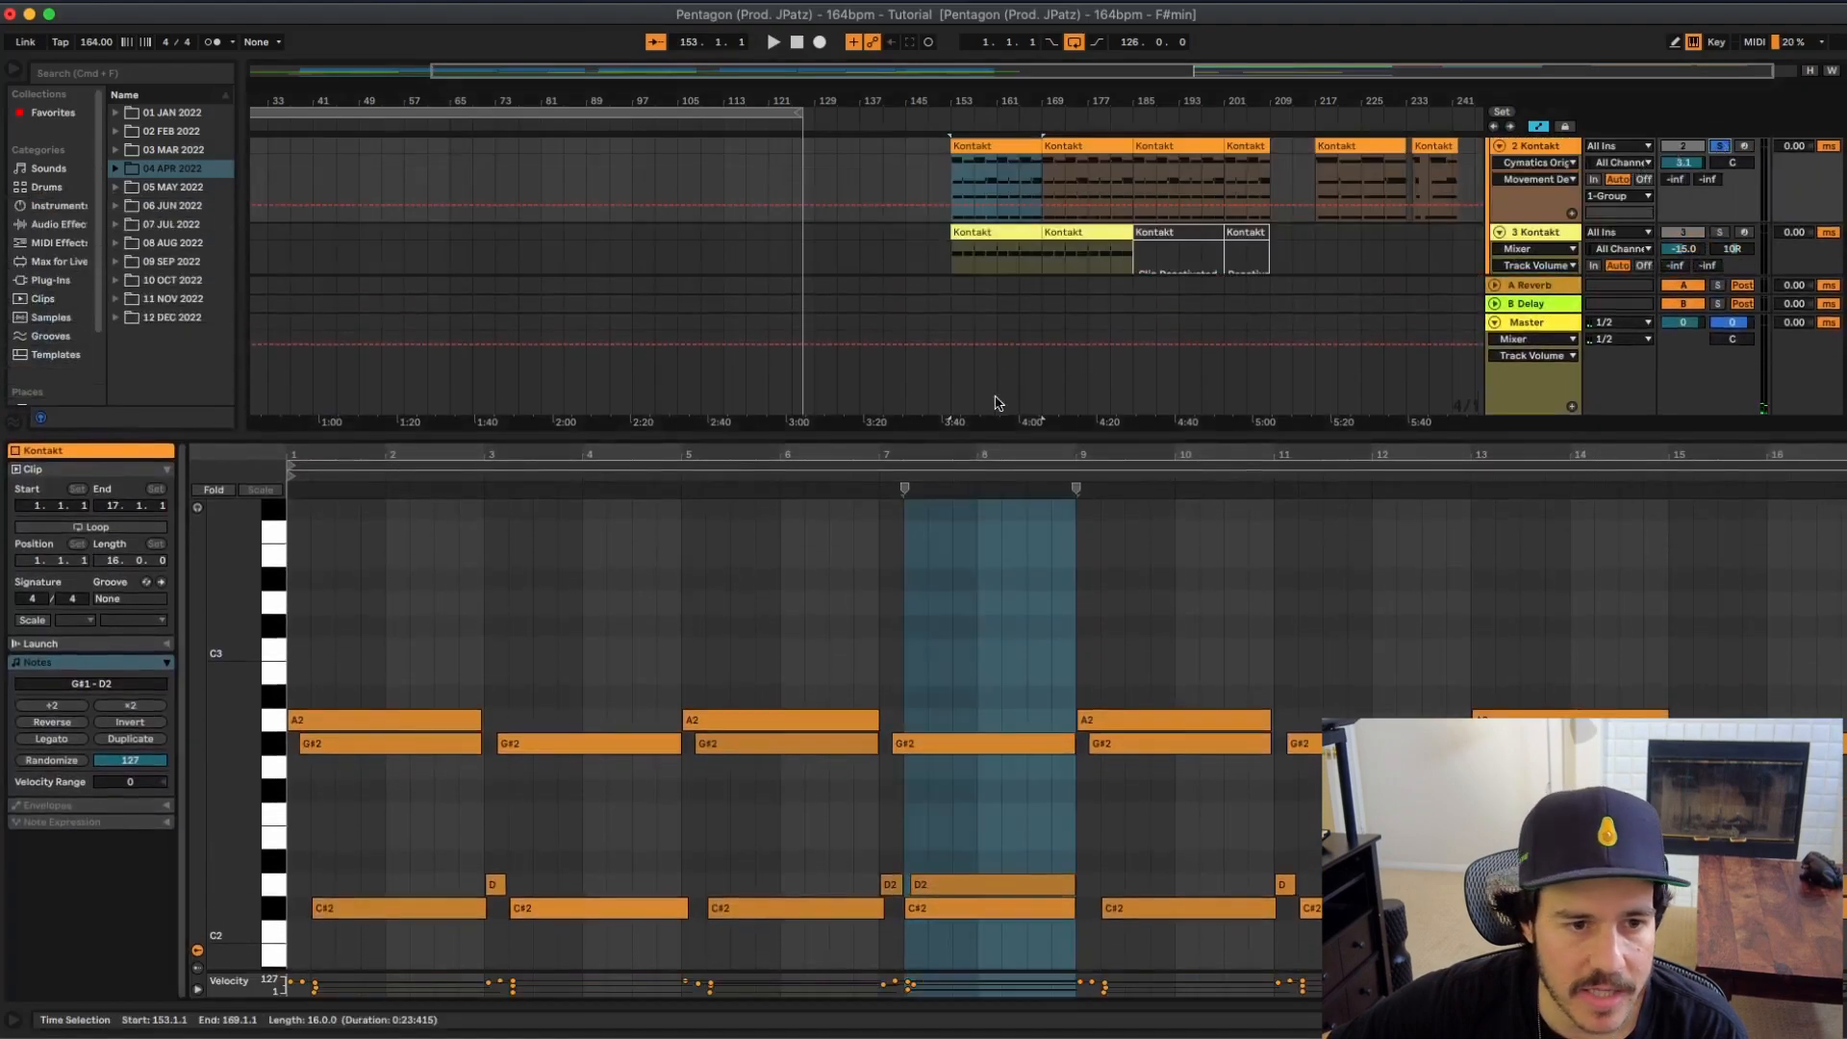
key("space")
left_click_drag(999, 435, 1002, 253)
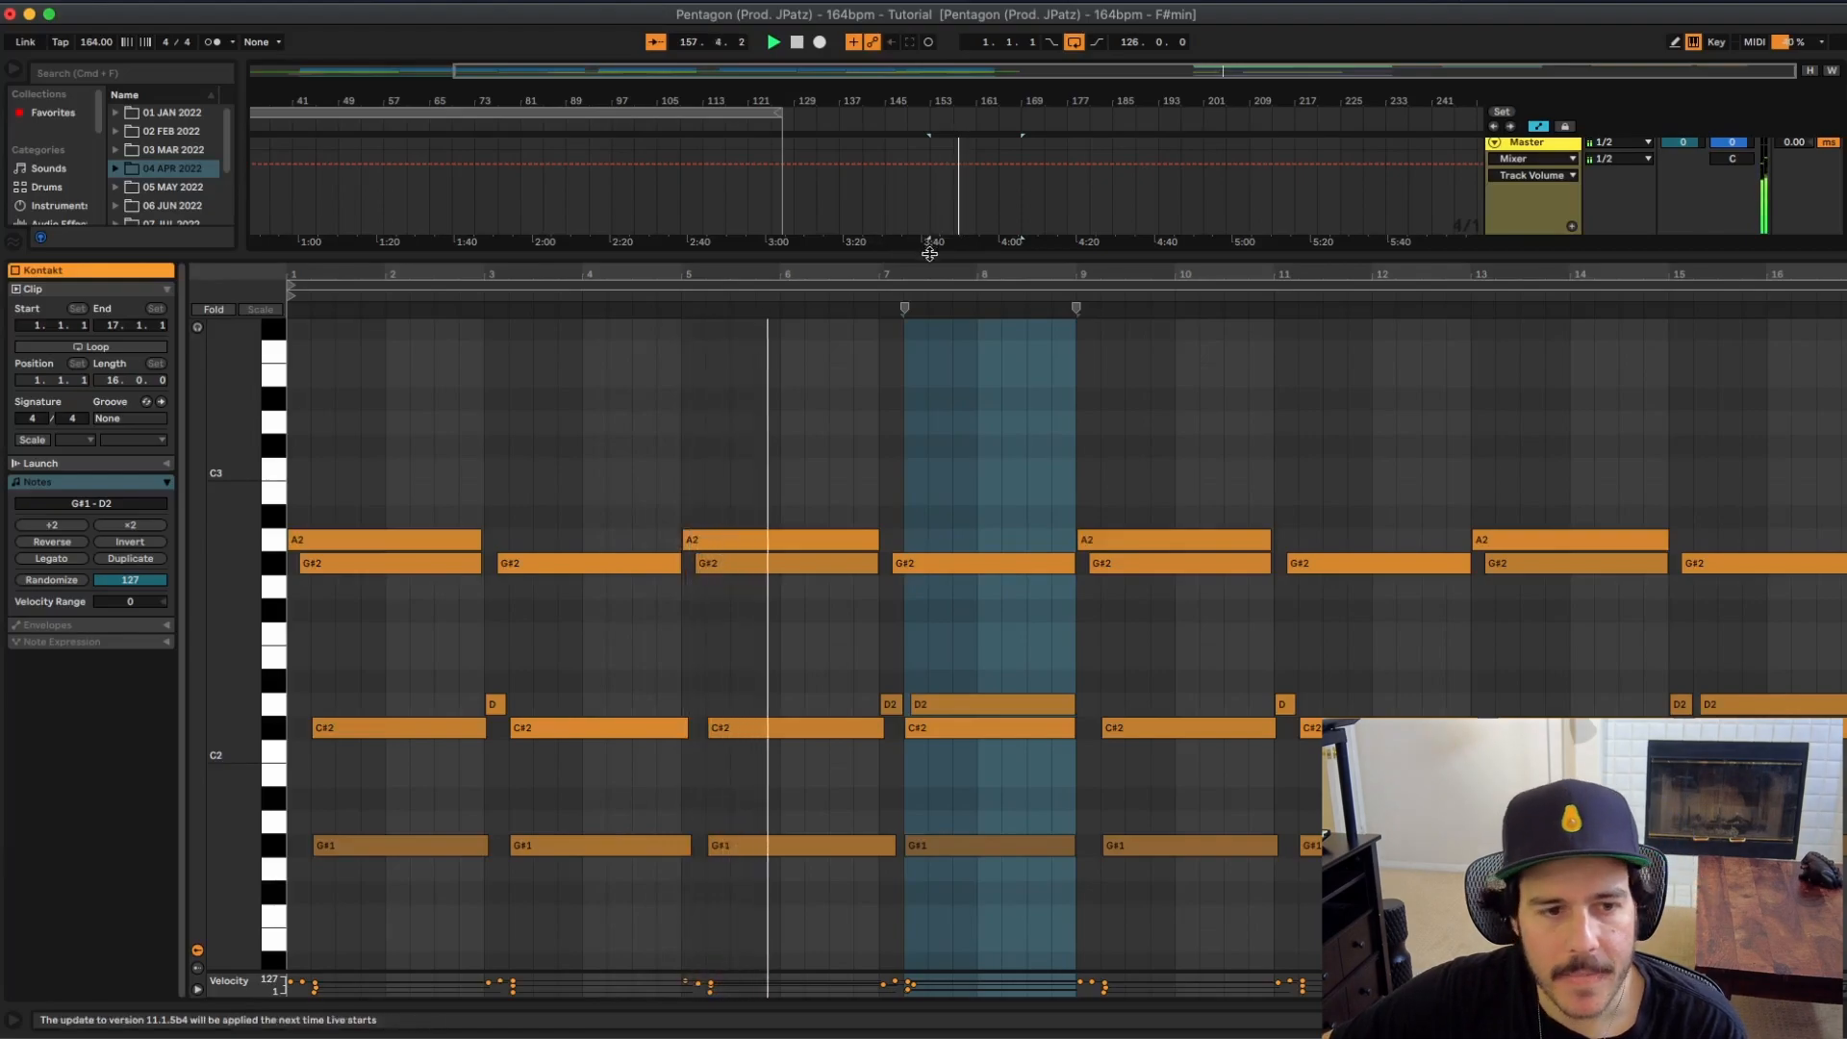
key("space")
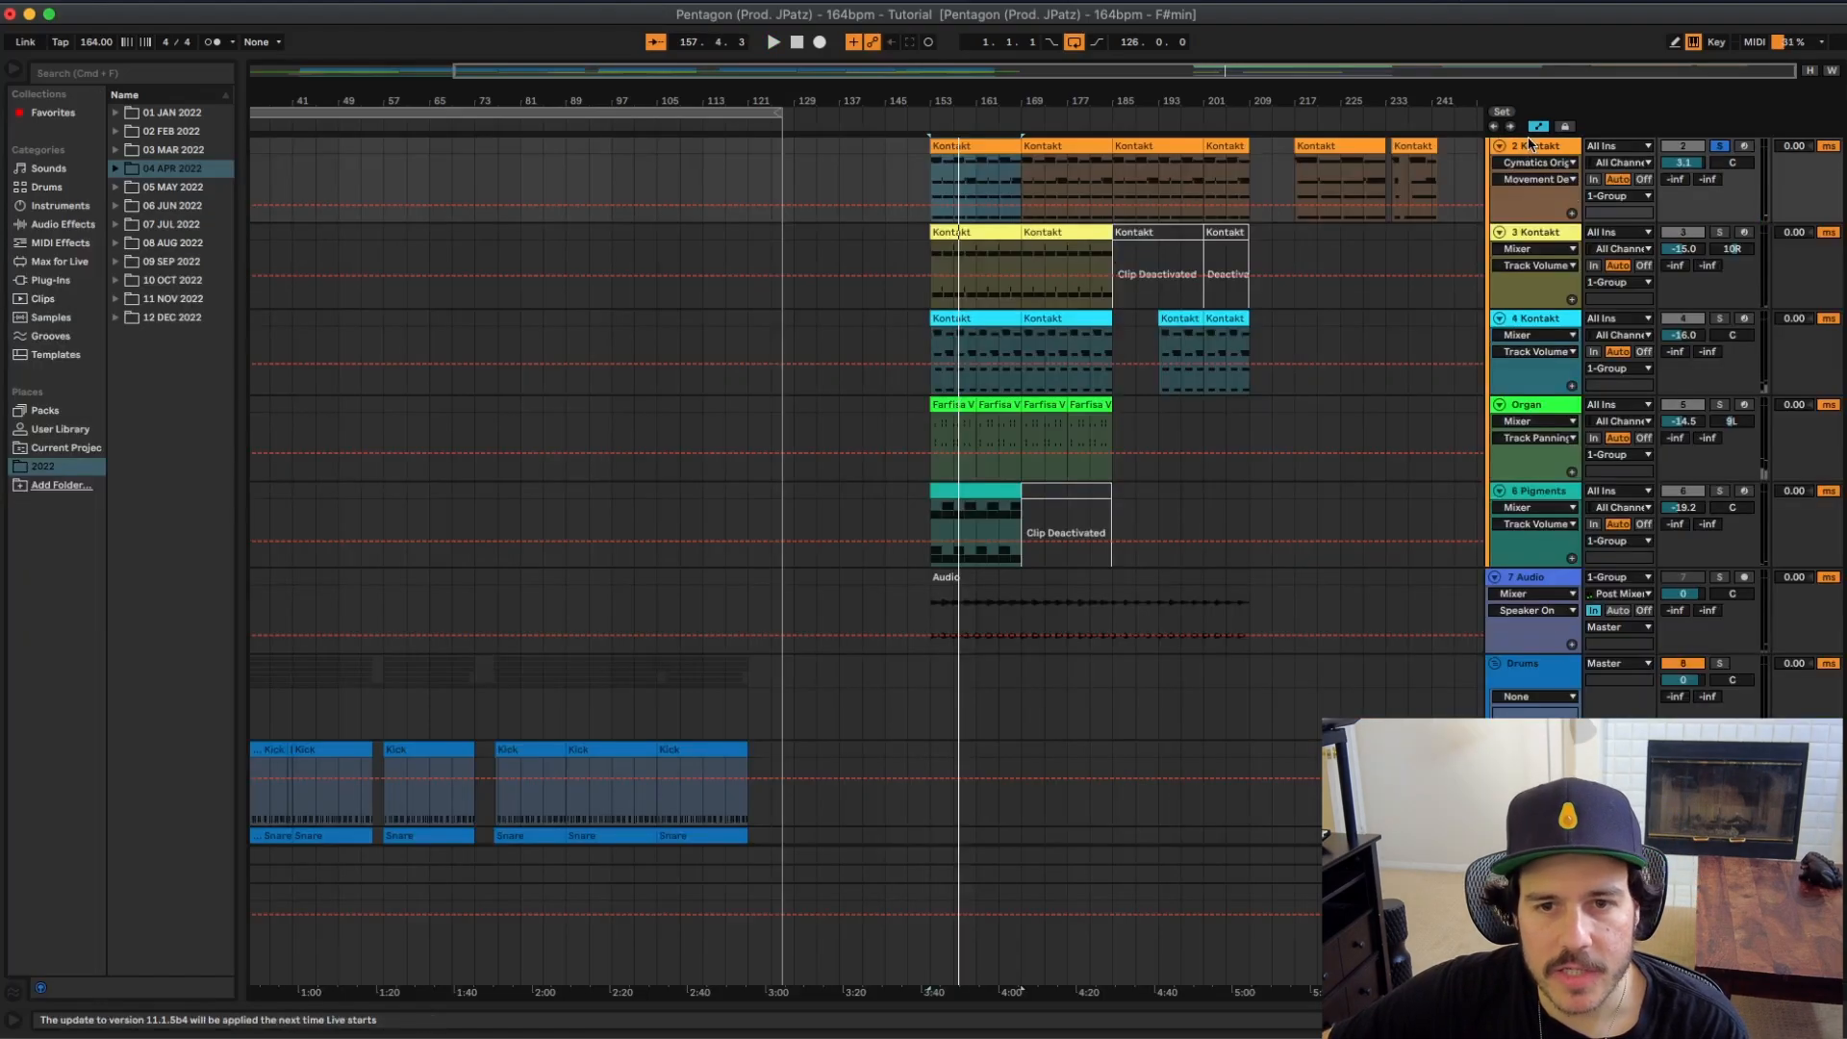
double_click(1531, 145)
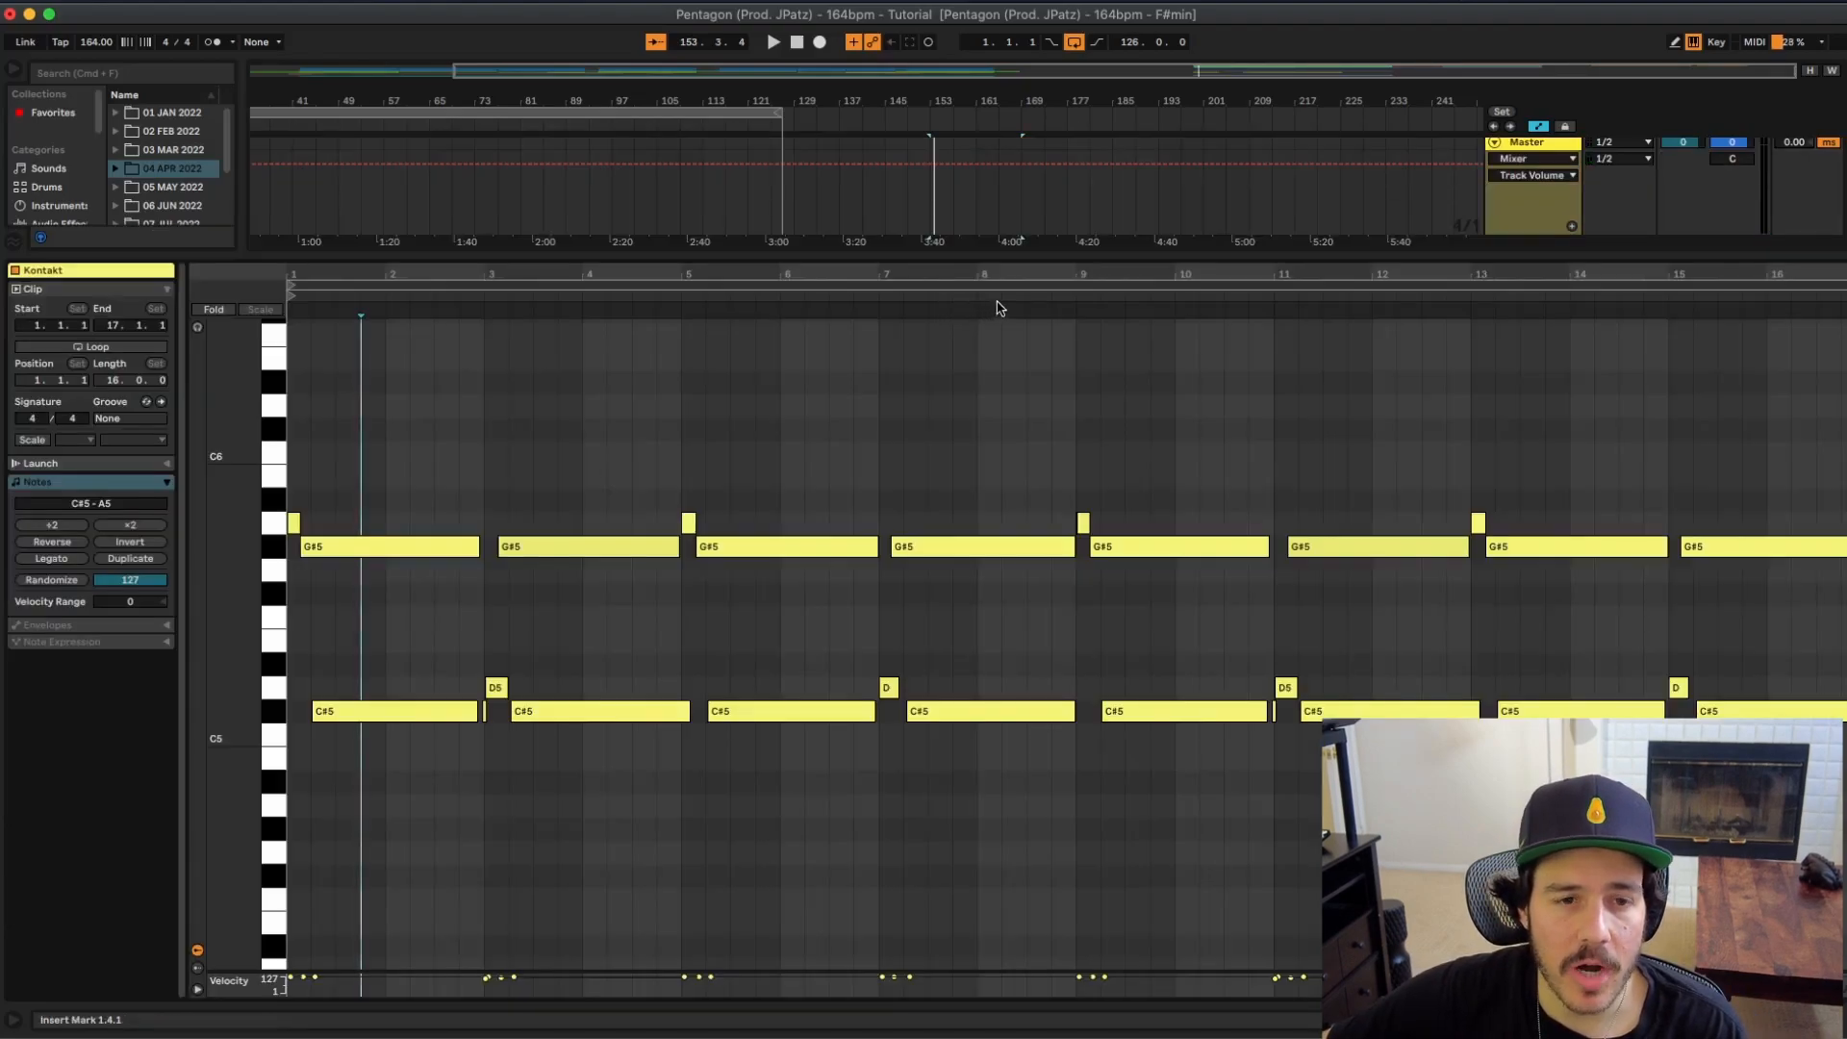
Step: Play the first clip of the 3 Kontakt track soloed with its notes in view
key("space")
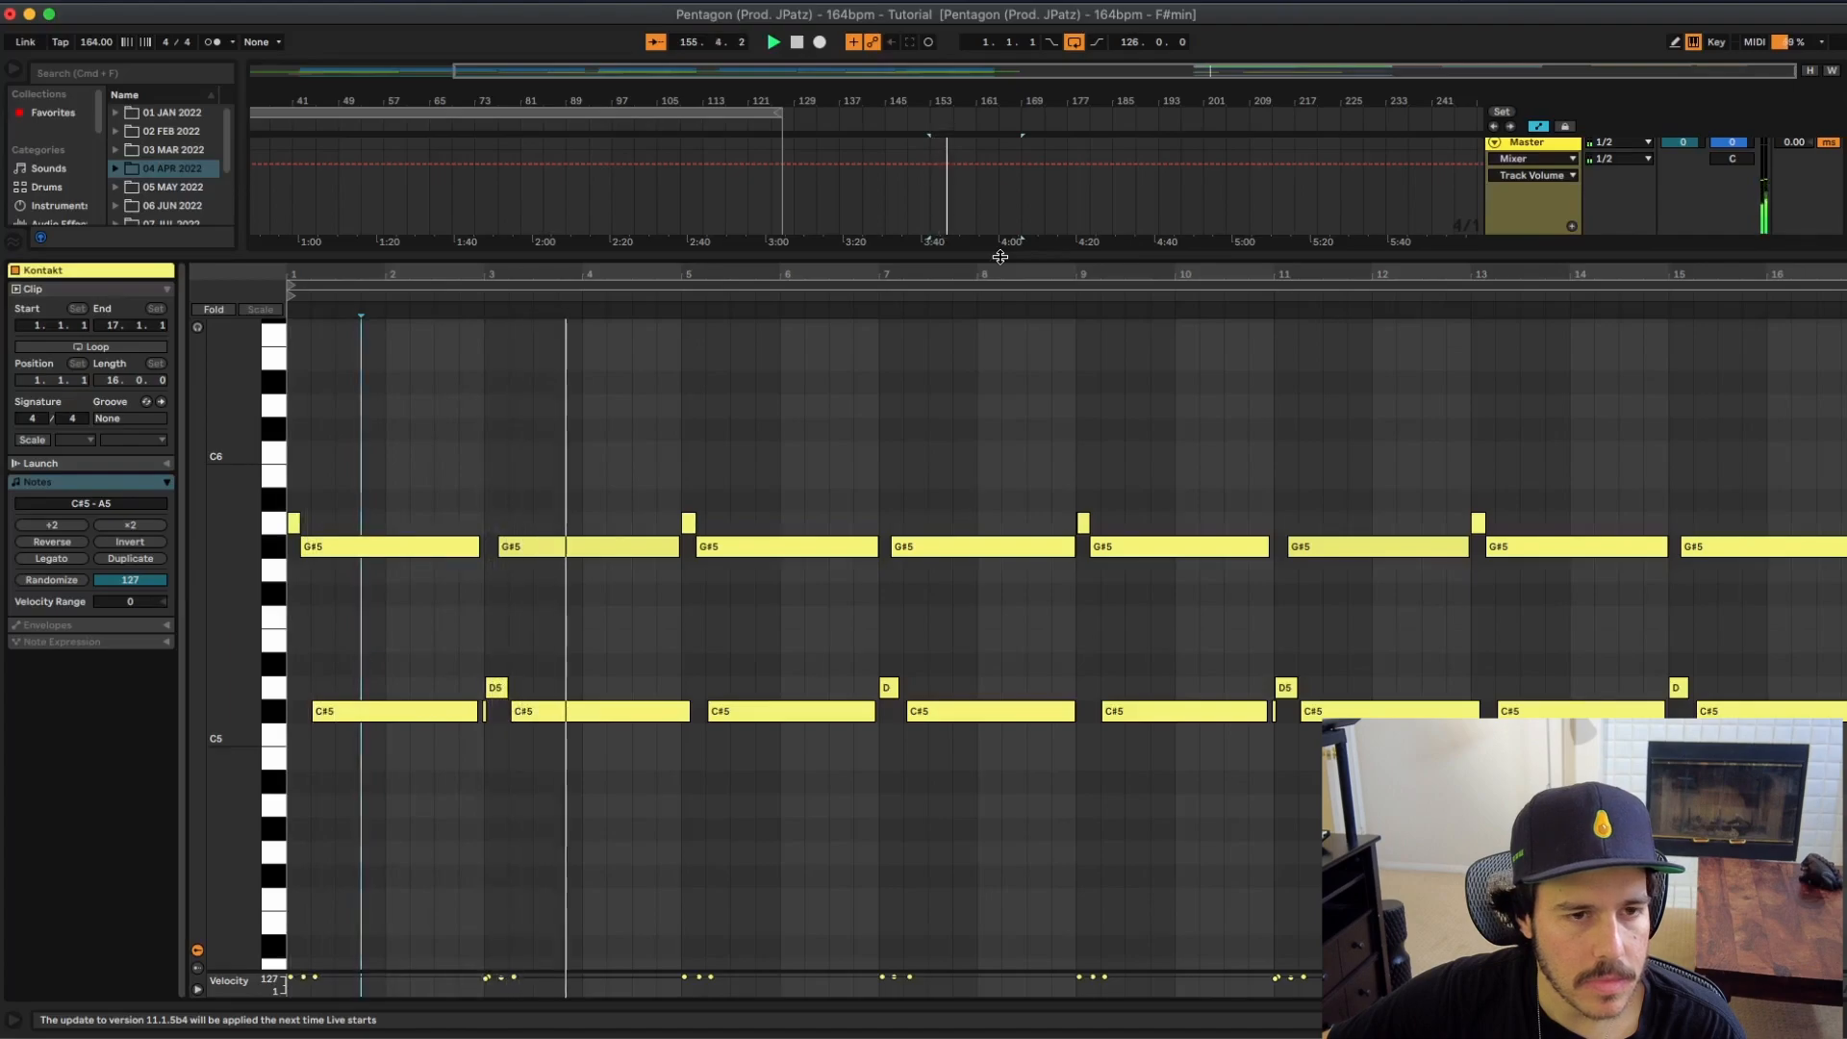
key("alt+super+l")
key("space")
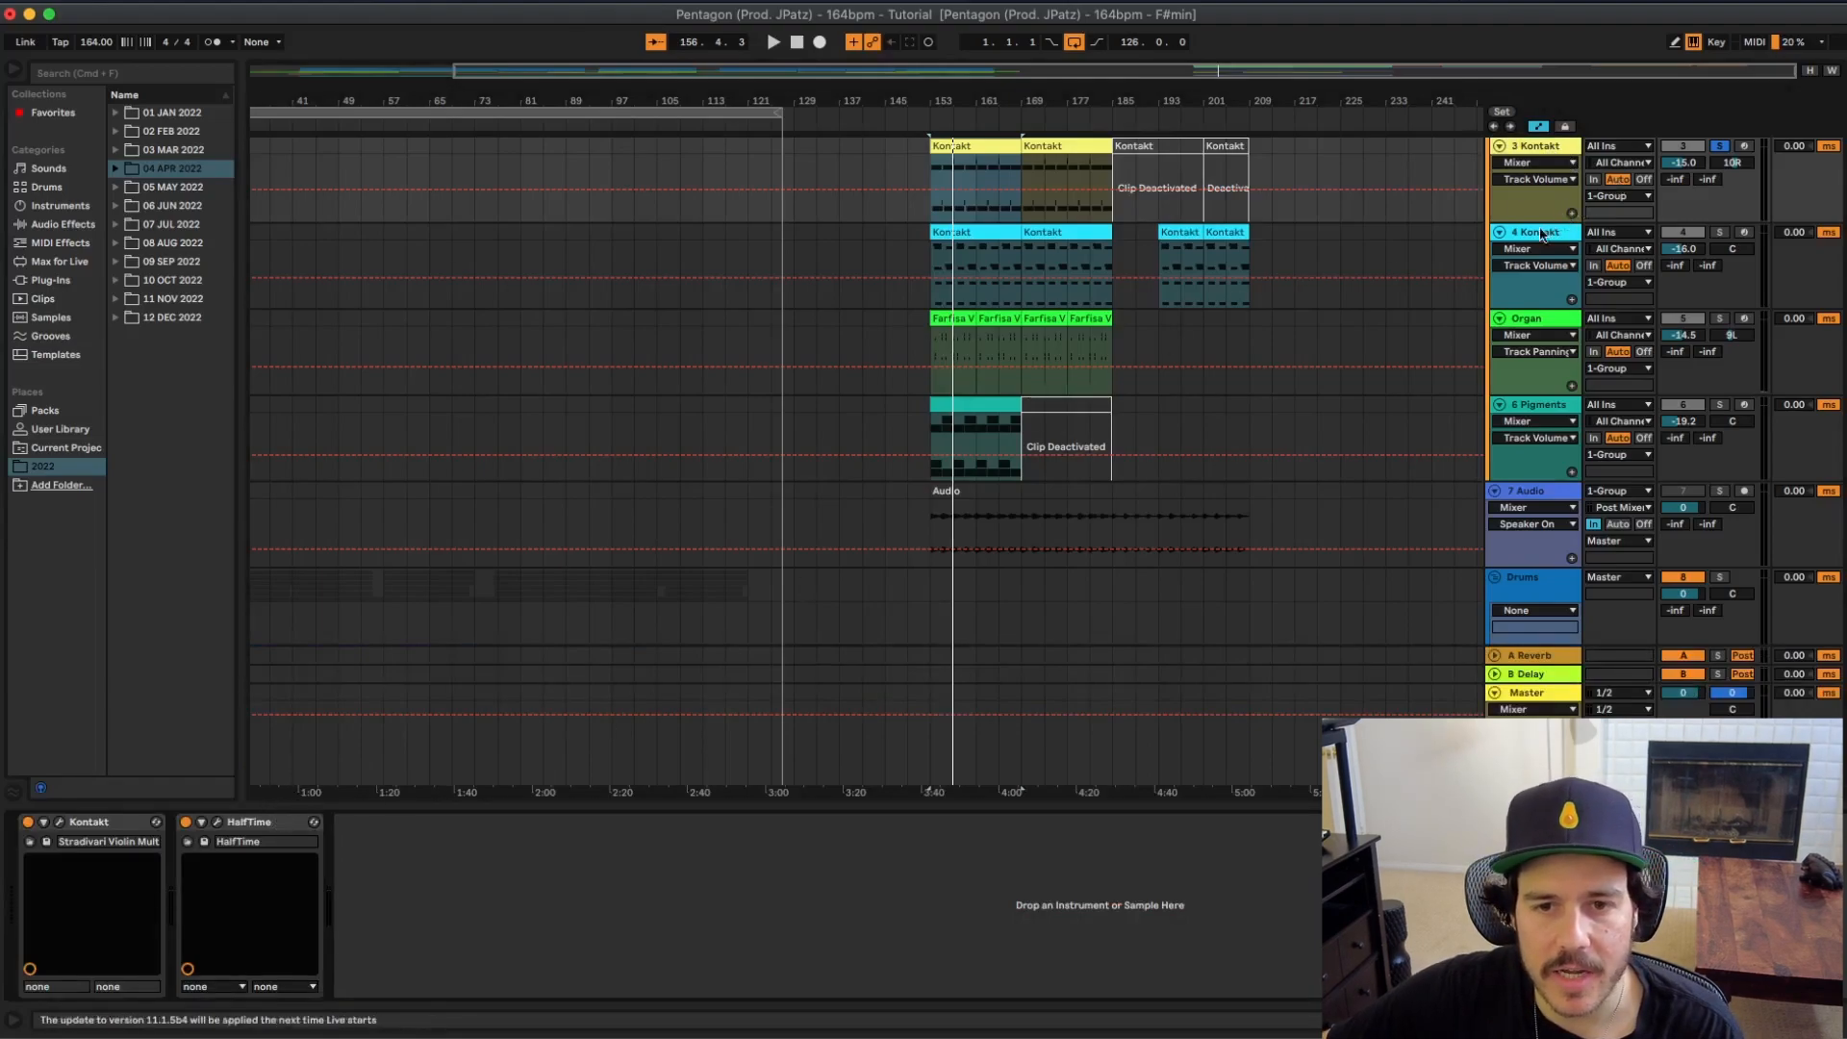
Step: Solo the 4 Kontakt track and play its first clip with the notes open
left_click(1551, 228)
left_click(1719, 232)
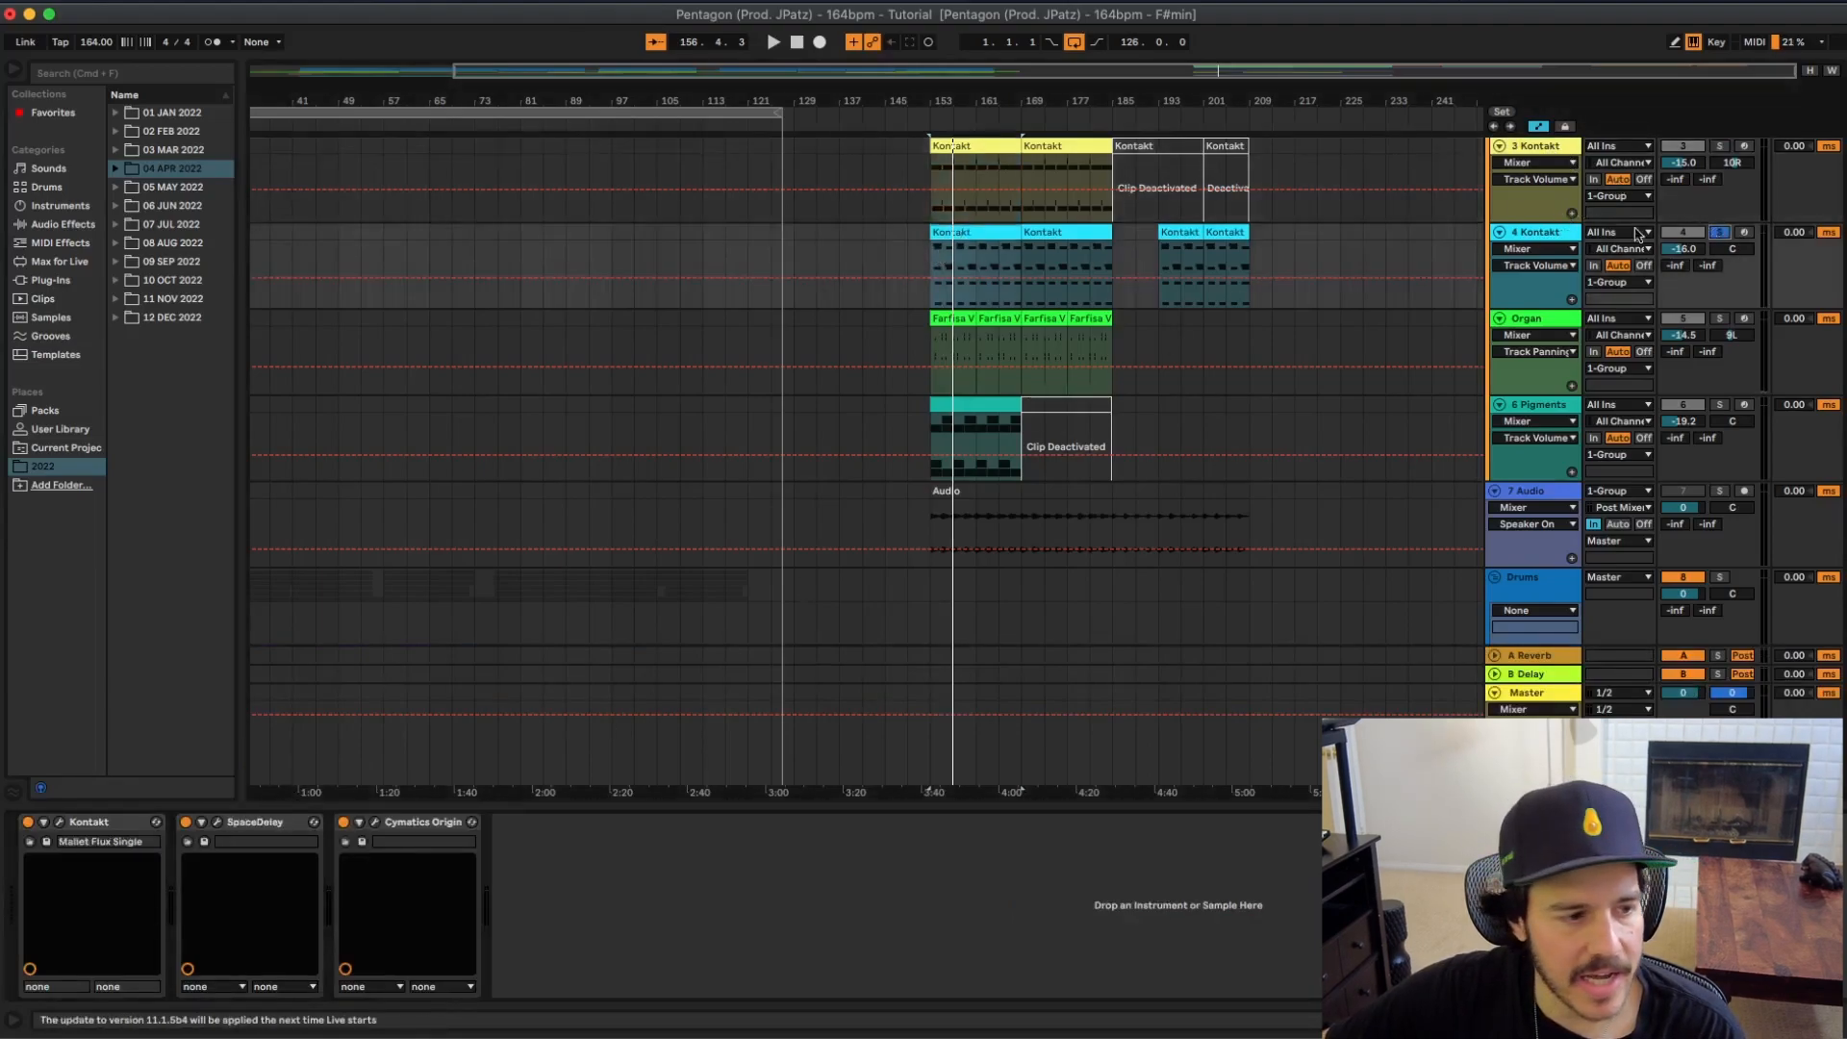
double_click(990, 232)
key("space")
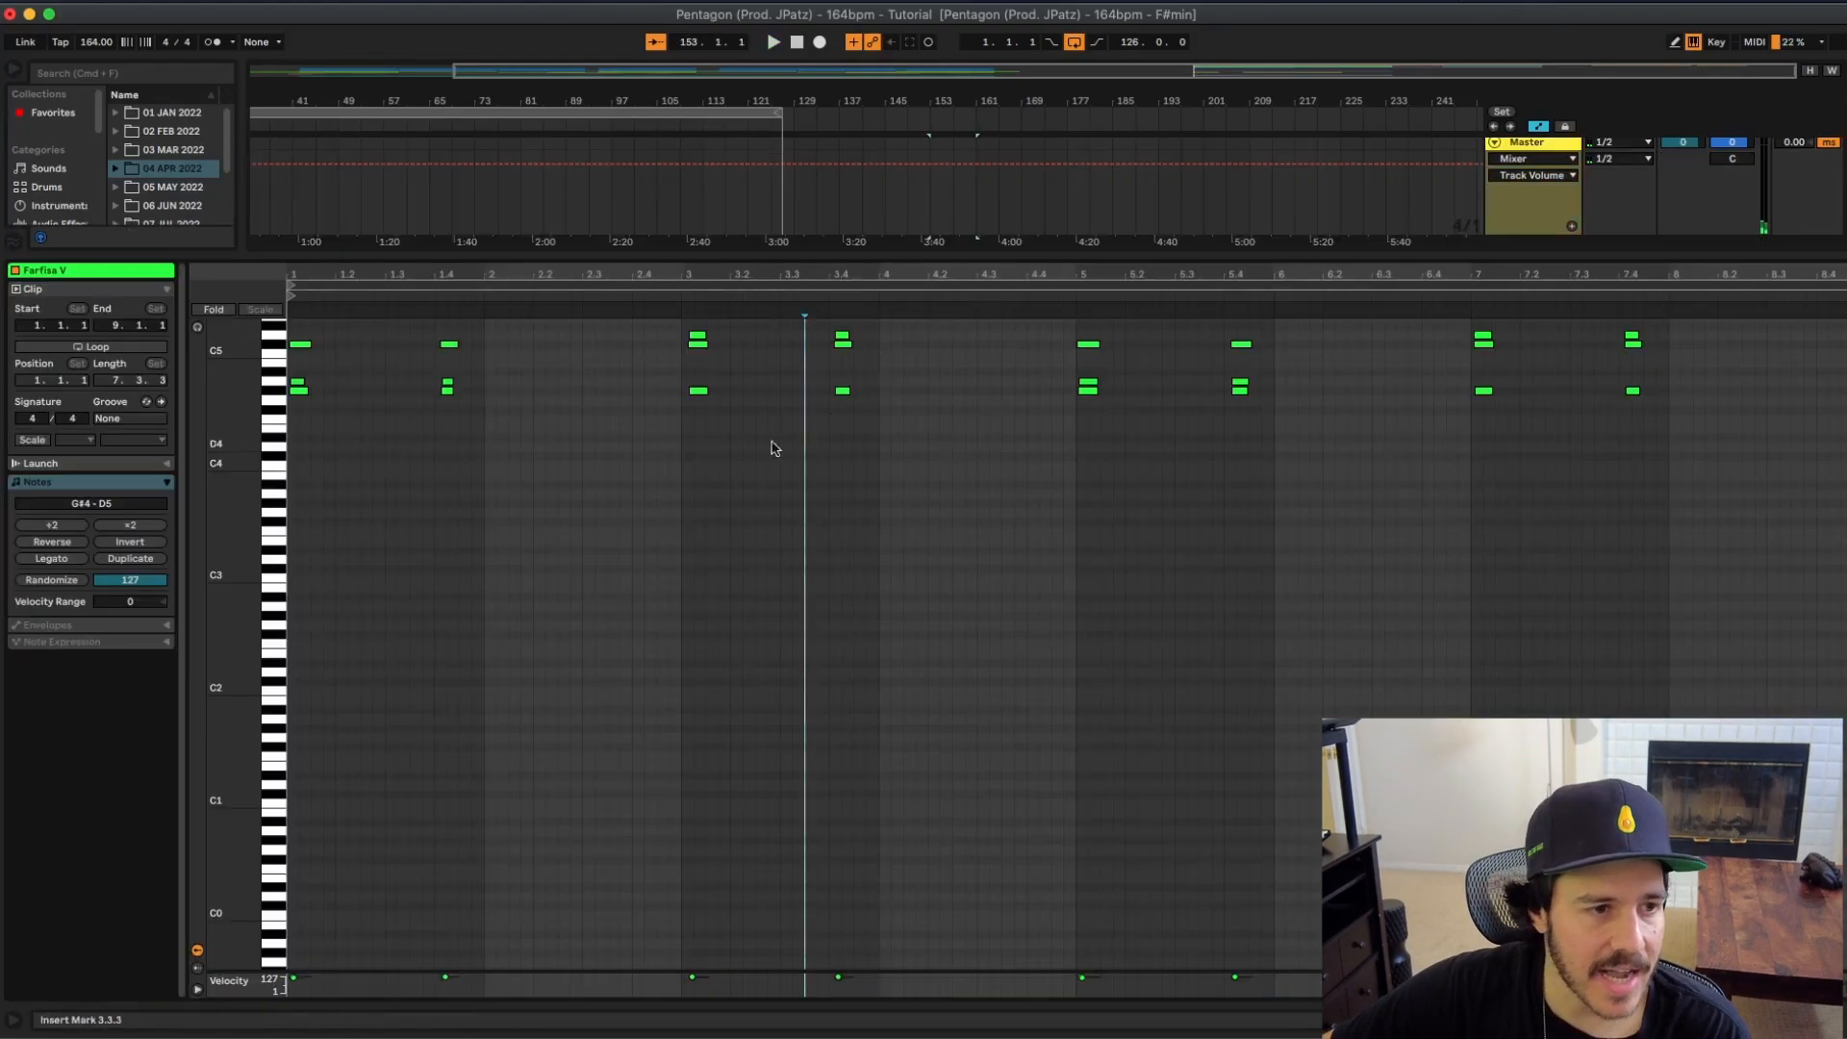
Step: Play the Farfisa V clip on the Organ track with its notes in view, and show the track's devices
scroll(801, 457, "up", 3)
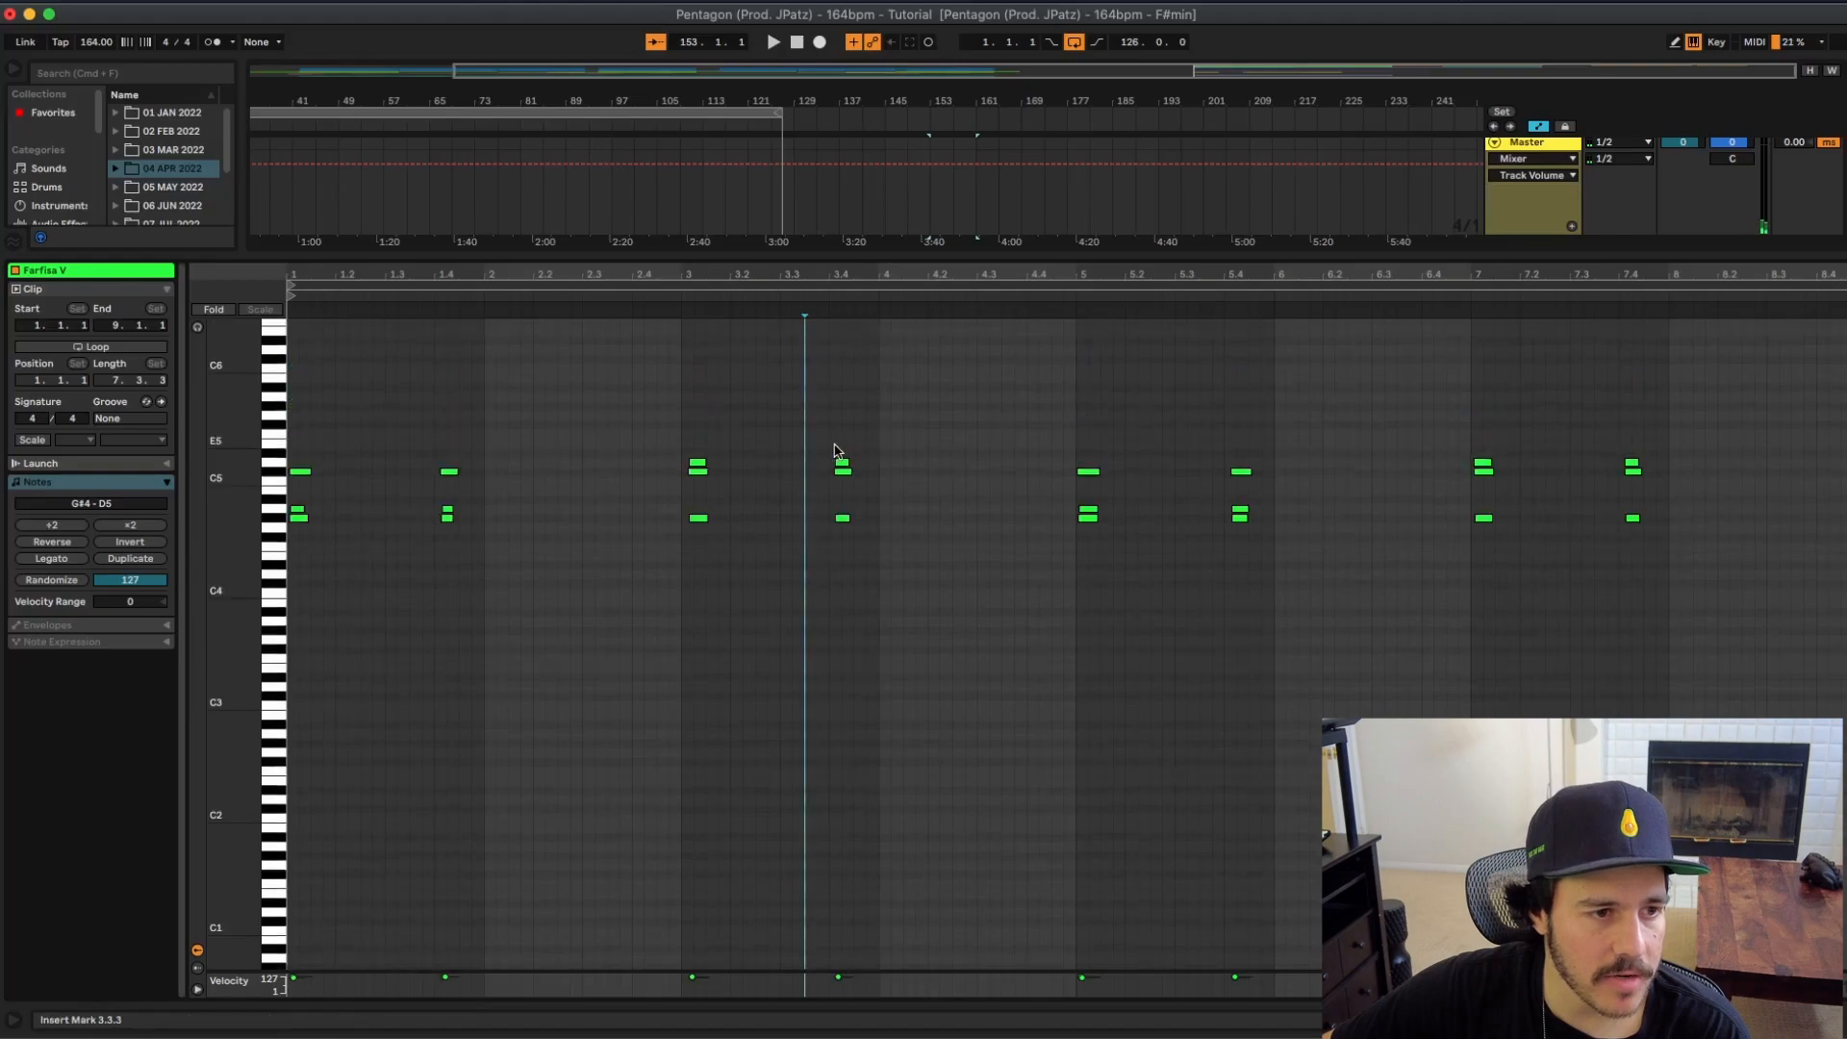
key("space")
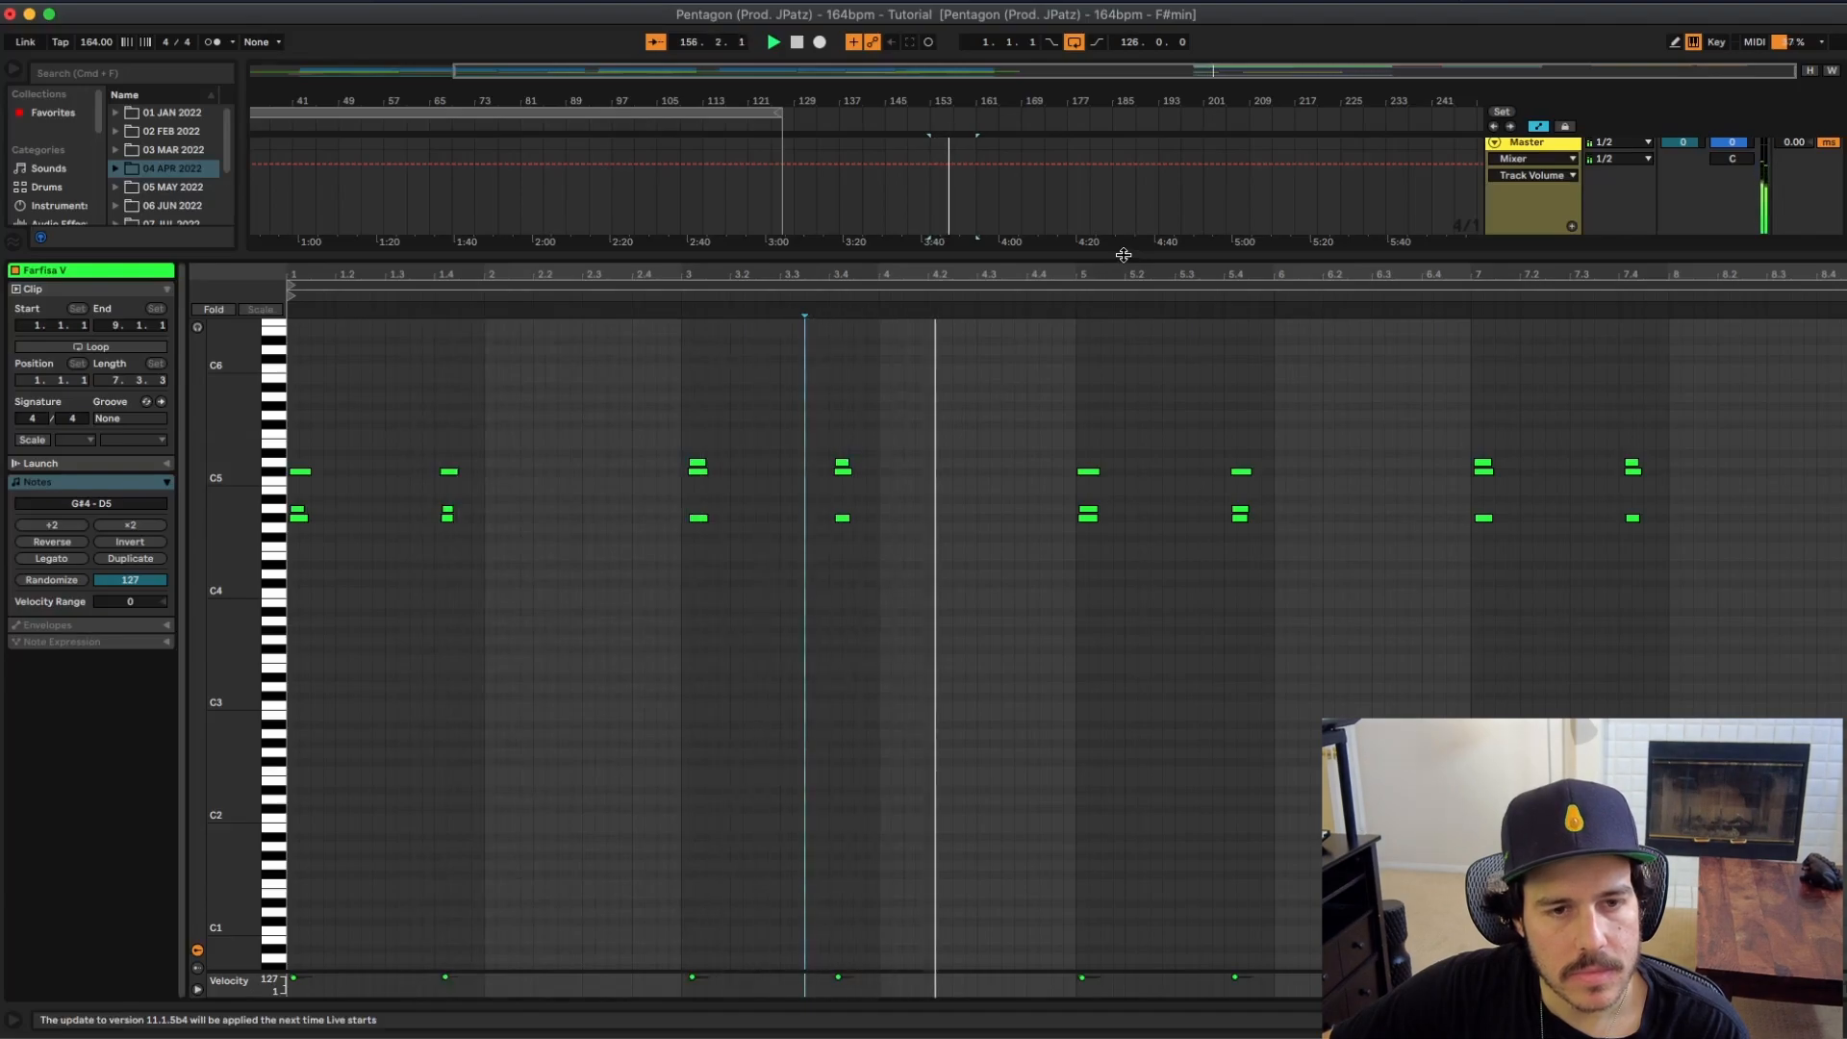
key("space")
double_click(1537, 149)
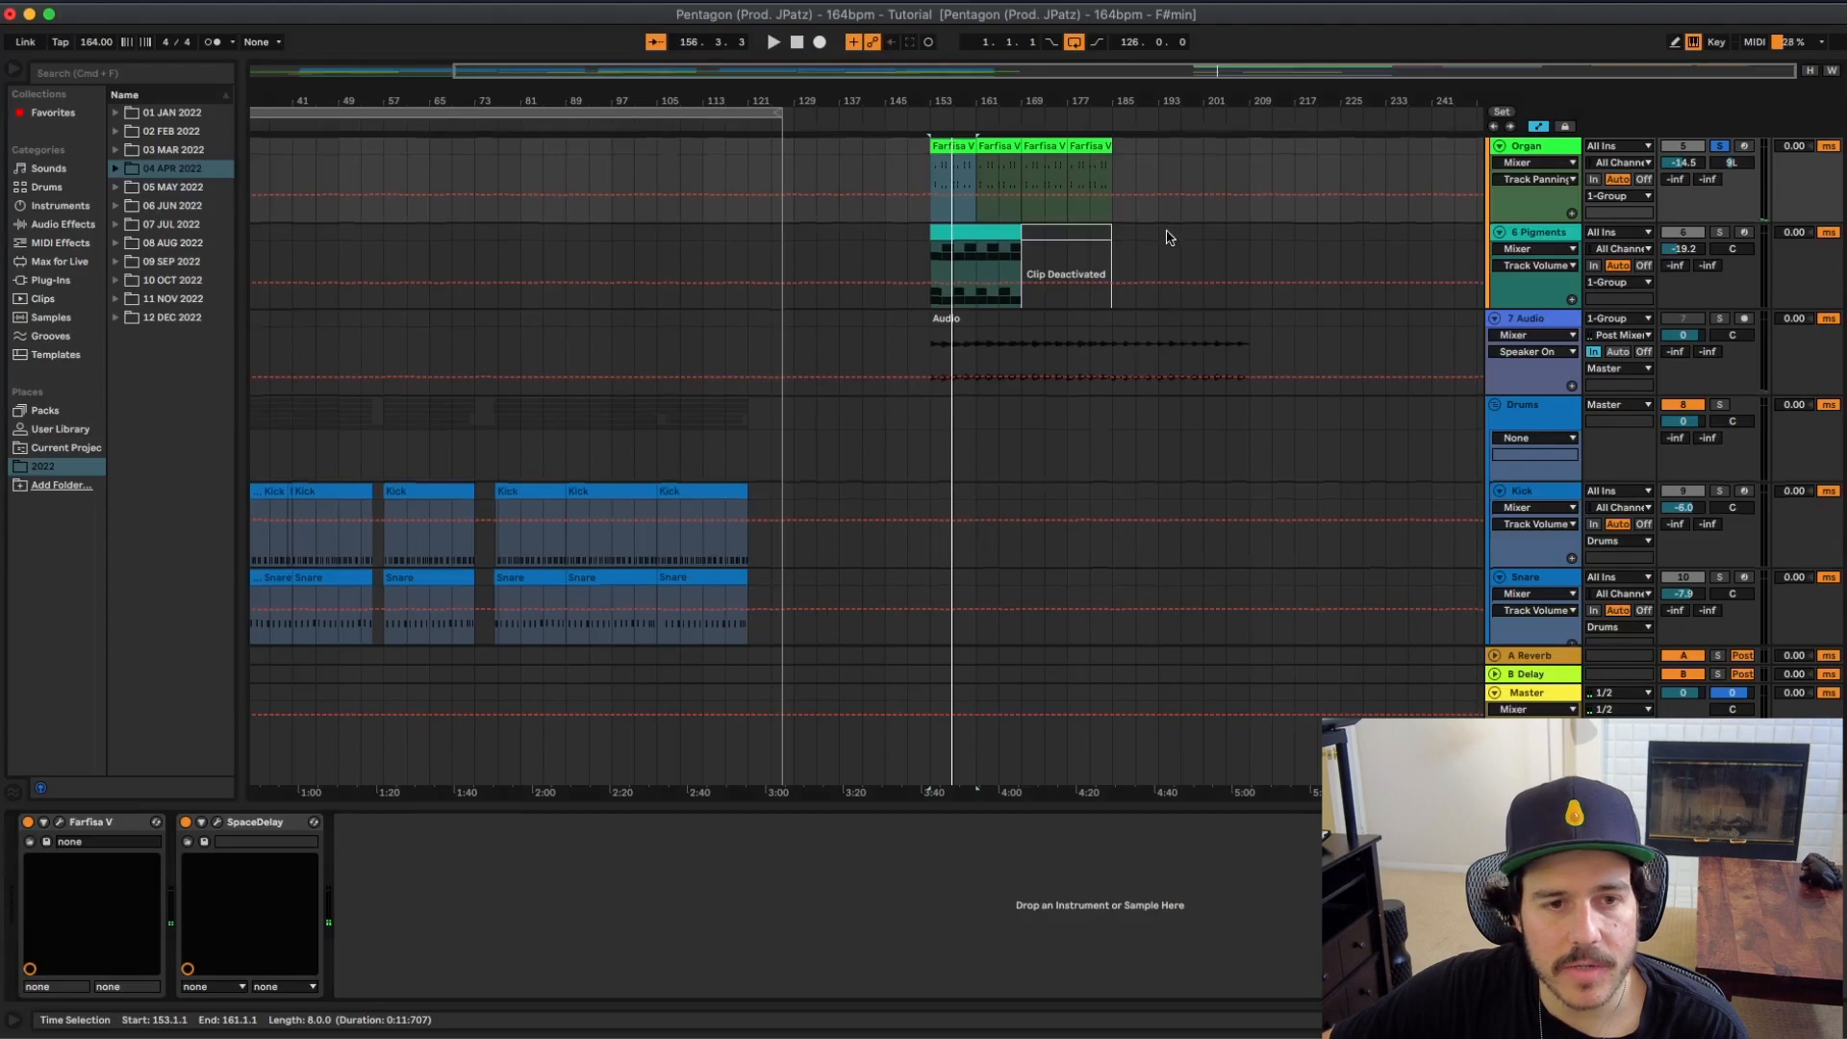
Step: Solo the 6 Pigments track and play its first clip with the notes open
scroll(1167, 237, "up", 2)
left_click(1720, 311)
double_click(978, 310)
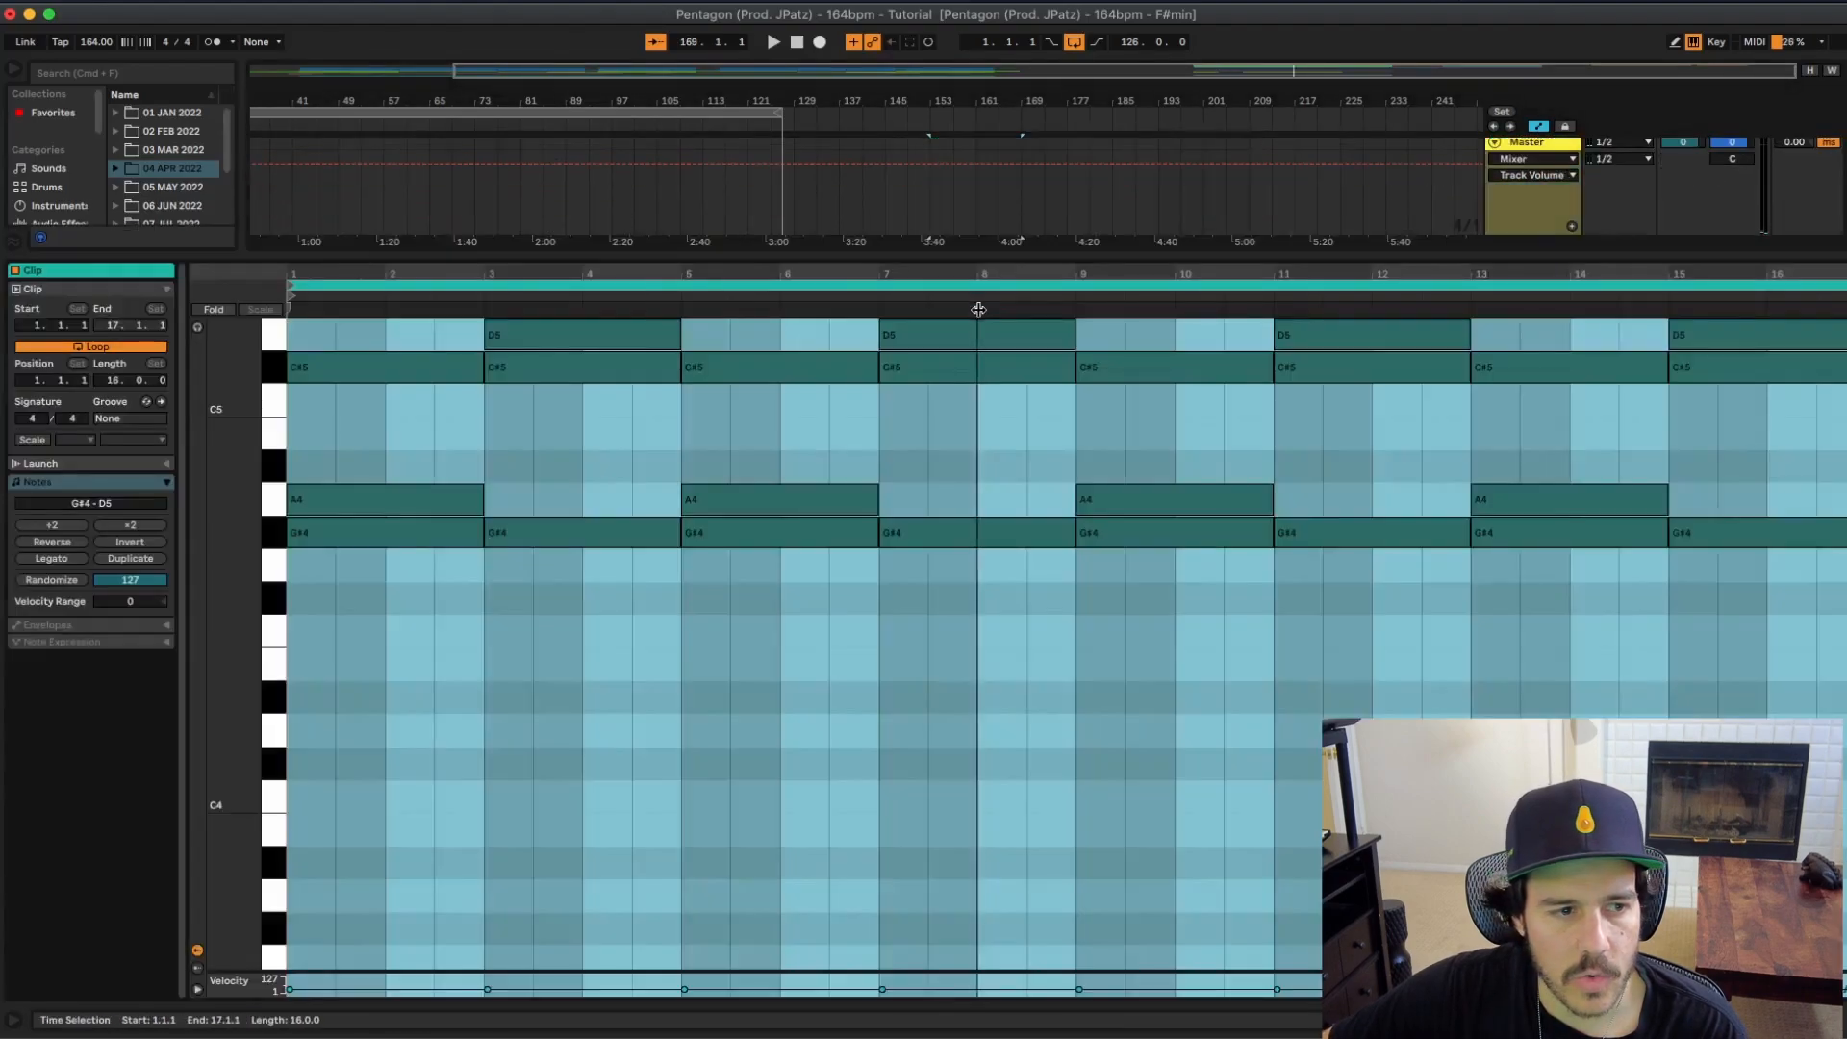
key("space")
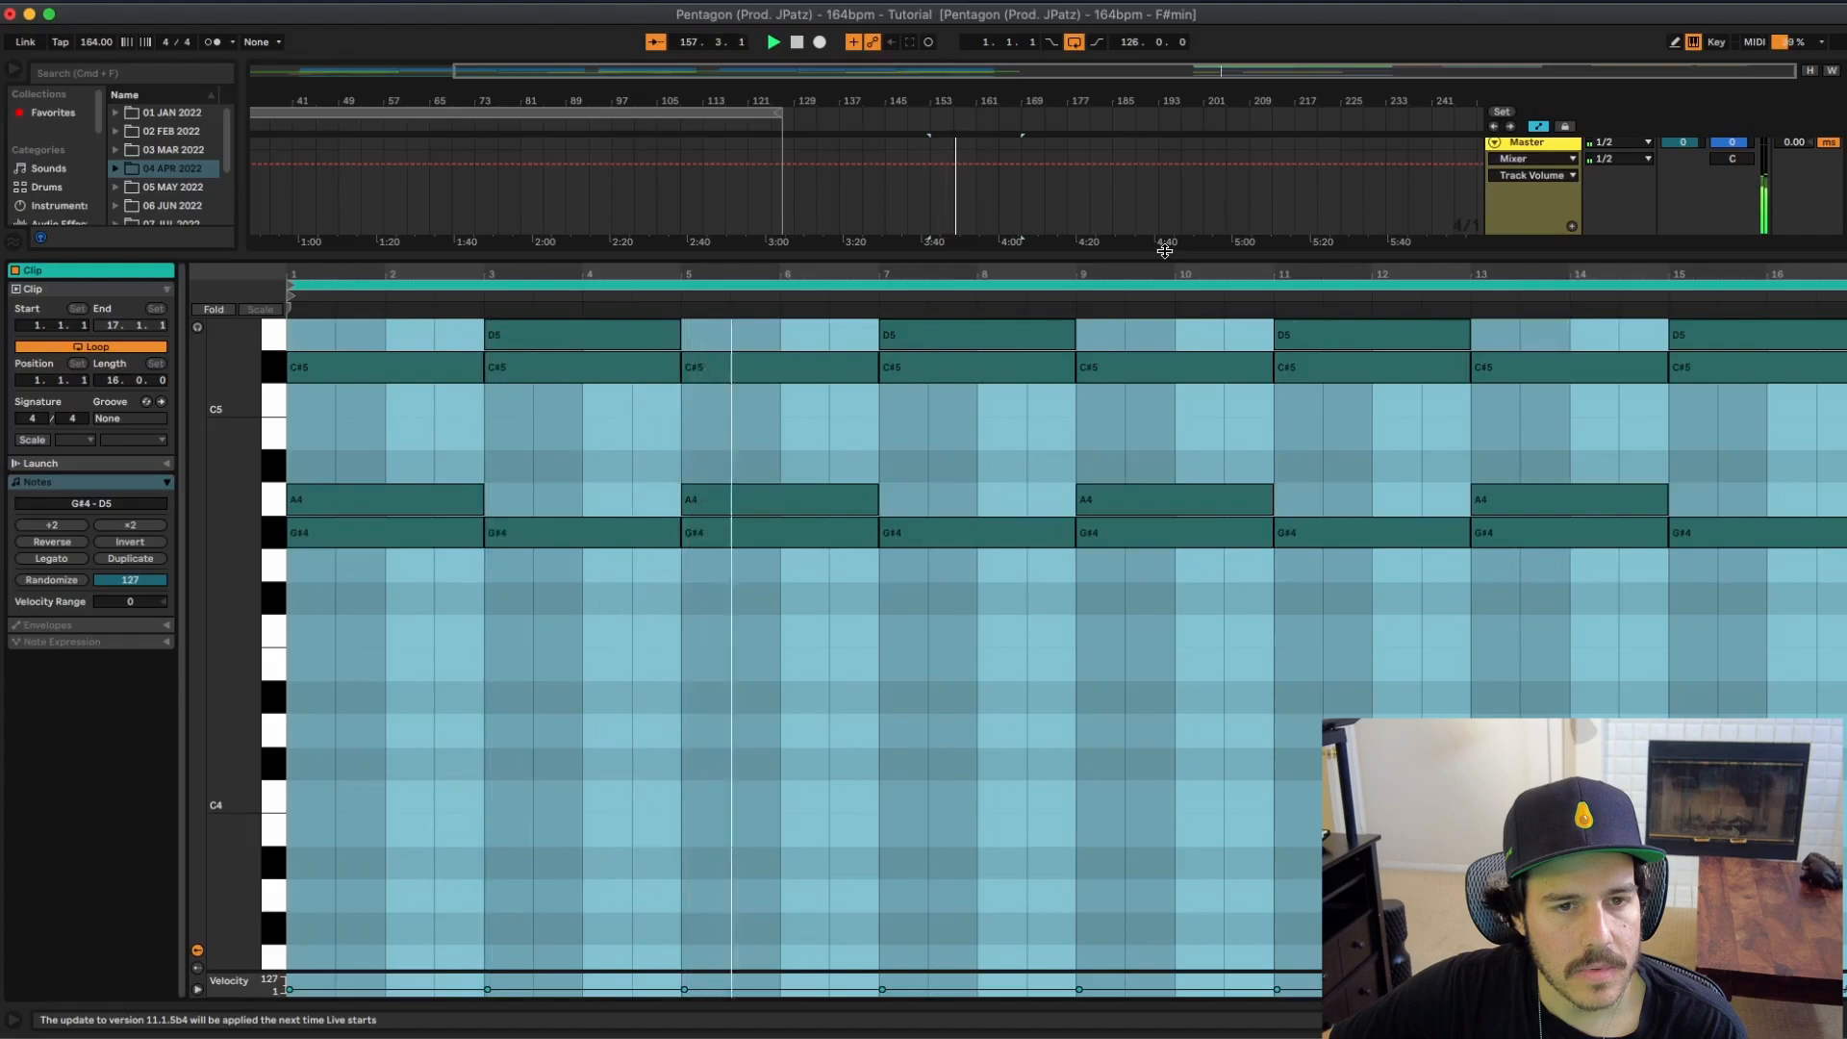
key("super+alt+l")
Step: Select the tracks from 2 Kontakt through 6 Pigments and look up the Group Tracks command without applying it
scroll(1102, 303, "up", 3)
scroll(1102, 303, "up", 3)
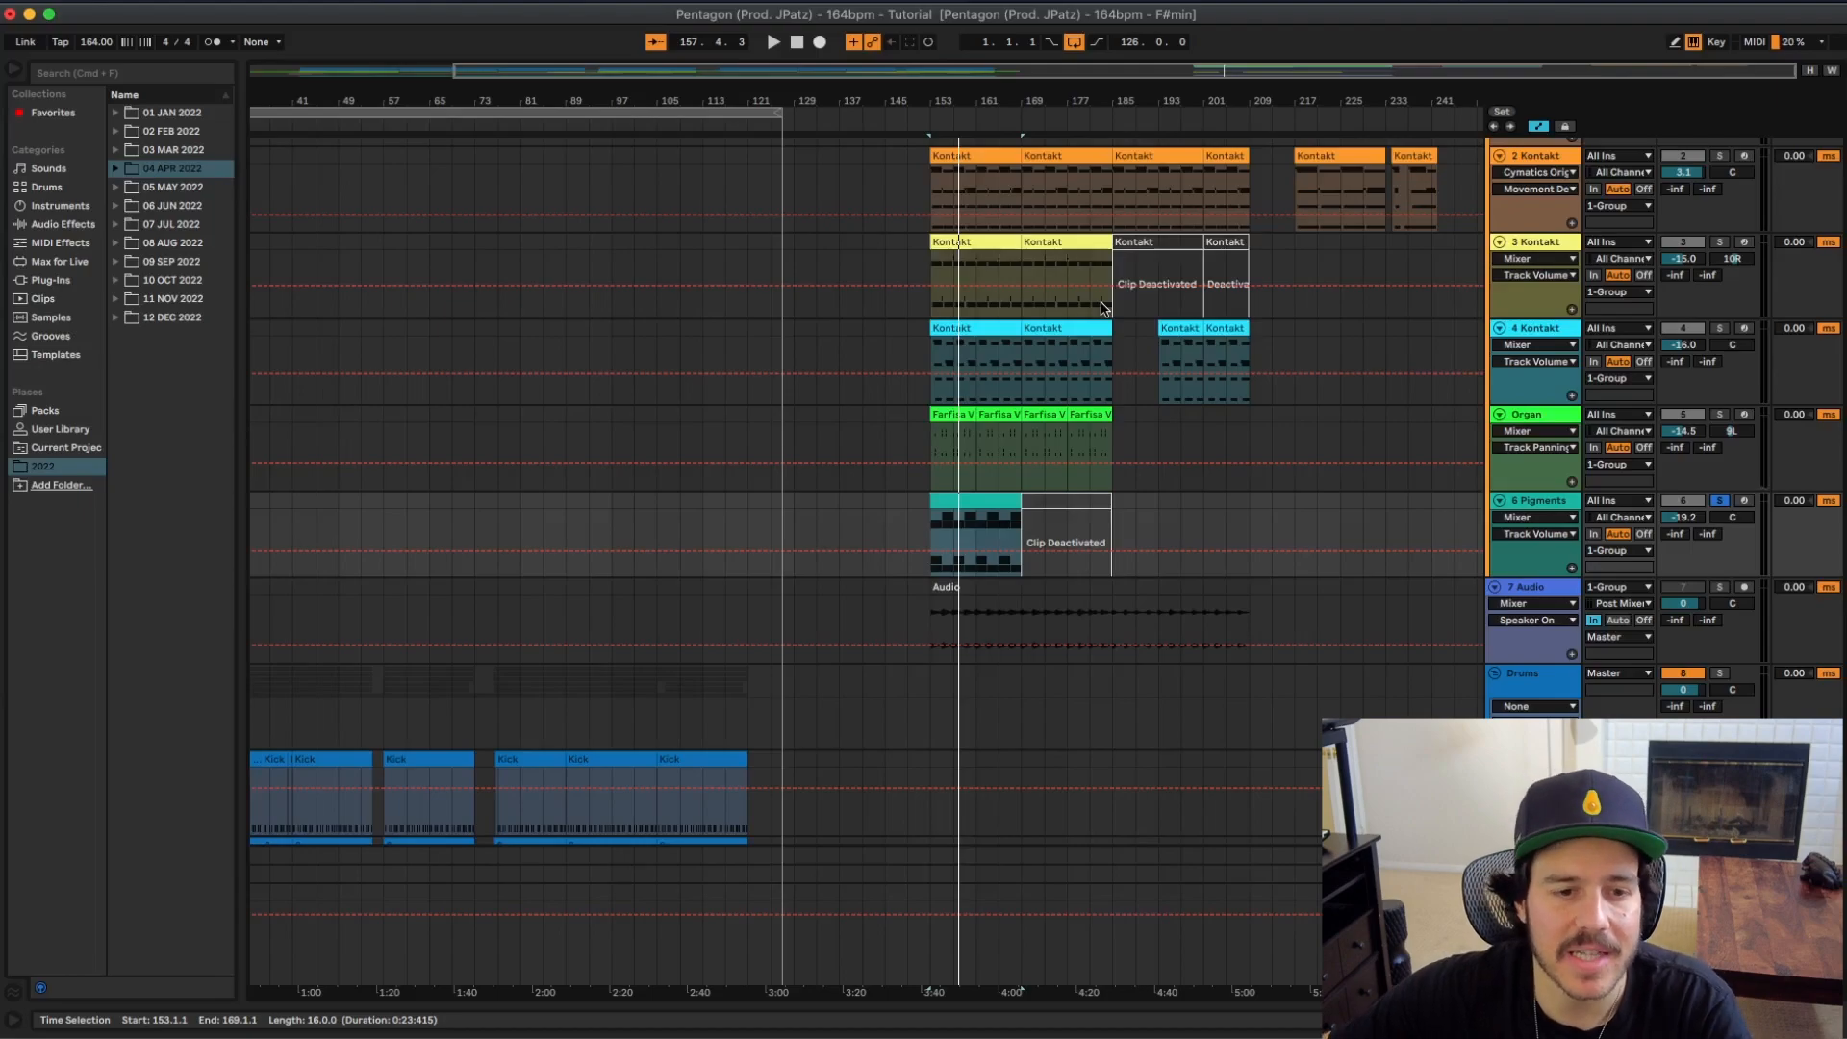
scroll(1560, 168, "up", 2)
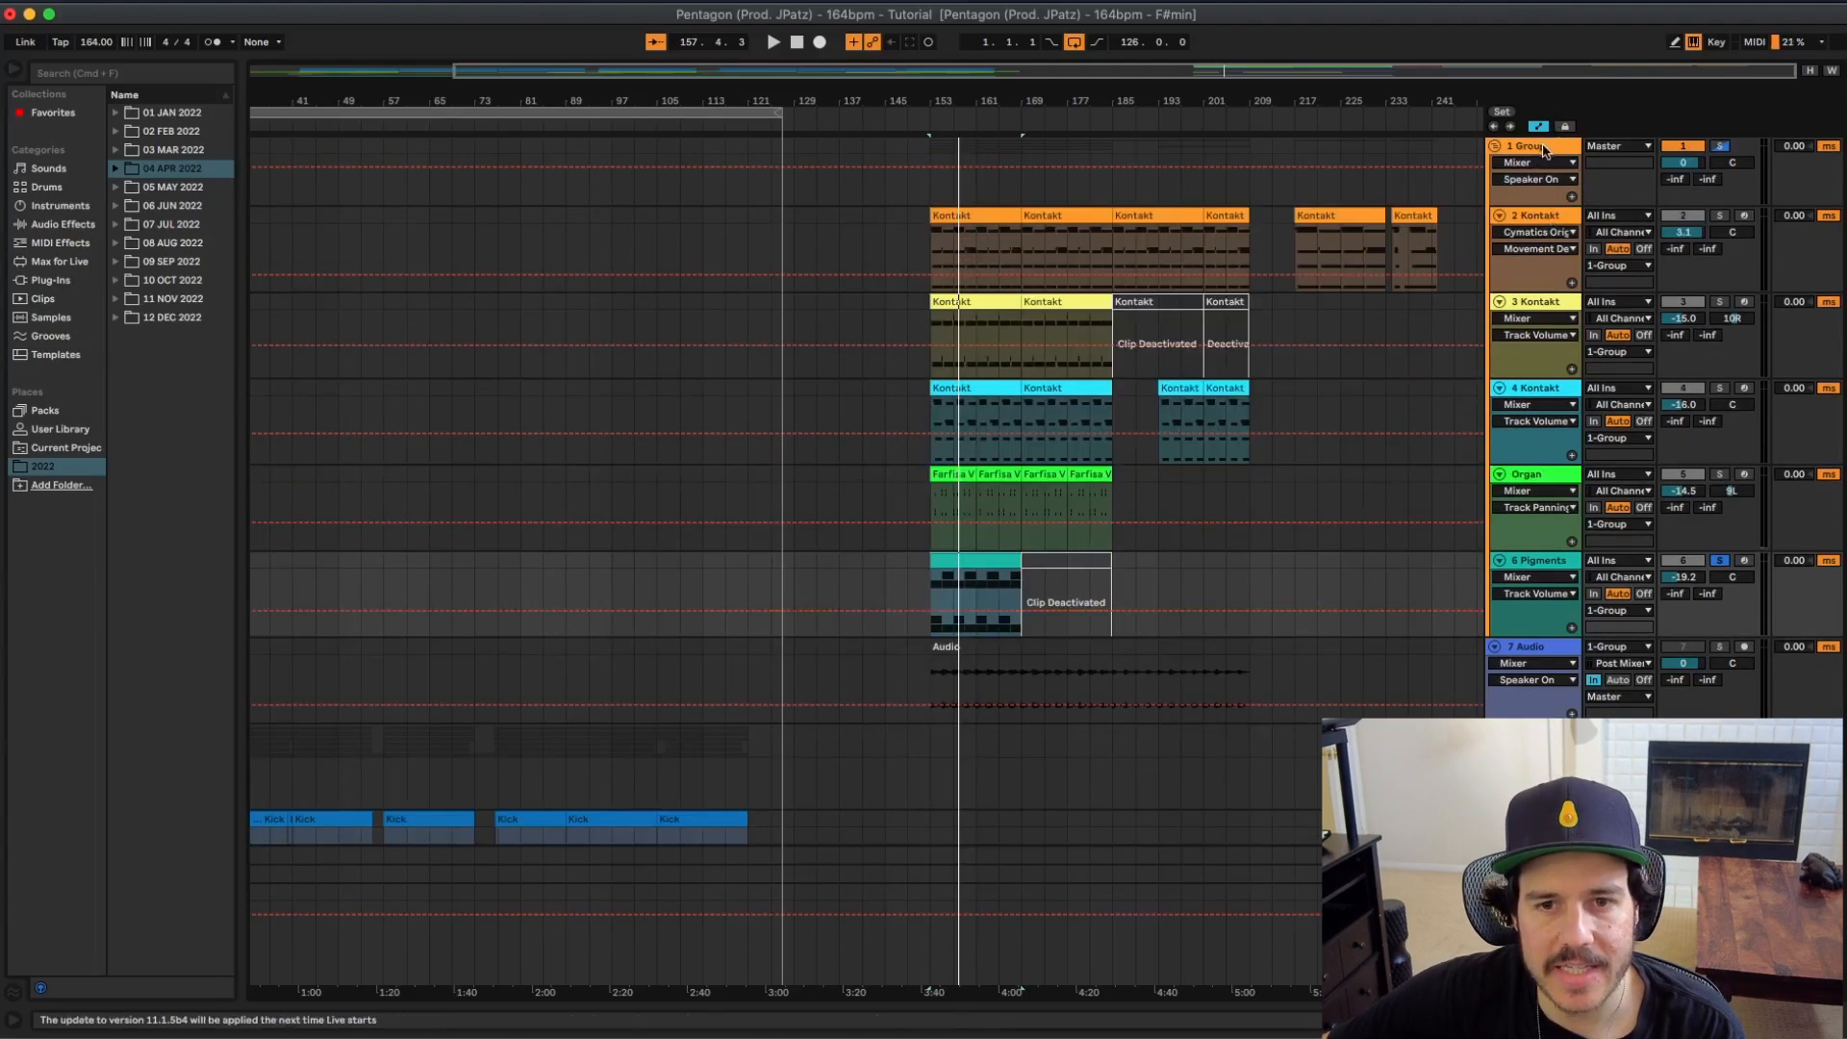
left_click(1536, 219)
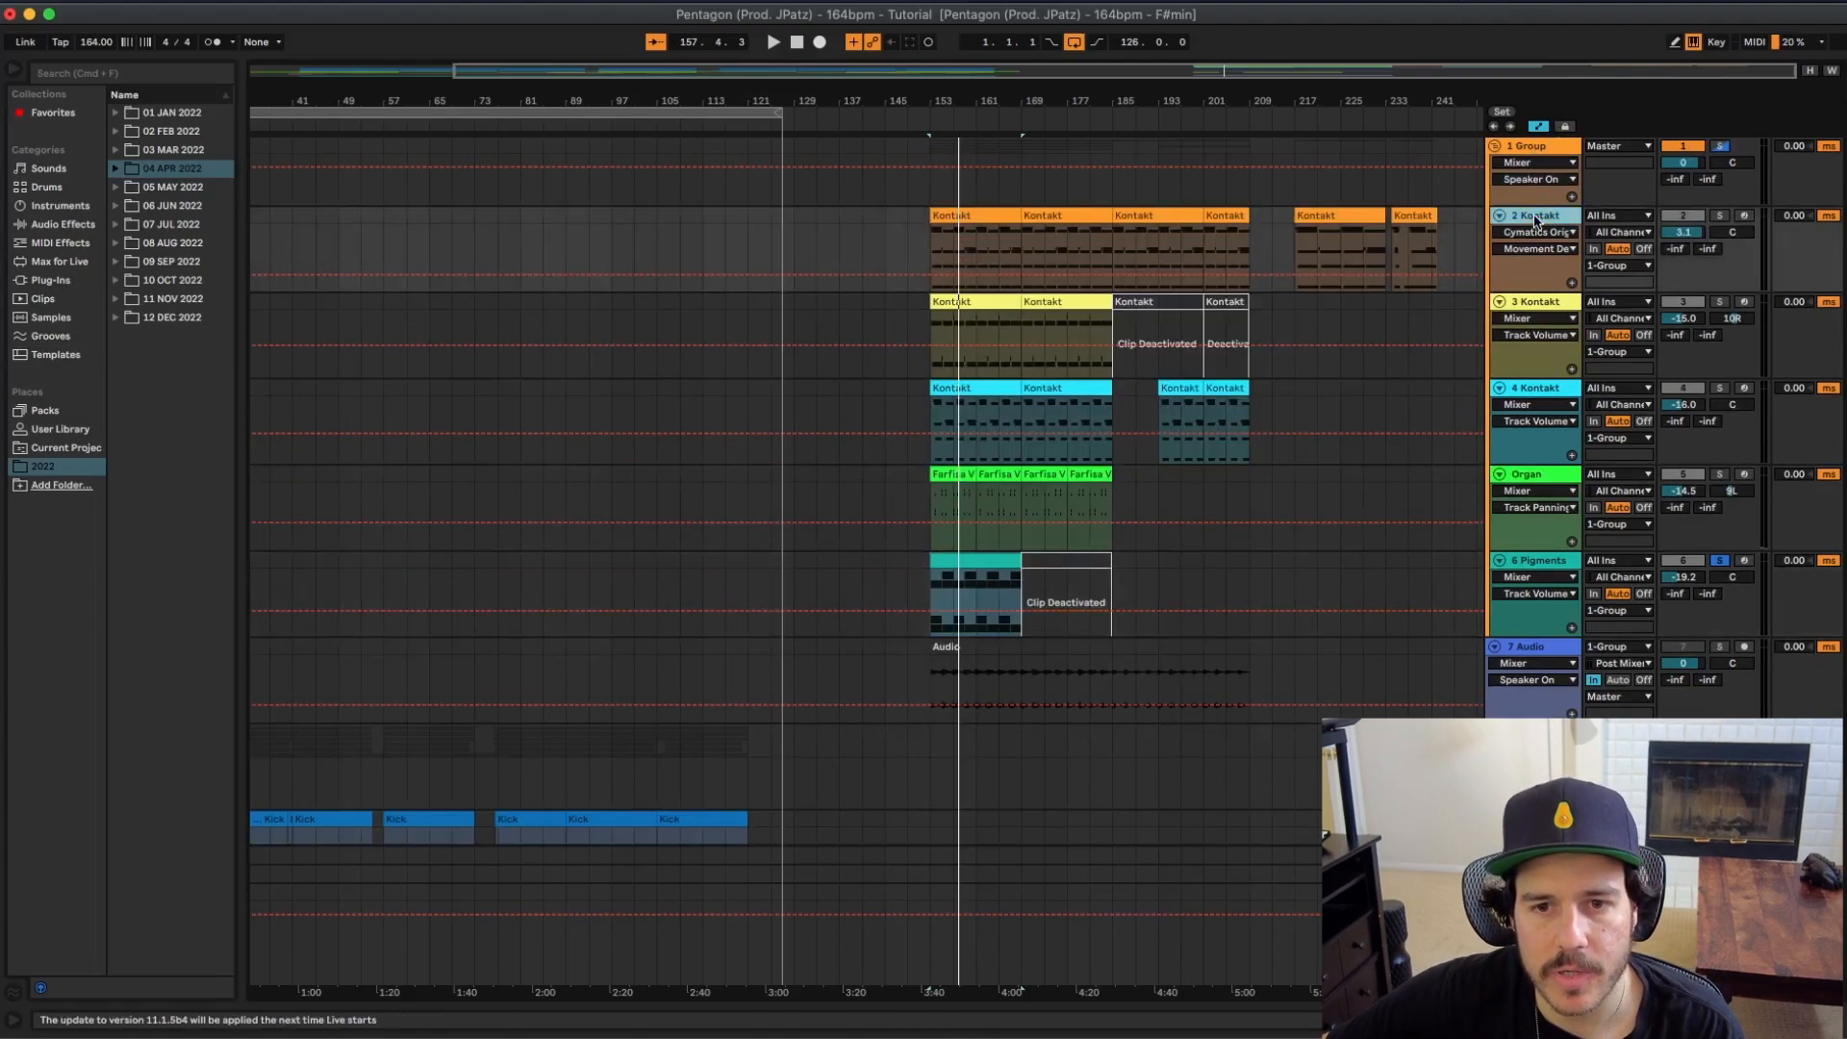
left_click(1543, 561)
right_click(1543, 562)
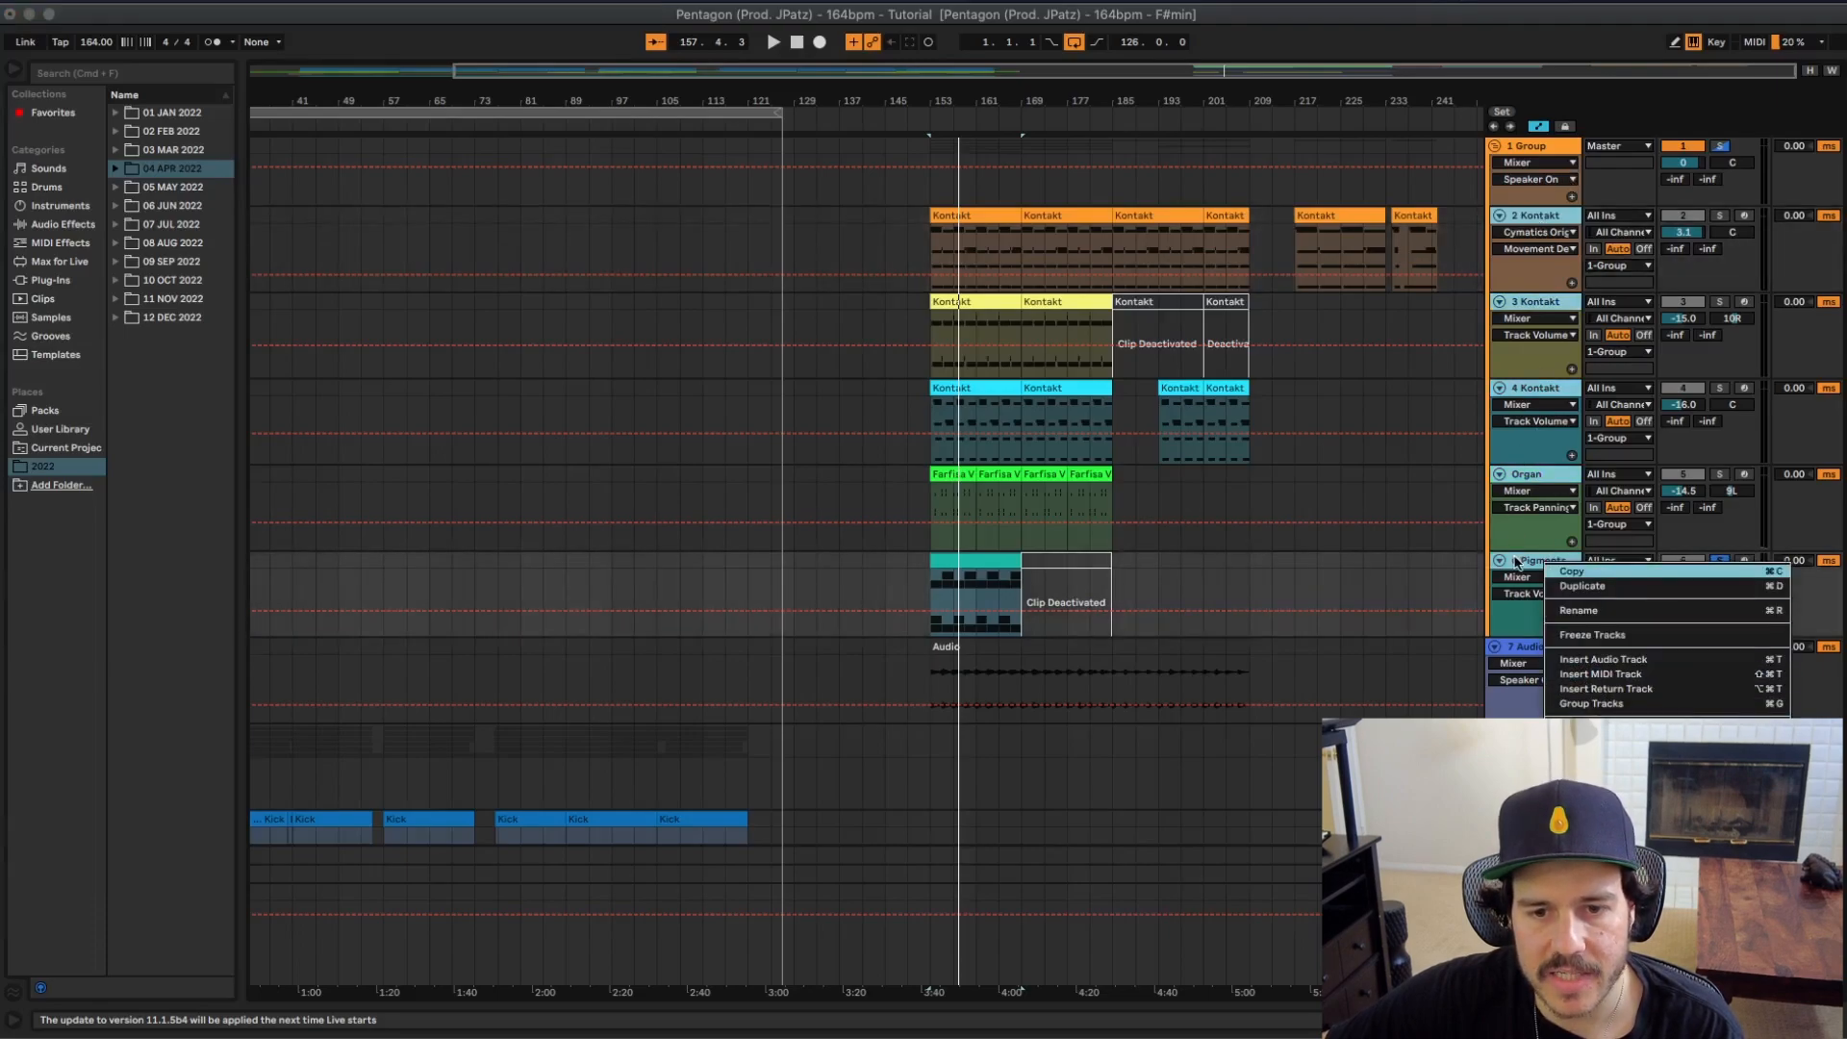
left_click(1513, 591)
left_click(1533, 650)
left_click(1545, 562)
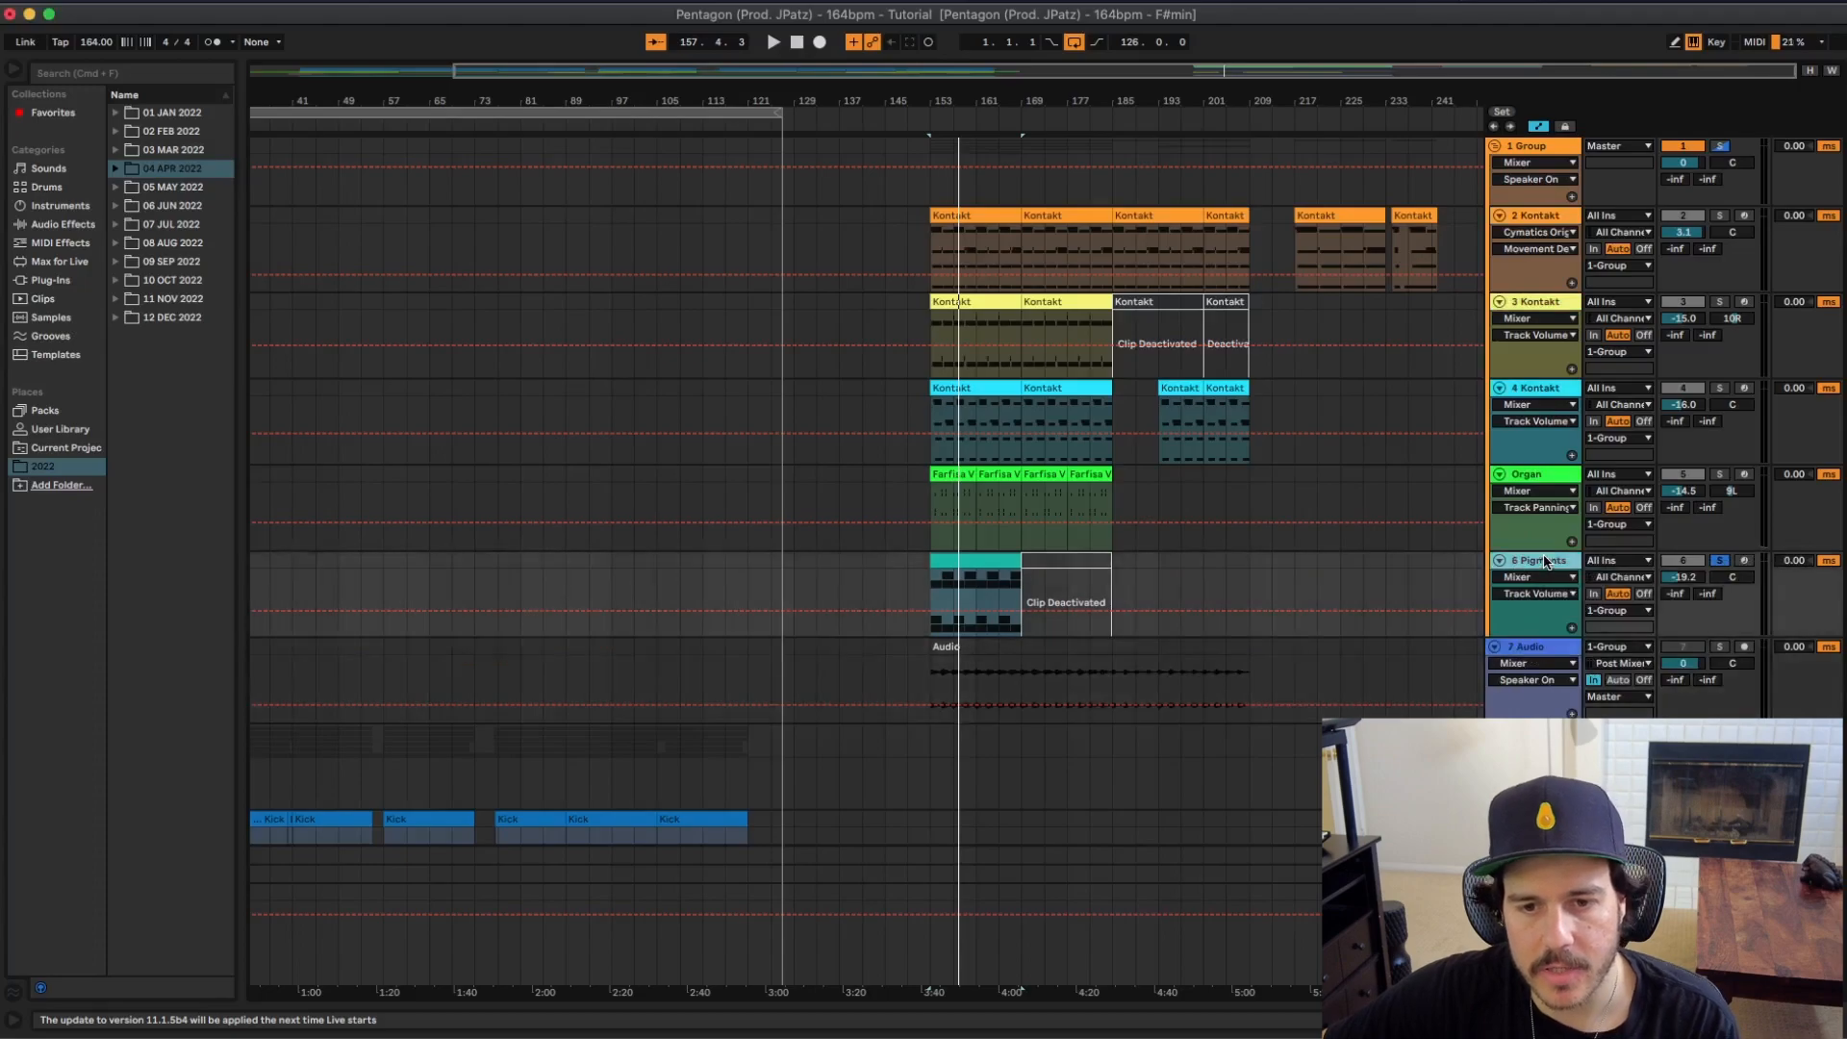
Step: Insert a new audio track and place it directly below the 6 Pigments track
left_click(1536, 647)
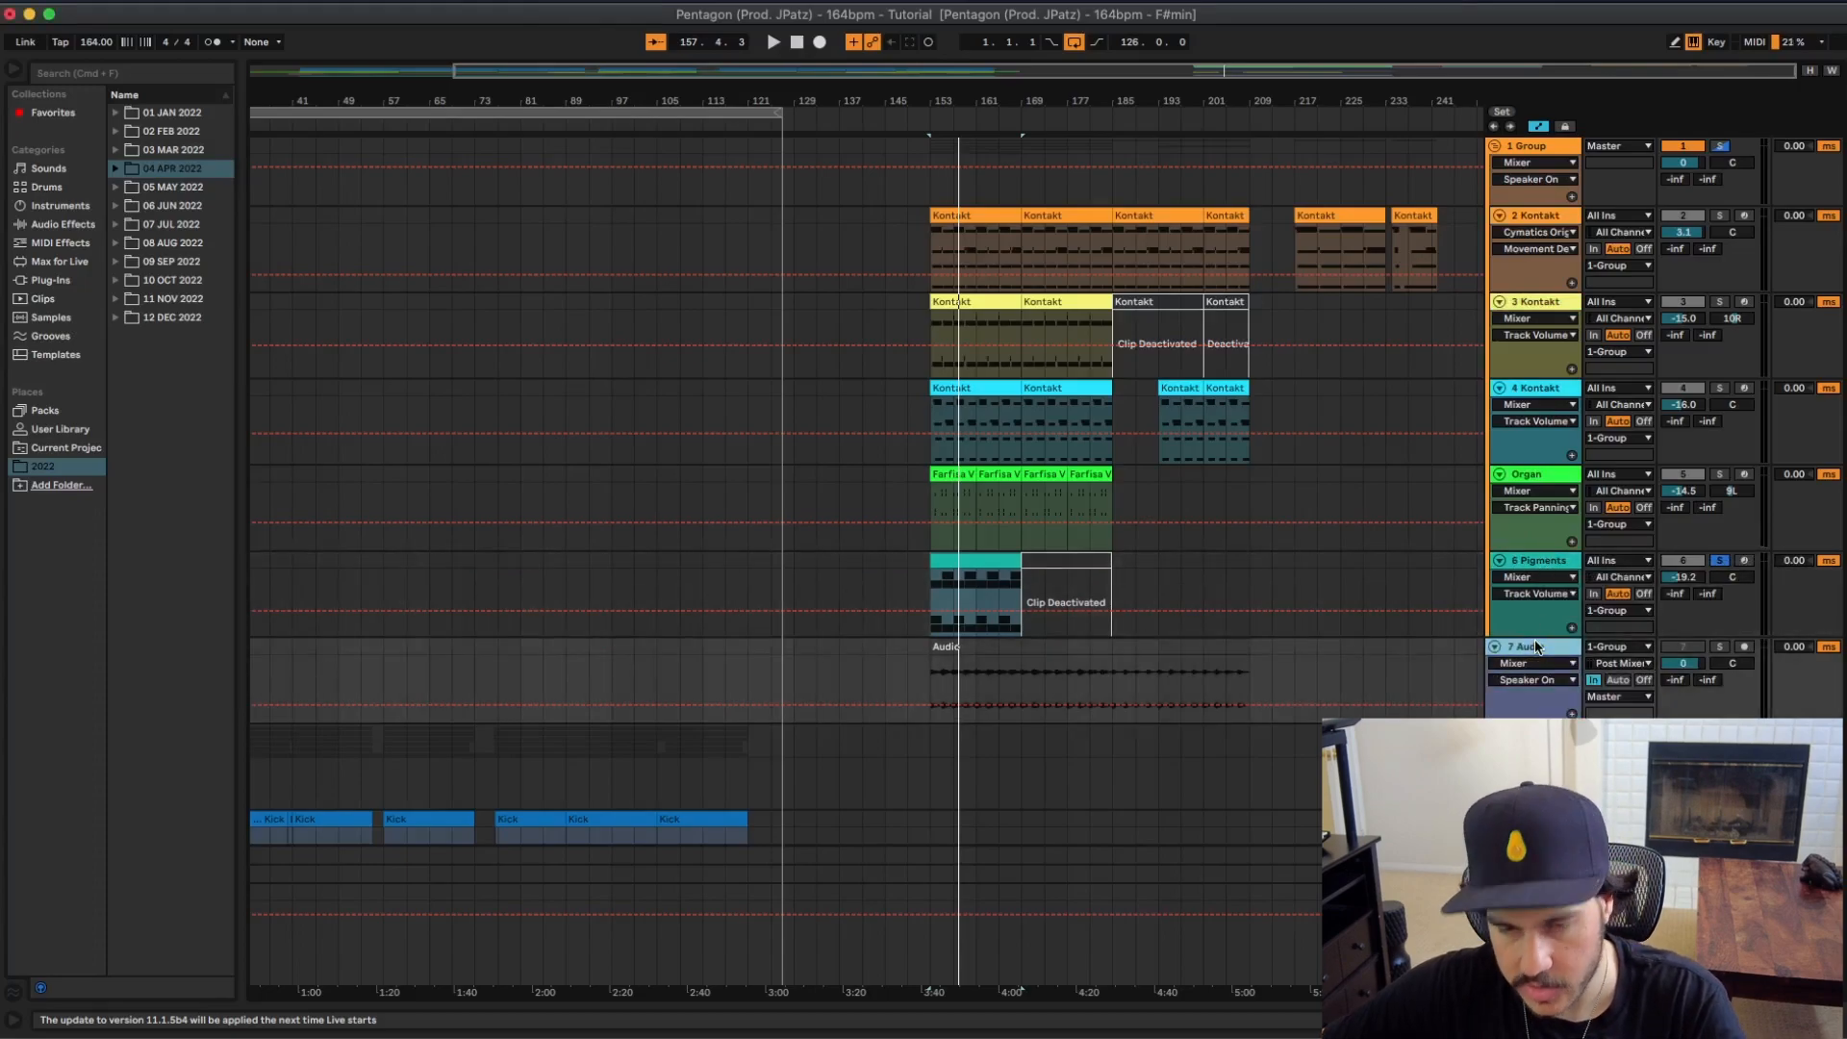
key("super+t")
left_click_drag(1531, 734, 1533, 667)
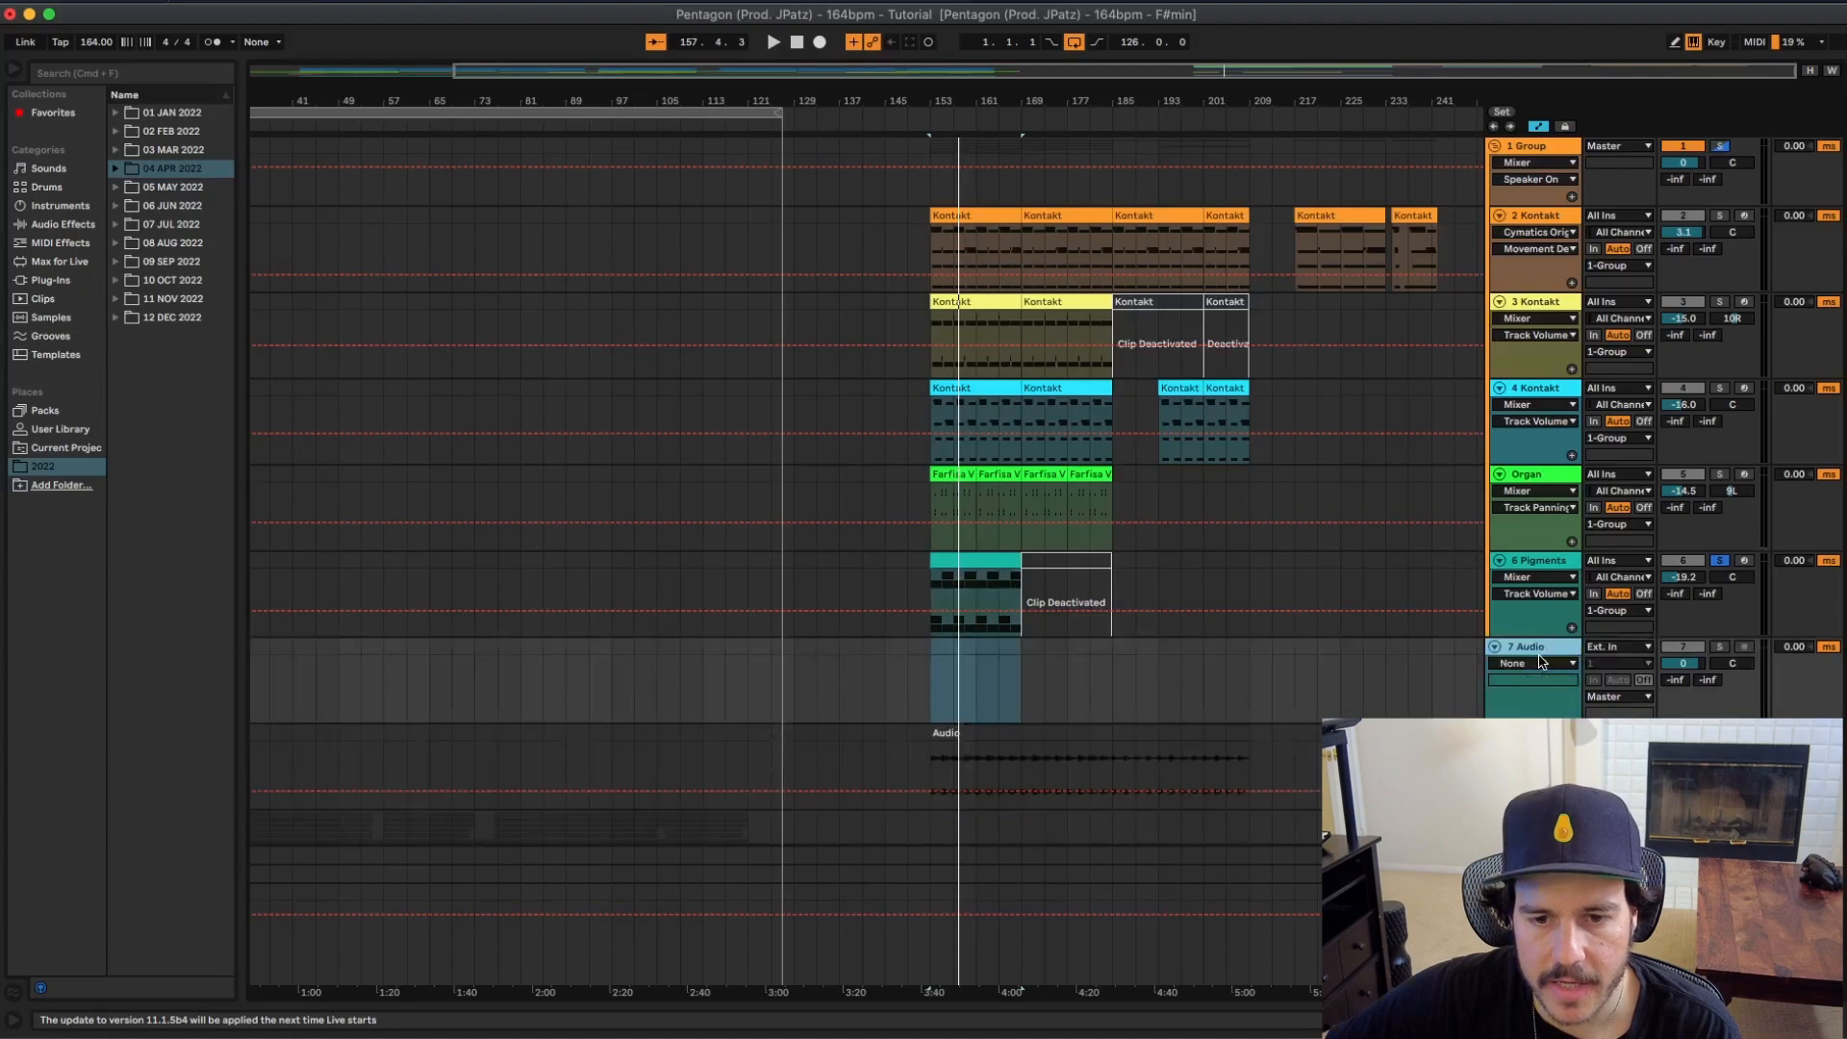
Step: Set the new audio track's input to 1-Group and arm the track for recording
left_click(1602, 651)
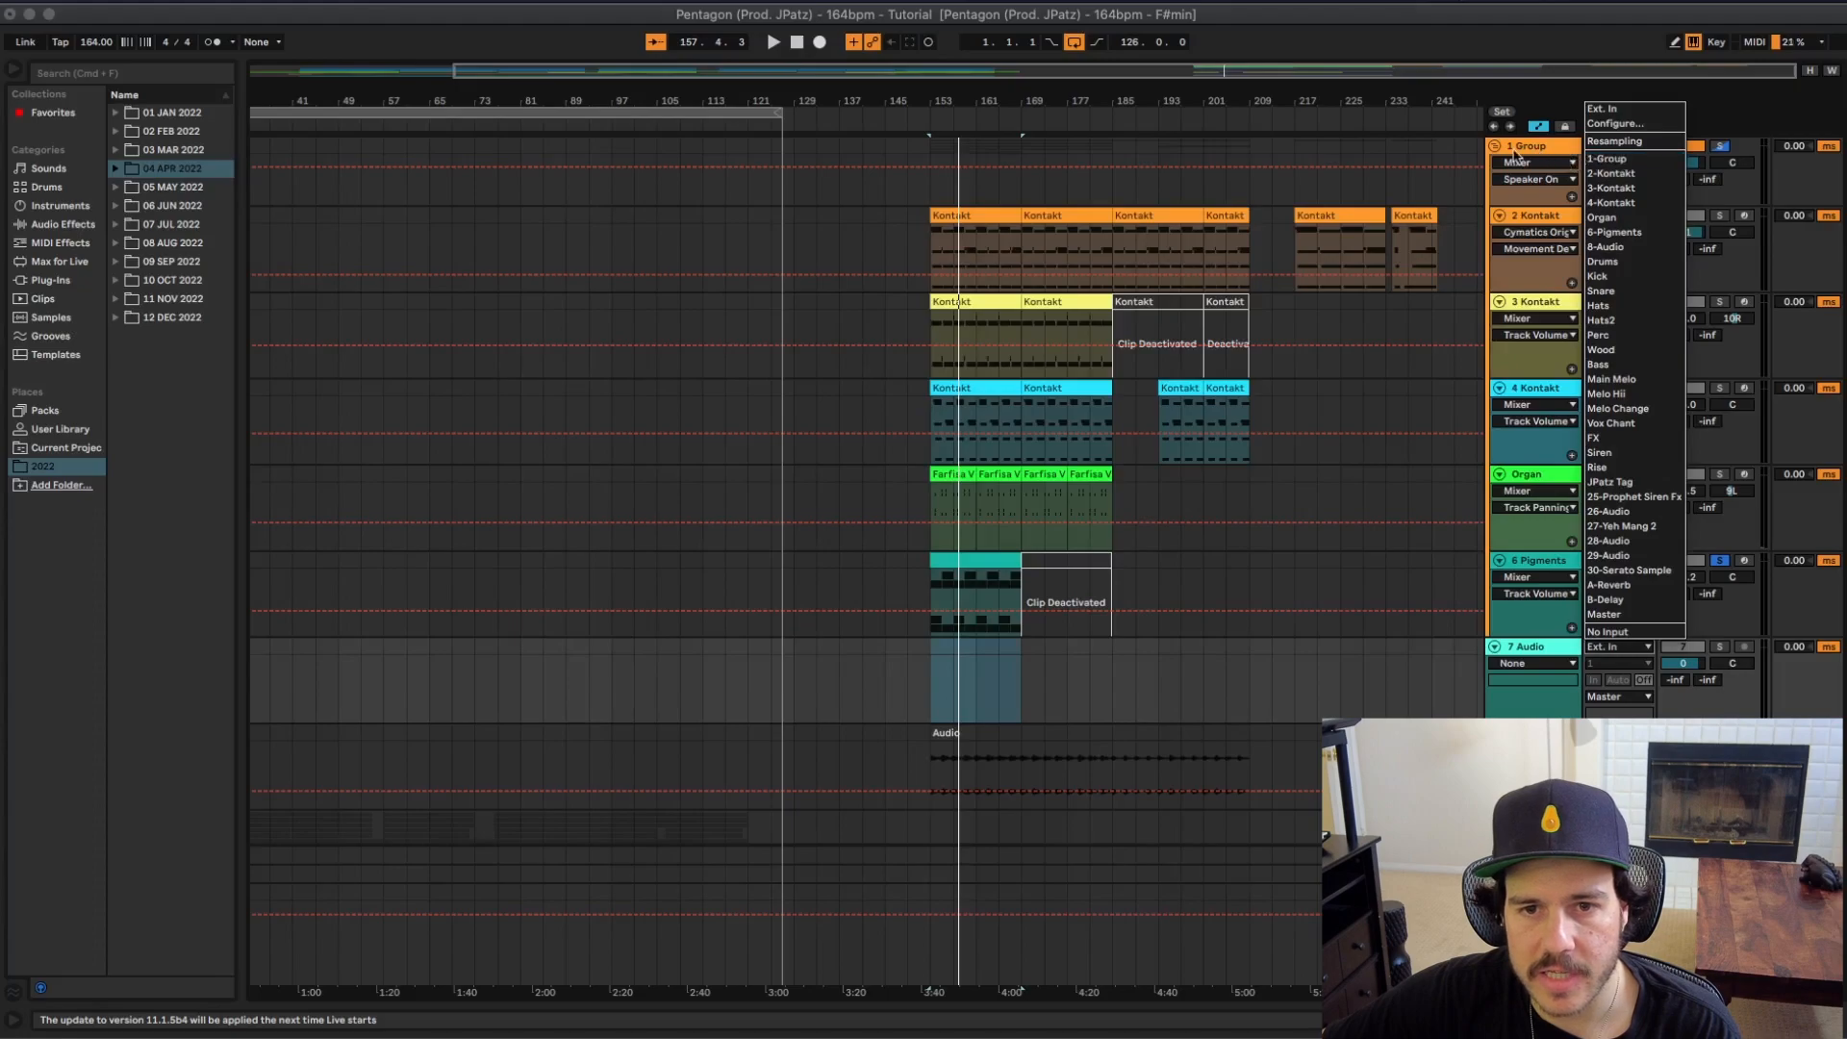
left_click(1613, 161)
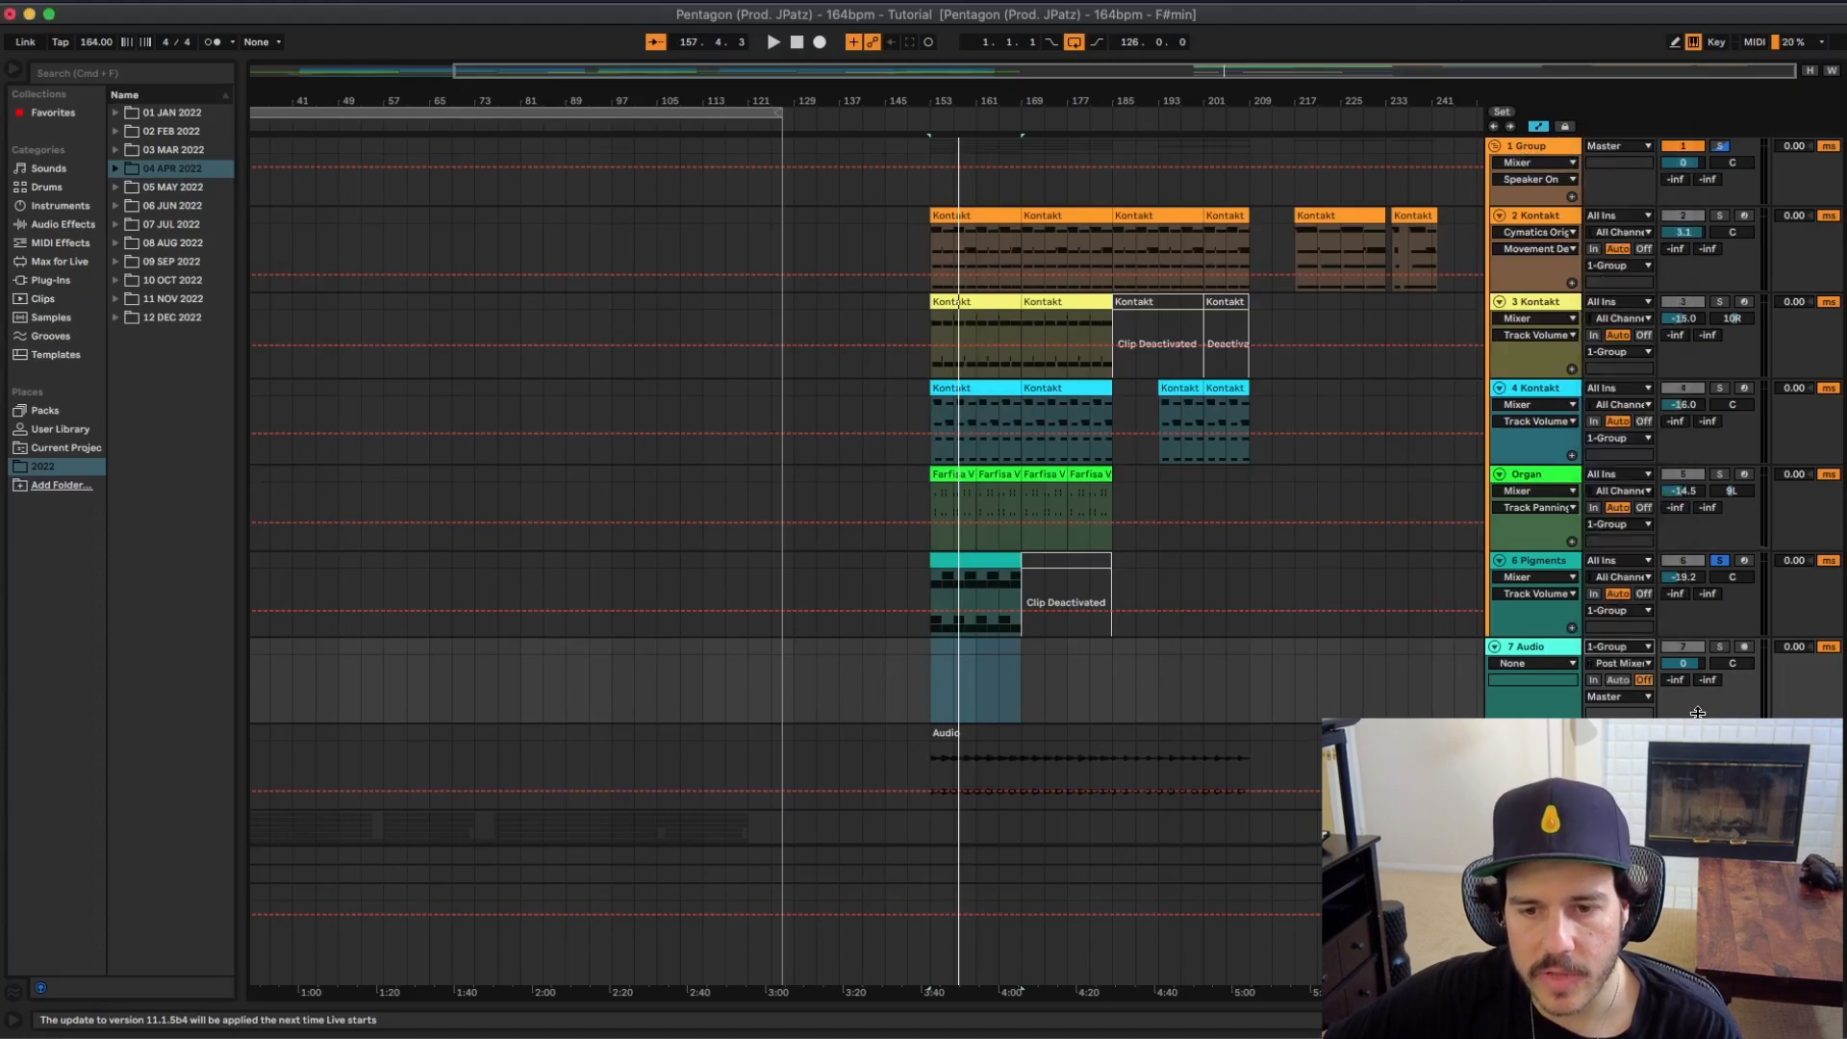
left_click(1744, 647)
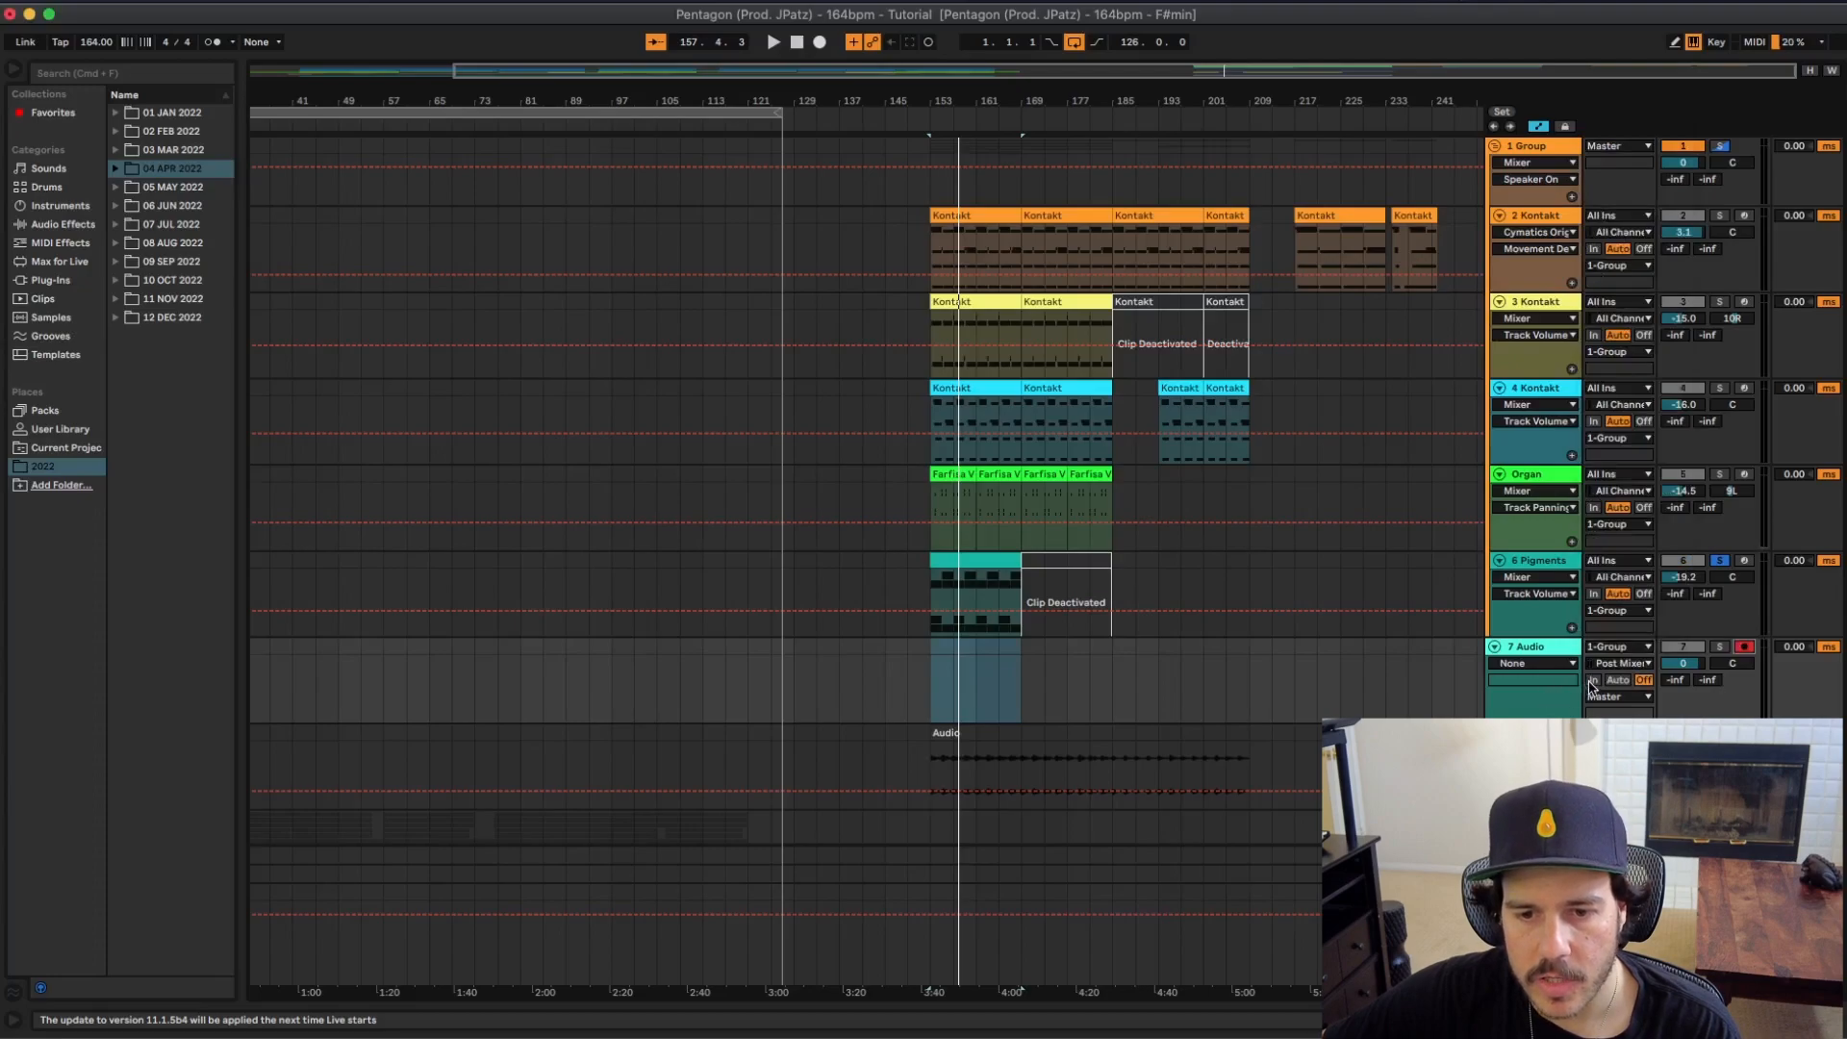
Step: With monitoring set to In, record a short pass of the group's output onto the new audio track from bar 153
left_click(983, 667)
left_click_drag(929, 648, 1251, 647)
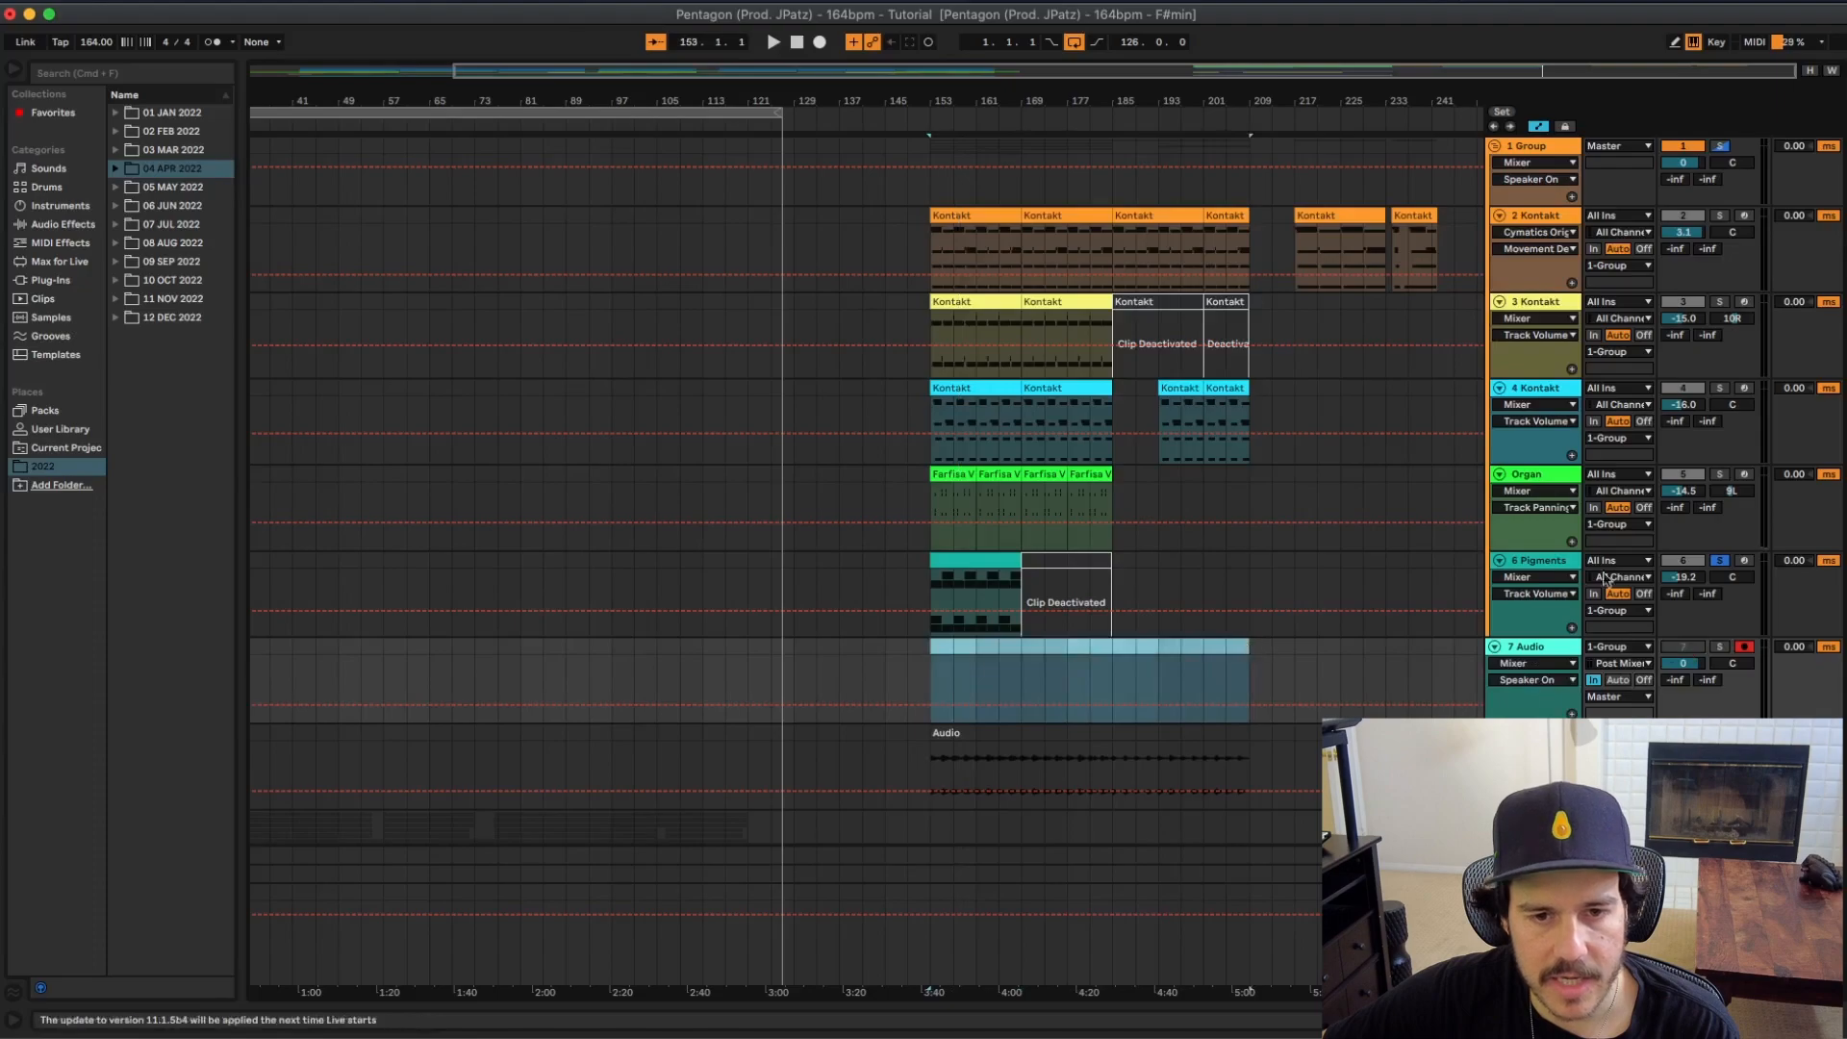
left_click(820, 41)
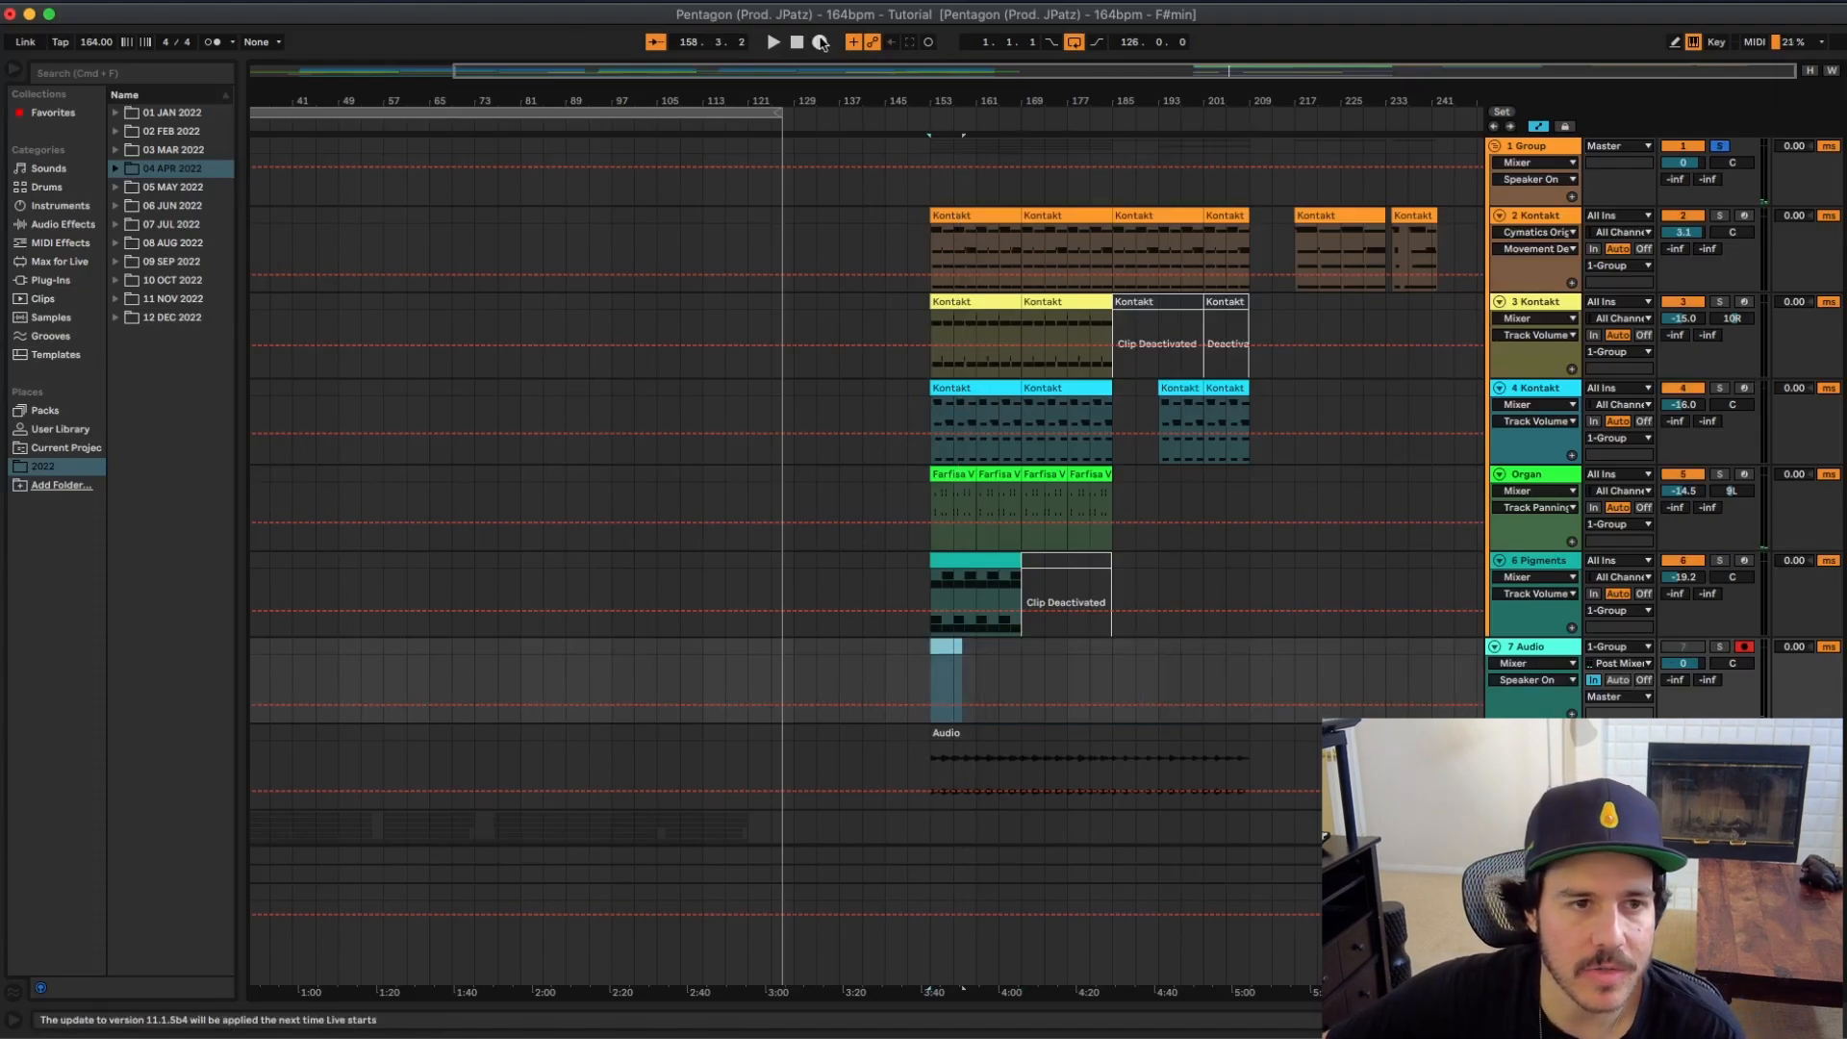
left_click(820, 41)
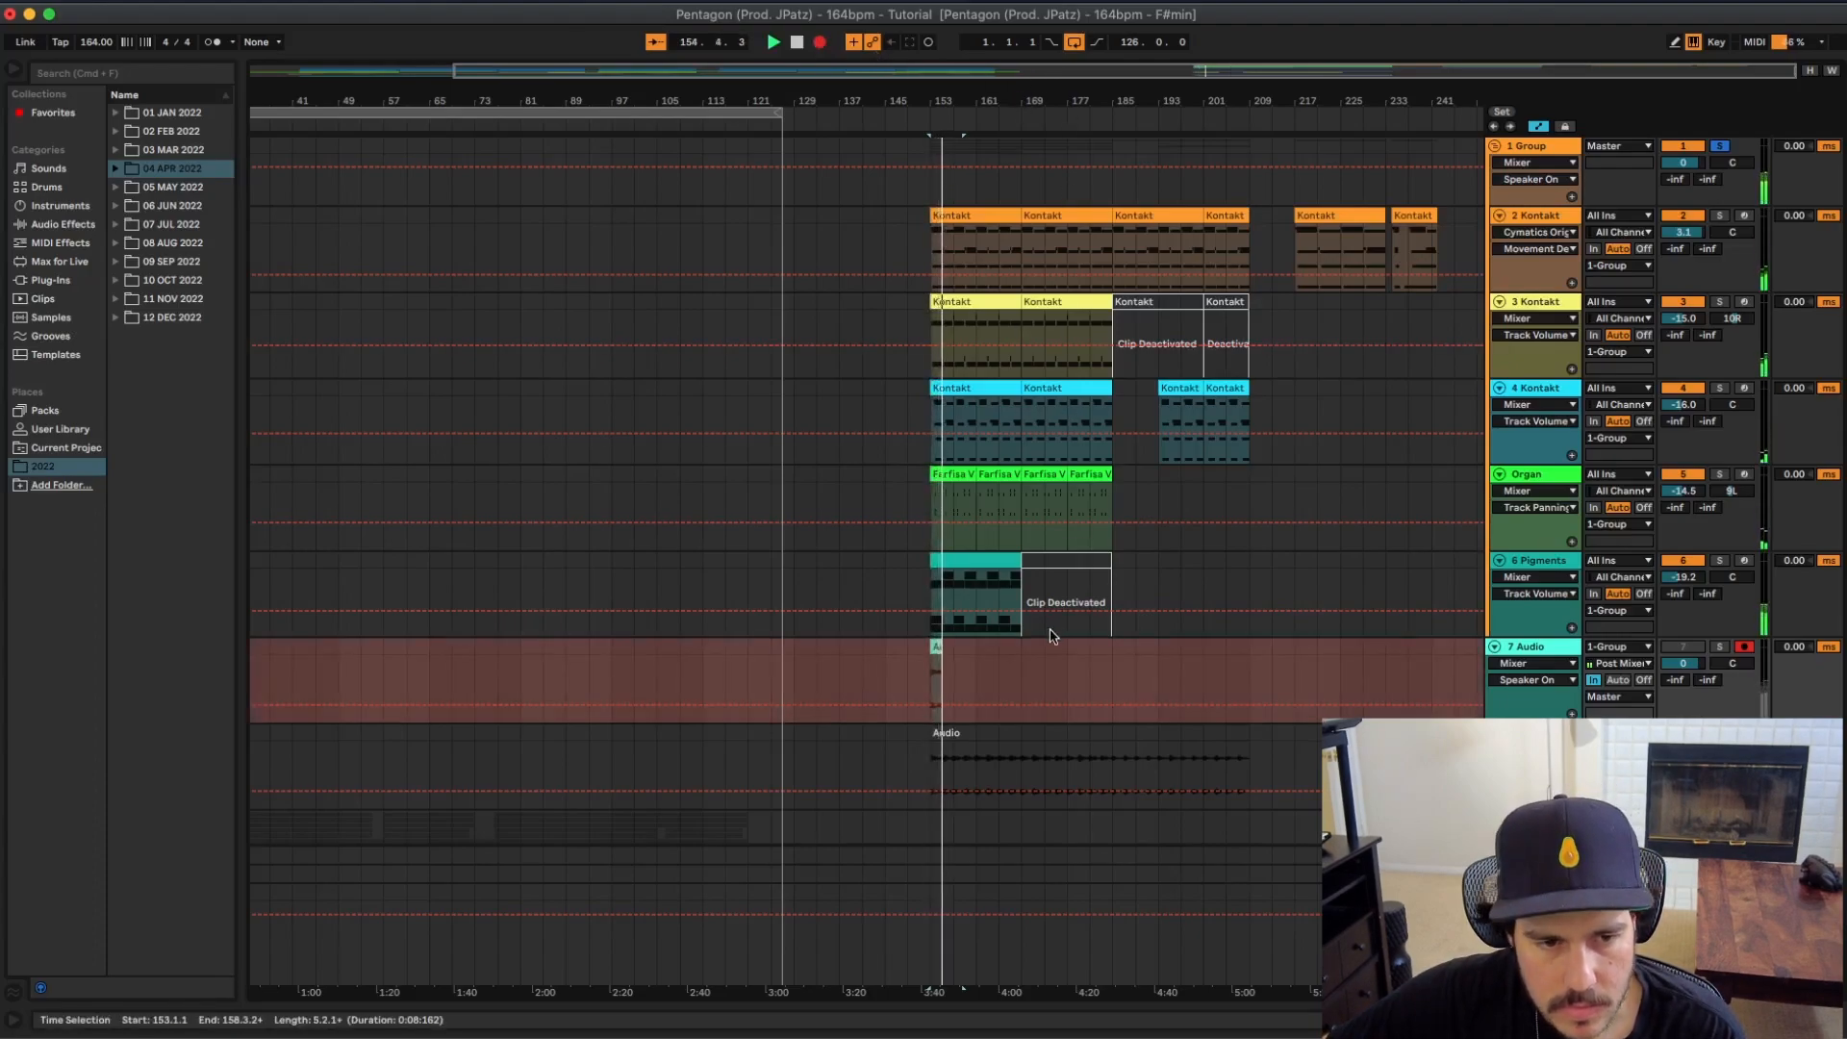
left_click(820, 42)
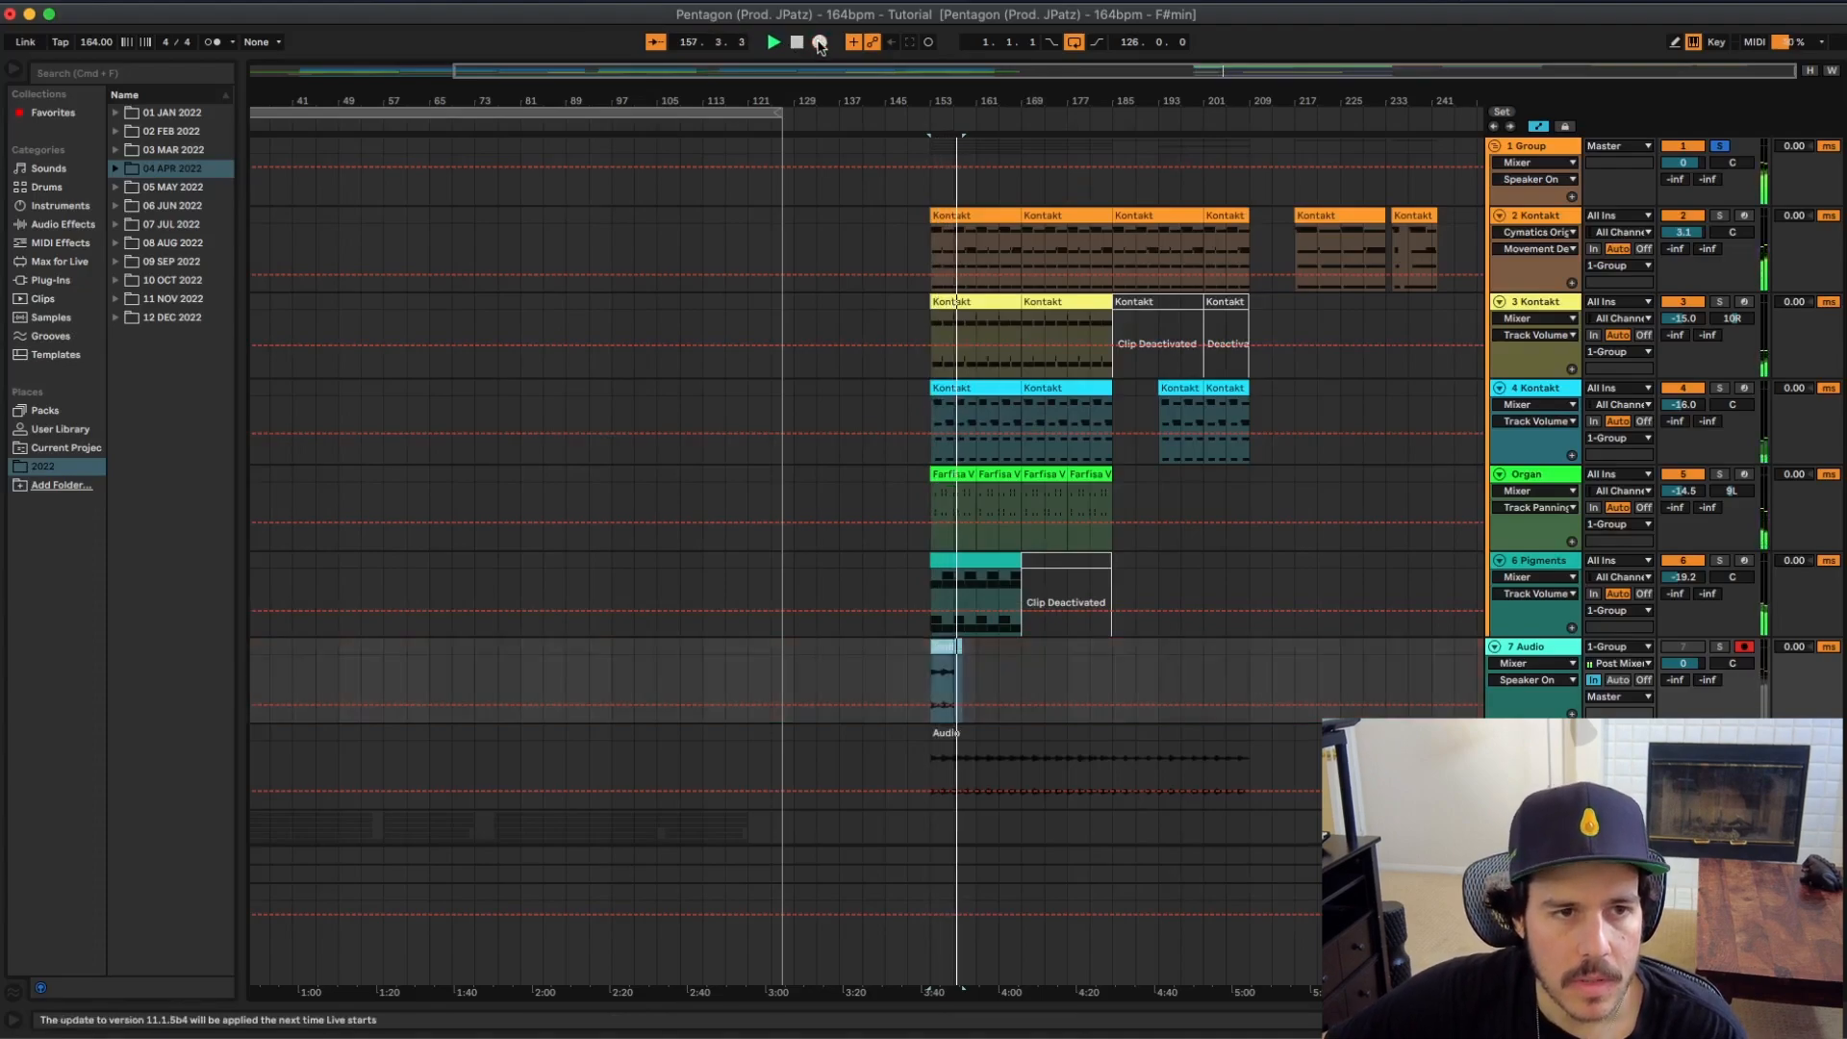
key("space")
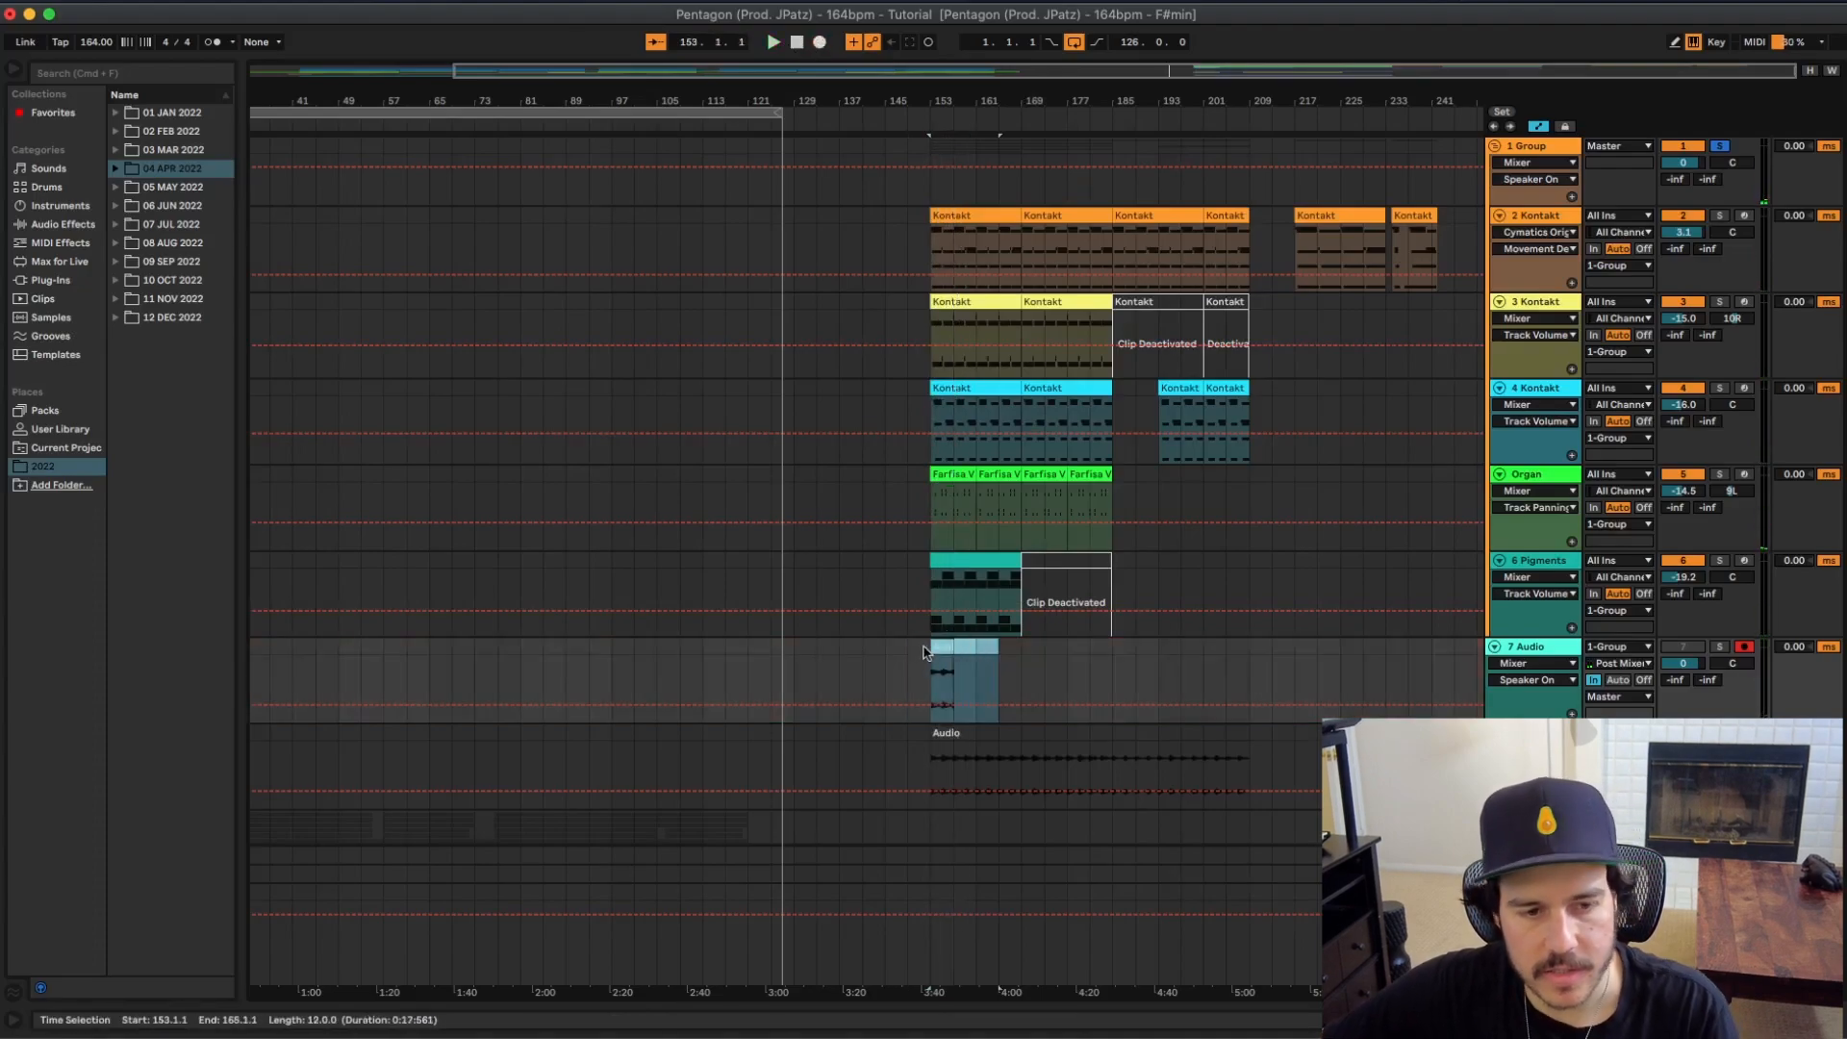
Step: Move the previously recorded Audio track directly below 6 Pigments and play its clip soloed with monitoring on Auto
left_click_drag(1017, 737, 1017, 741)
left_click_drag(1537, 733, 1541, 658)
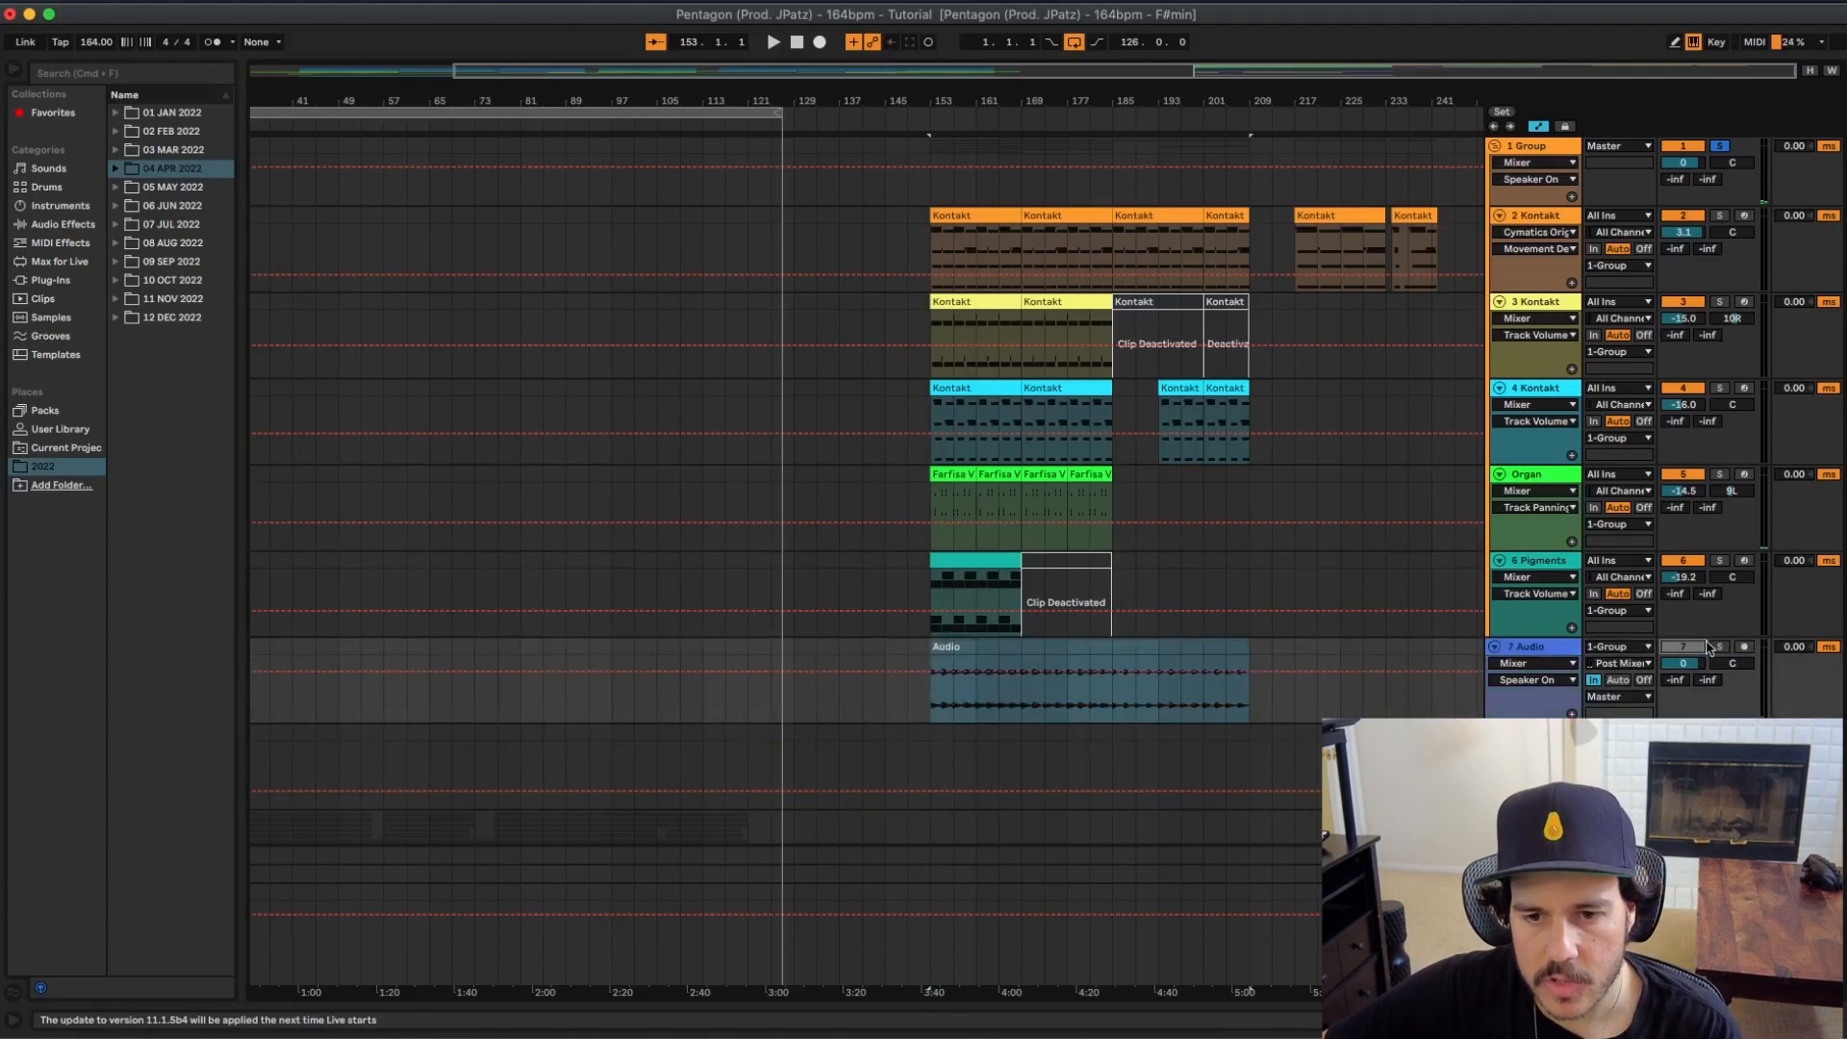
left_click(1062, 647)
key("space")
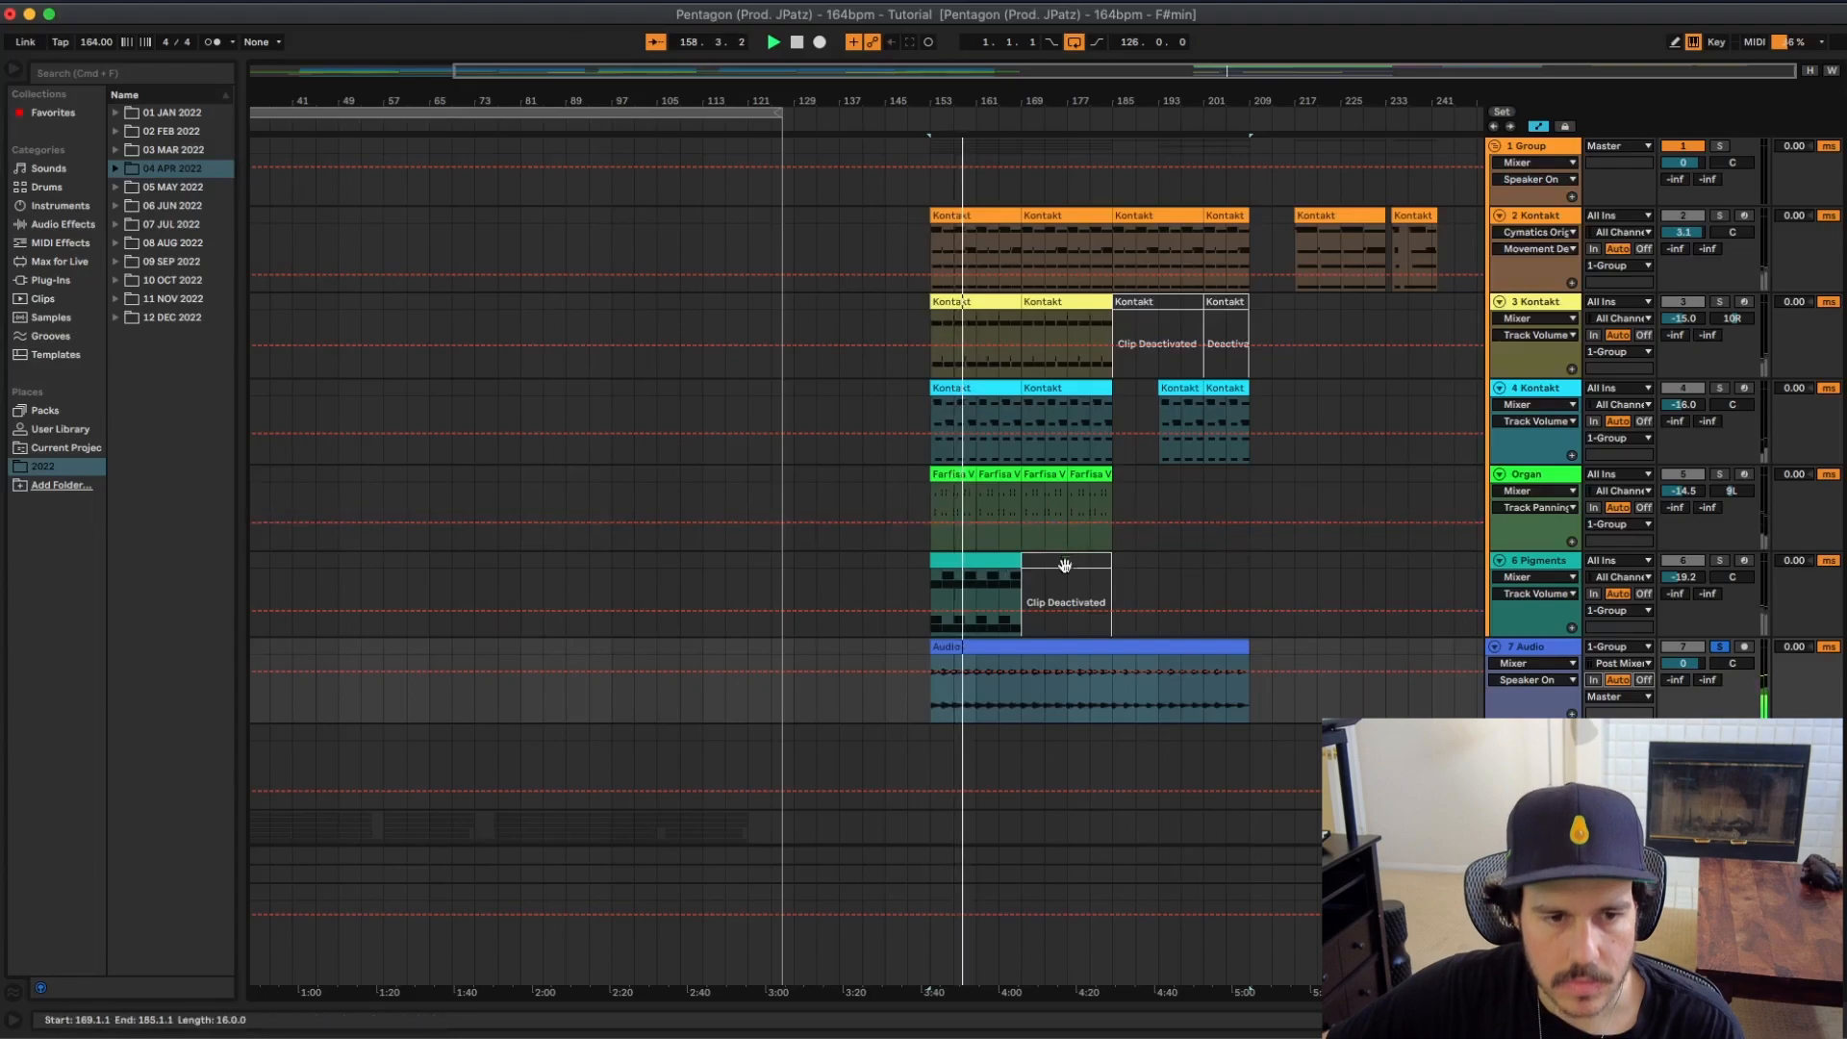
left_click(1026, 705)
key("space")
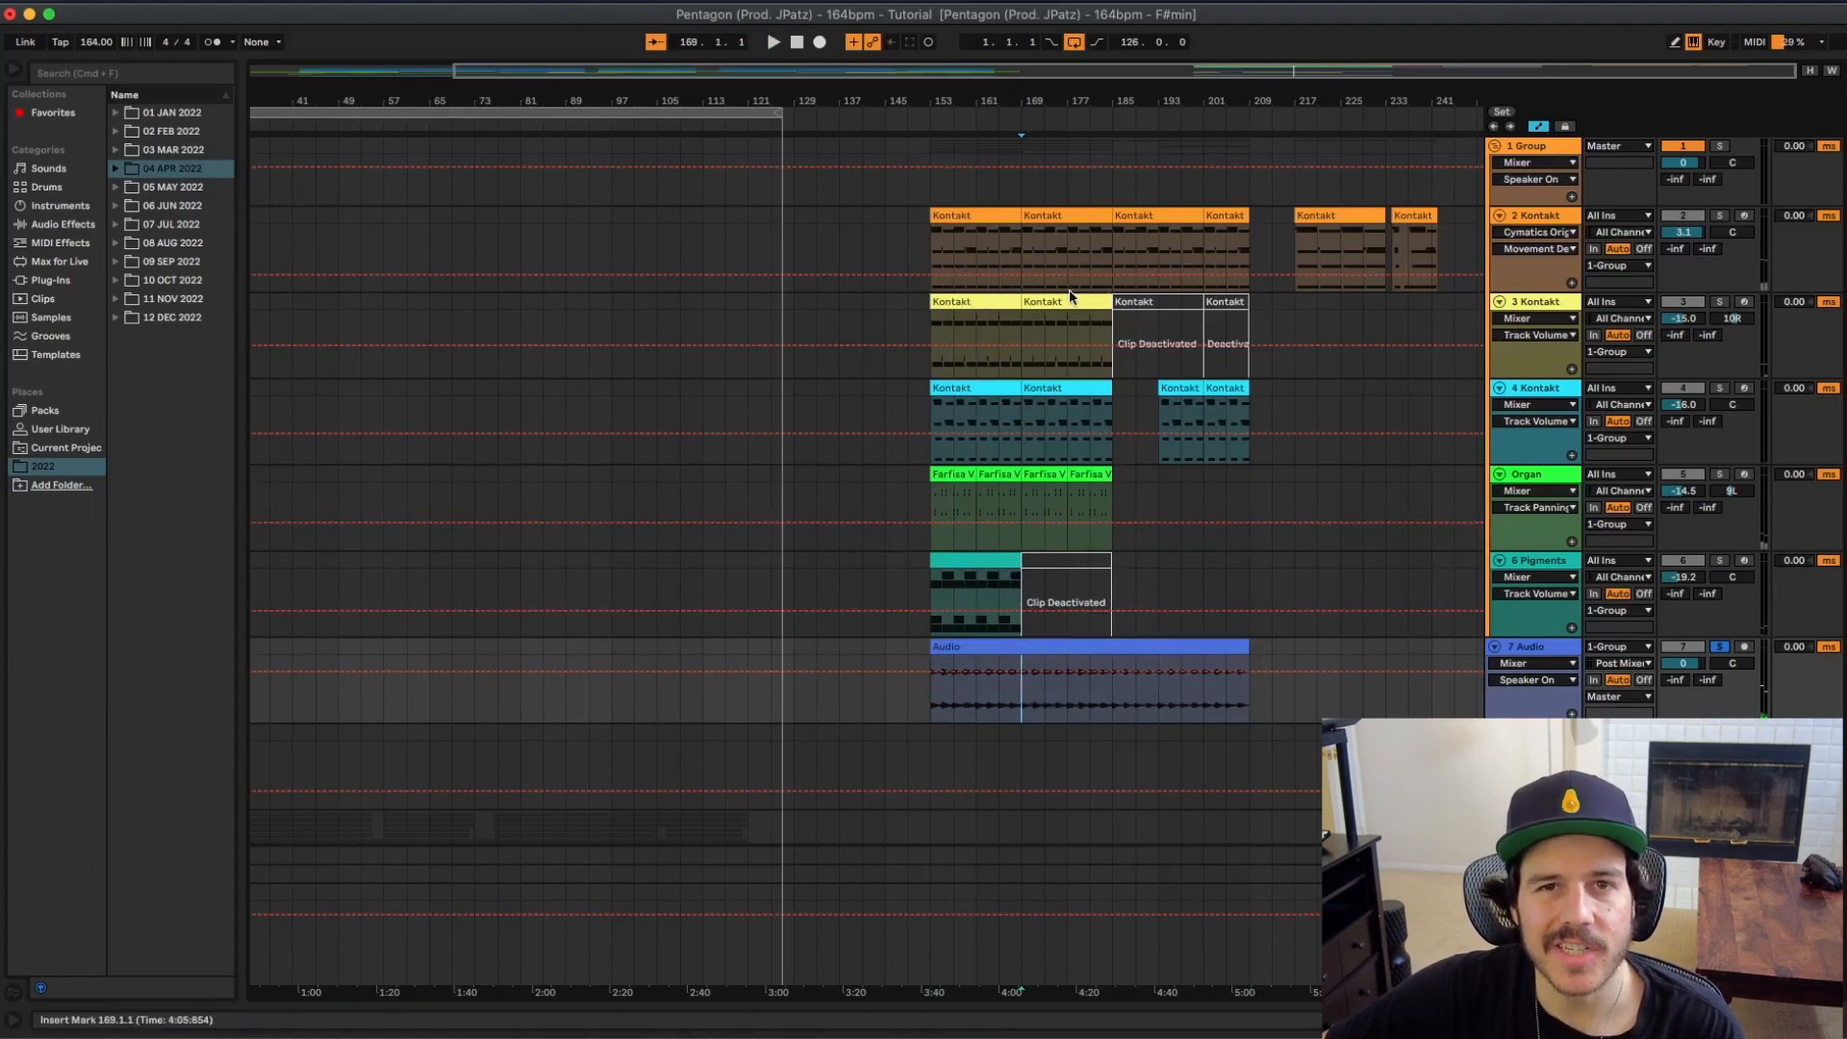
Step: Examine how the clips on the 2 Kontakt, 4 Kontakt and Organ tracks are arranged from bar 153 onward
left_click(983, 389)
key("super+d")
left_click(1181, 388)
left_click(1048, 475)
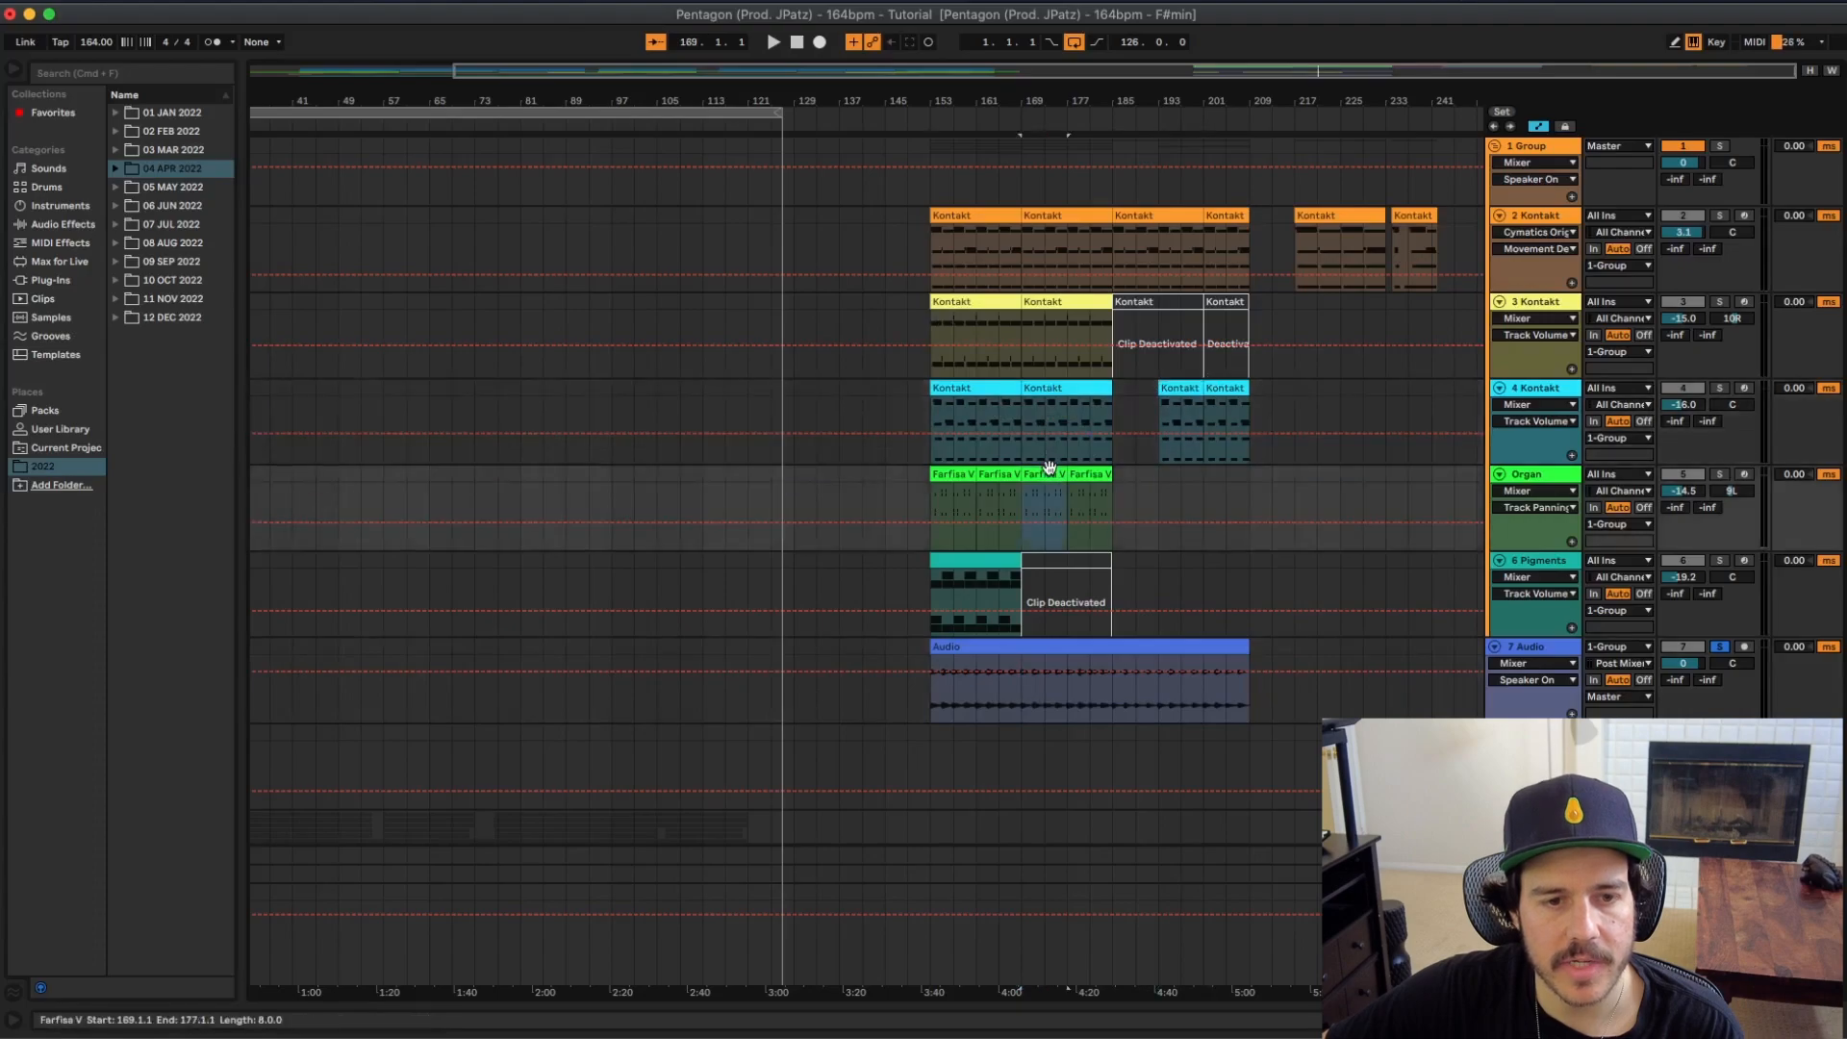
scroll(1240, 500, "down", 2)
scroll(1240, 500, "up", 2)
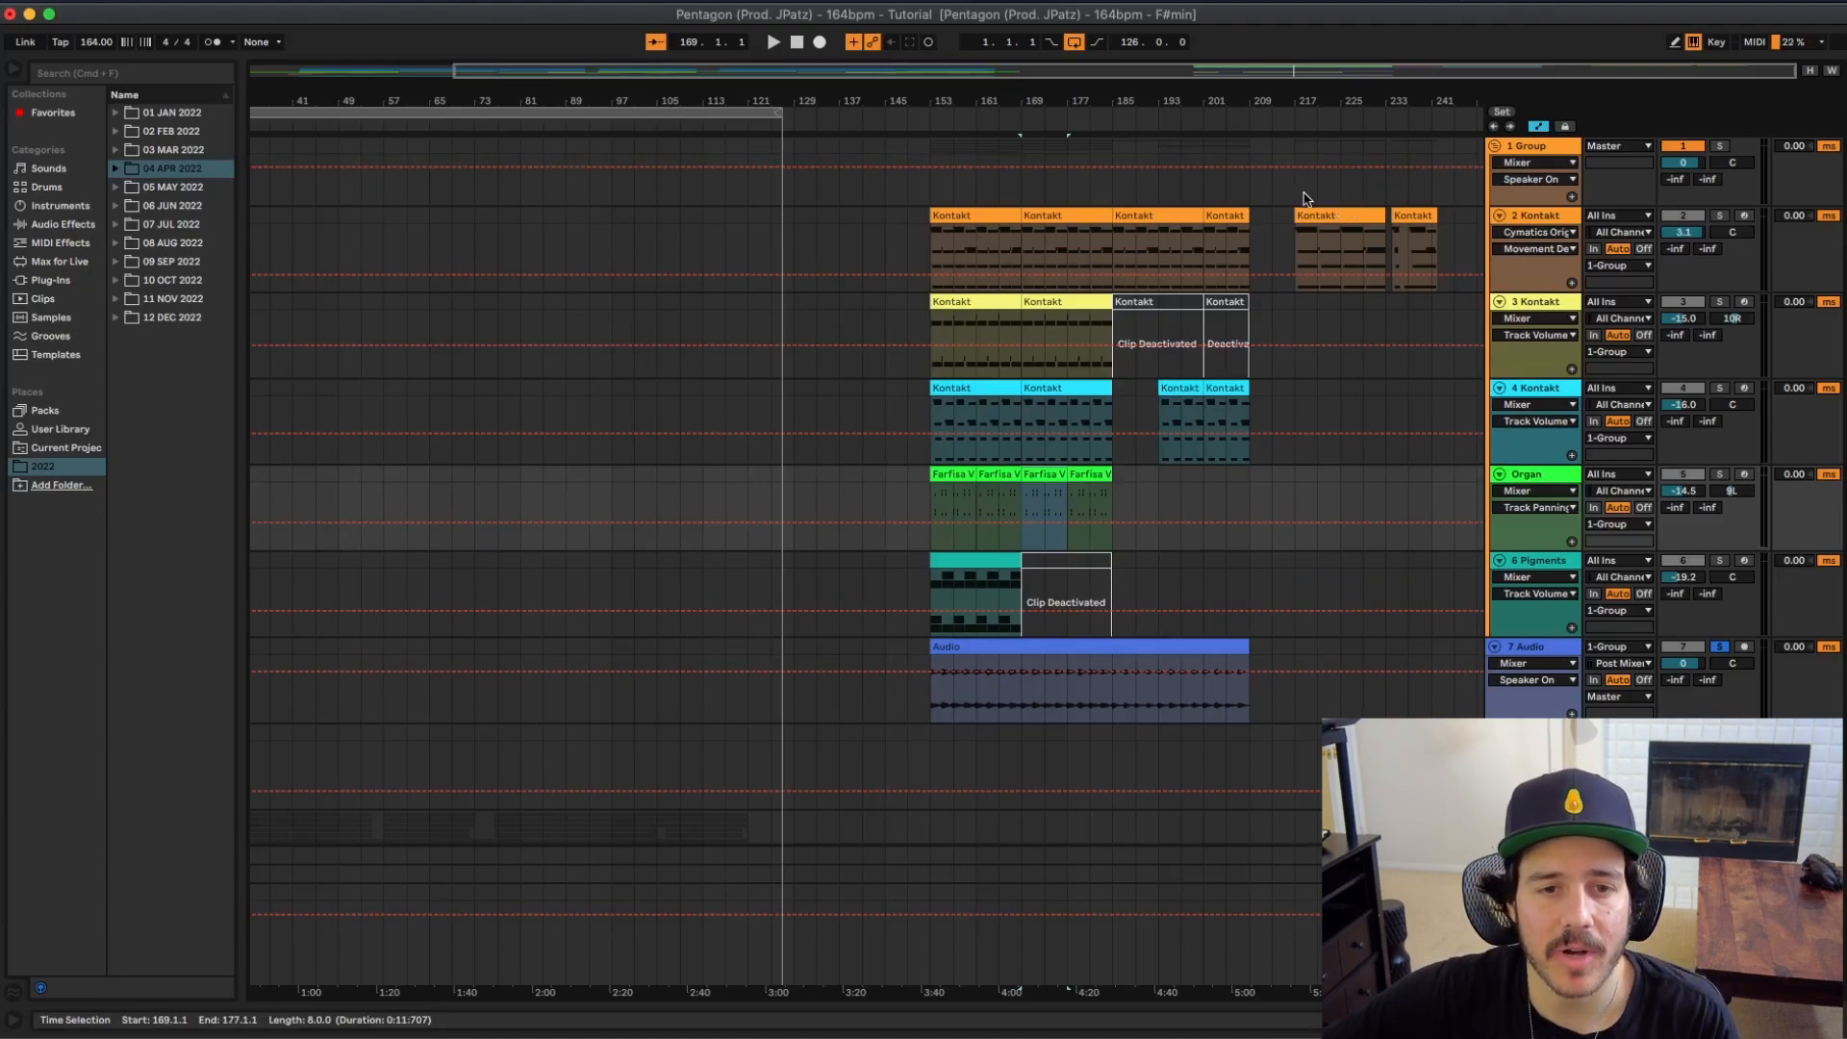
left_click(1126, 242)
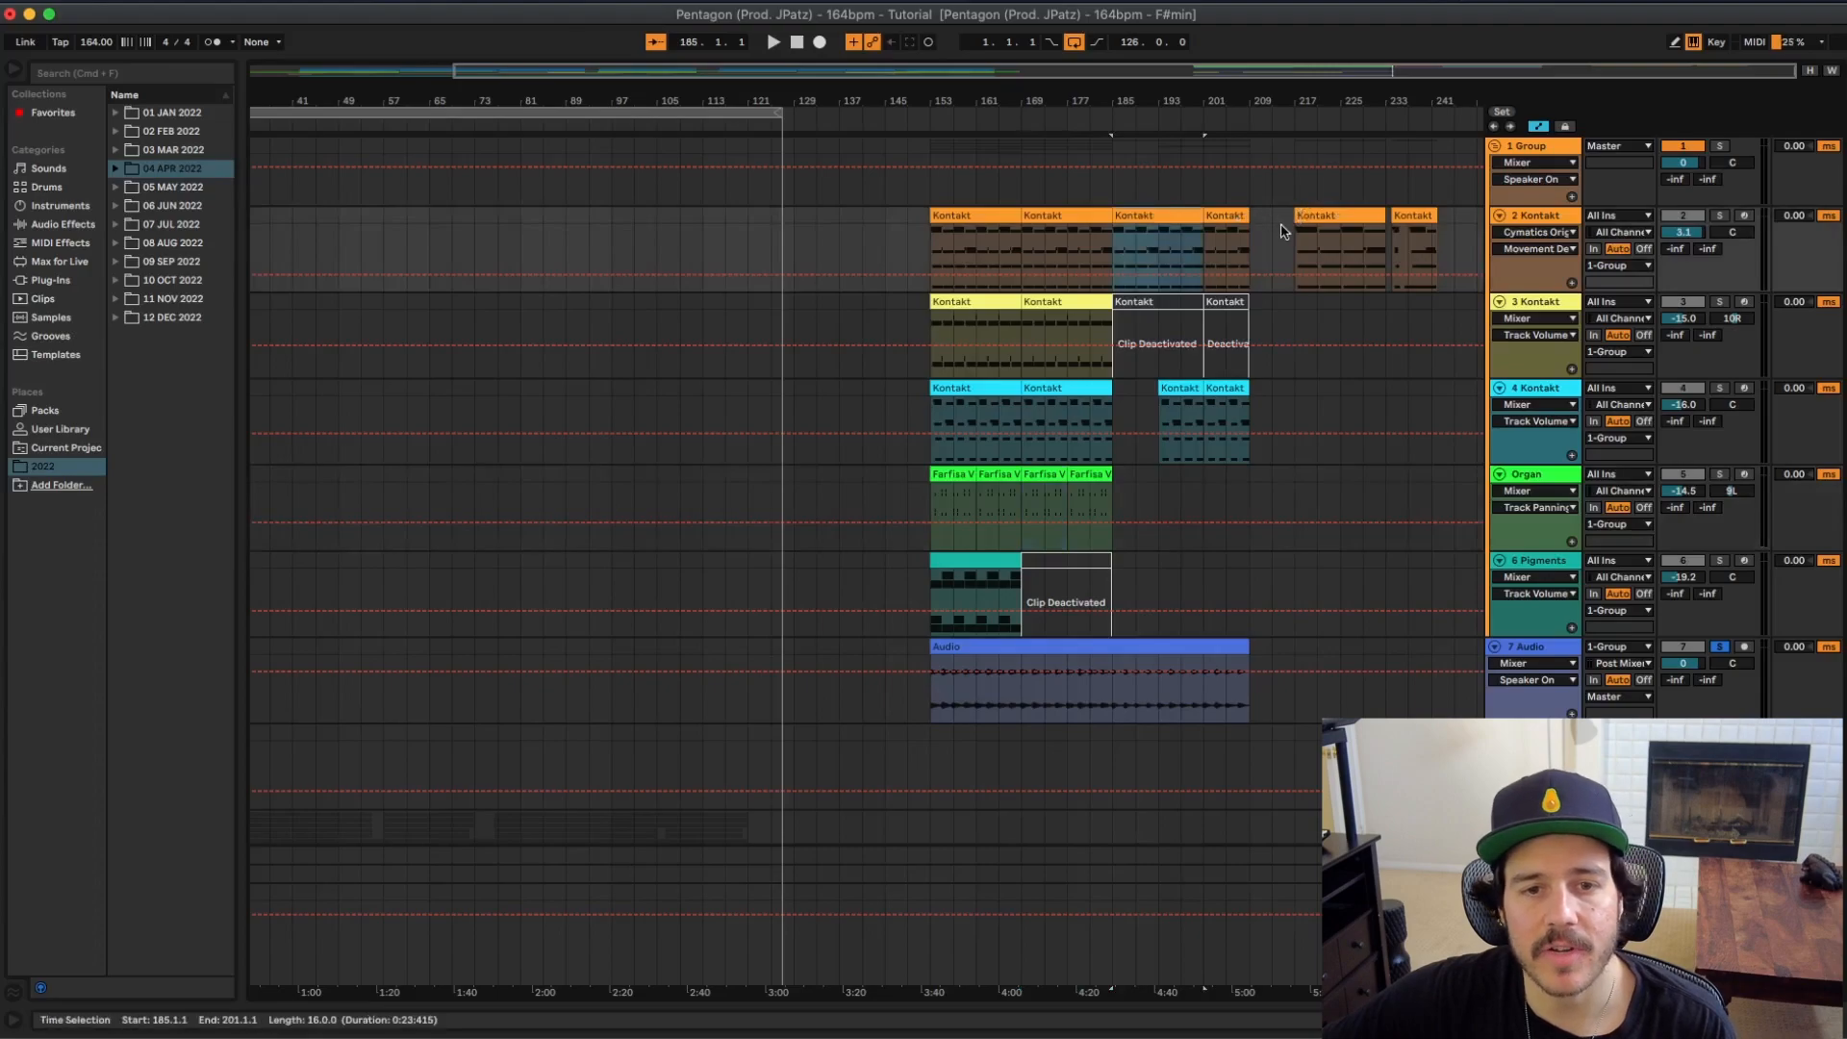
Step: Move the spare clips on 2 Kontakt past bar 273 and paste a copy of the track's 16-bar clip at bar 213
left_click_drag(1378, 229, 1493, 230)
left_click(897, 219)
left_click(1079, 223)
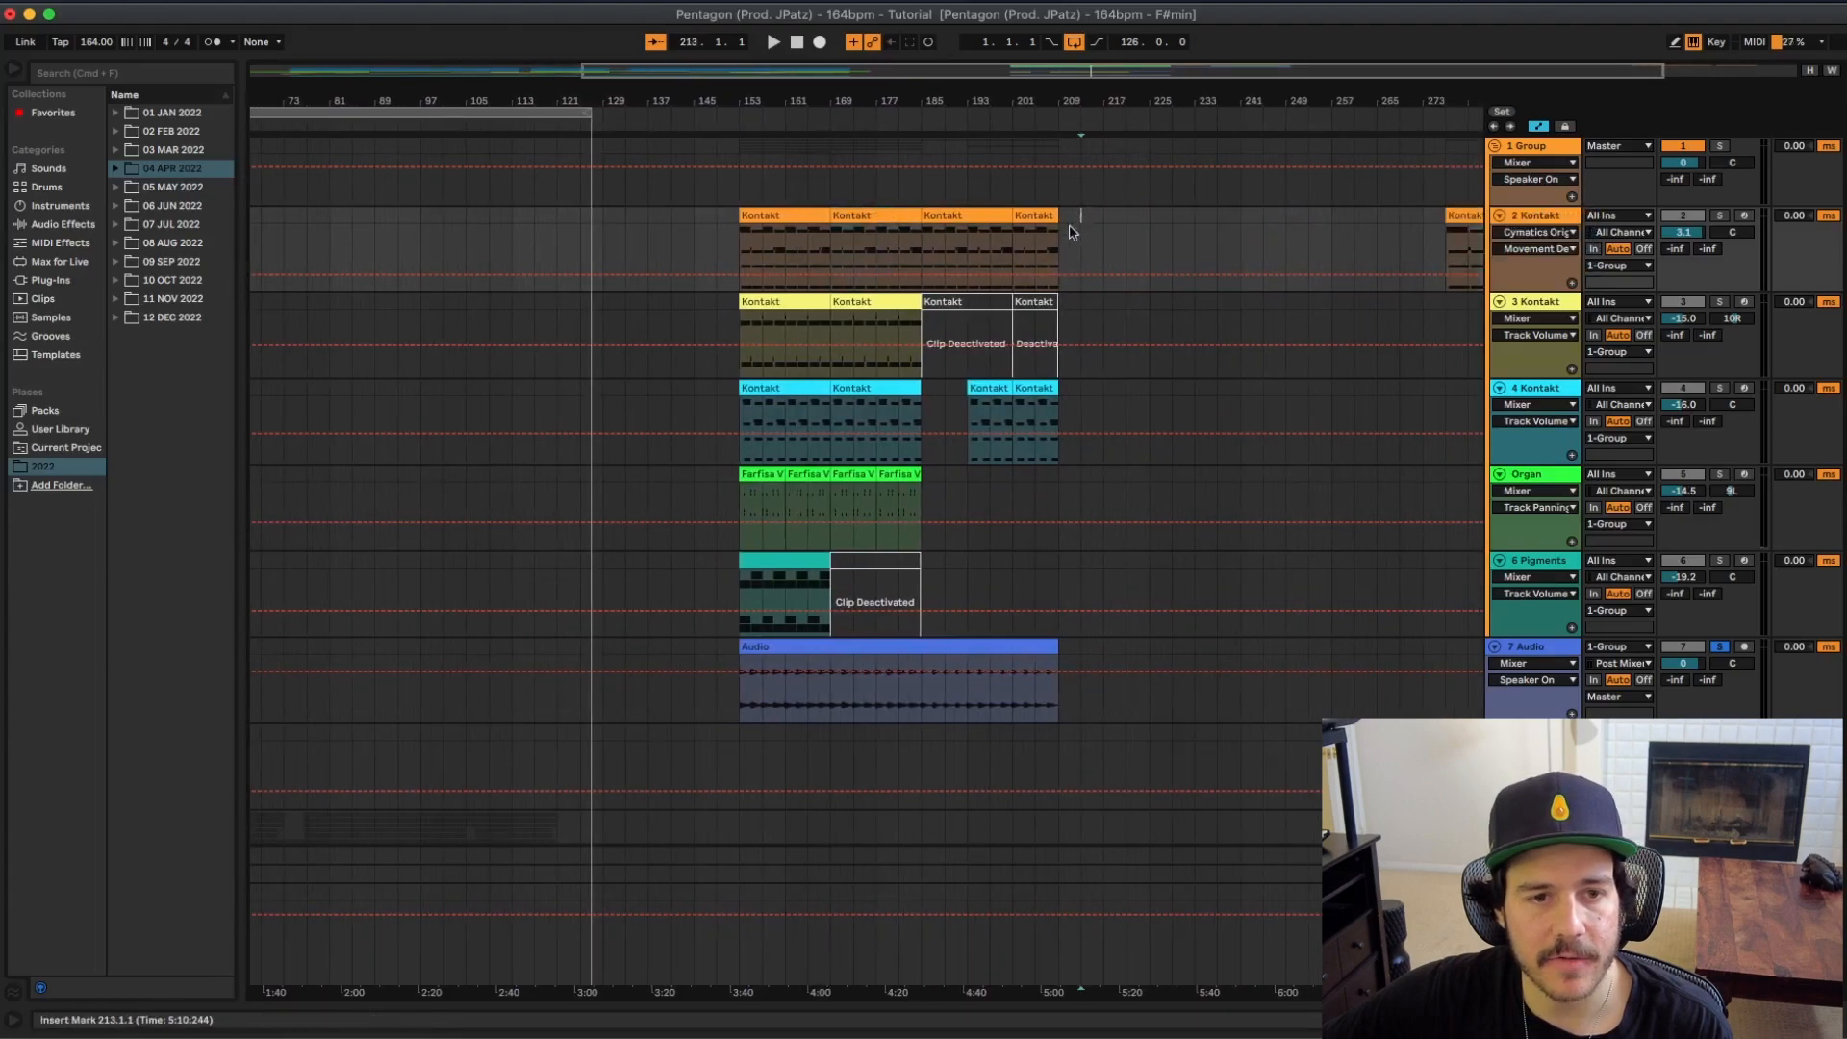
key("super+v")
Step: Copy the first clip on the 3 Kontakt track to bar 233
left_click(811, 301)
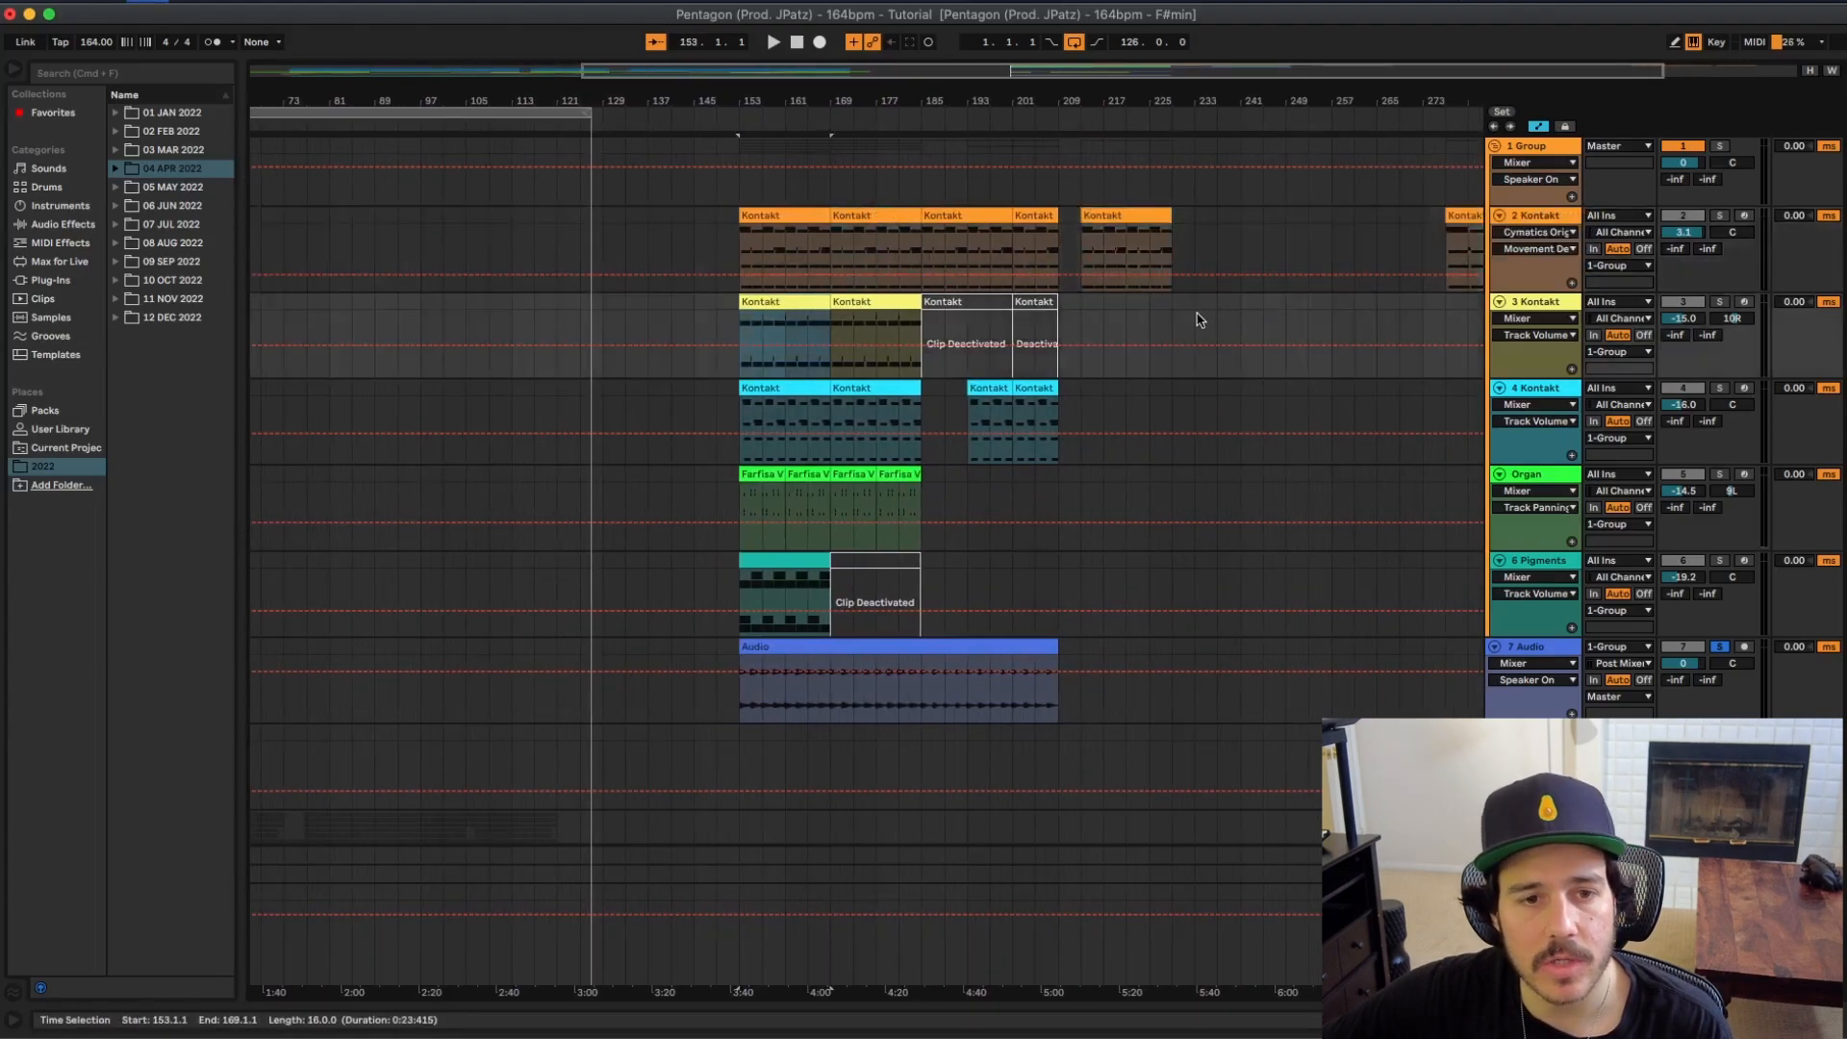
left_click(1197, 309)
key("super+v")
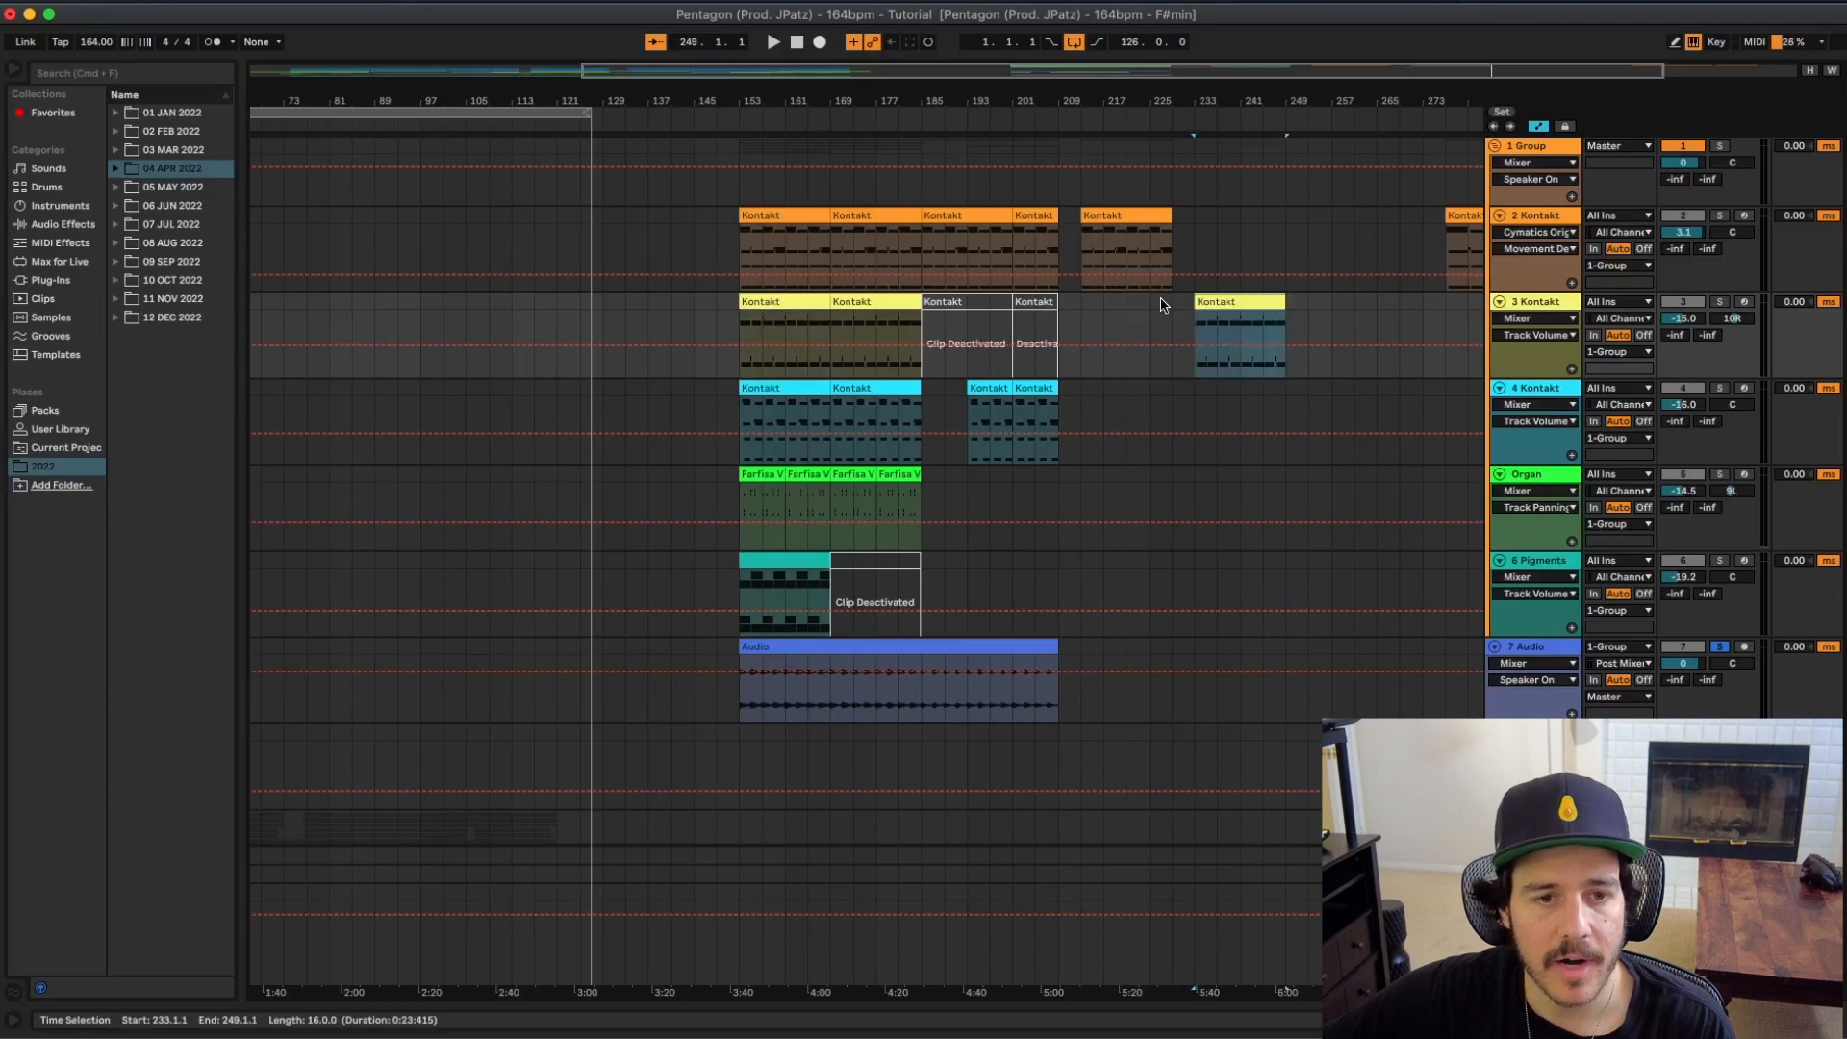
Step: Copy the first clip on 4 Kontakt to bar 253 and select bars 209 to 273 across the three Kontakt tracks
left_click(789, 388)
key("super+c")
left_click(1311, 394)
key("super+v")
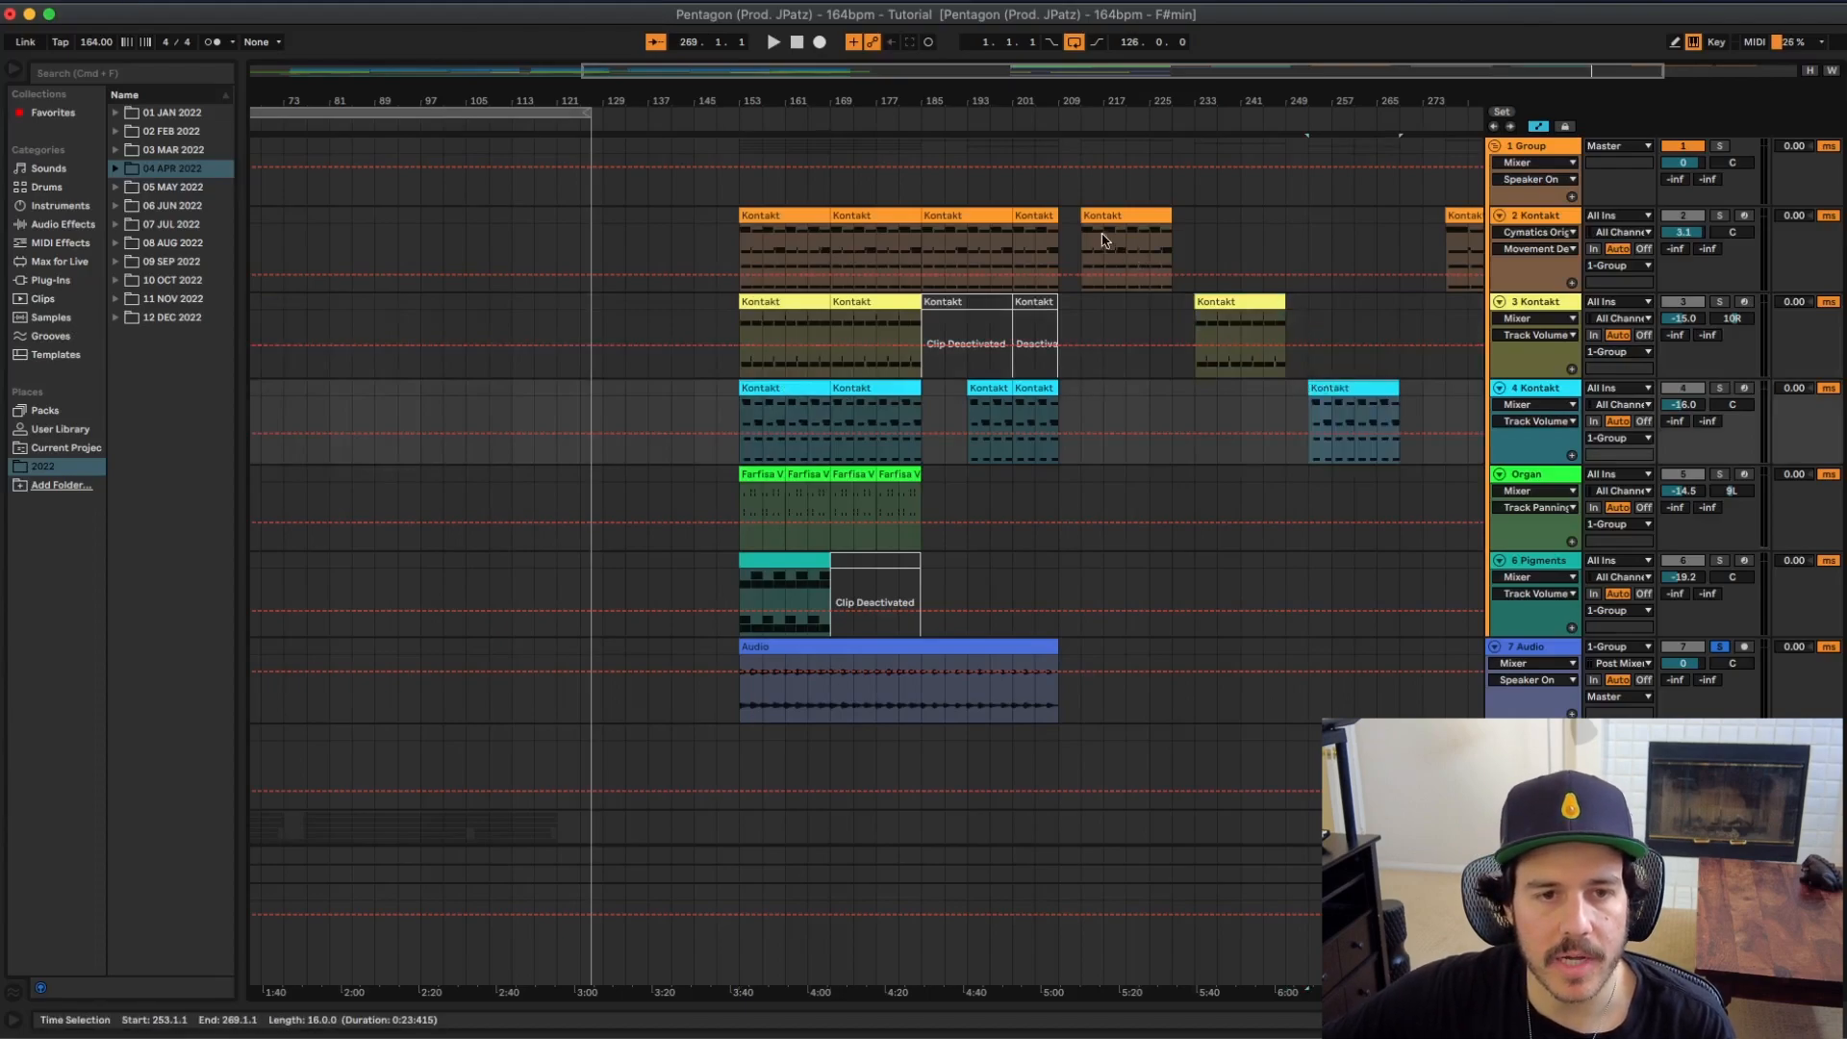
mouse_move(1061, 218)
left_mouse_down()
mouse_move(1425, 402)
mouse_move(1093, 193)
mouse_move(1059, 205)
left_mouse_up()
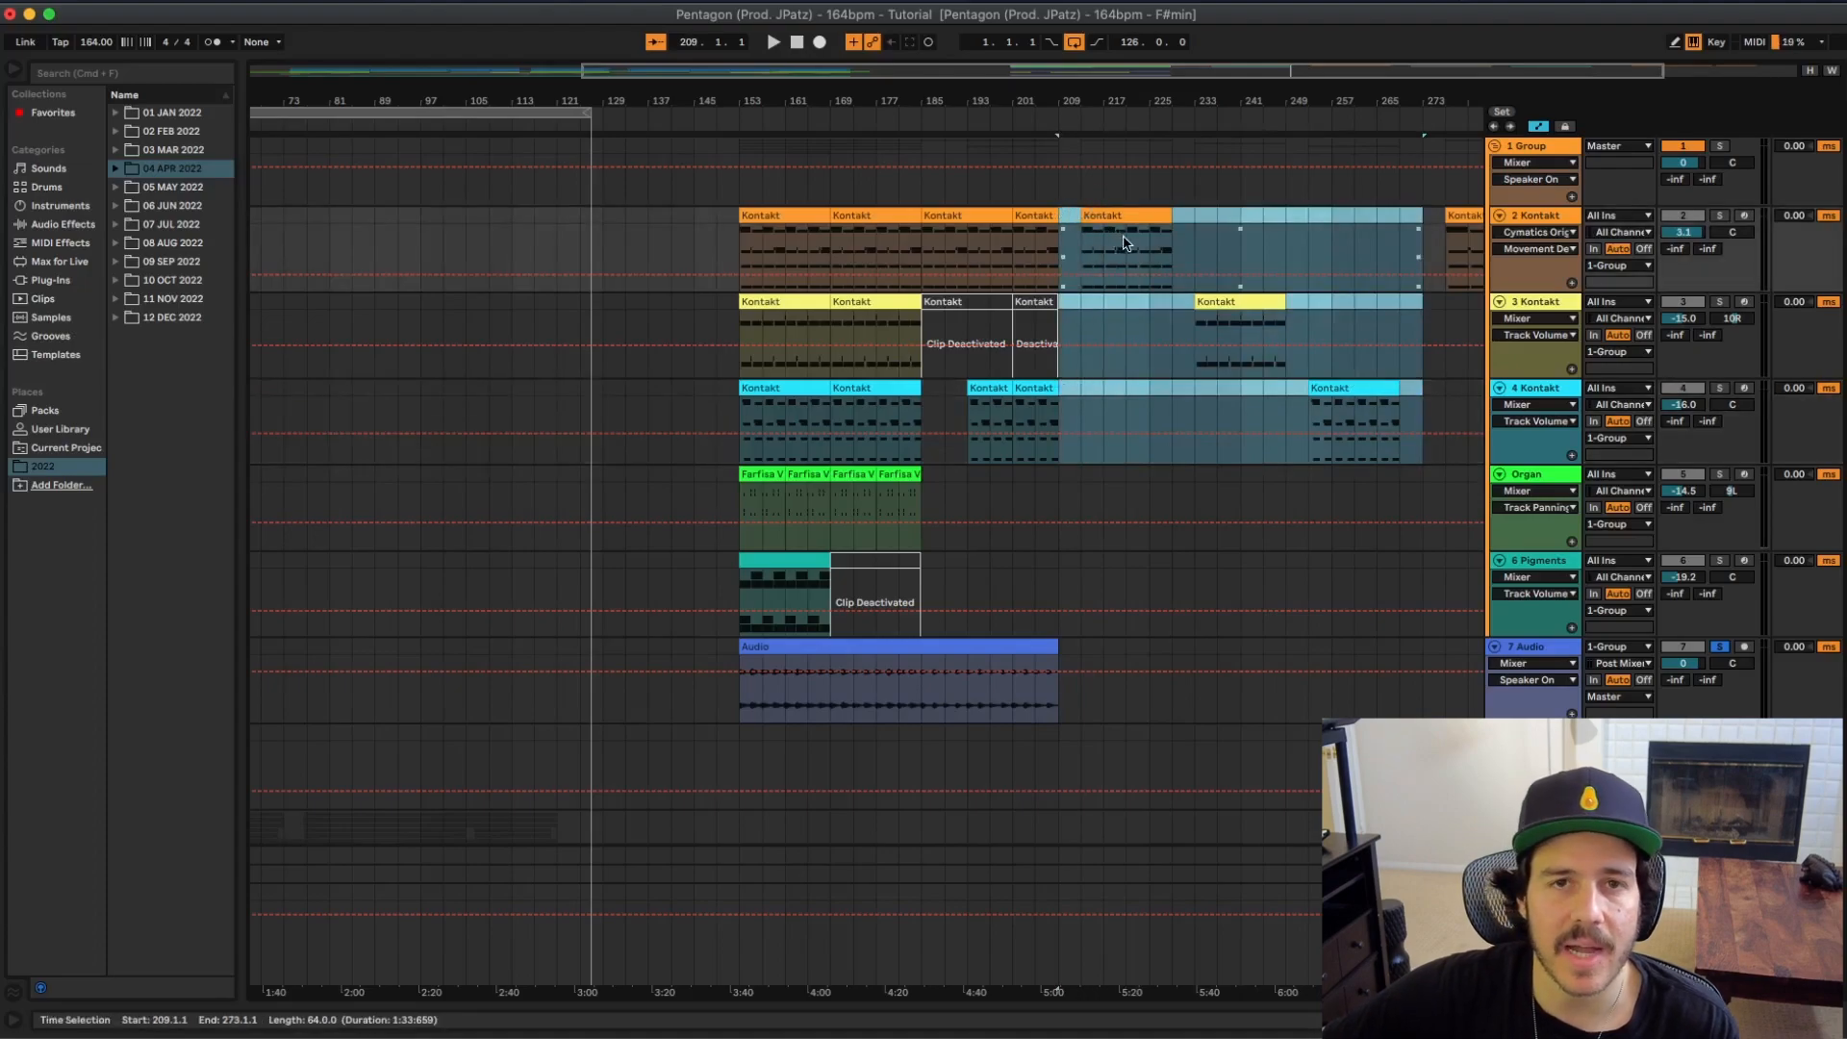
Step: Select the recorded Audio clip on the 7 Audio track, starting at bar 153
left_click_drag(886, 72, 887, 34)
scroll(979, 602, "down", 3)
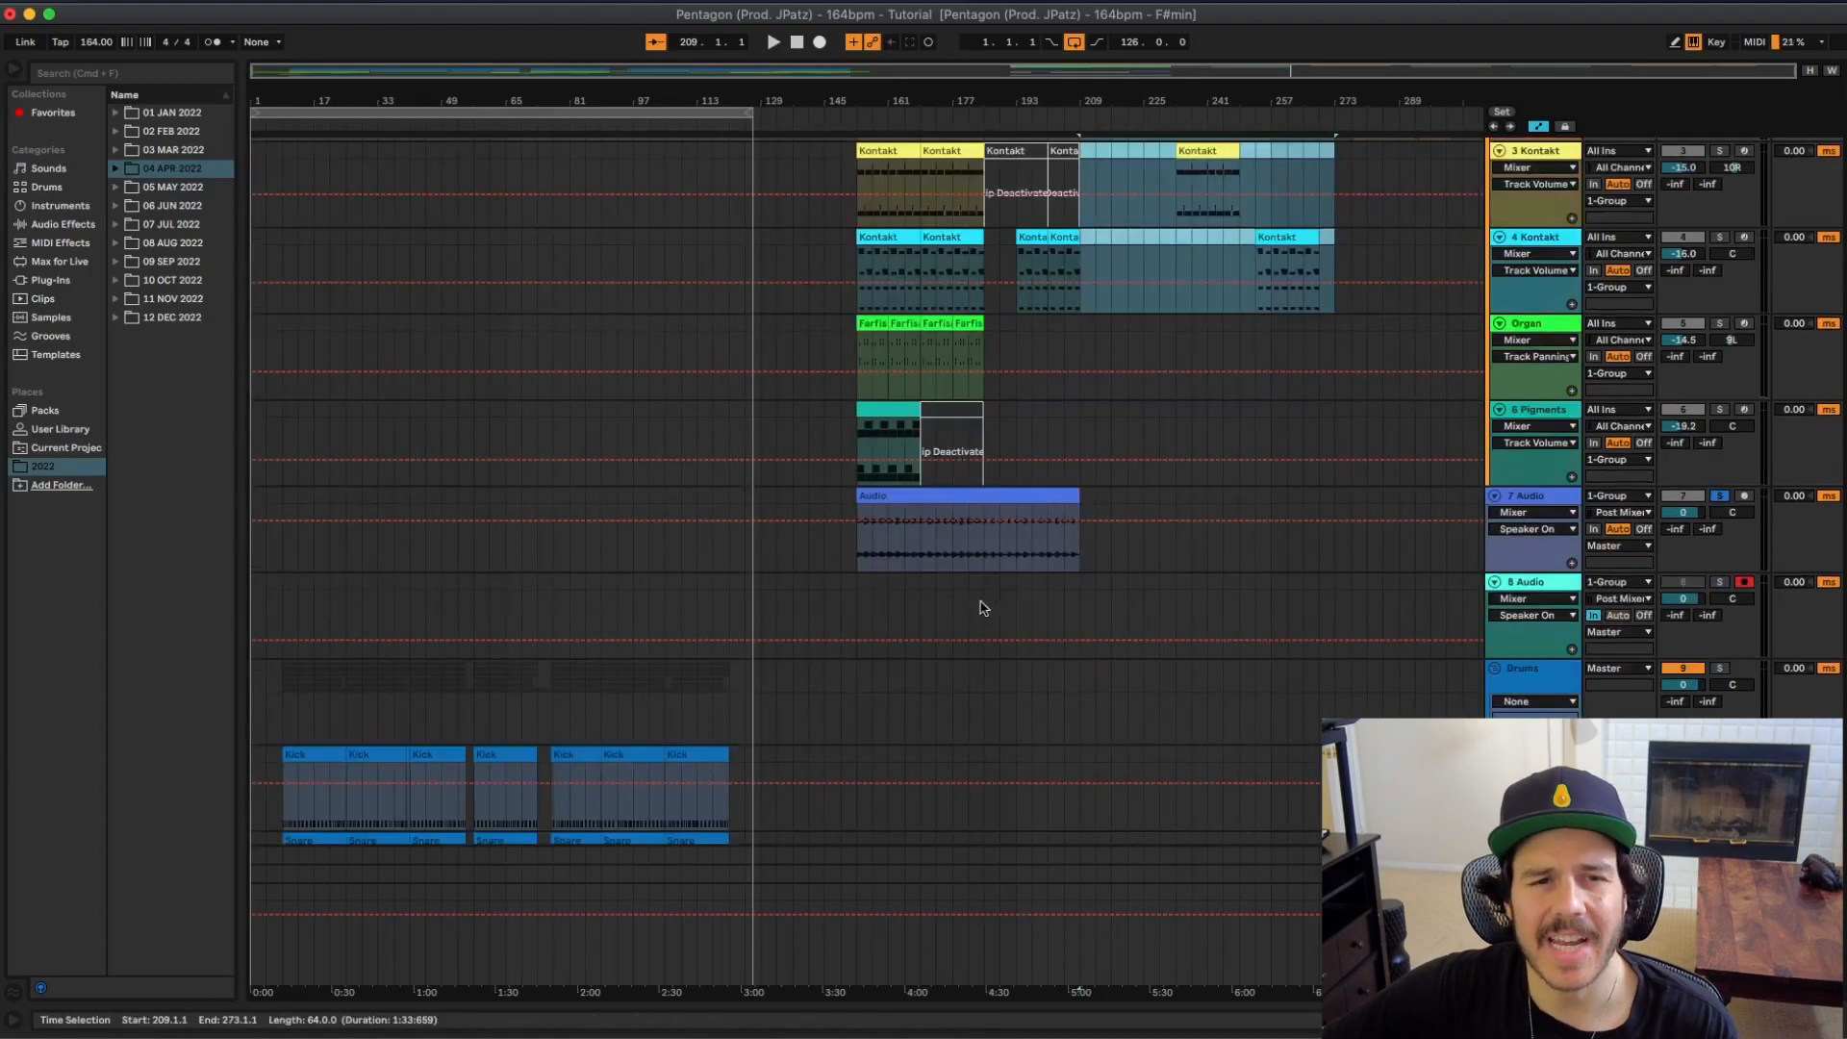
left_click(998, 498)
mouse_move(917, 501)
left_mouse_down()
mouse_move(941, 500)
mouse_move(931, 516)
mouse_move(929, 500)
left_mouse_up()
Step: Play the soloed Main Melo clip at bar 57 while viewing its slices in the Serato Sample window
scroll(1249, 486, "down", 8)
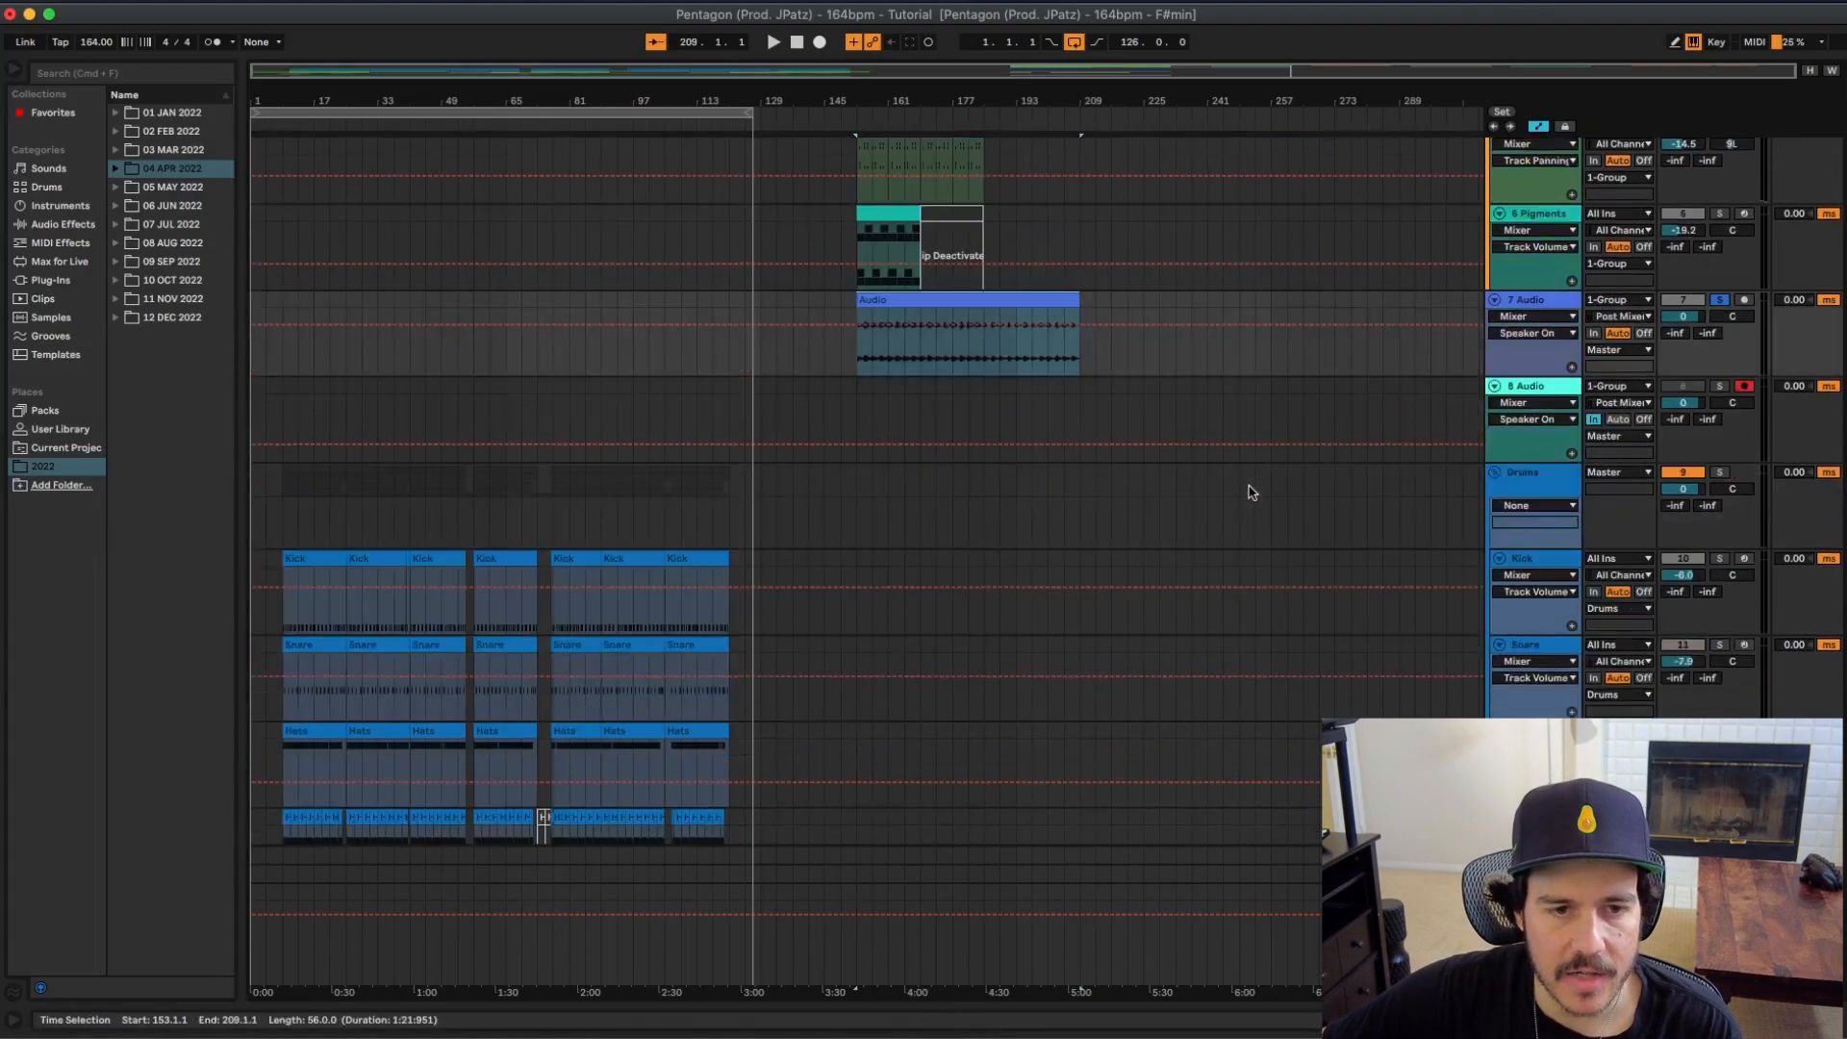
scroll(972, 501, "down", 7)
scroll(754, 514, "down", 6)
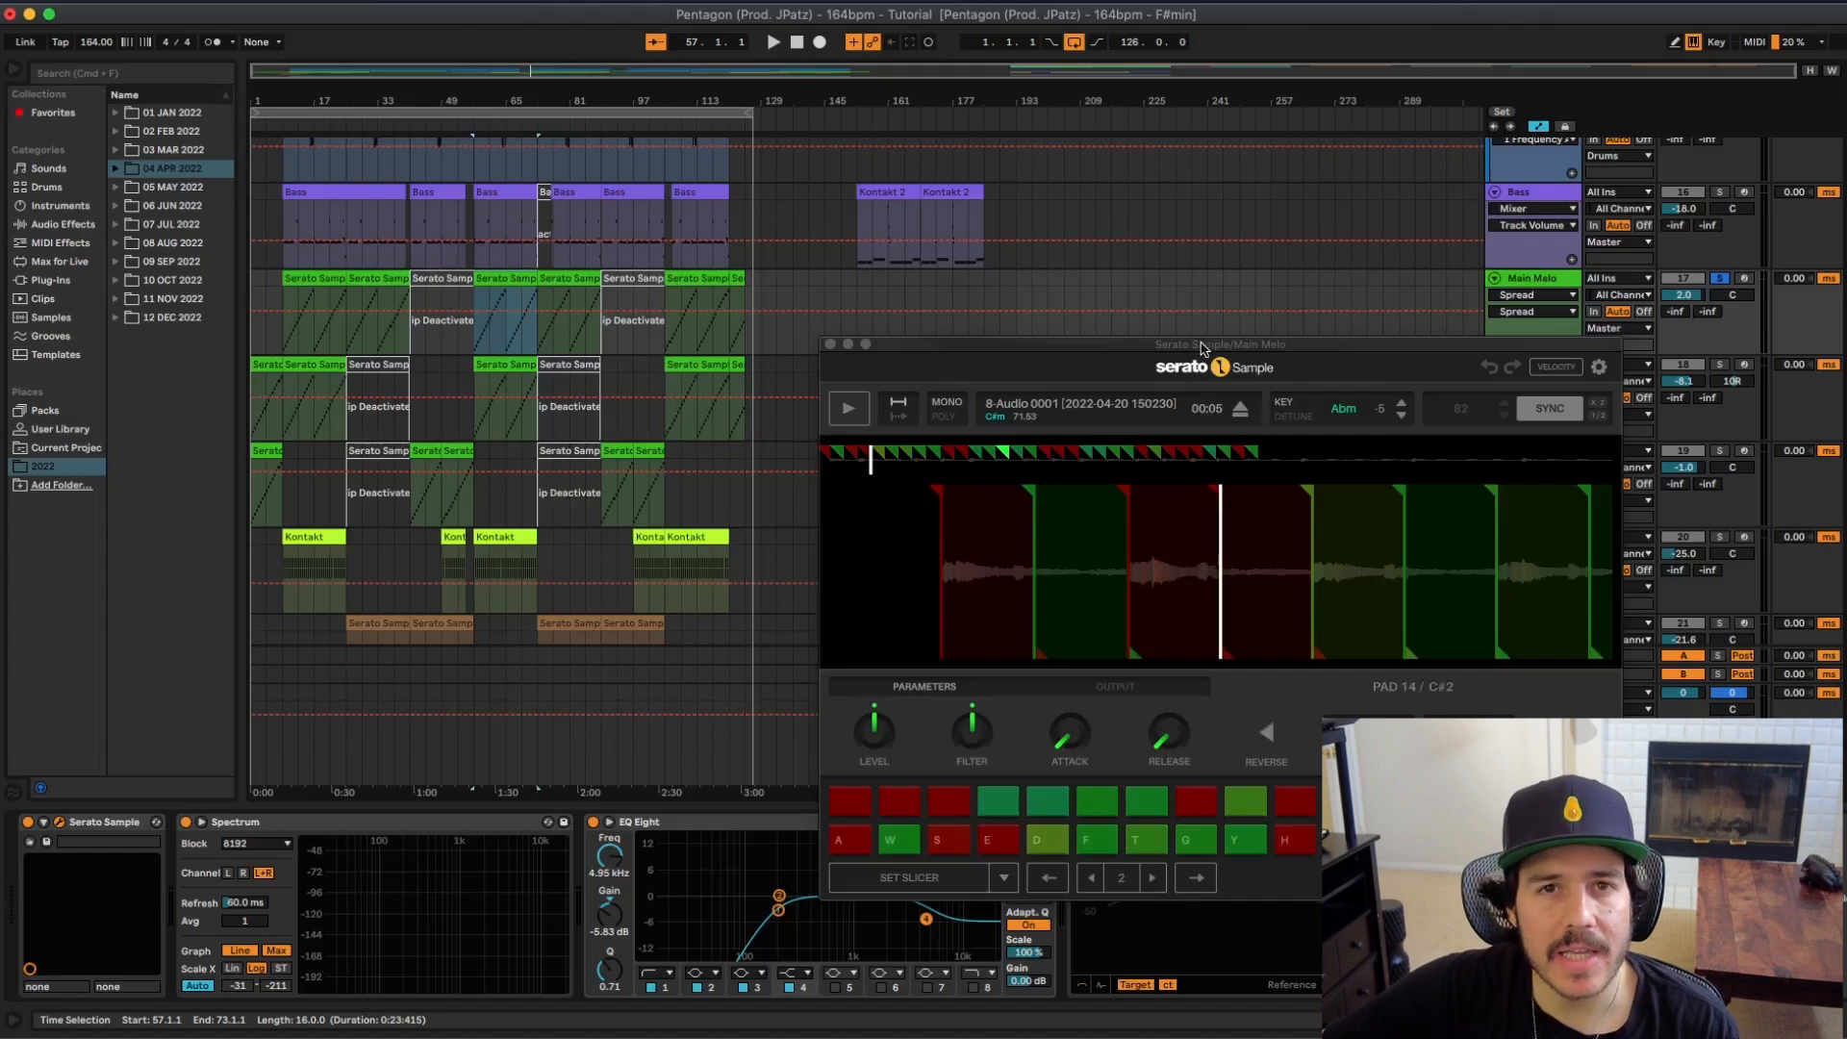
left_click_drag(1200, 349, 1143, 273)
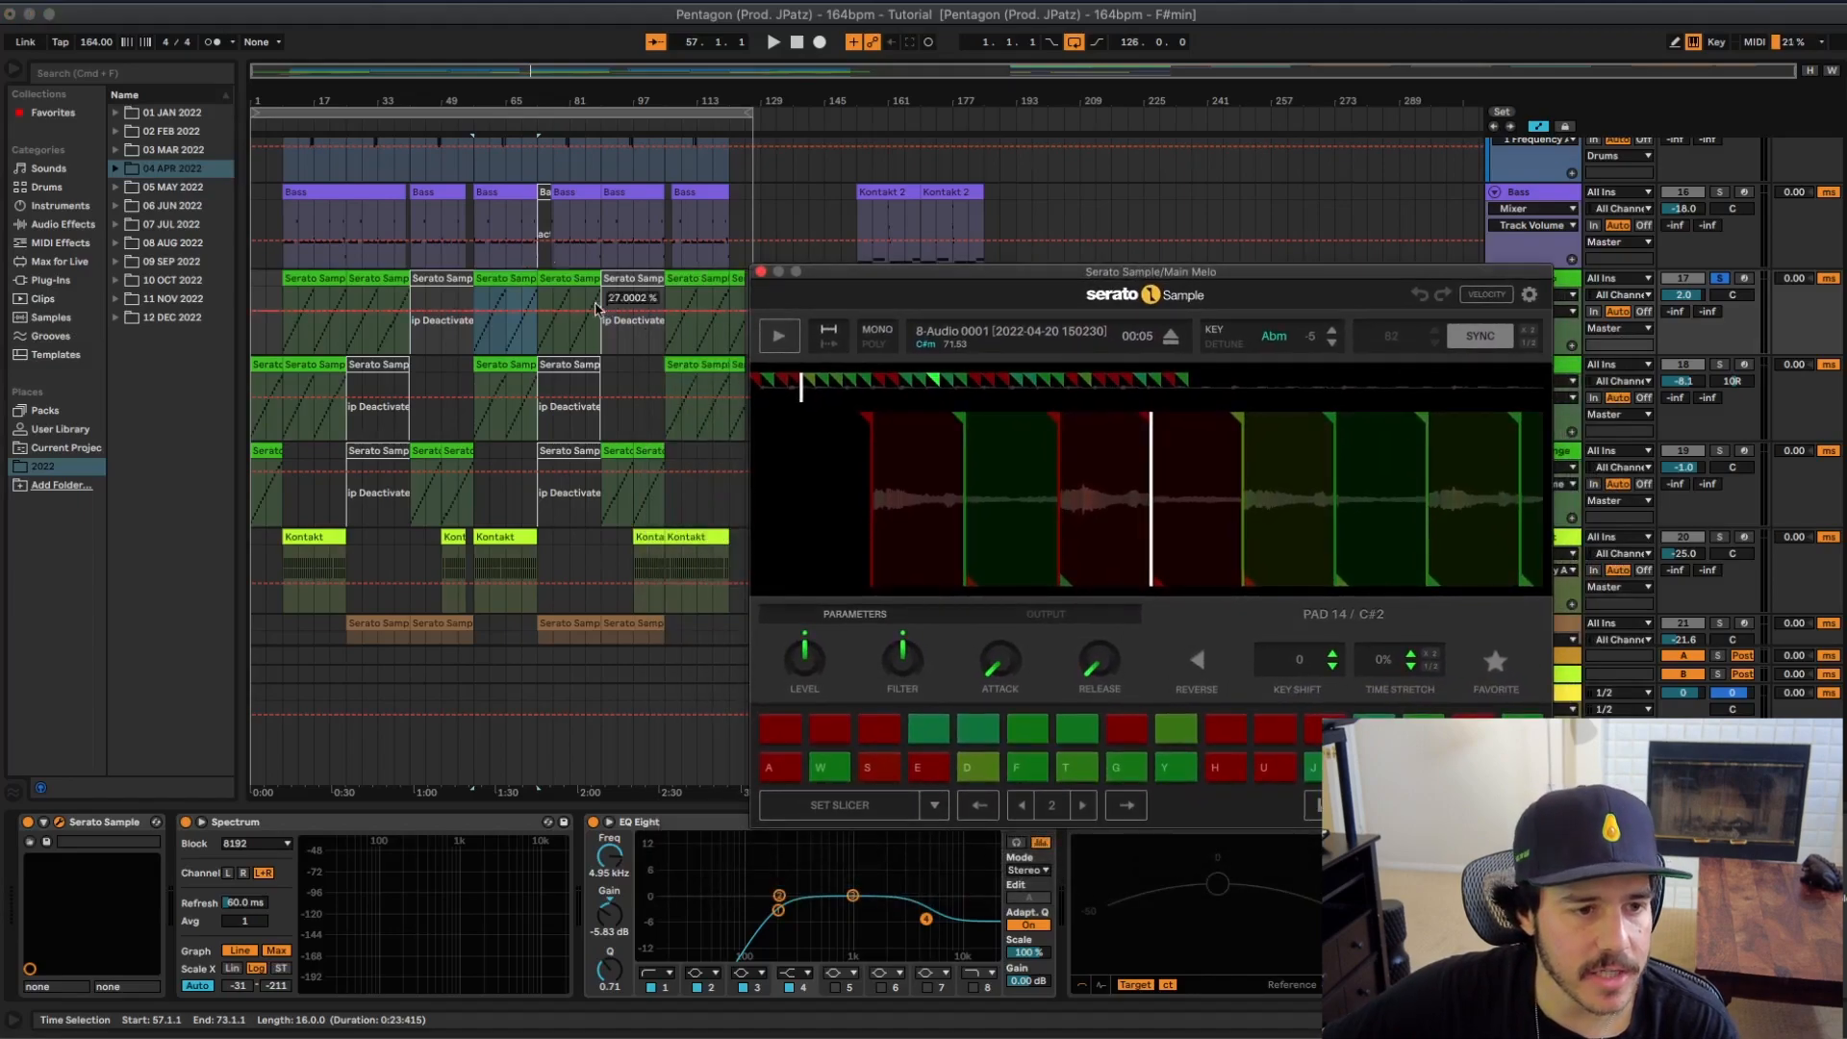
left_click(531, 285)
key("space")
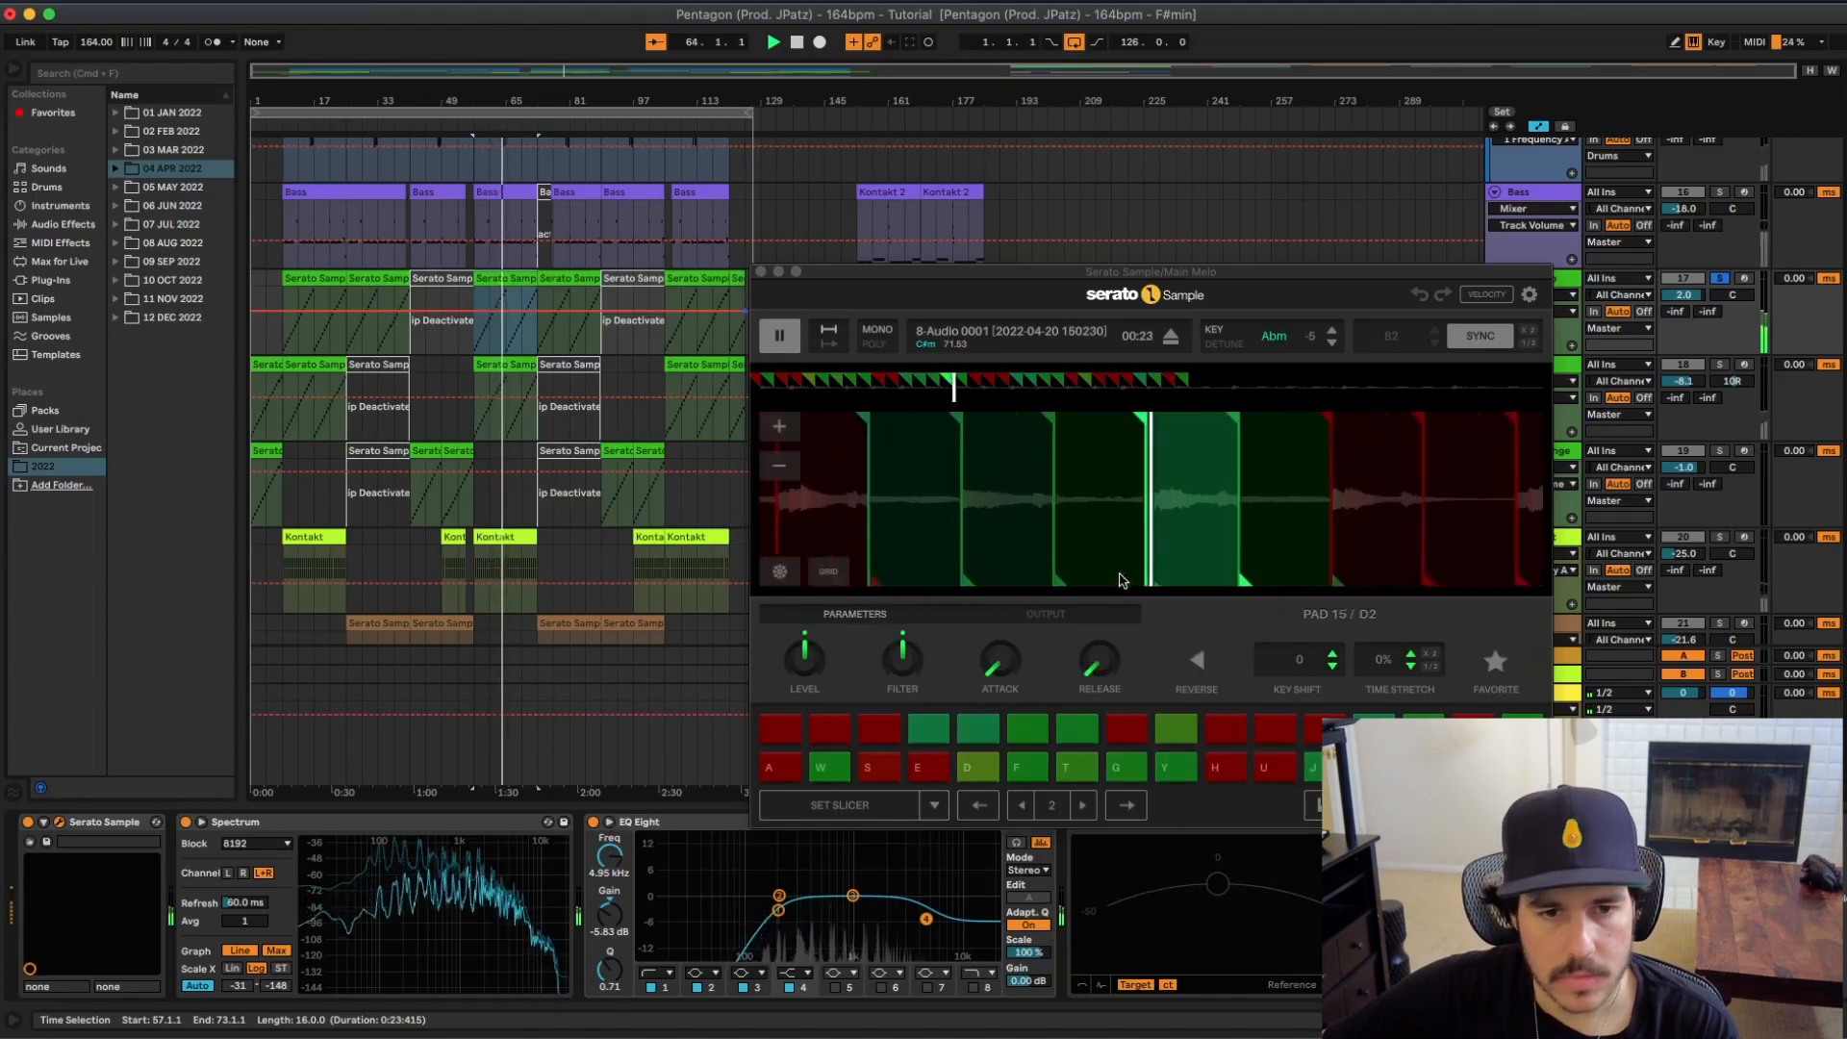
key("space")
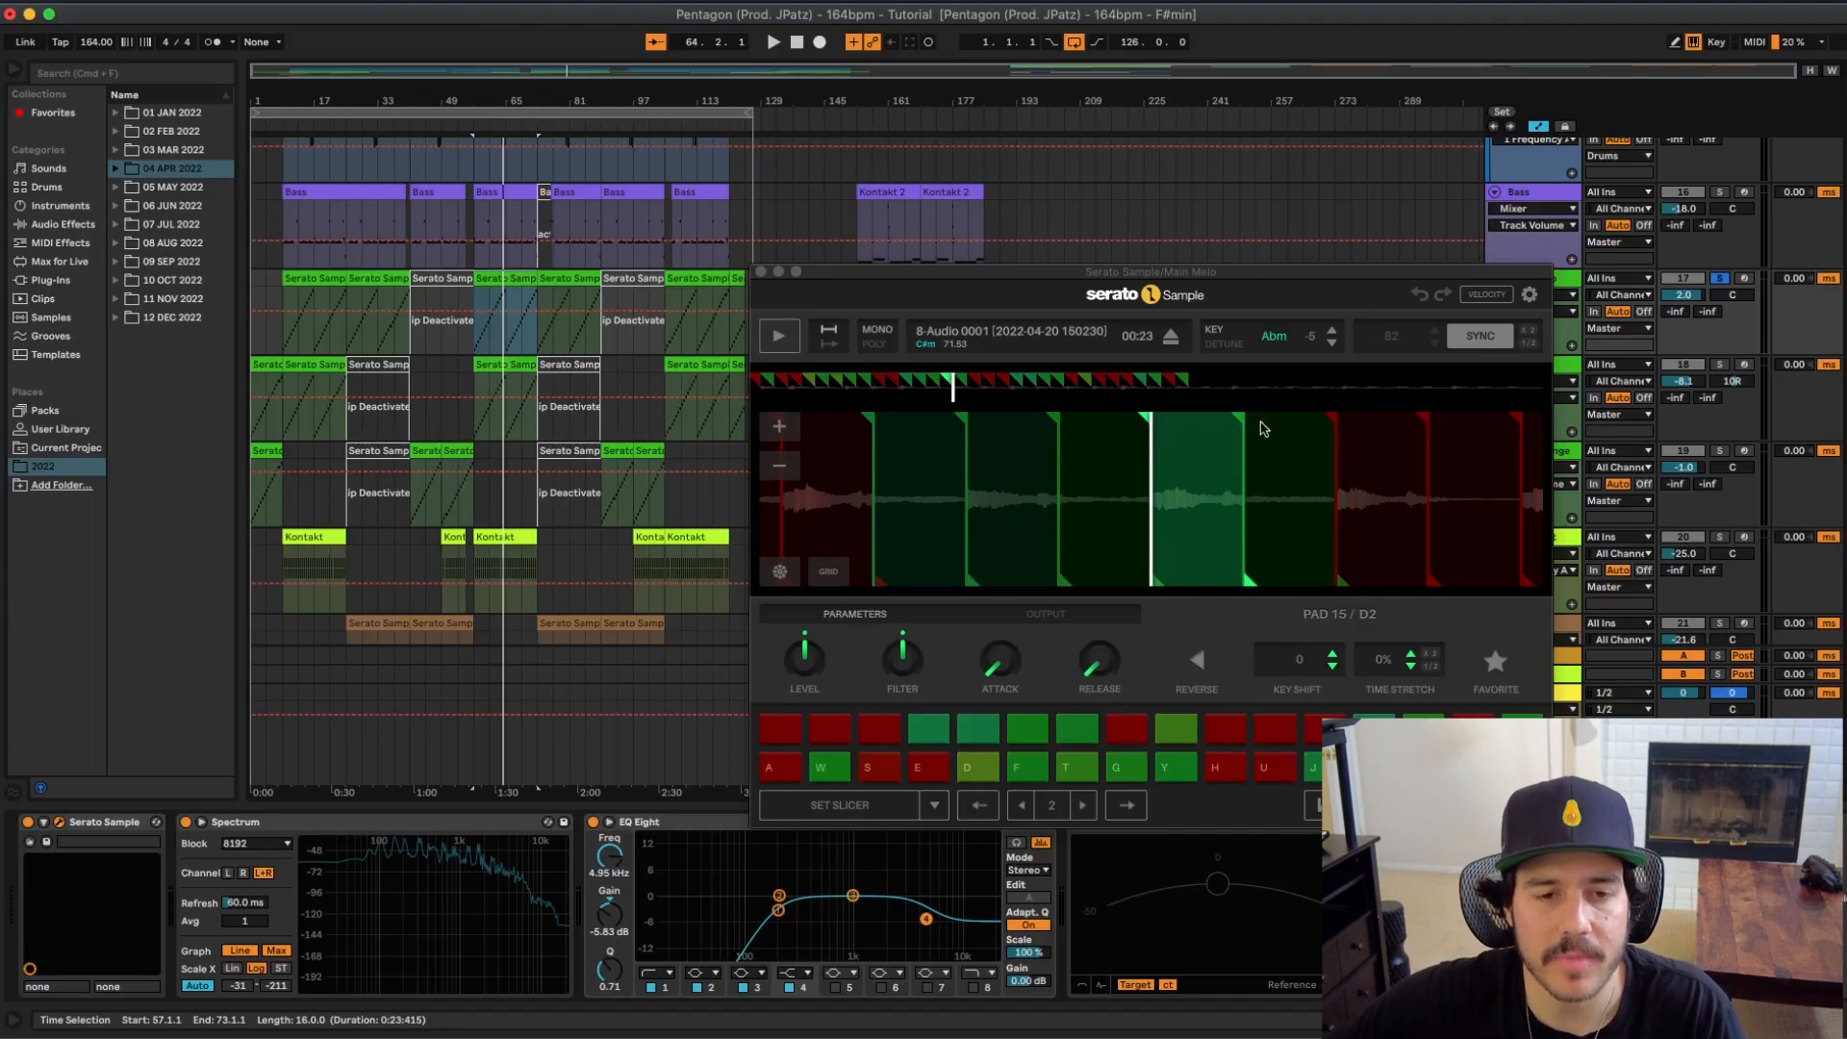
Step: Close the Serato Sample window, play the Melo Hii clip at bar 57 soloed, and dismiss the backup notifications
left_click(758, 285)
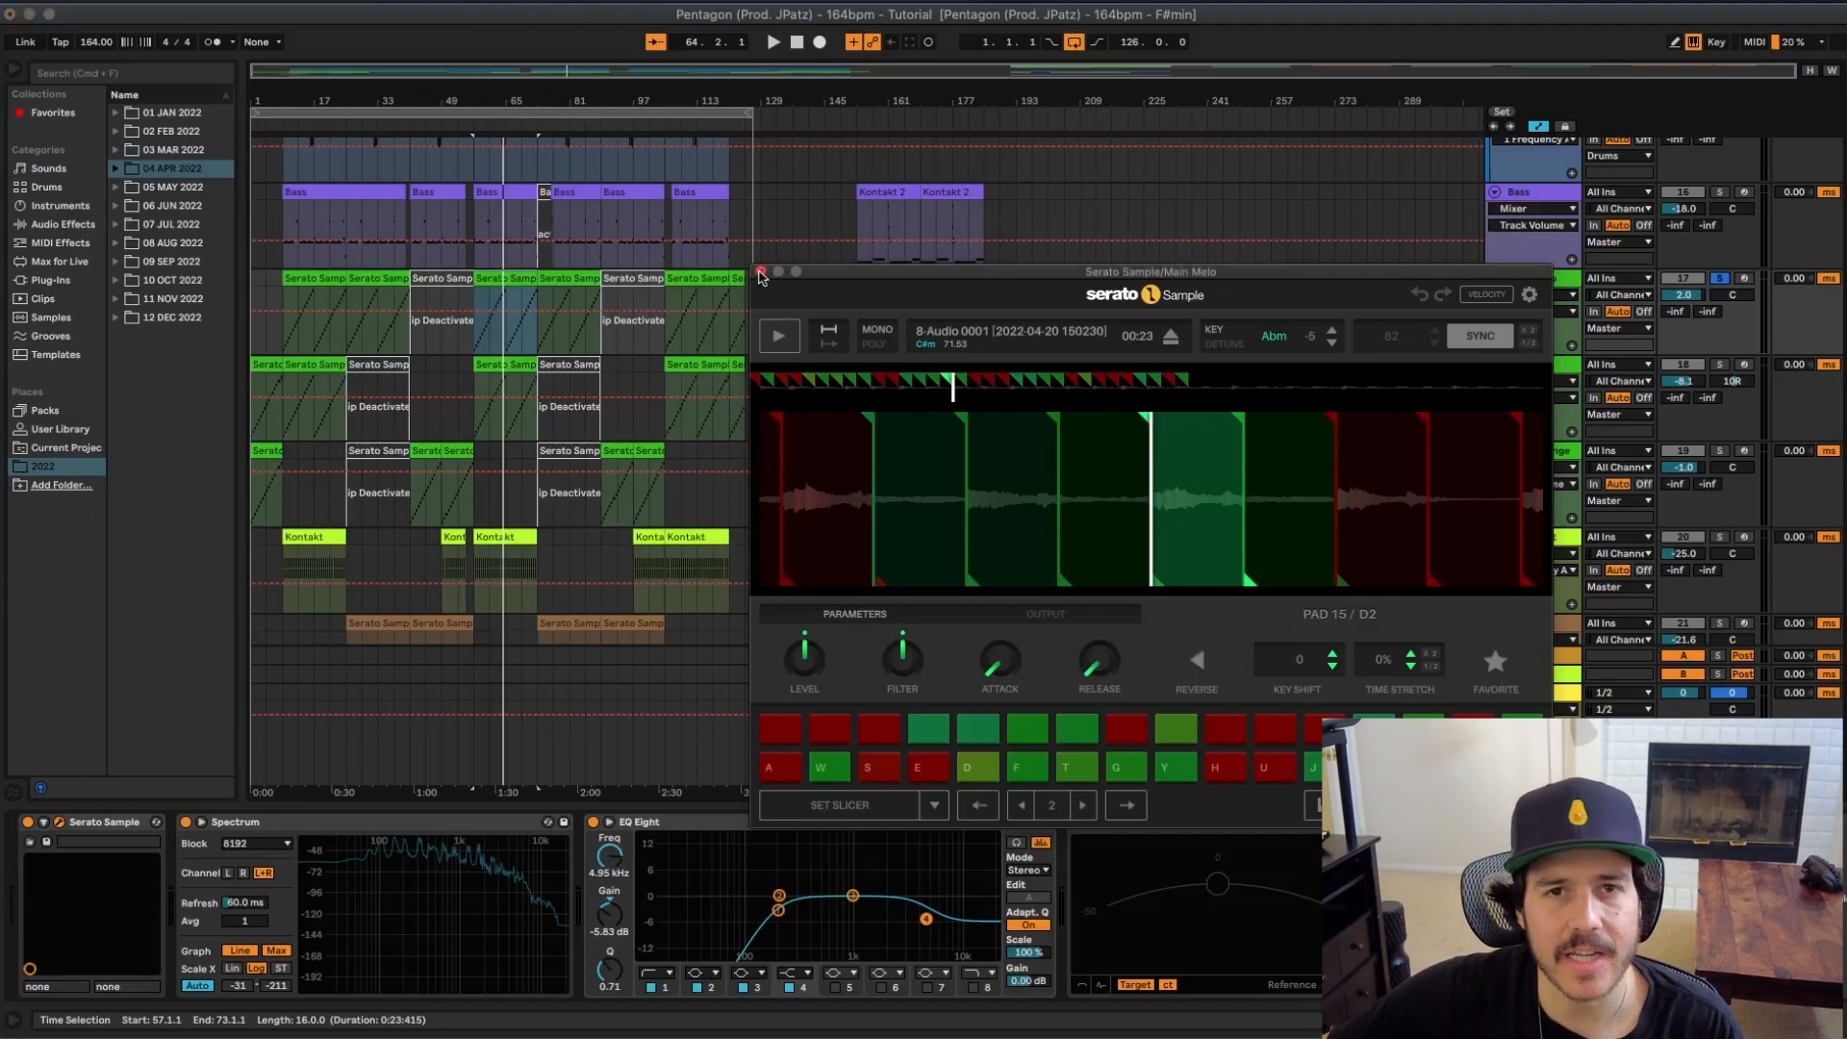
left_click(760, 276)
scroll(616, 366, "up", 5)
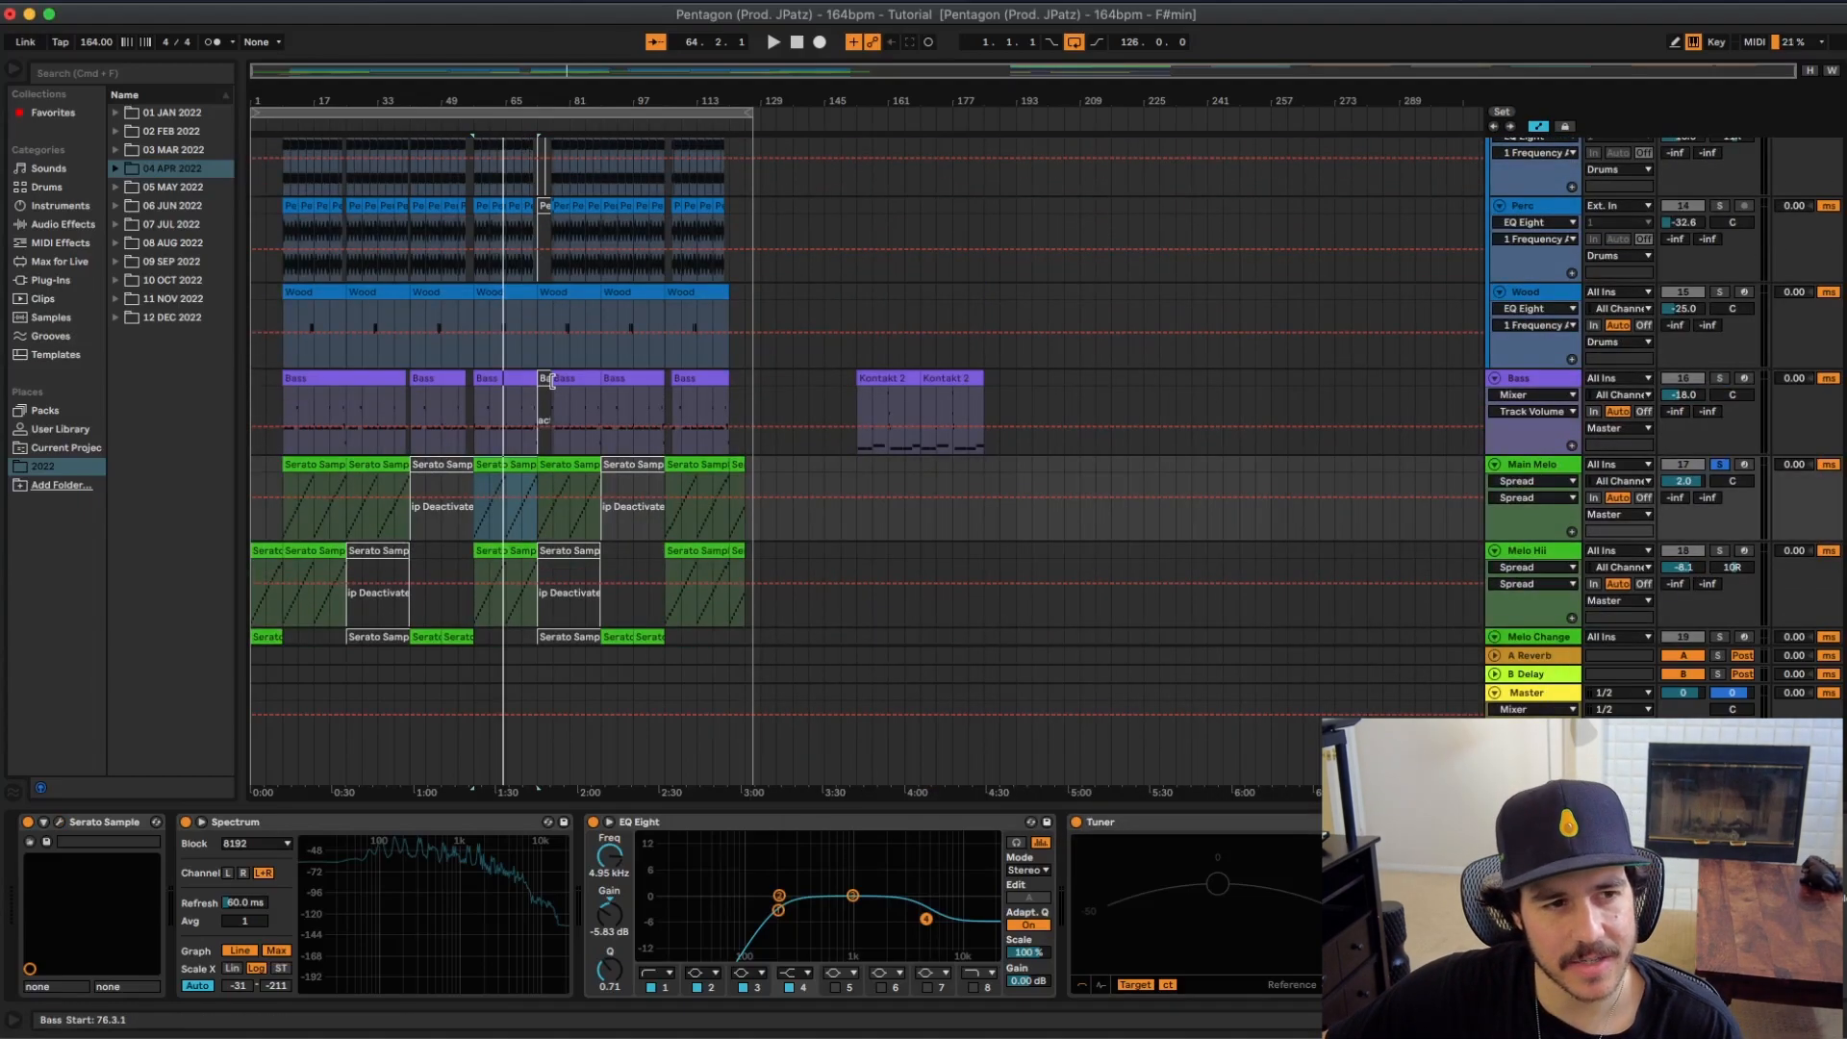
scroll(519, 384, "down", 3)
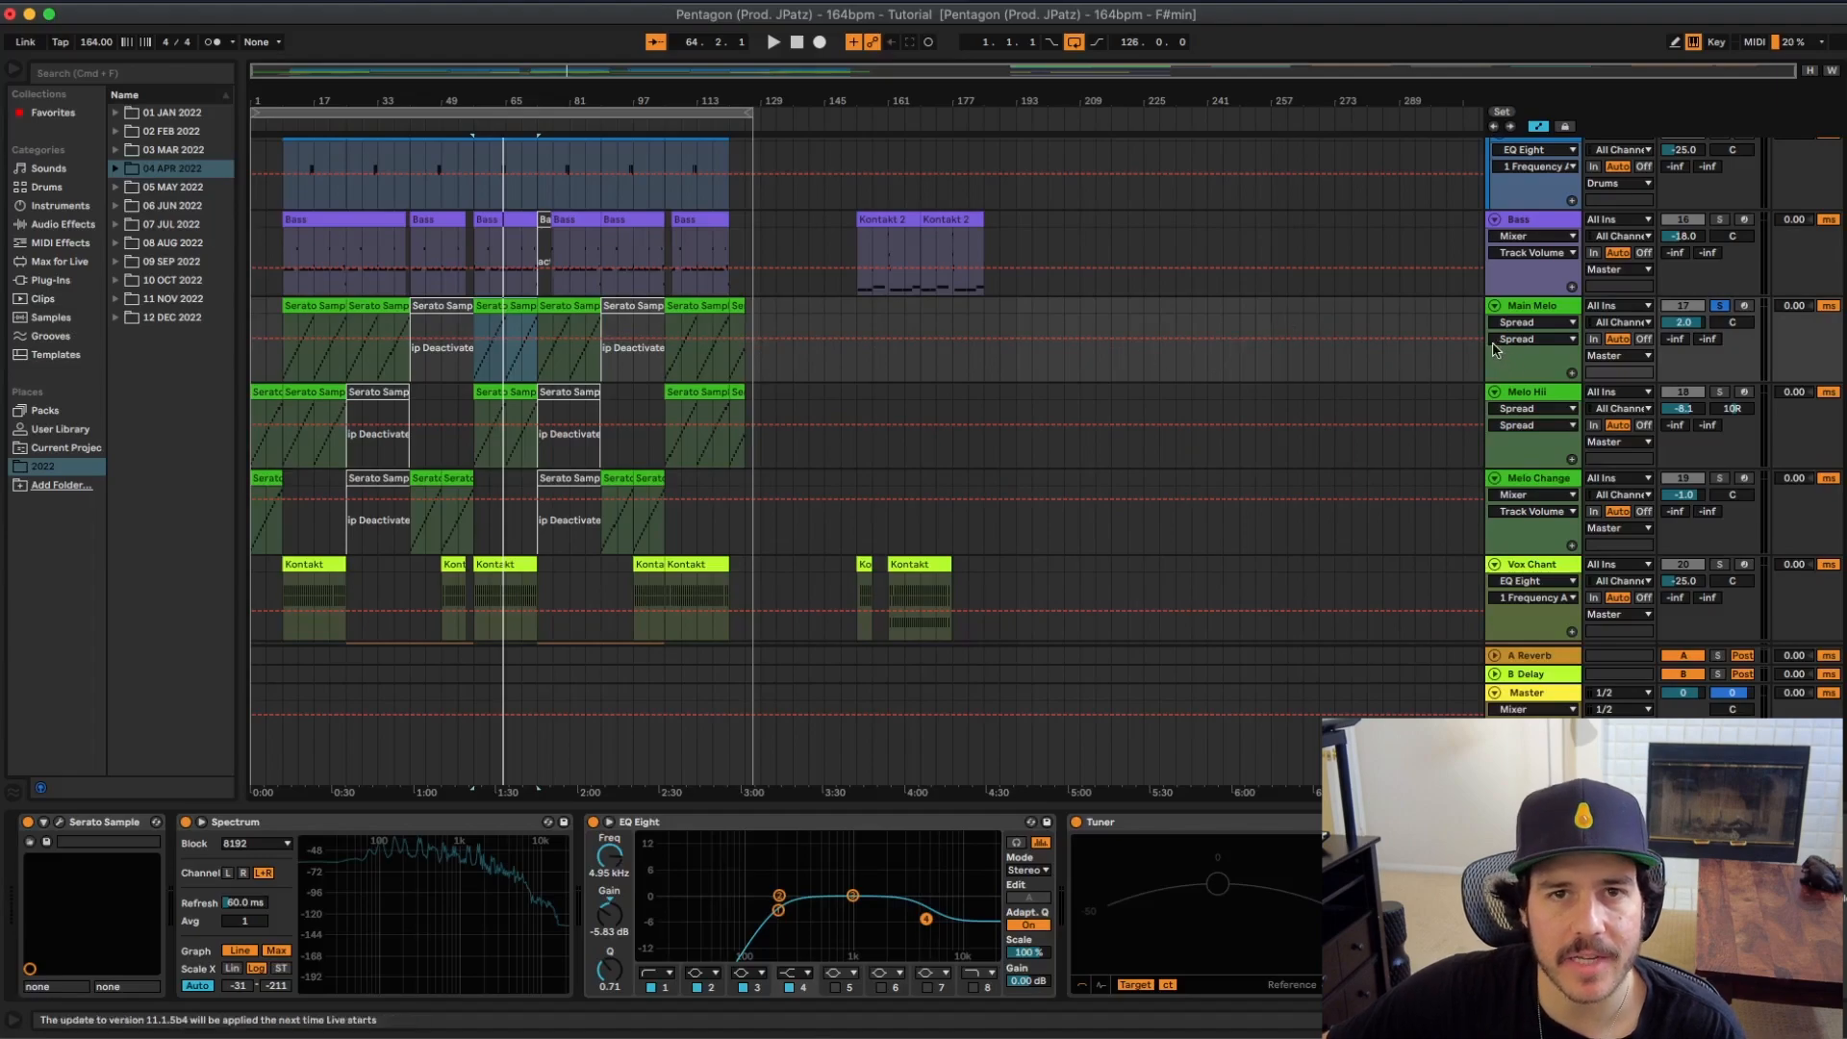
key("Down")
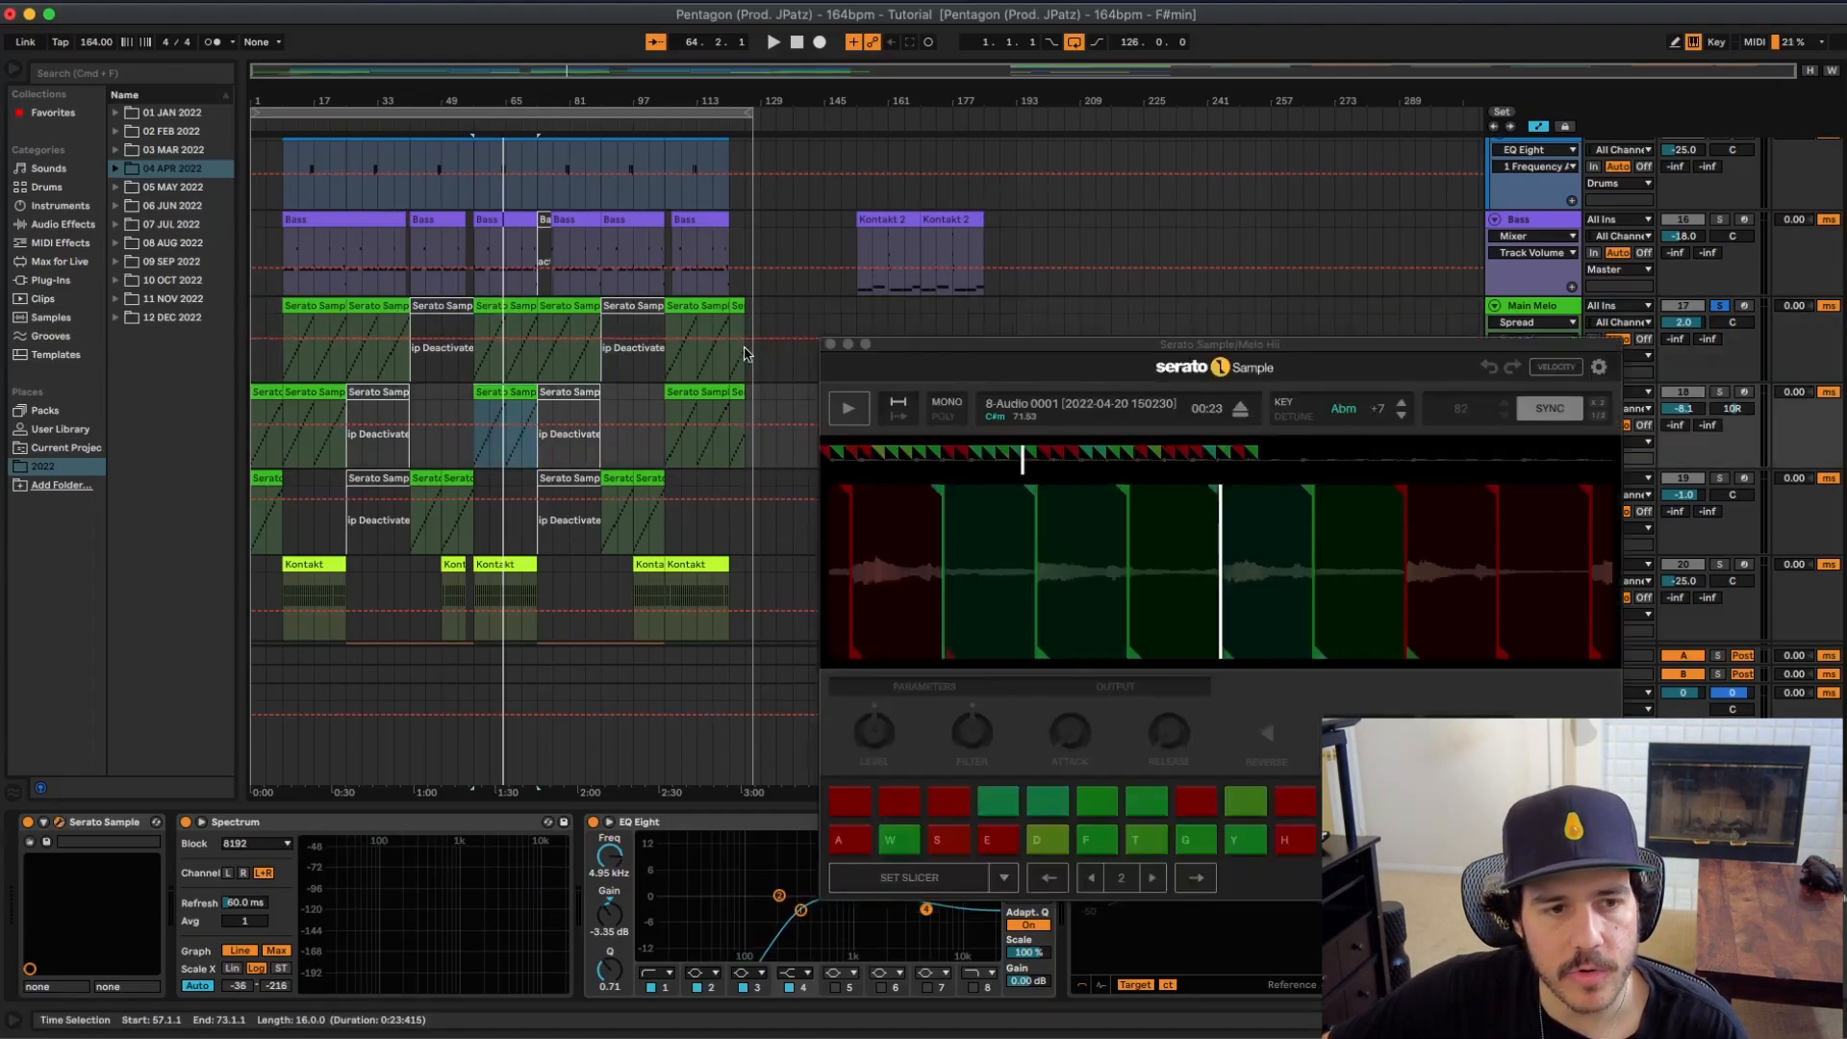
left_click(829, 344)
left_click(1719, 392)
key("space")
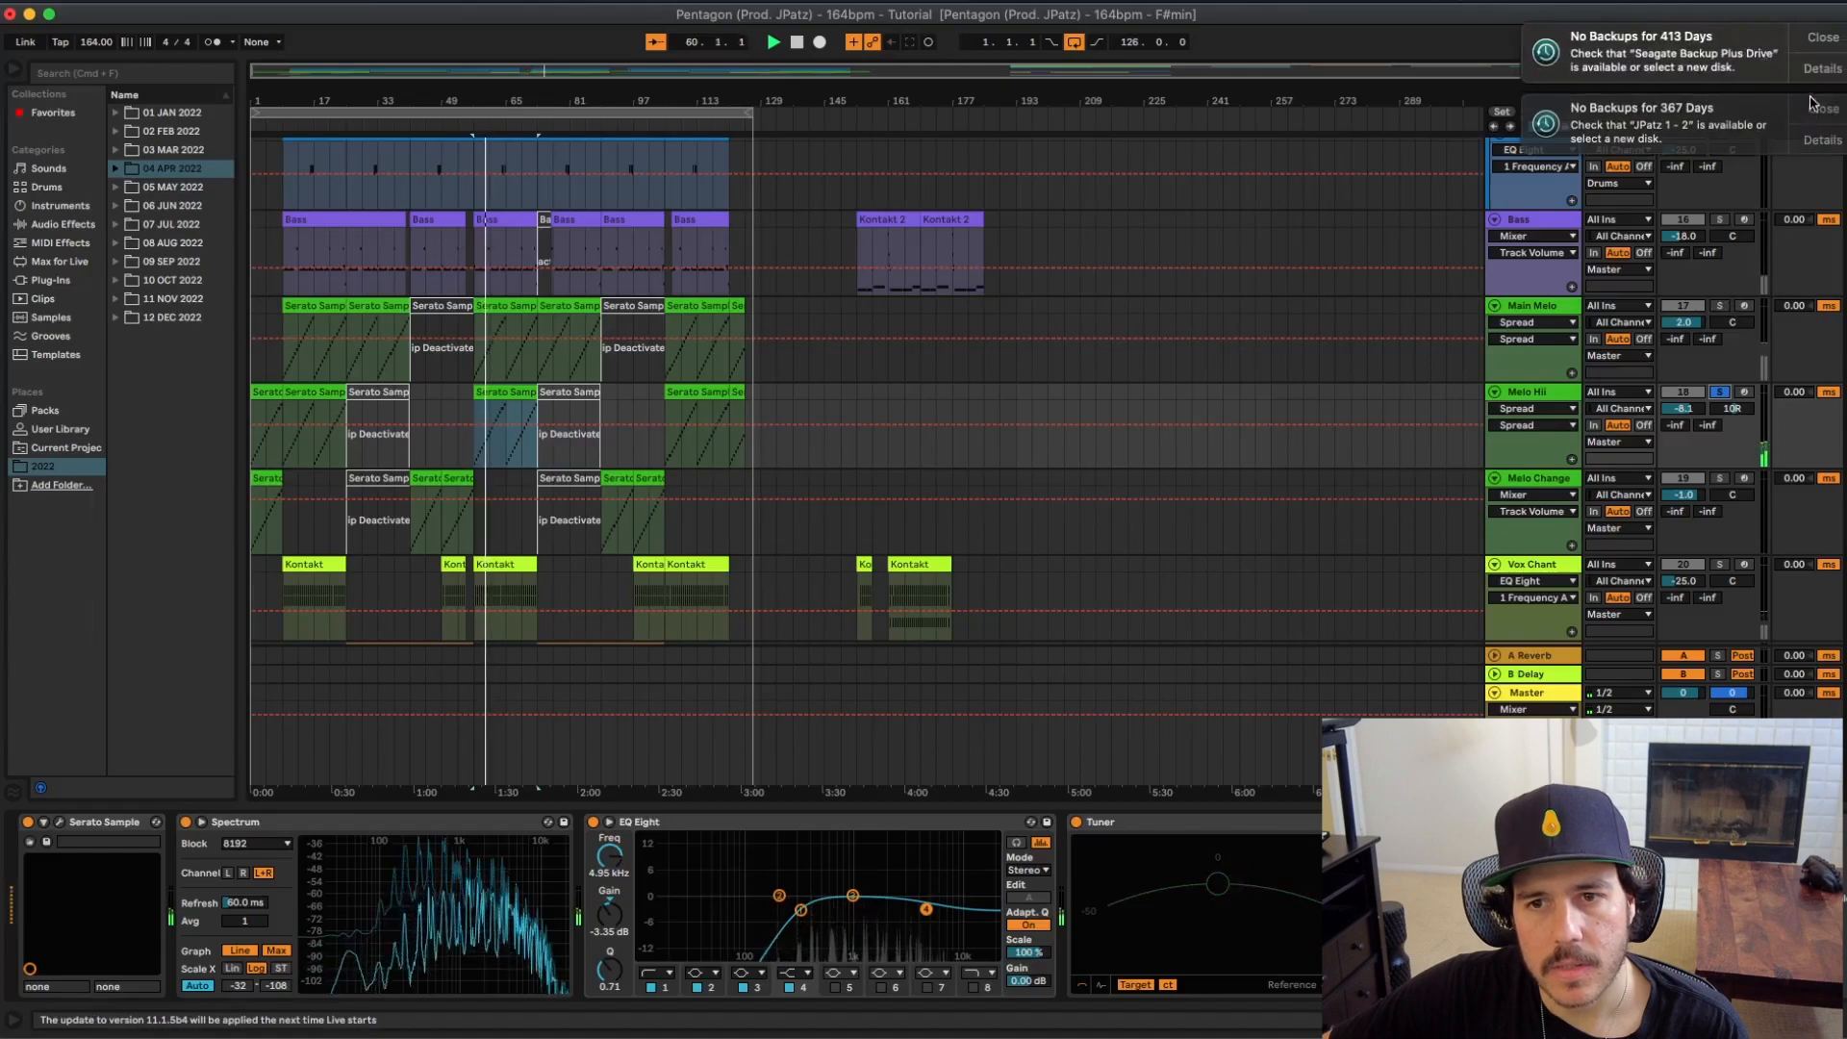
left_click(1821, 108)
left_click(1823, 37)
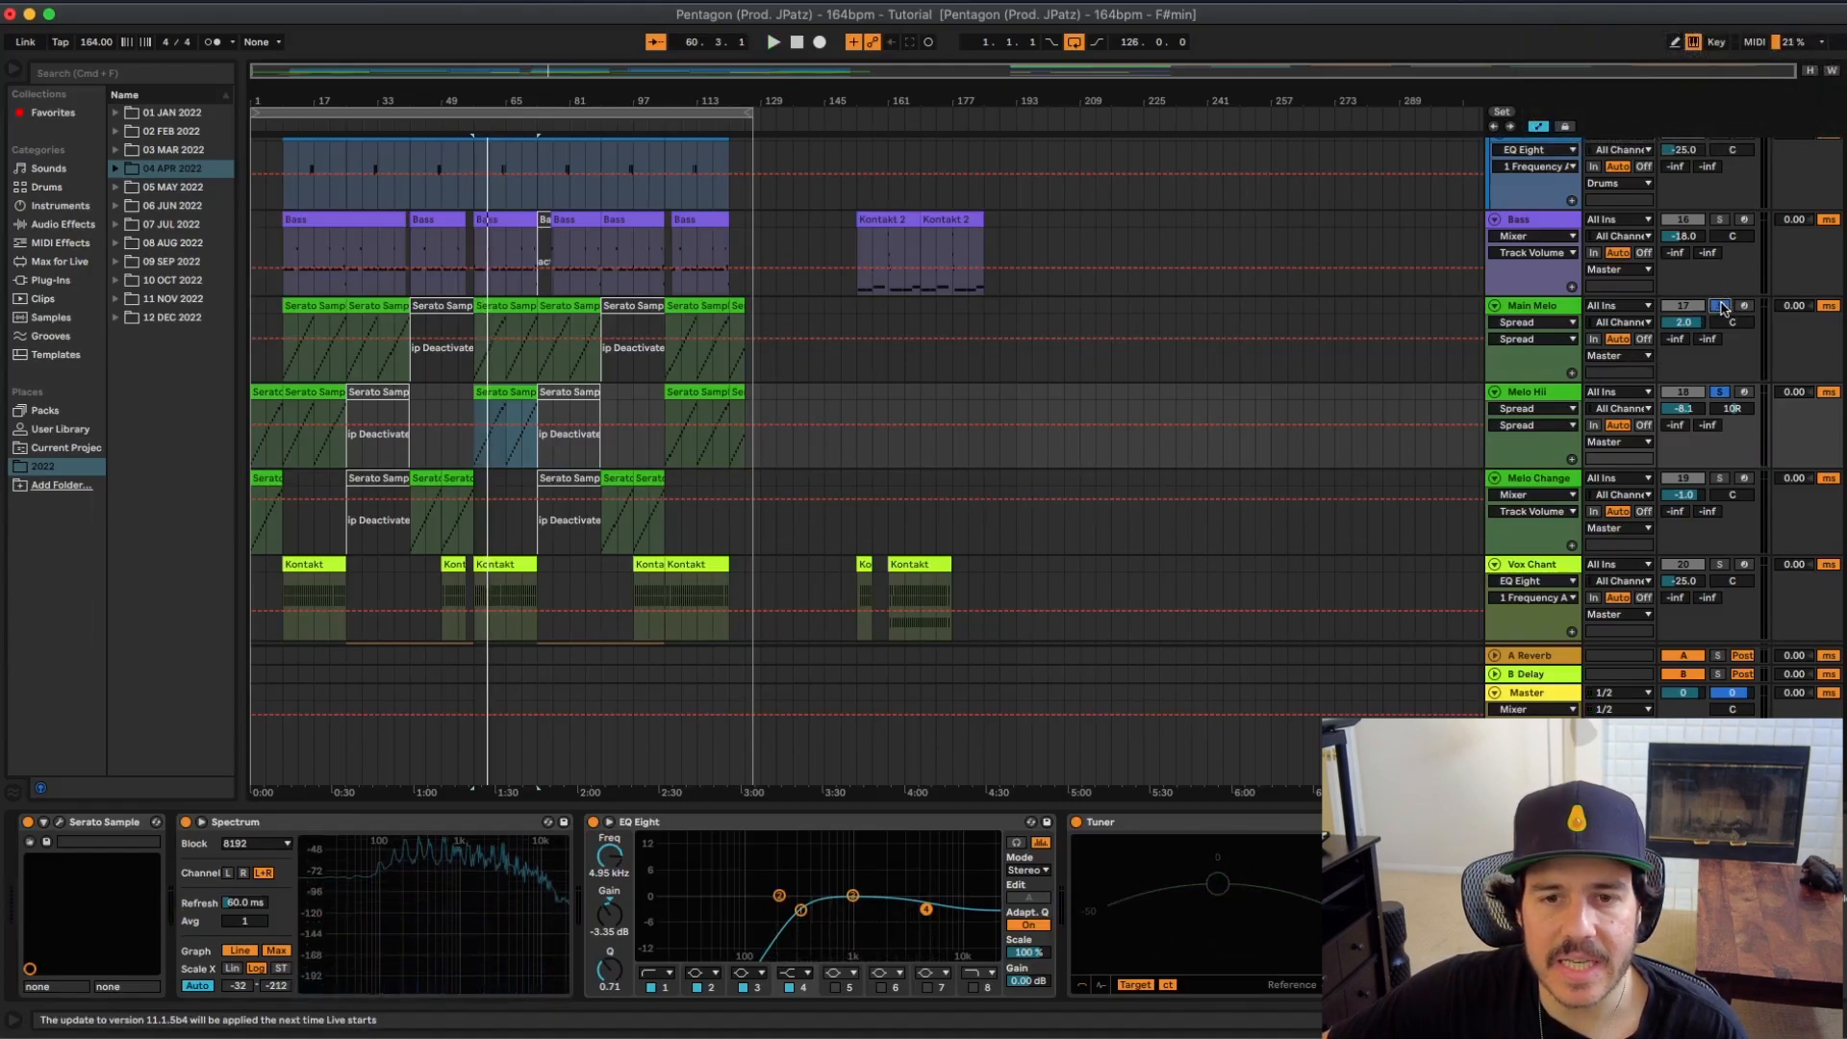
Step: Play Main Melo and Melo Hii soloed together from bar 57, and compare with Melo Hii's solo turned off
key("space")
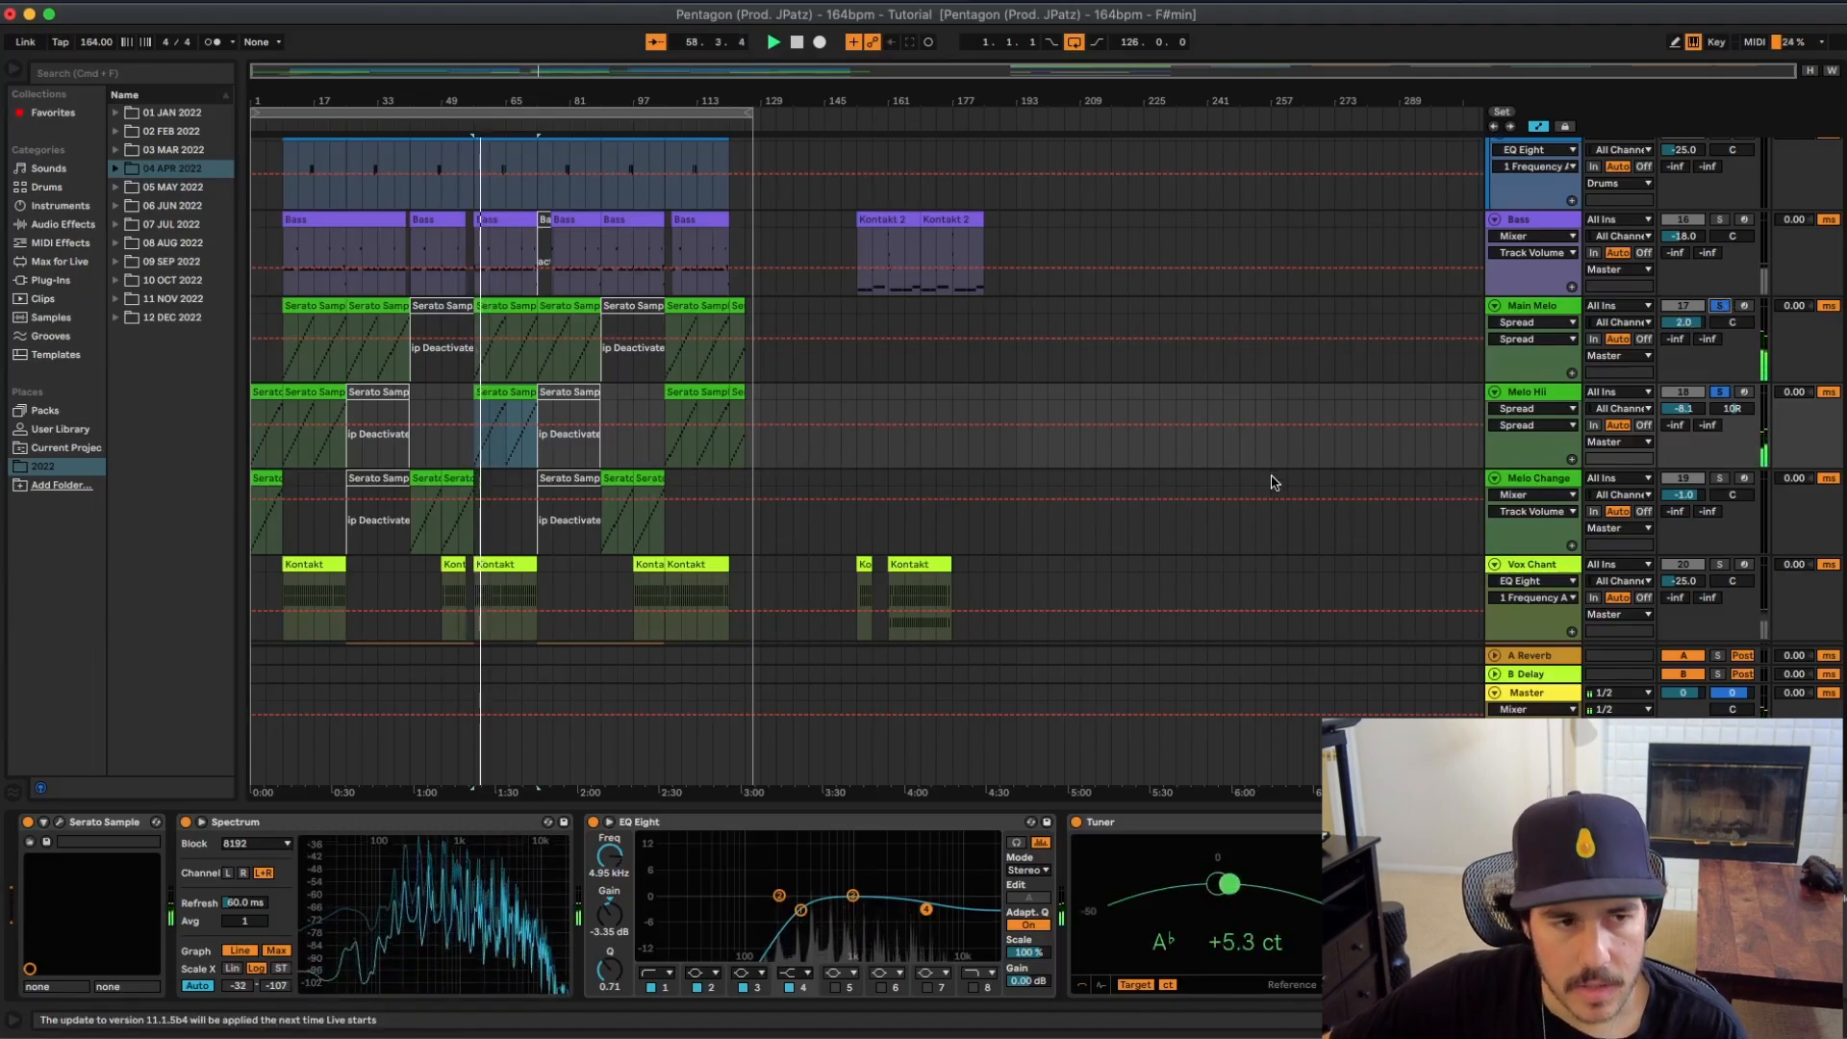
left_click(1718, 392)
left_click(1719, 392)
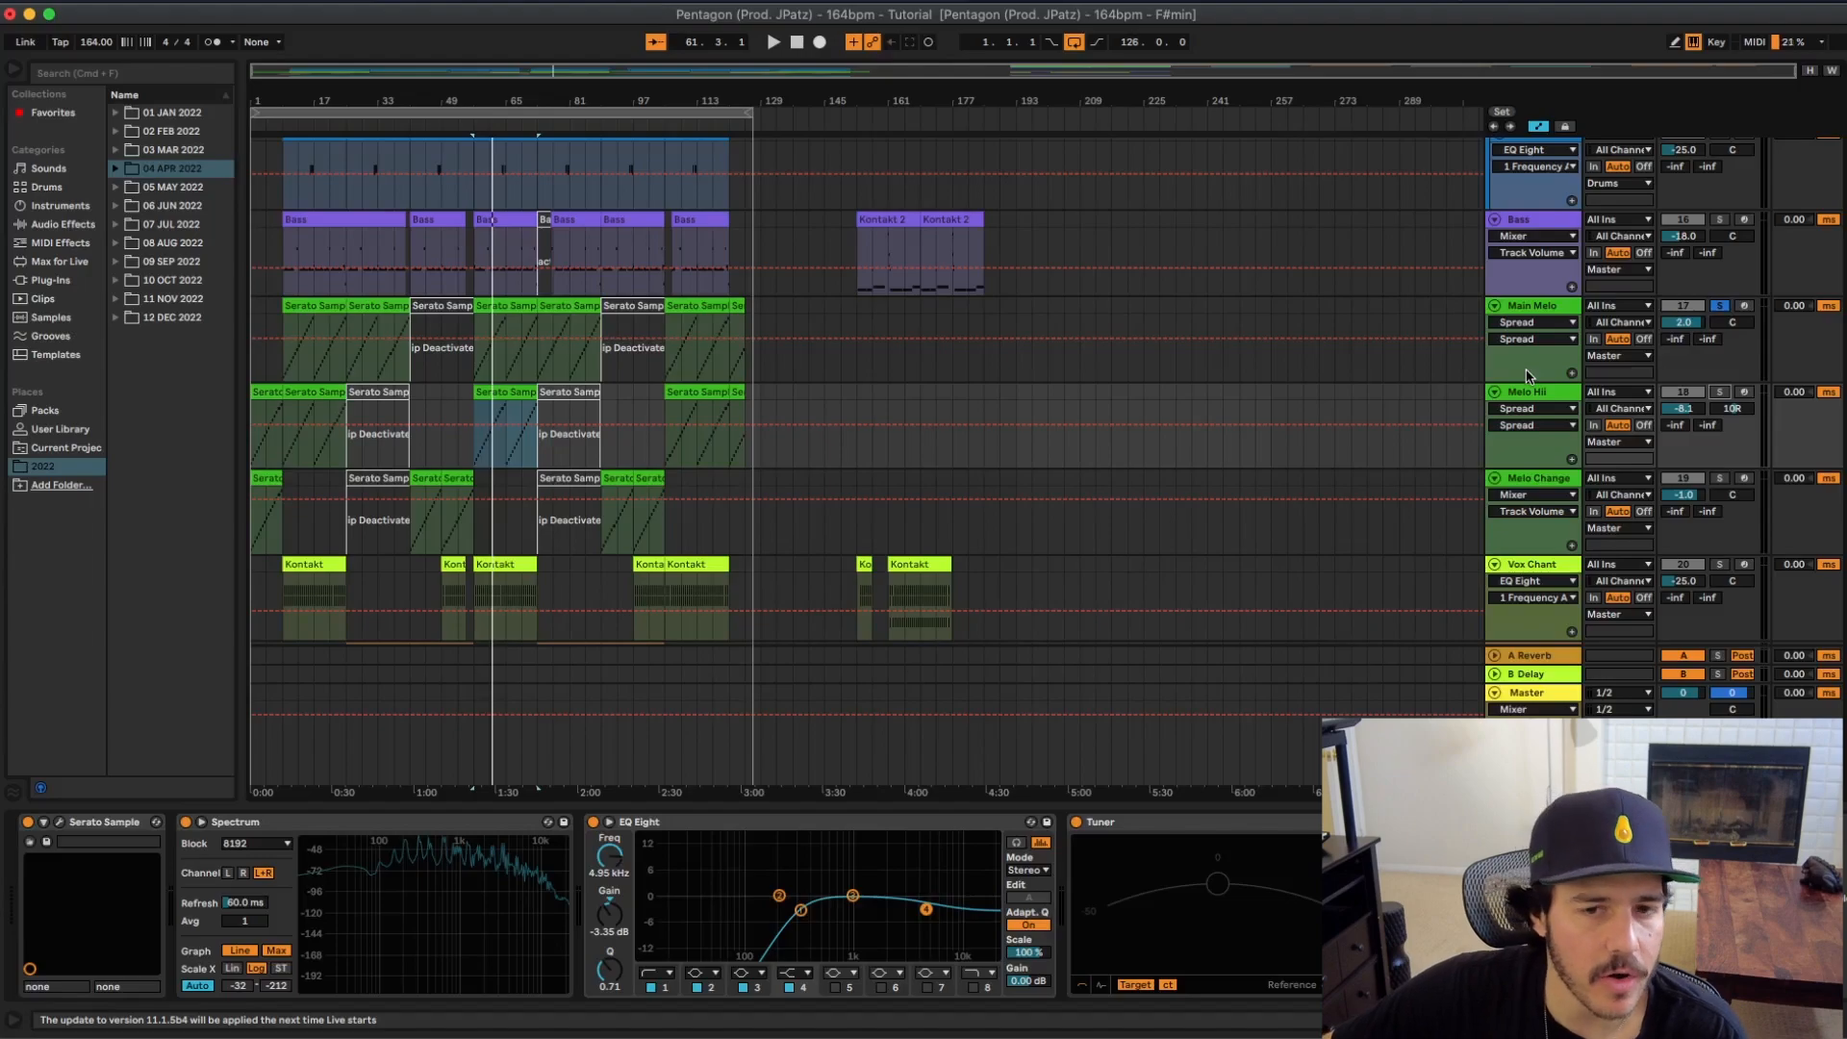
key("space")
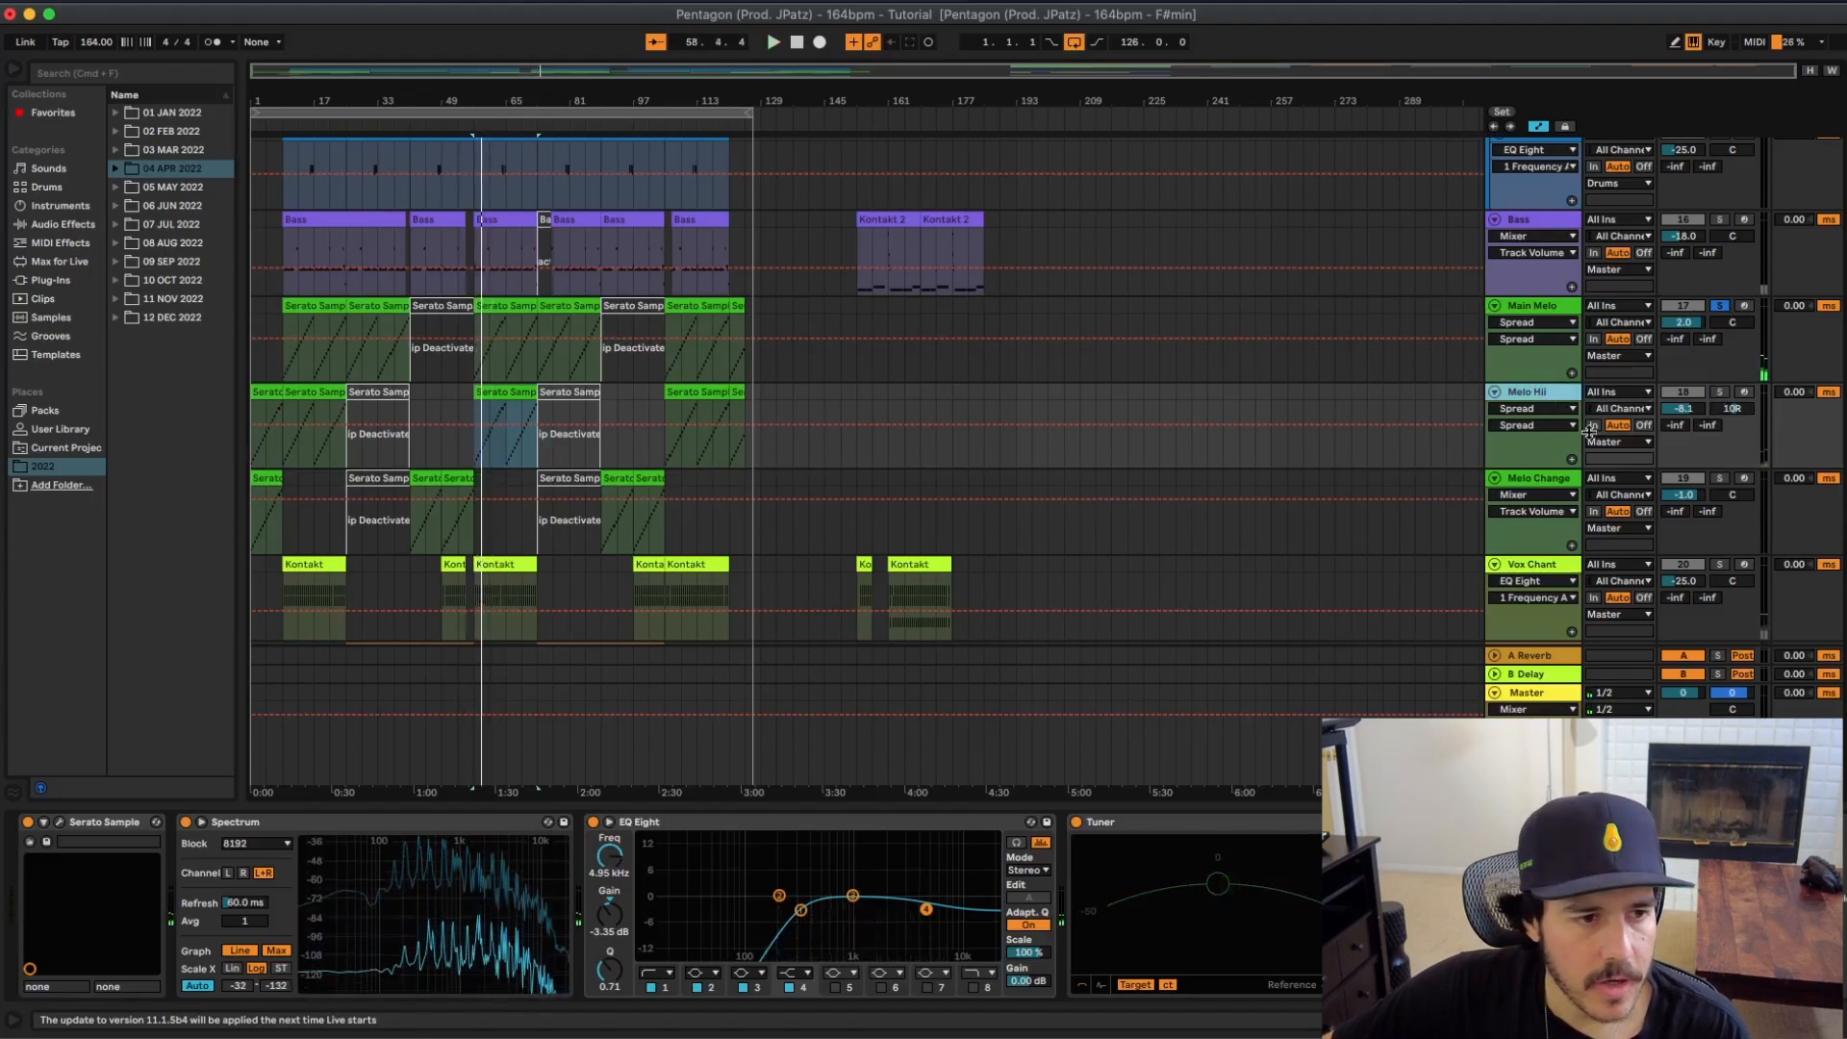
Step: Select the Melo Change clip at bar 89, close its Serato Sample window, and play the track soloed
scroll(962, 404, "down", 2)
left_click(618, 404)
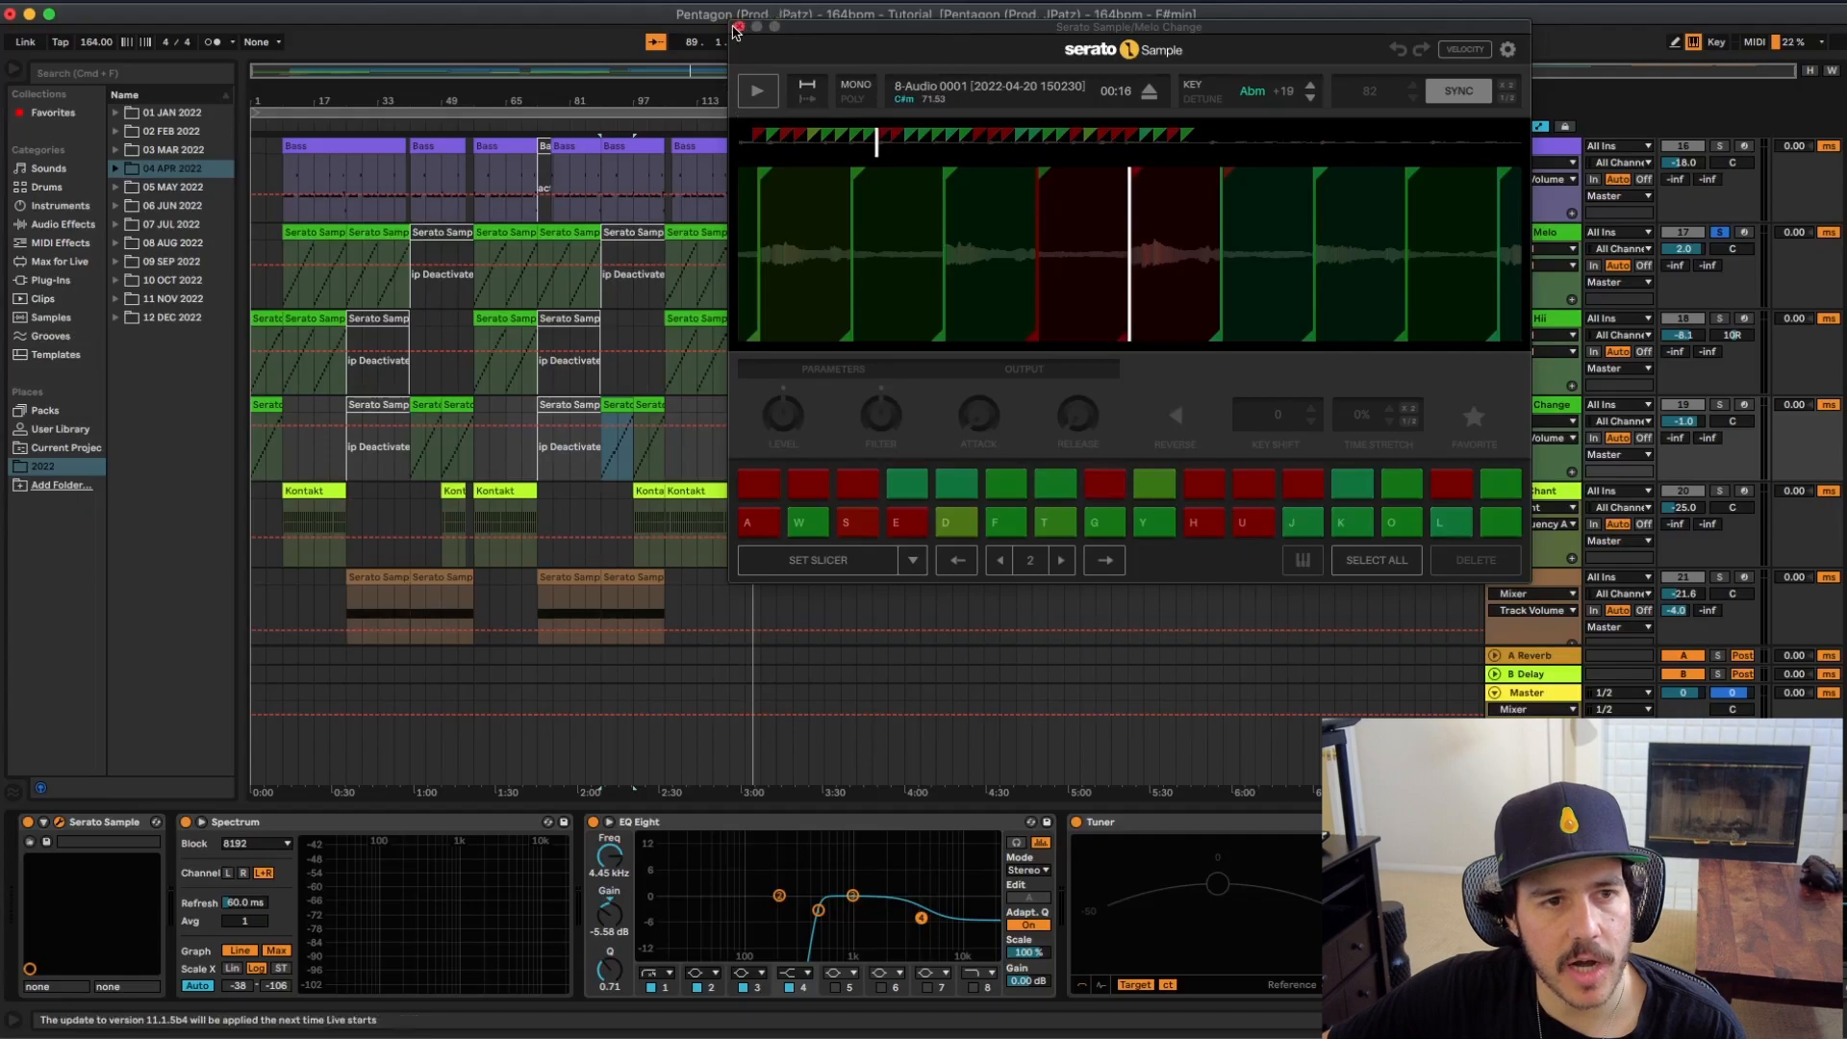
left_click(738, 27)
left_click(1719, 403)
key("space")
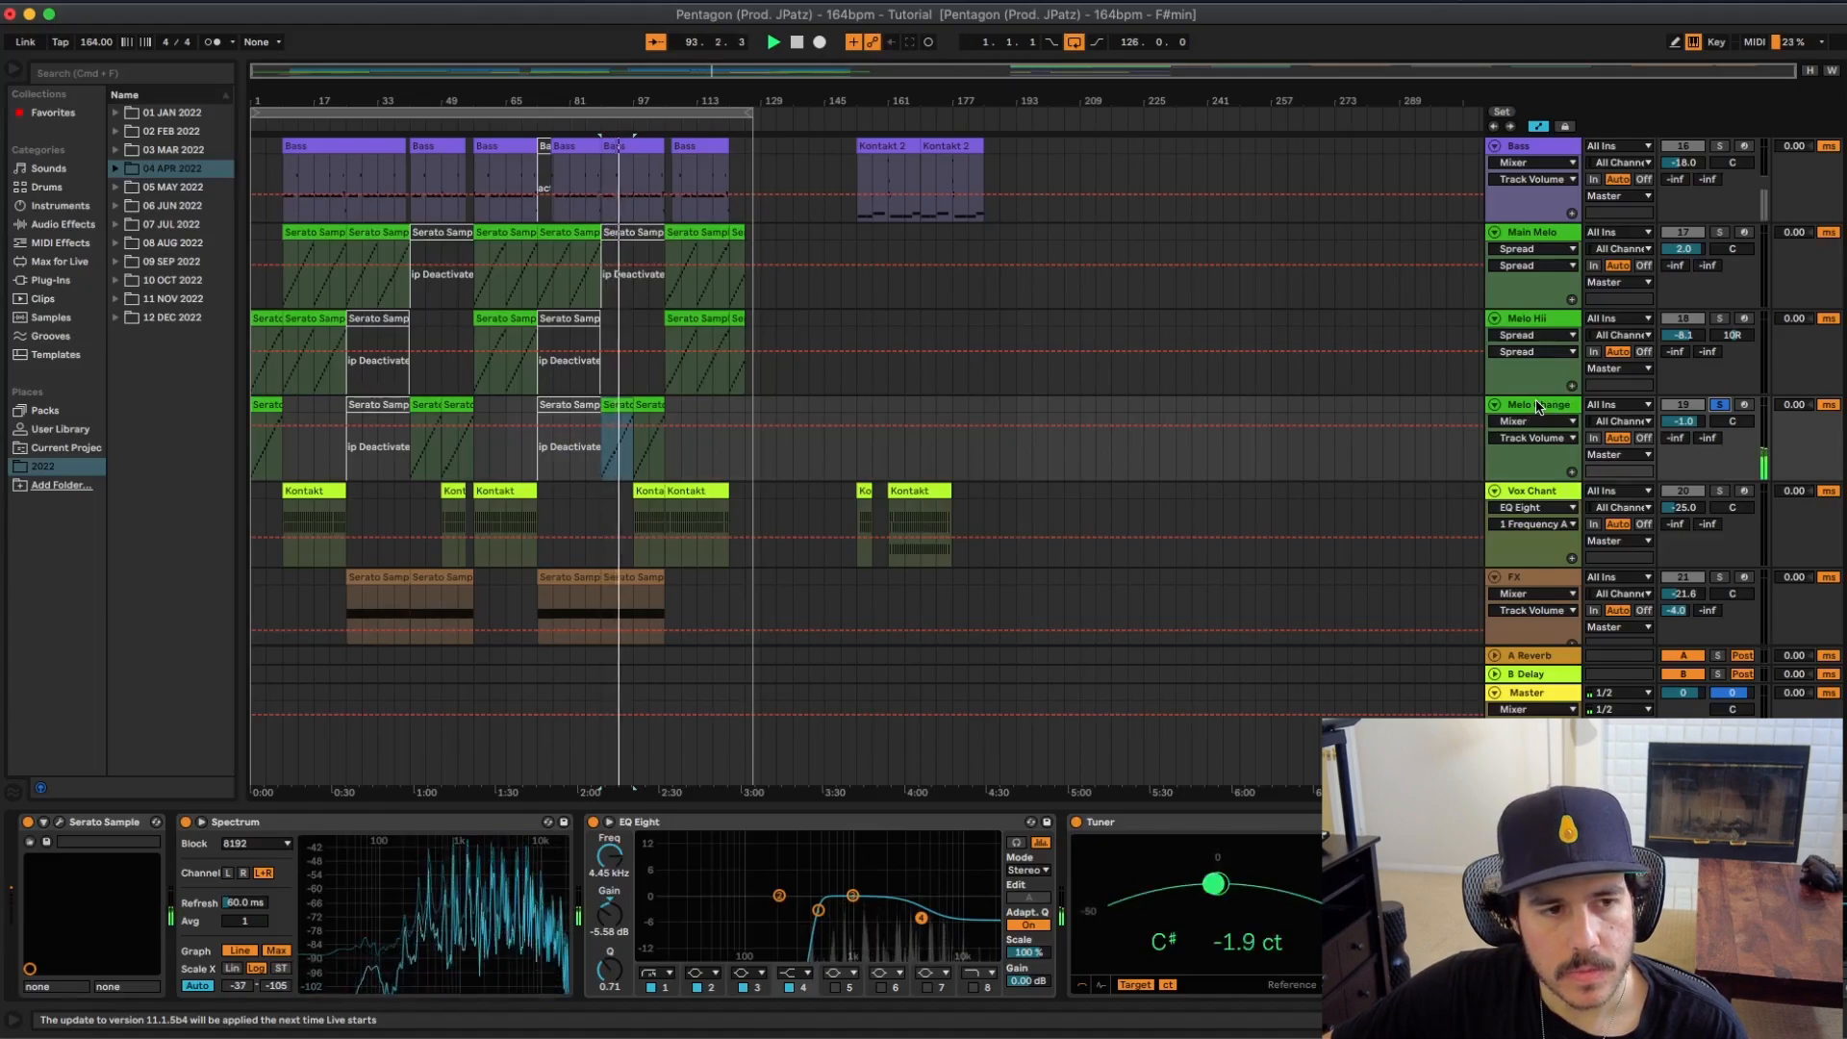
key("space")
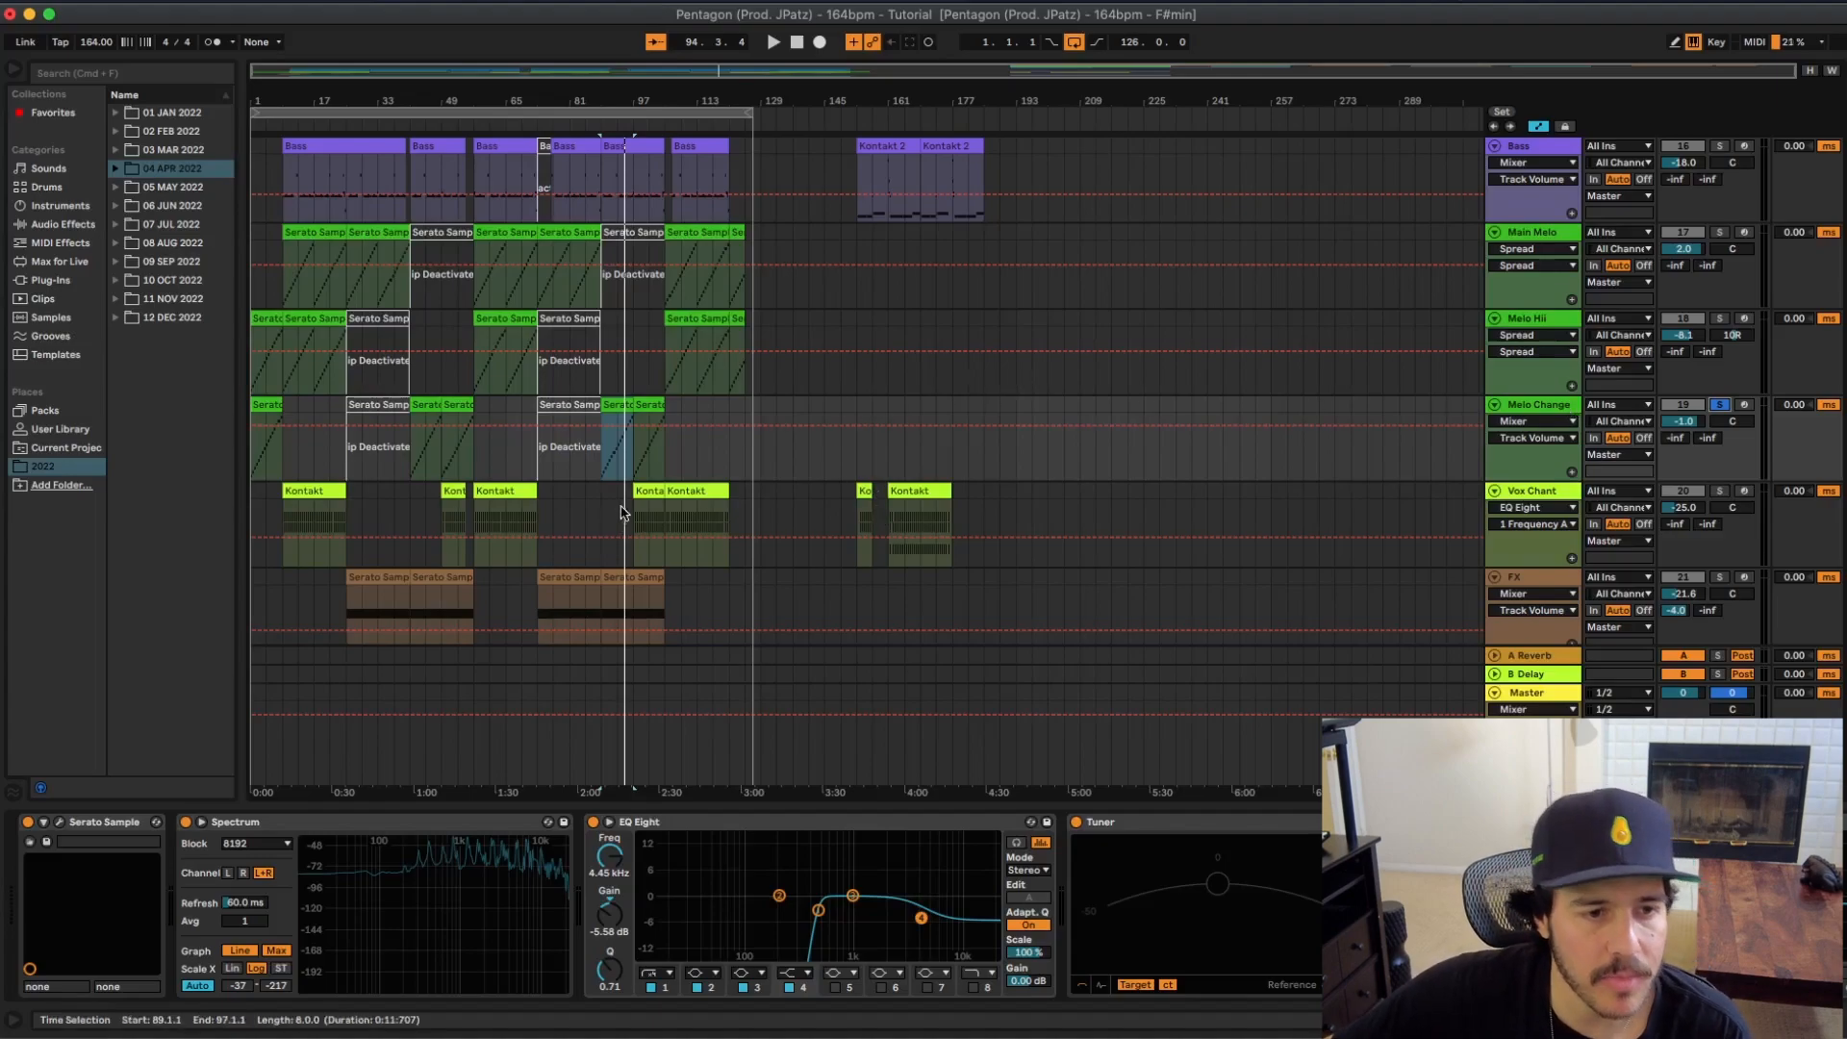
Step: Play the Vox Chant clip at bar 105 soloed and view its MIDI notes
left_click(710, 489)
left_click(1545, 479)
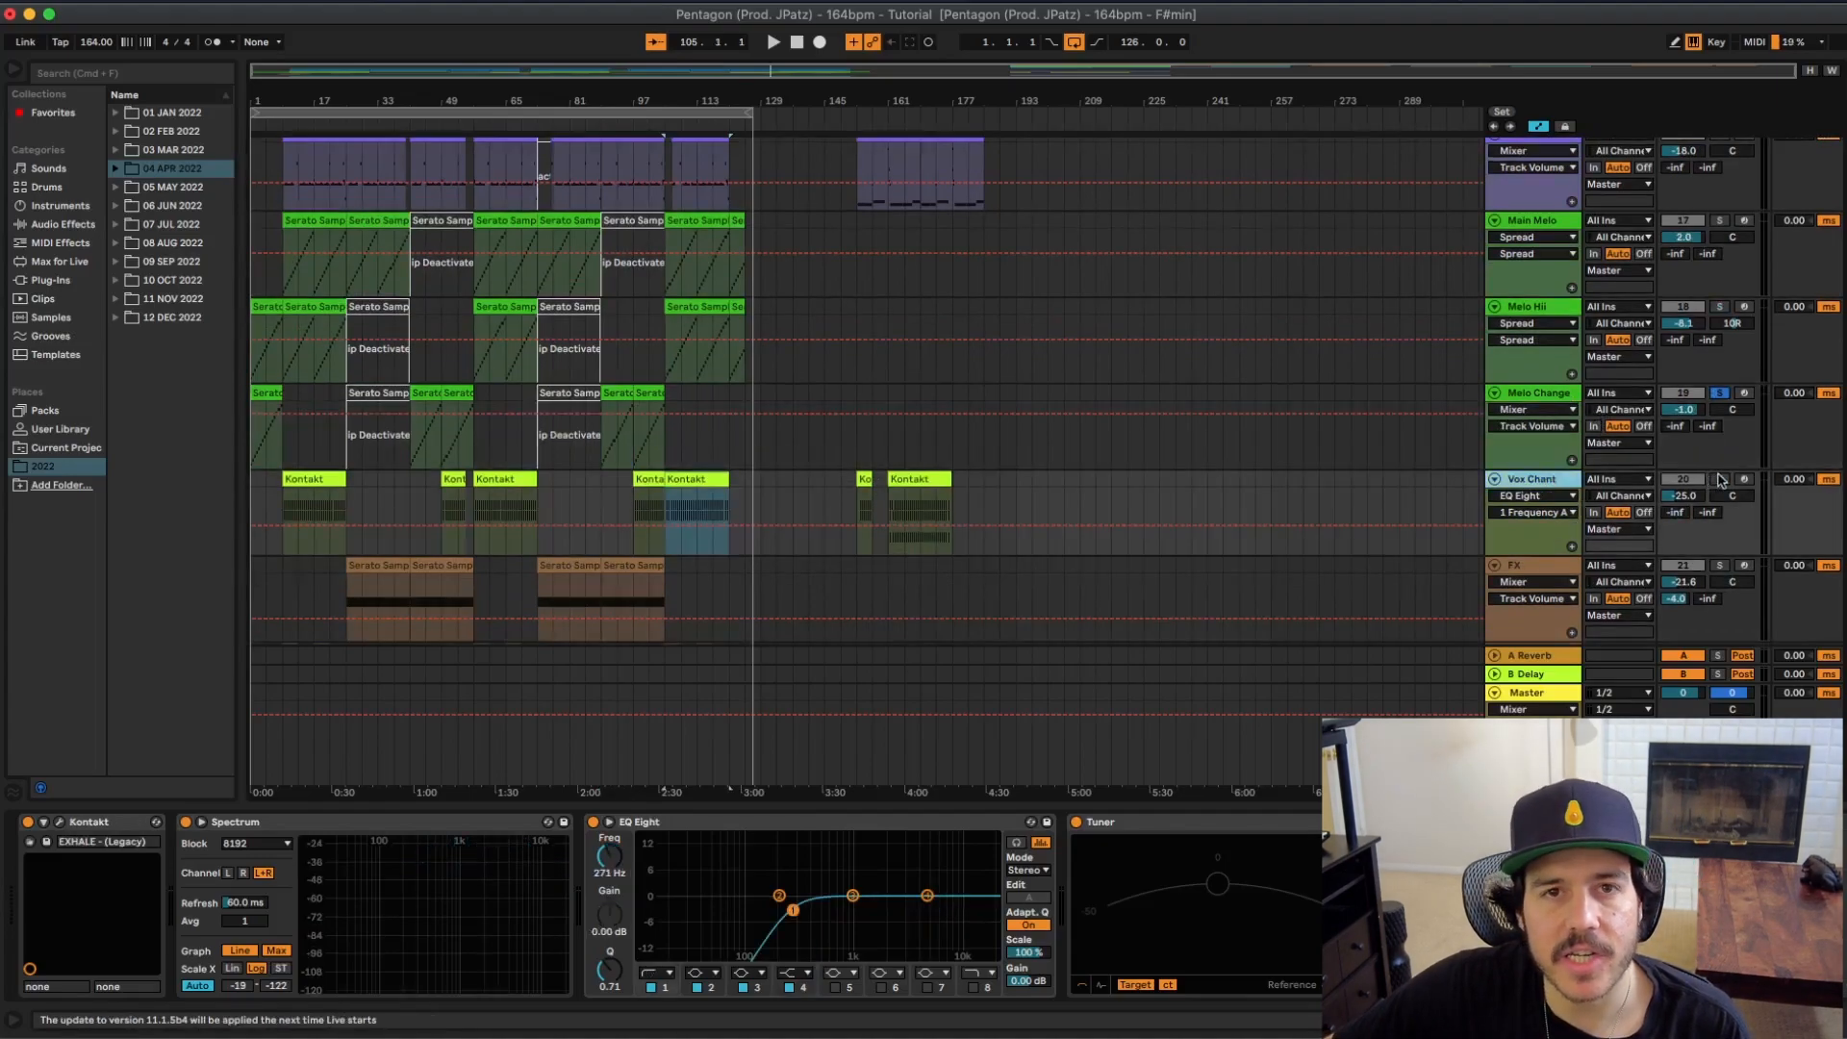
double_click(697, 478)
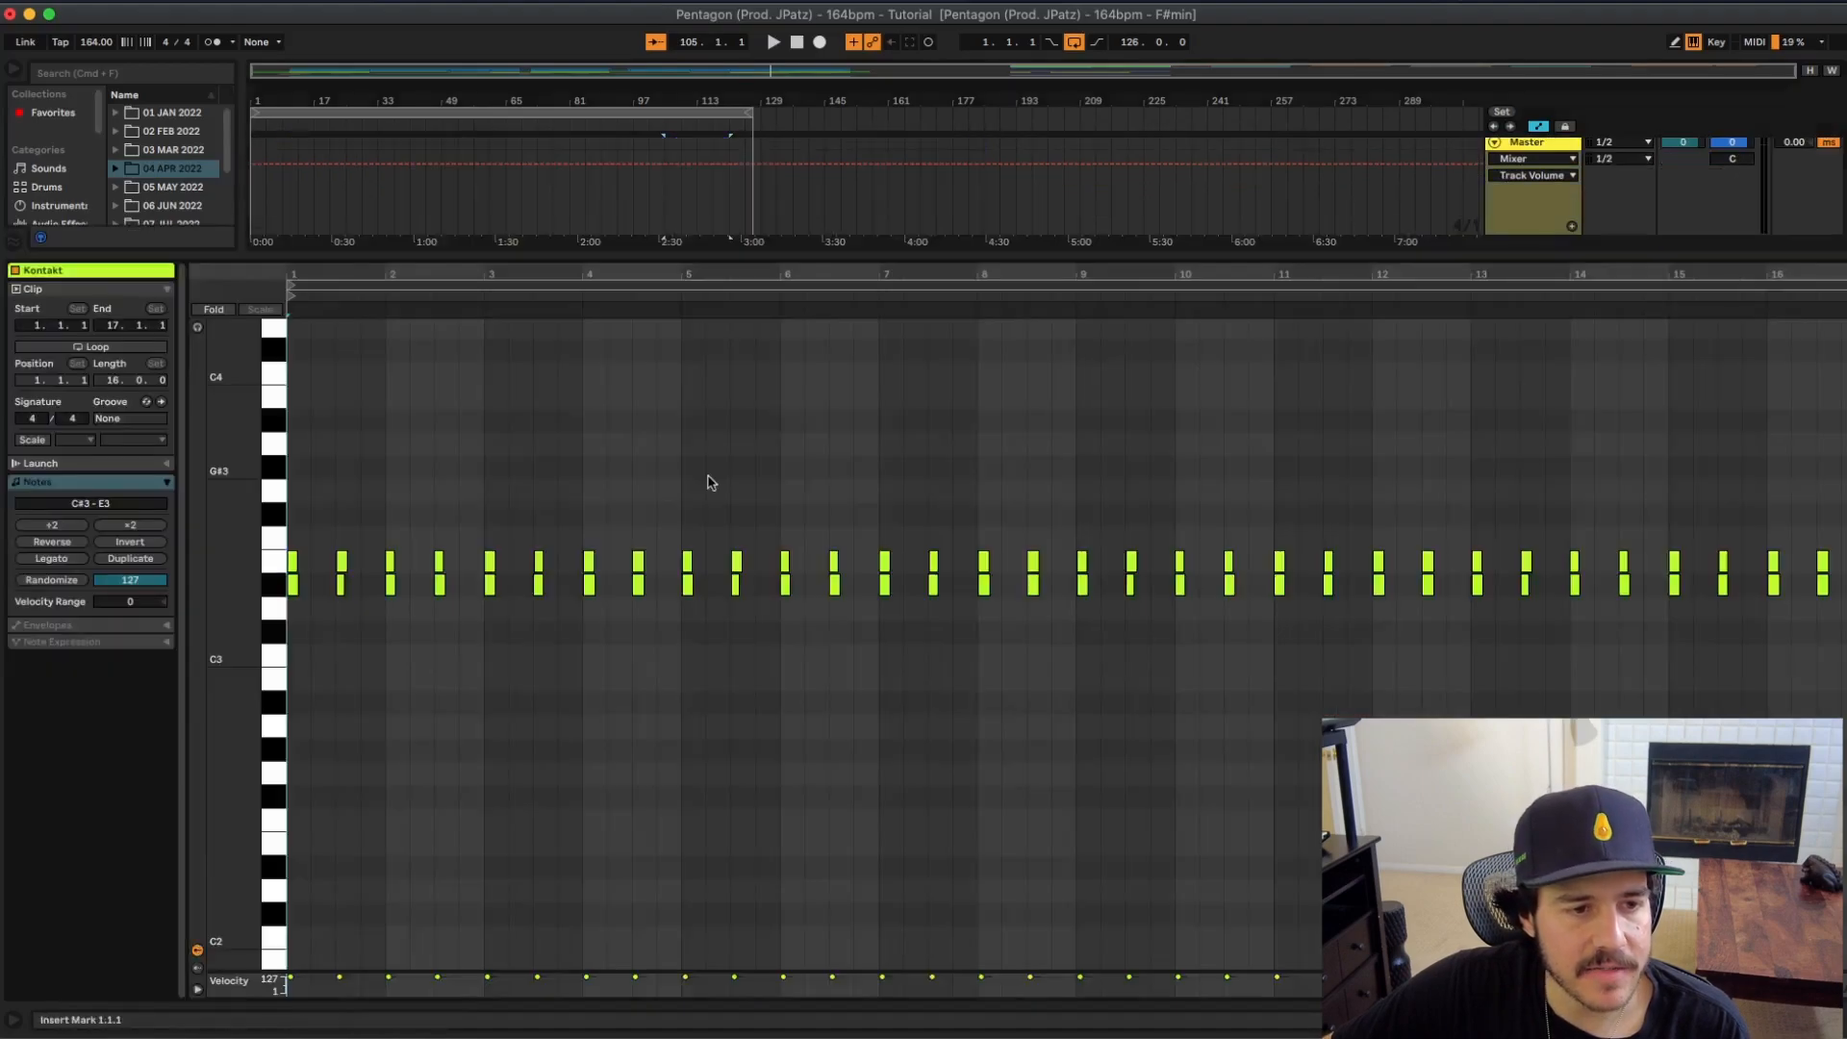
key("alt+super+l")
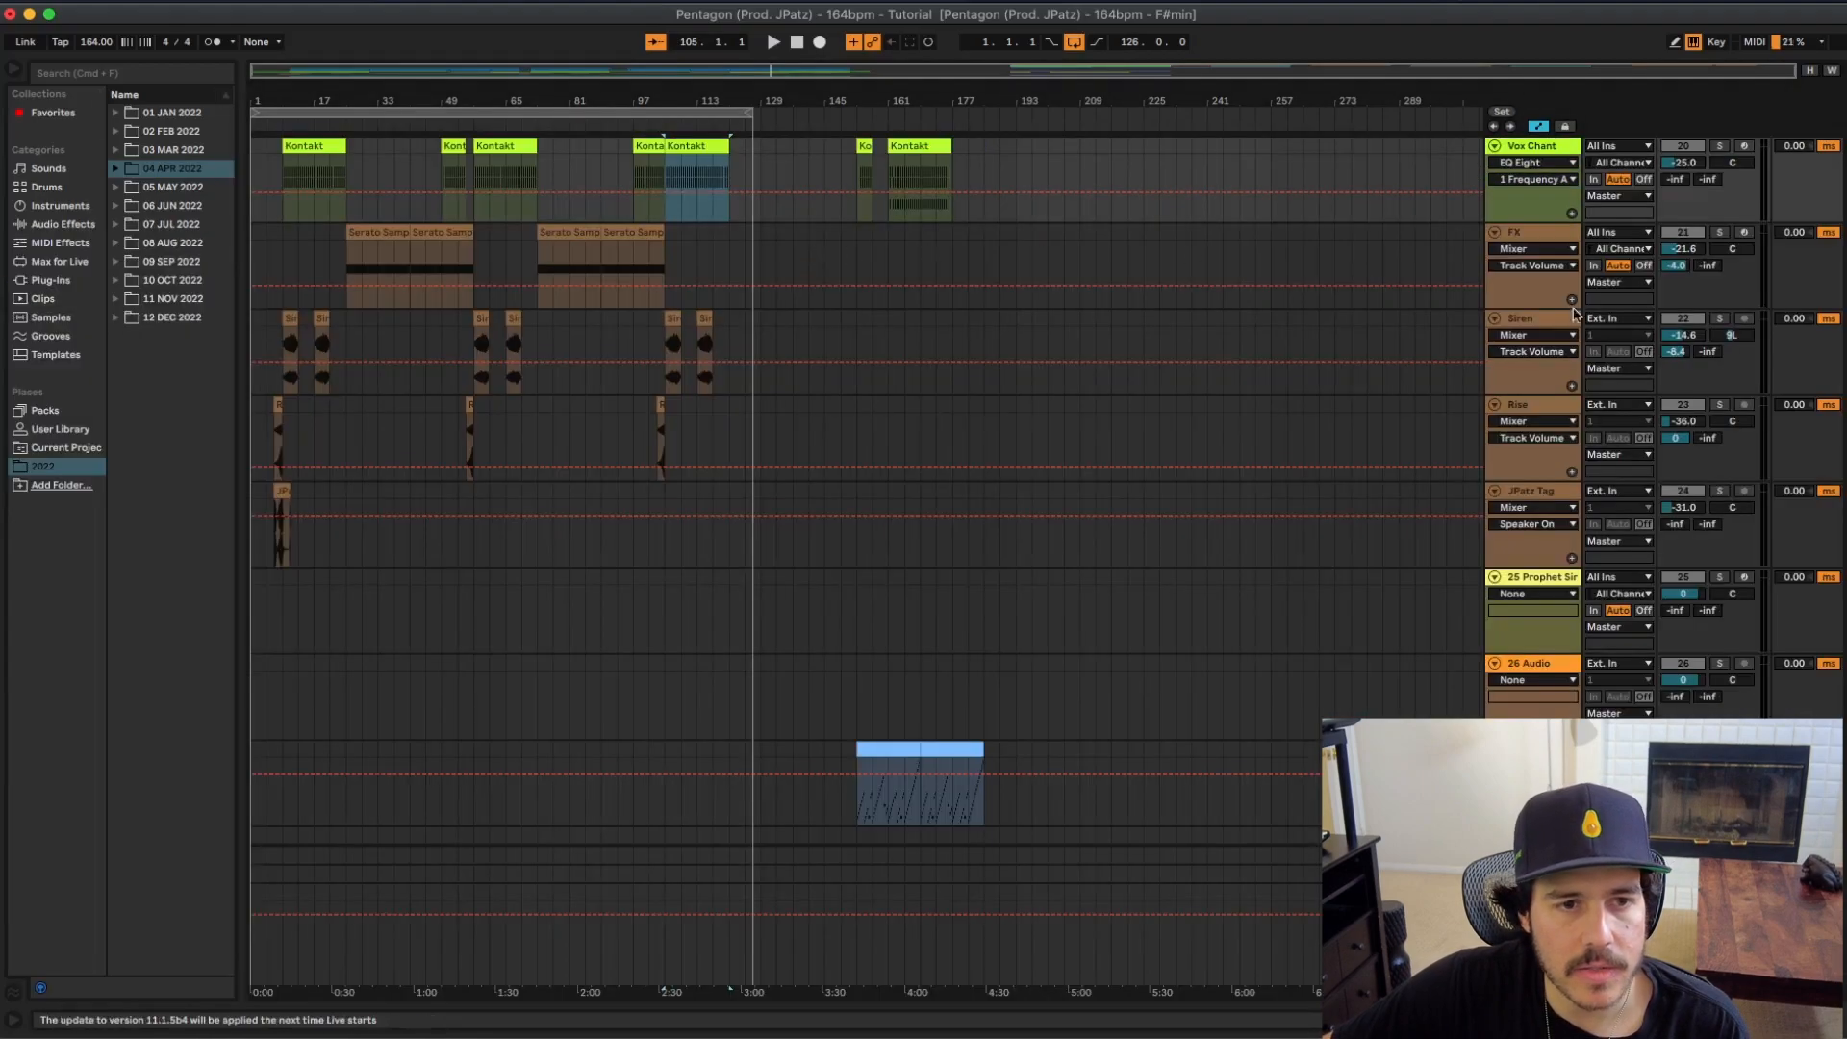
scroll(1544, 306, "up", 4)
key("space")
double_click(688, 319)
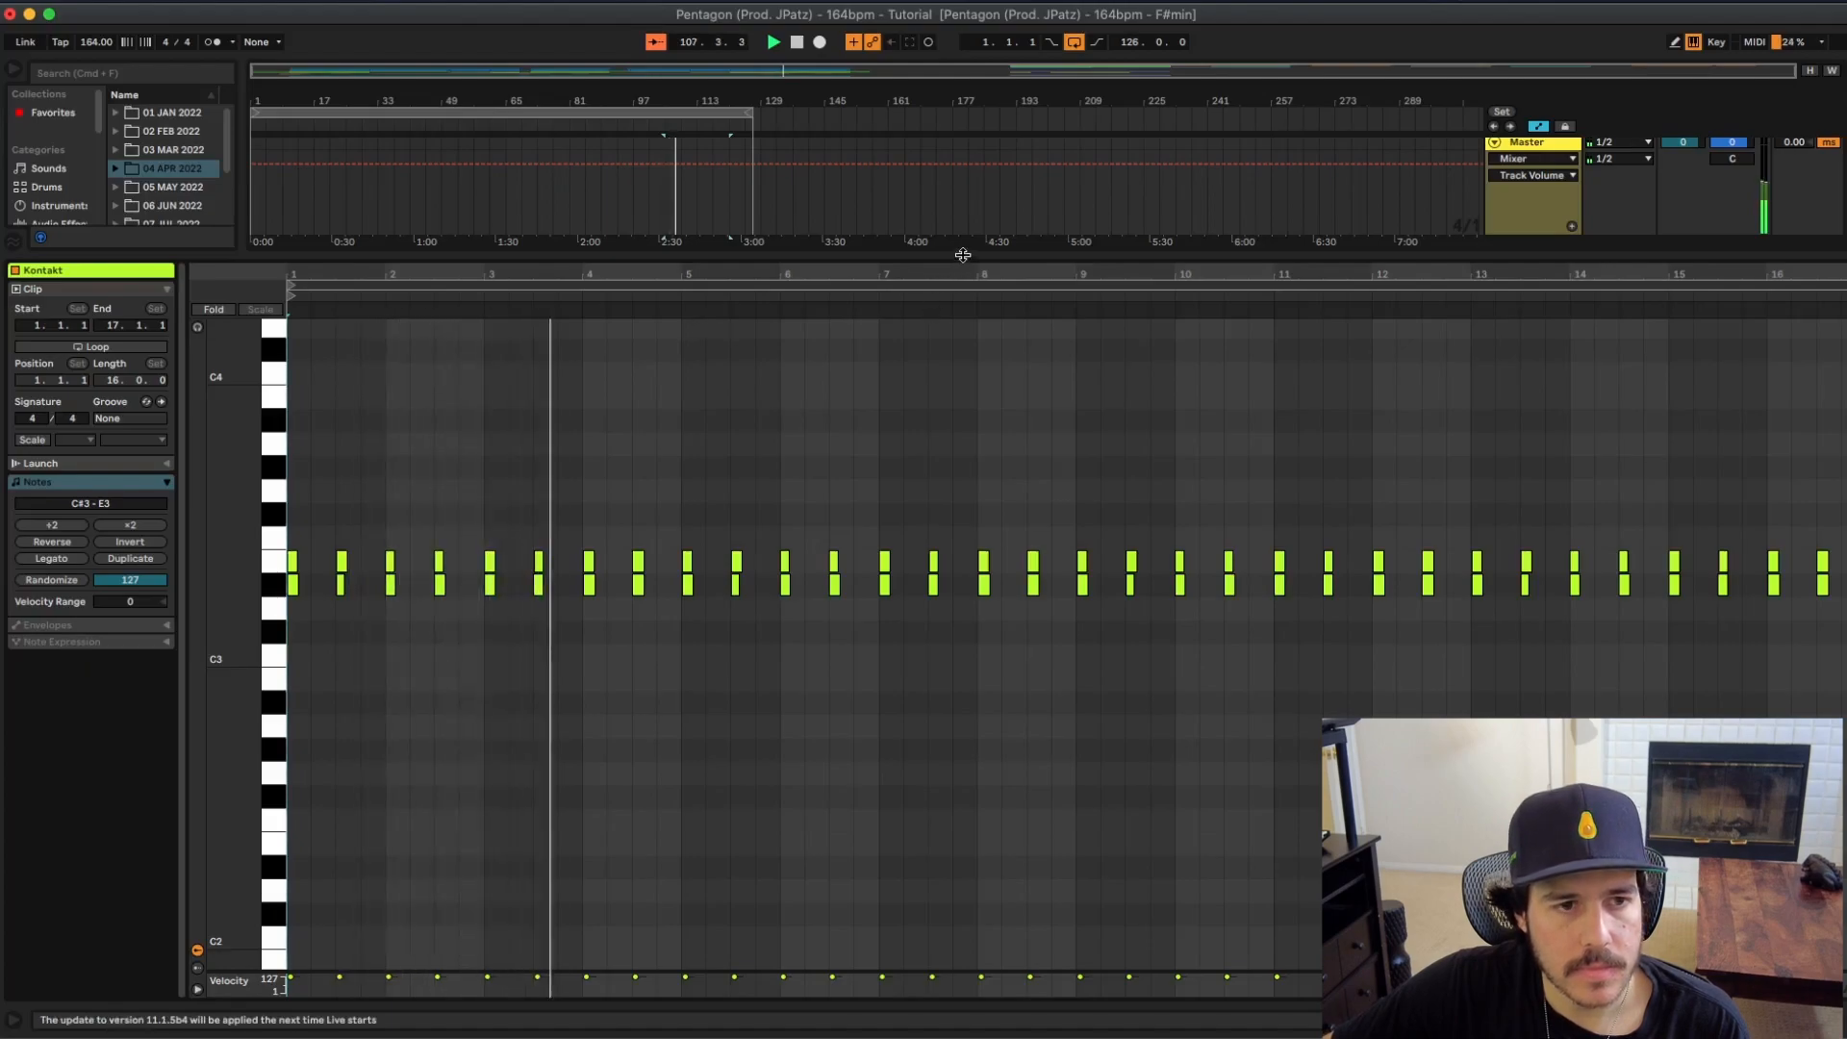
key("alt+super+l")
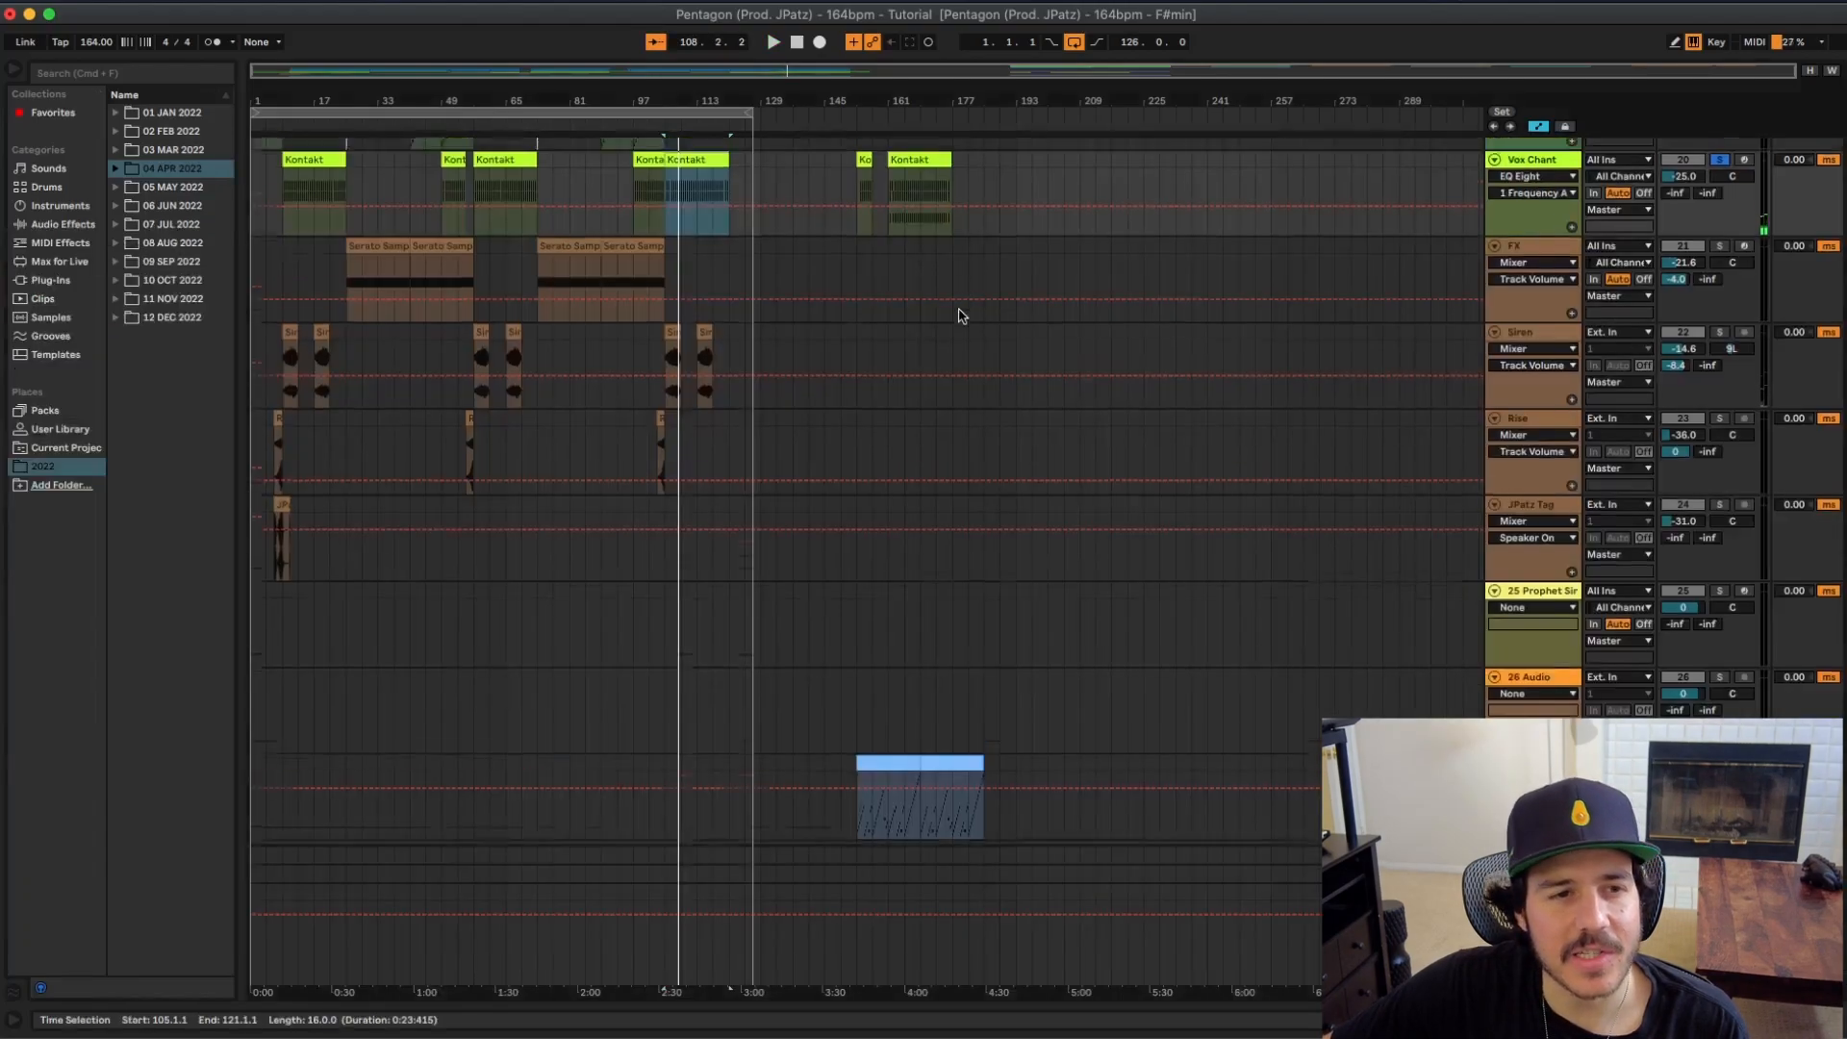
Step: Solo the three Melo tracks together with Vox Chant and play them from bar 105
scroll(958, 310, "up", 5)
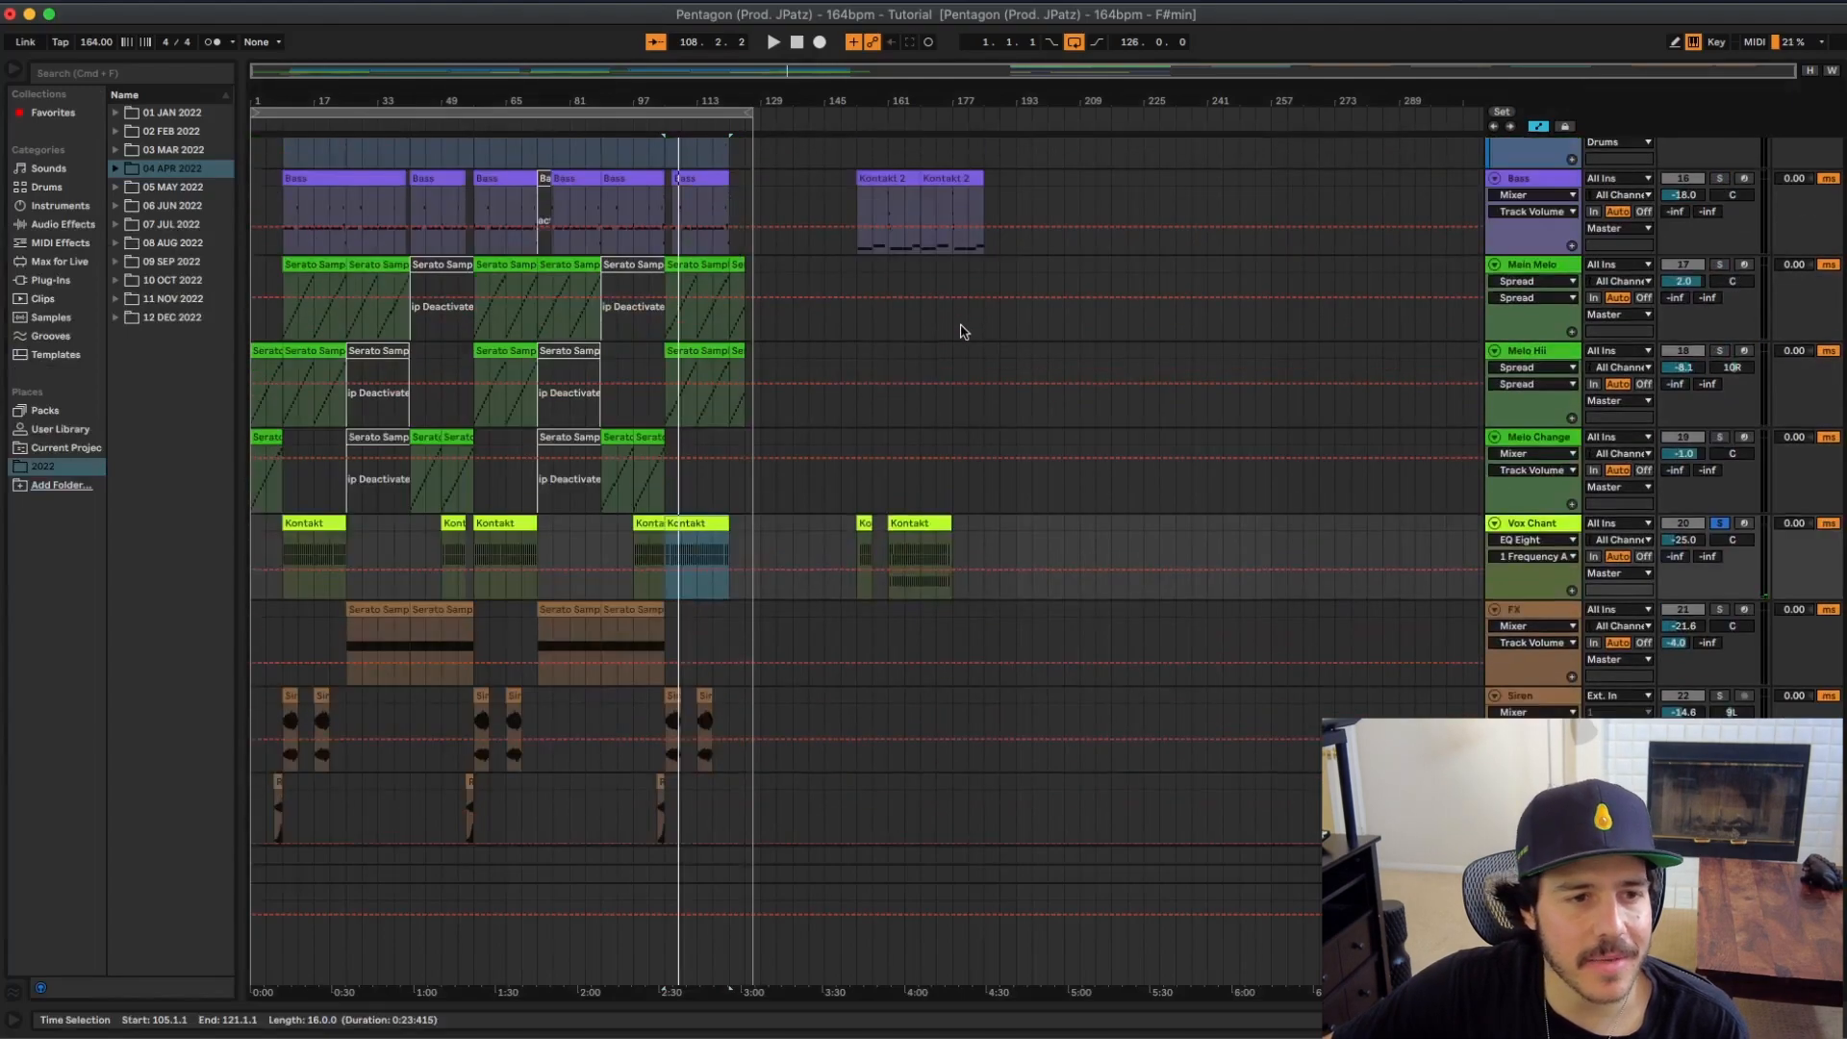
left_click(1723, 265)
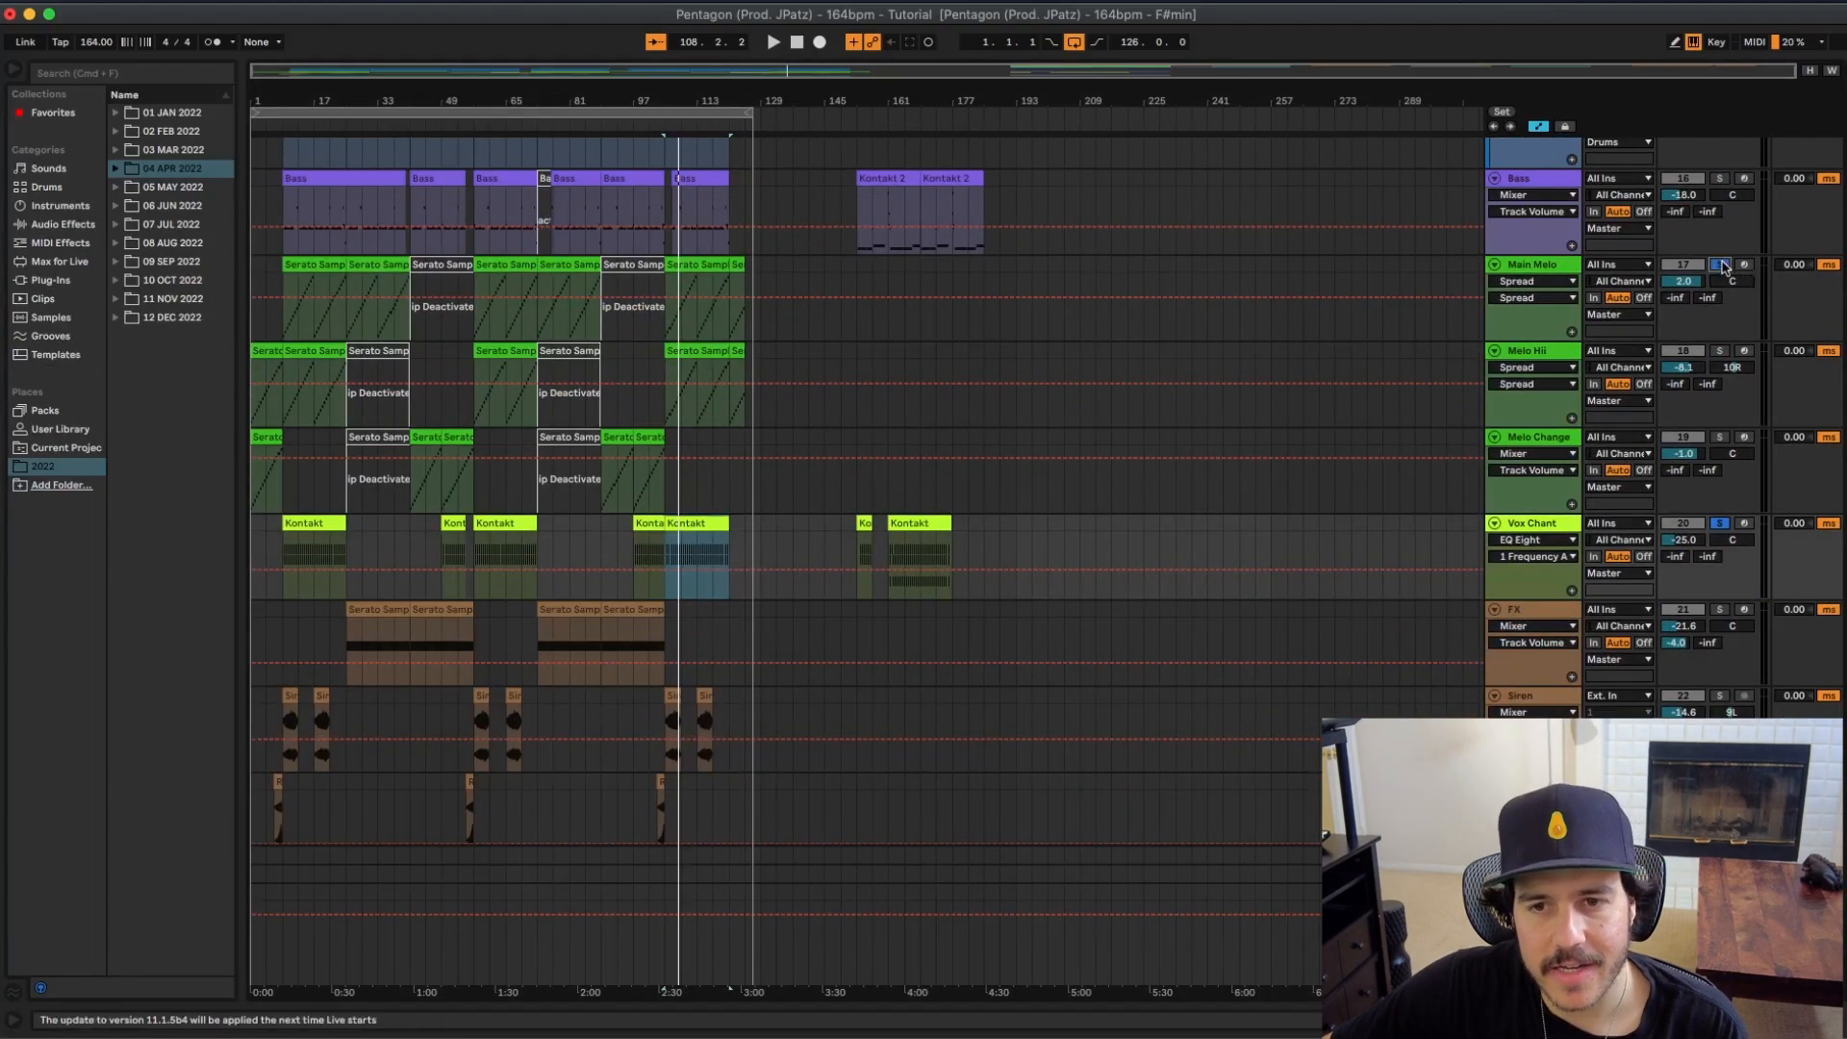
left_click(1720, 351)
key("space")
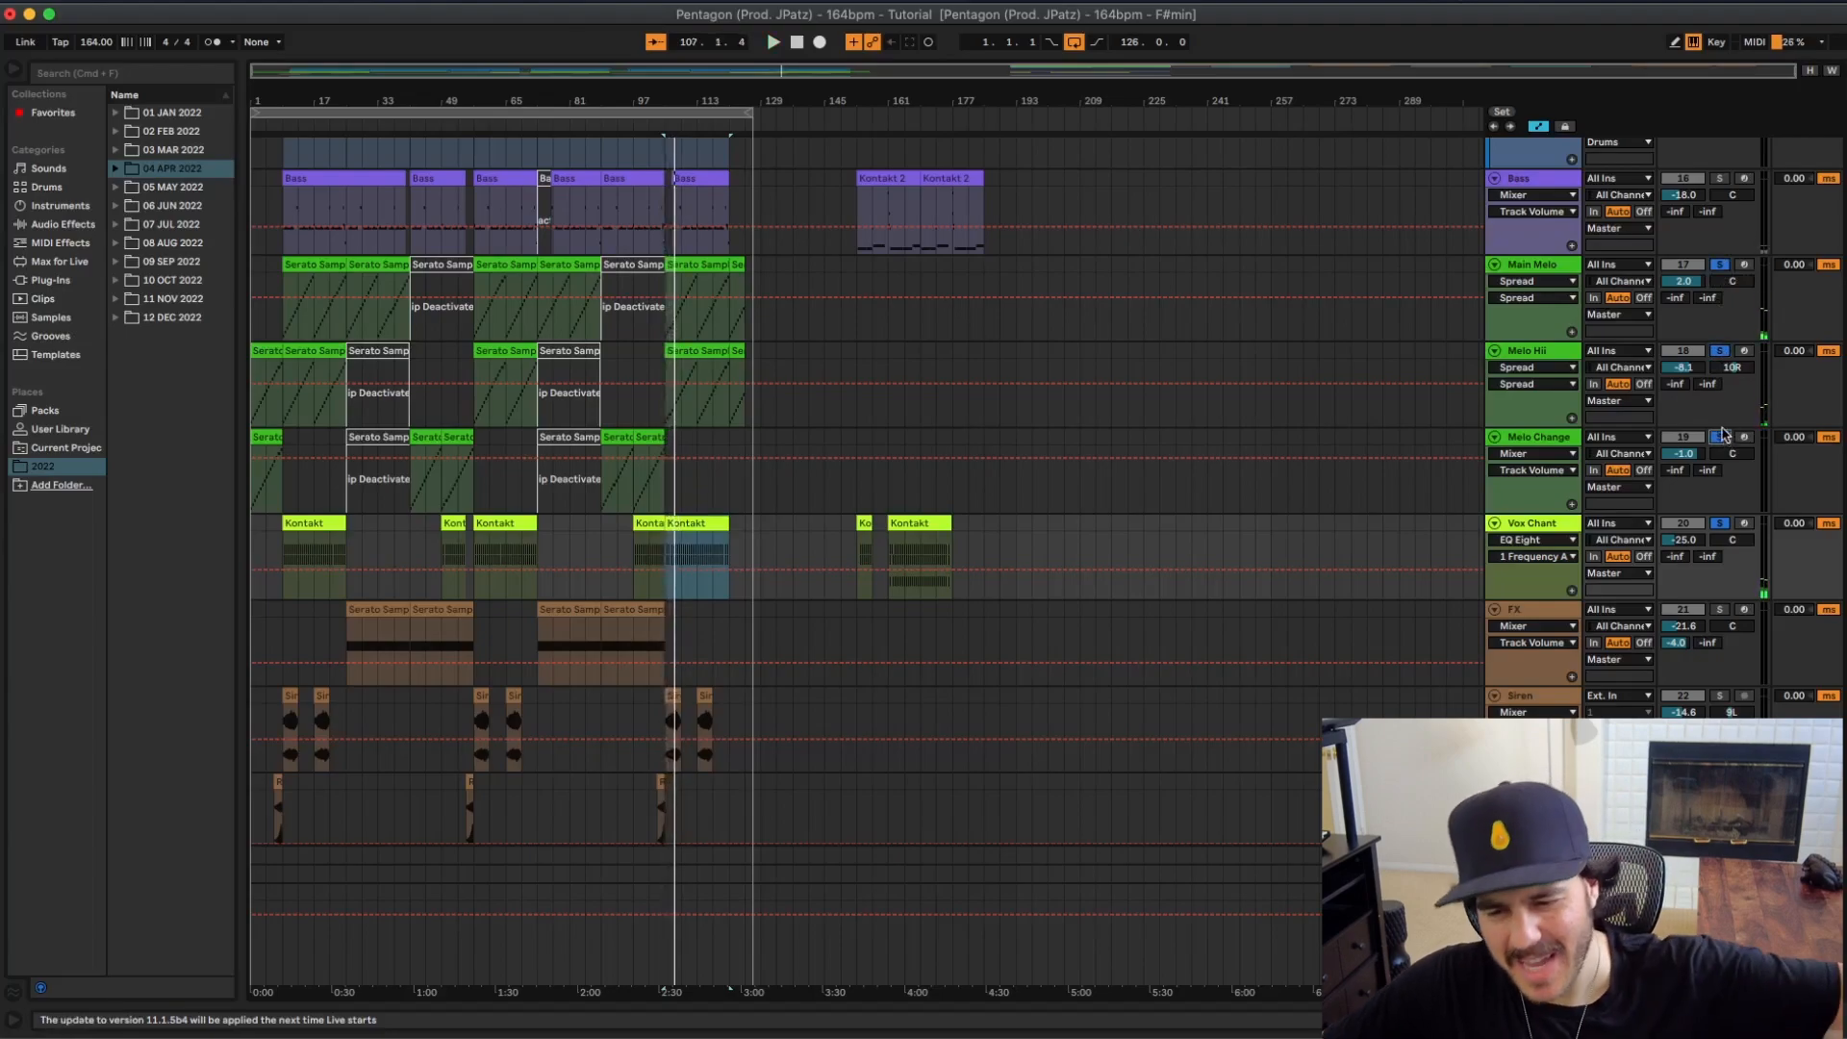
Step: Solo the Siren track and play it from bar 105
scroll(1318, 378, "down", 5)
scroll(1551, 378, "up", 1)
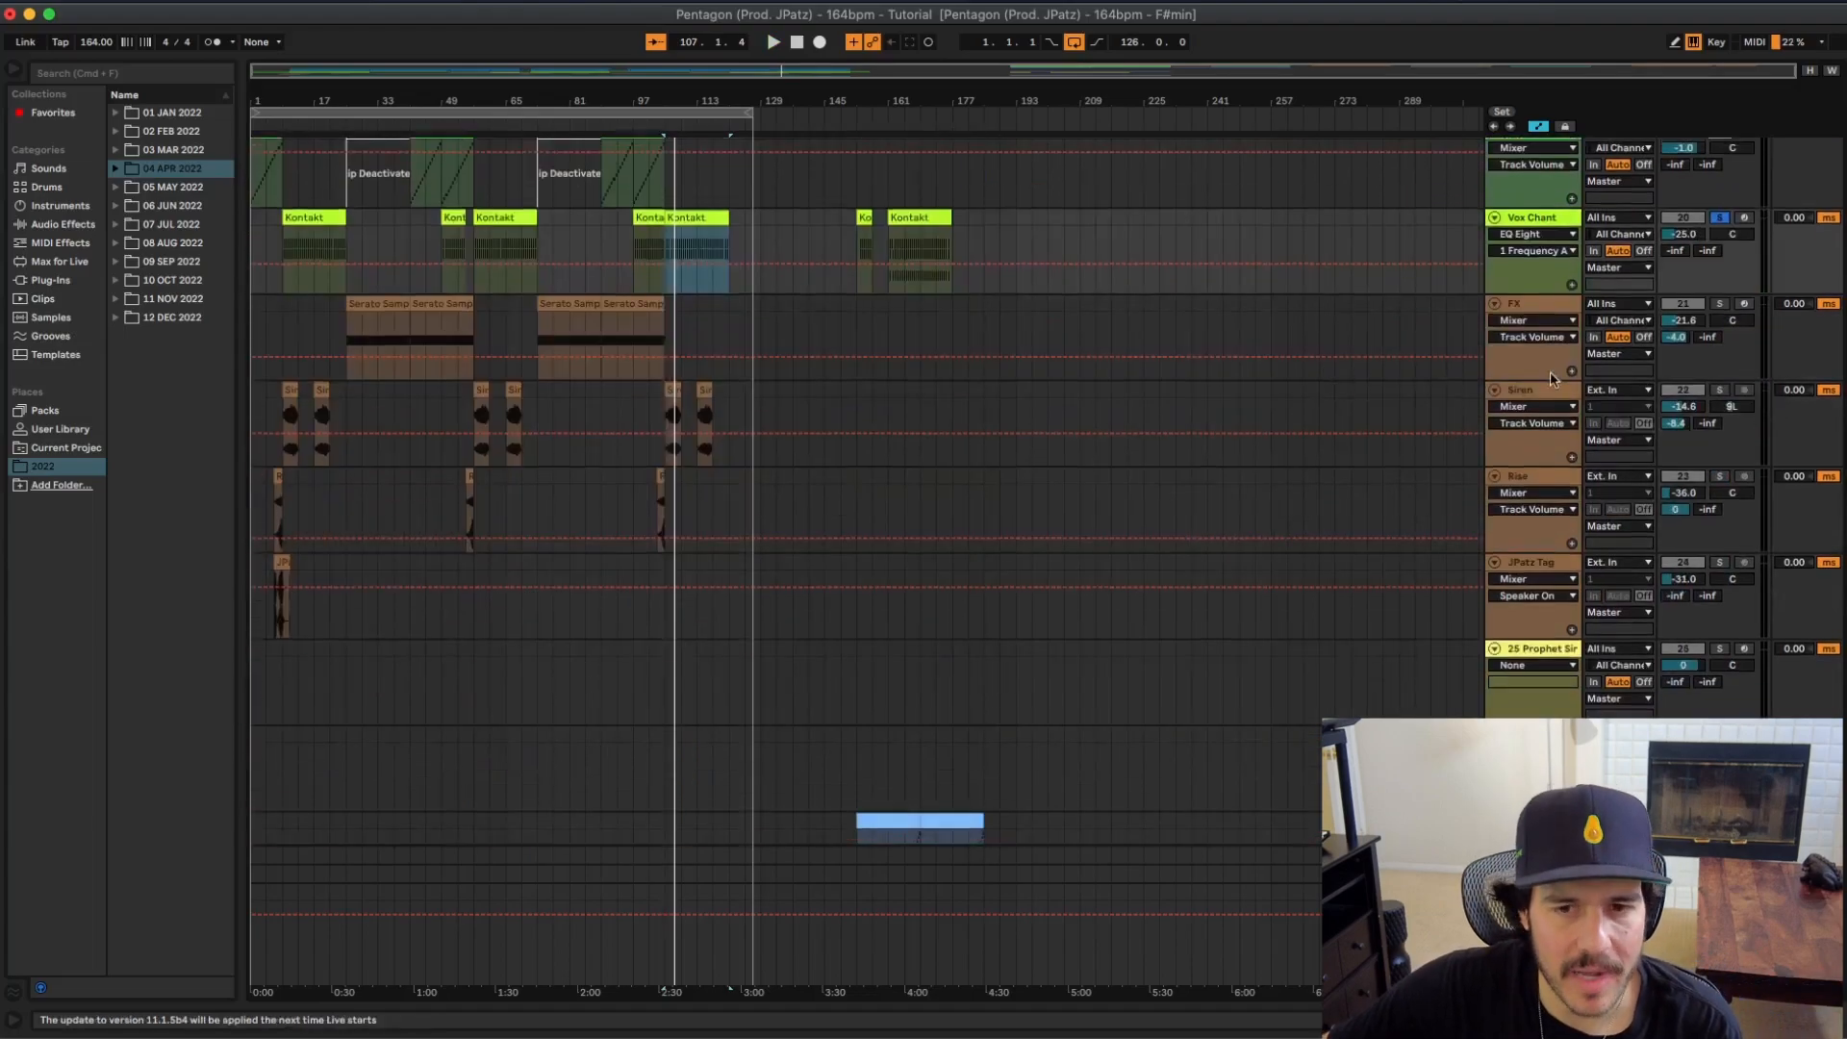
left_click(1544, 395)
scroll(1539, 399, "up", 3)
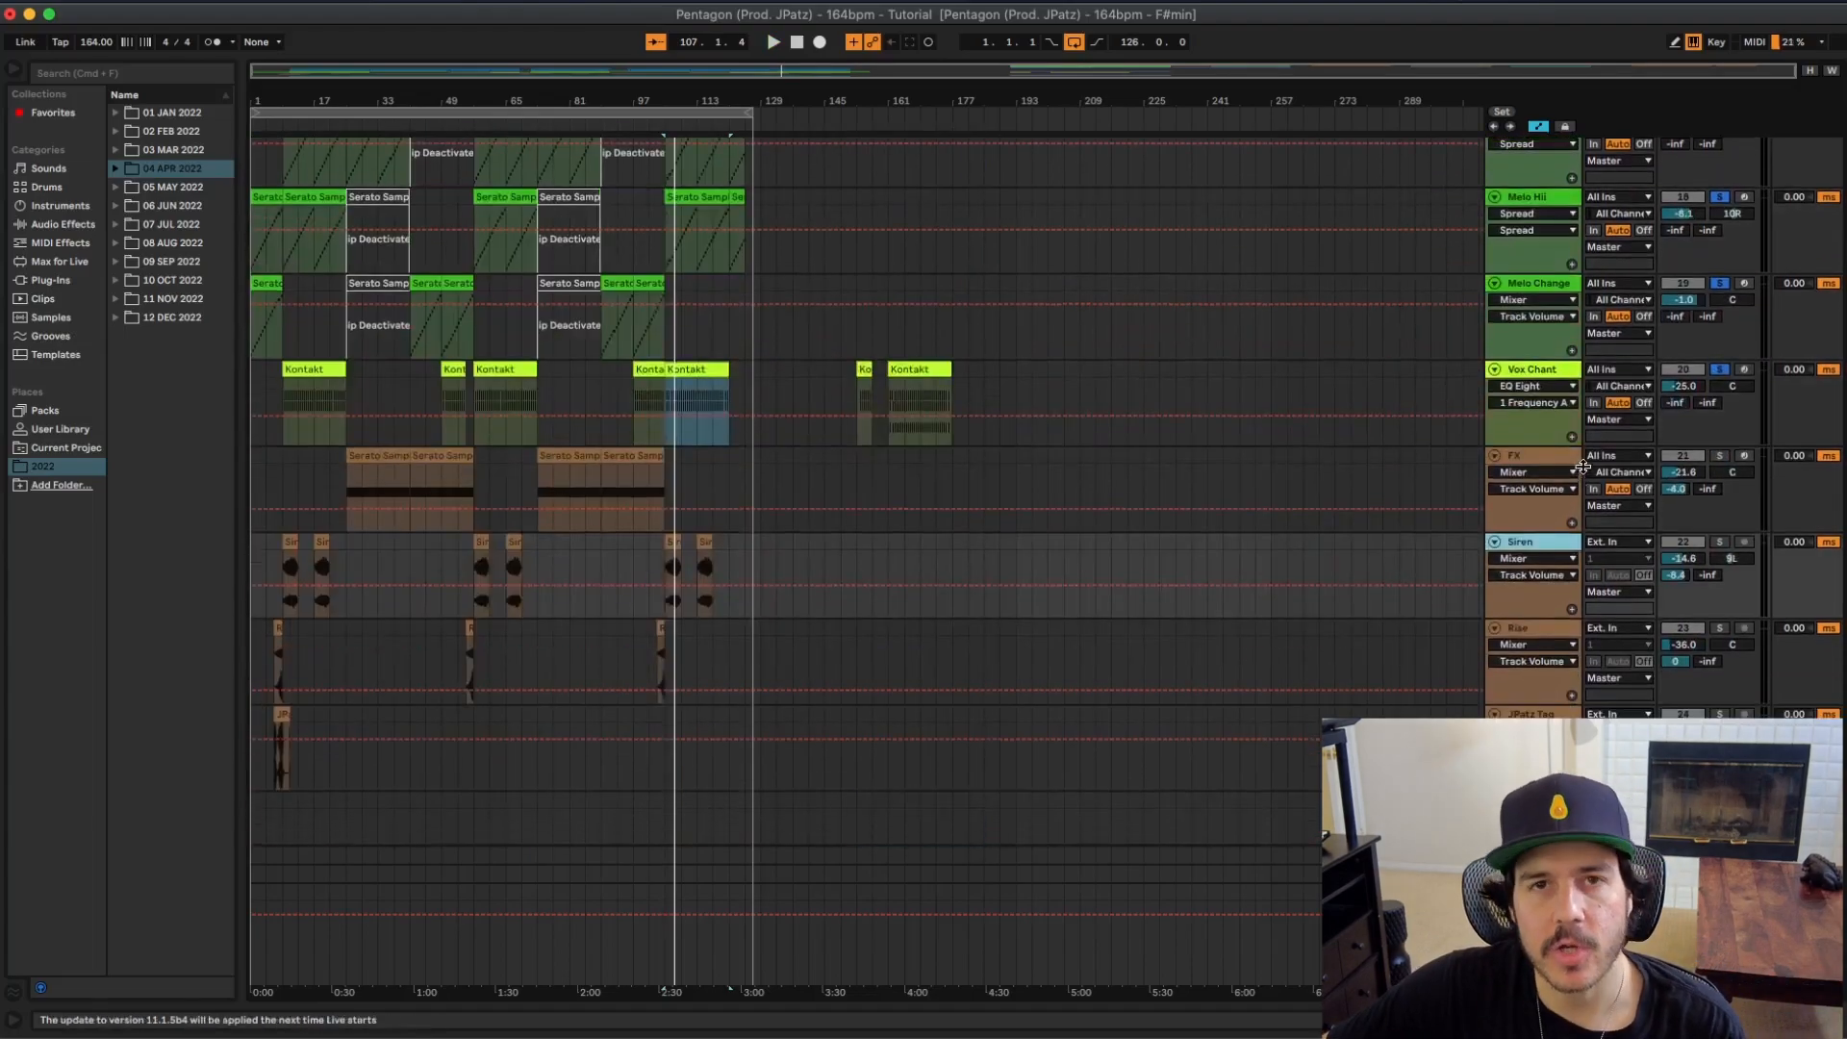
left_click(1720, 541)
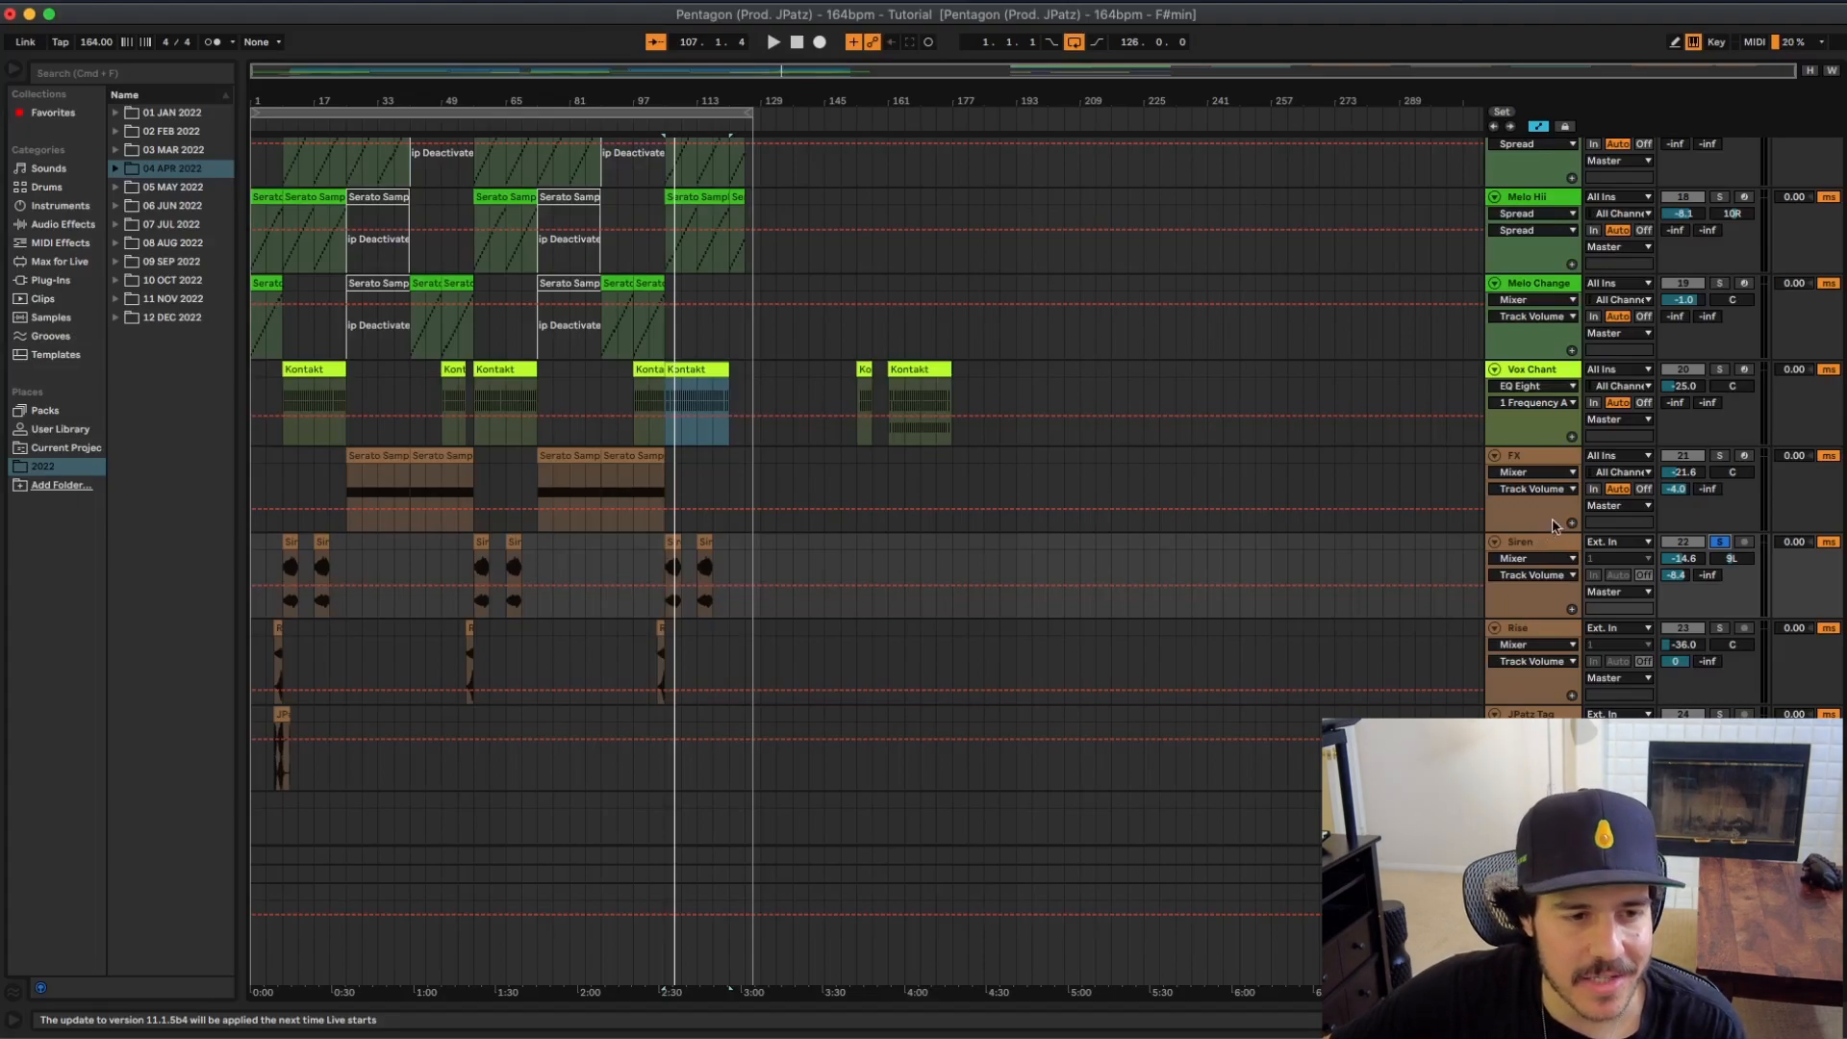
key("space")
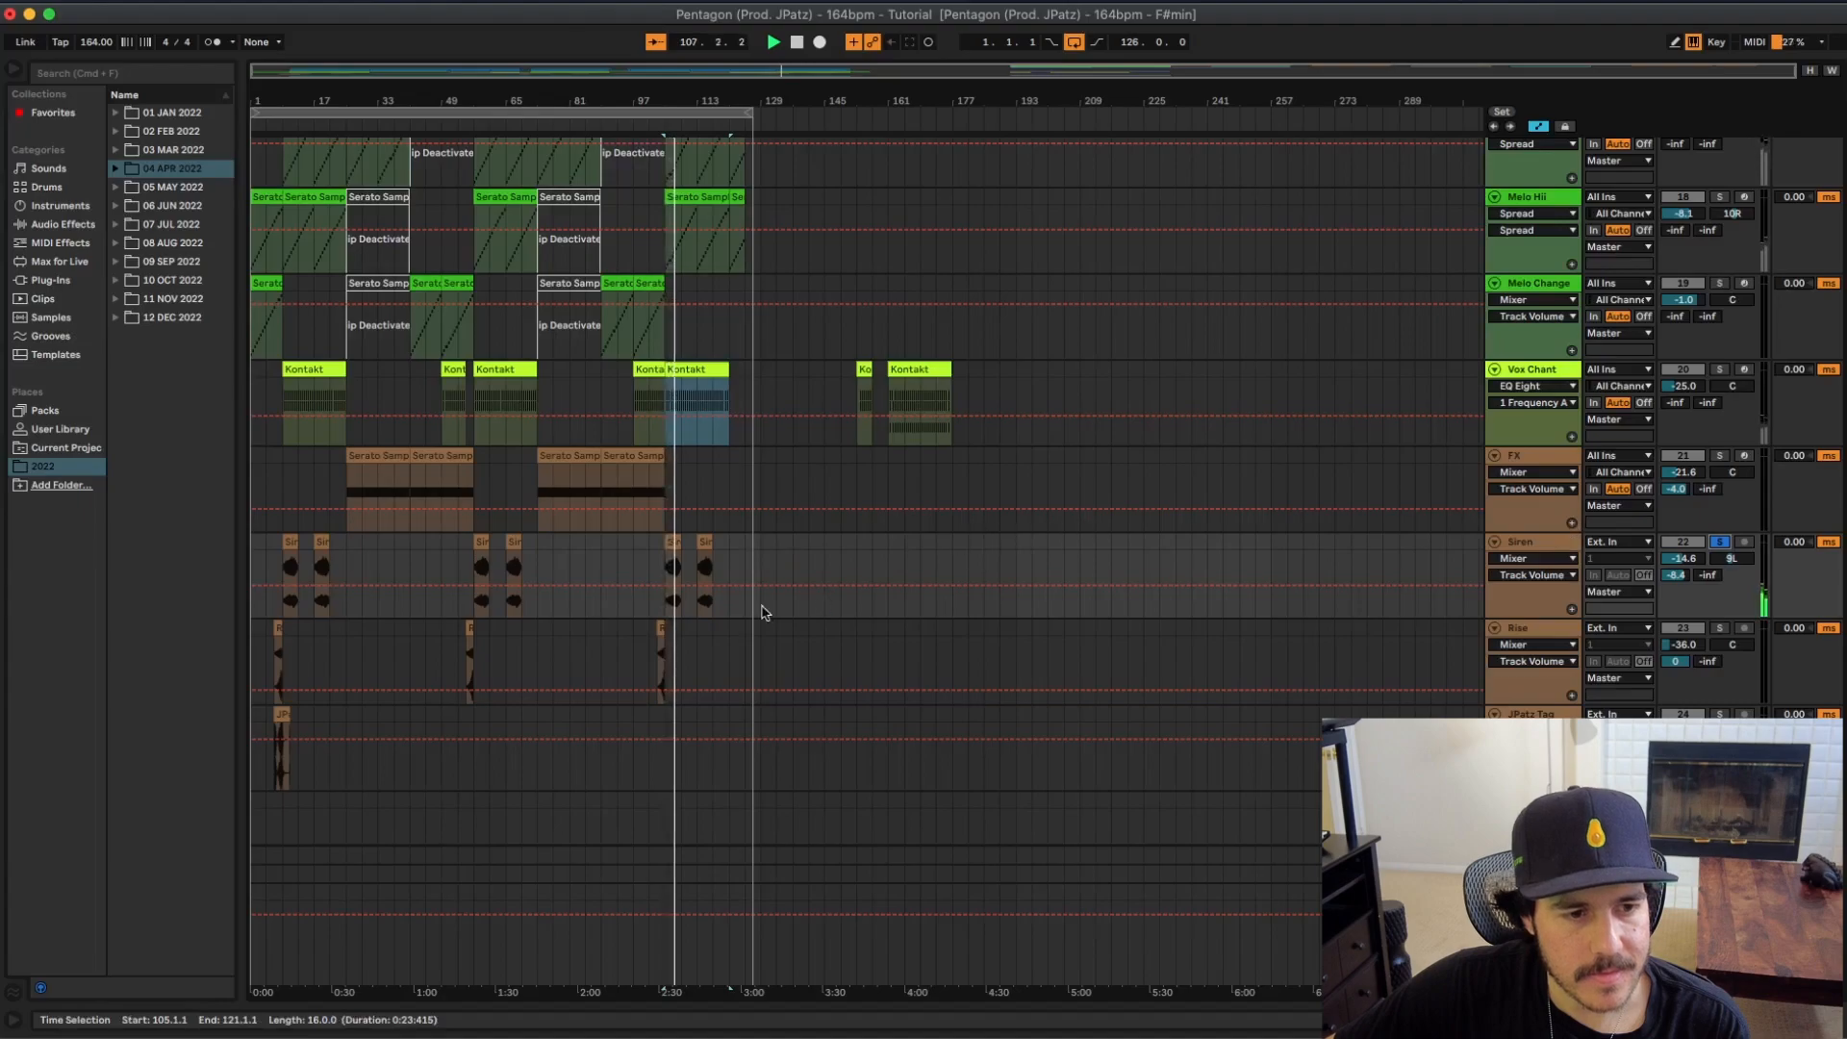
Step: Solo the FX track and play its clip from bar 73
left_click(639, 455)
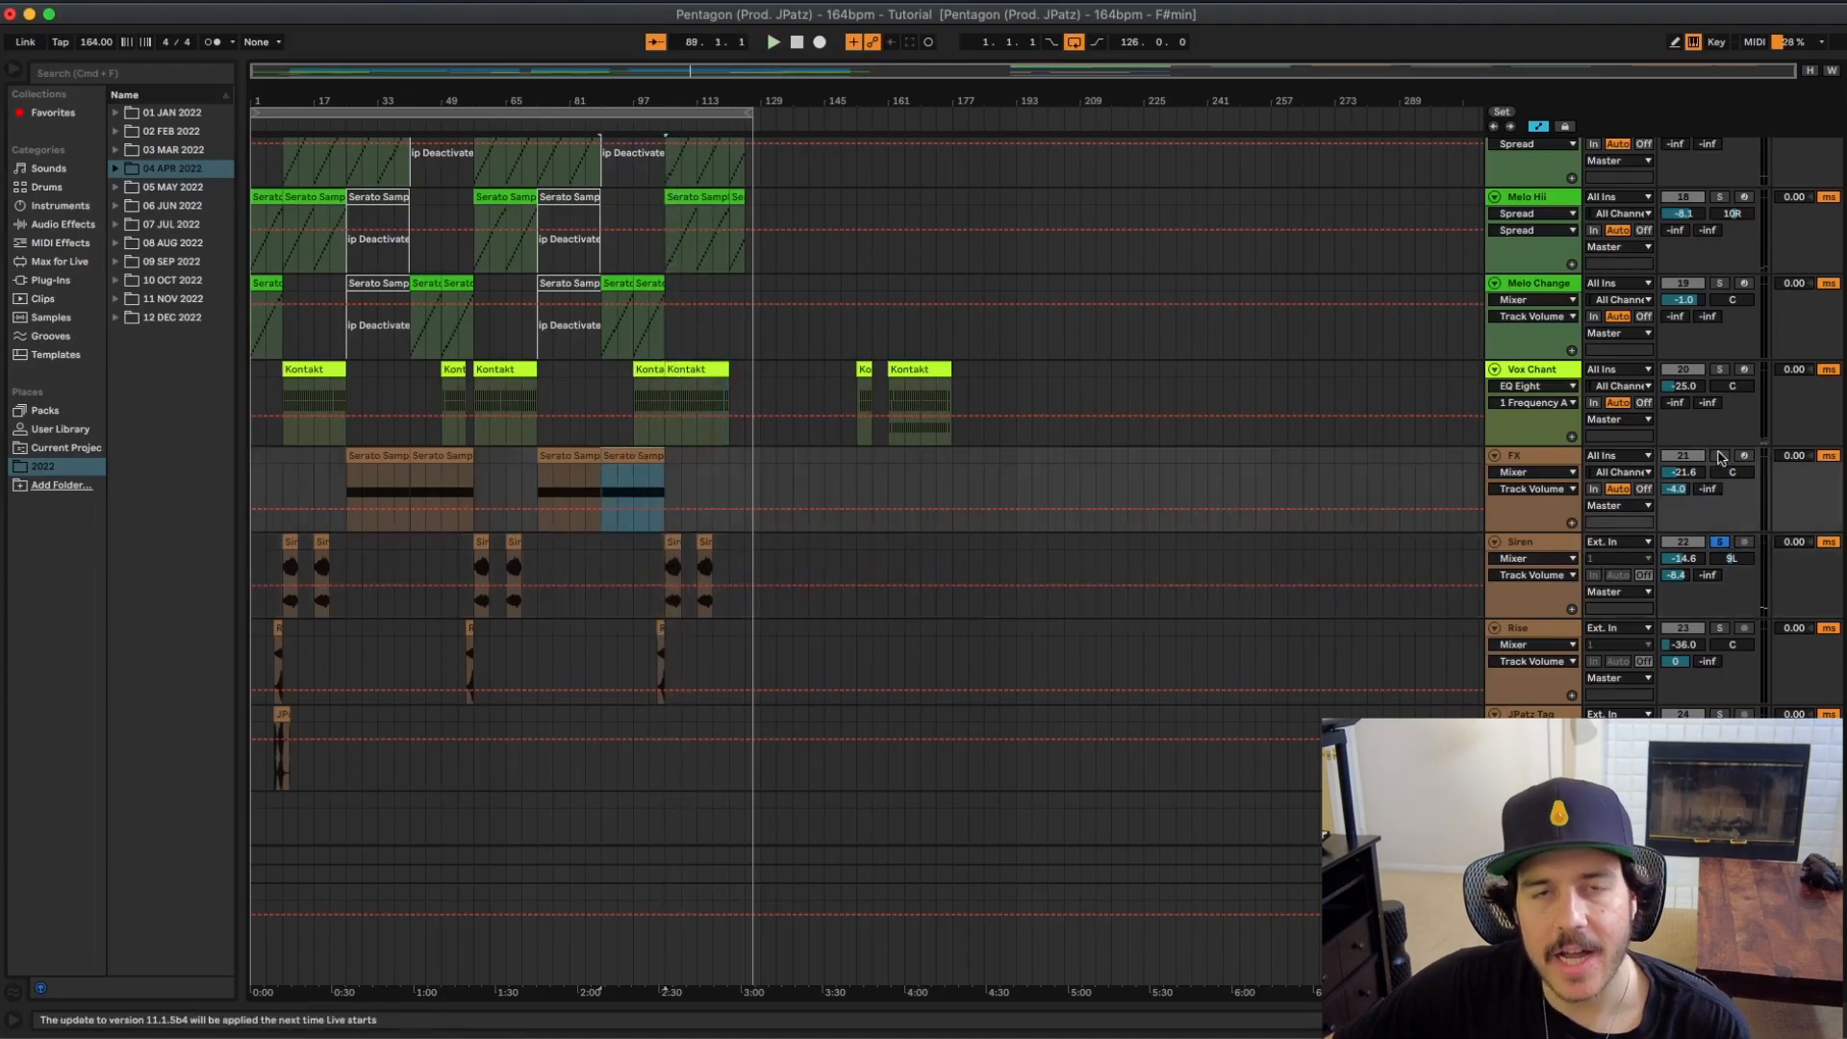
left_click(1720, 455)
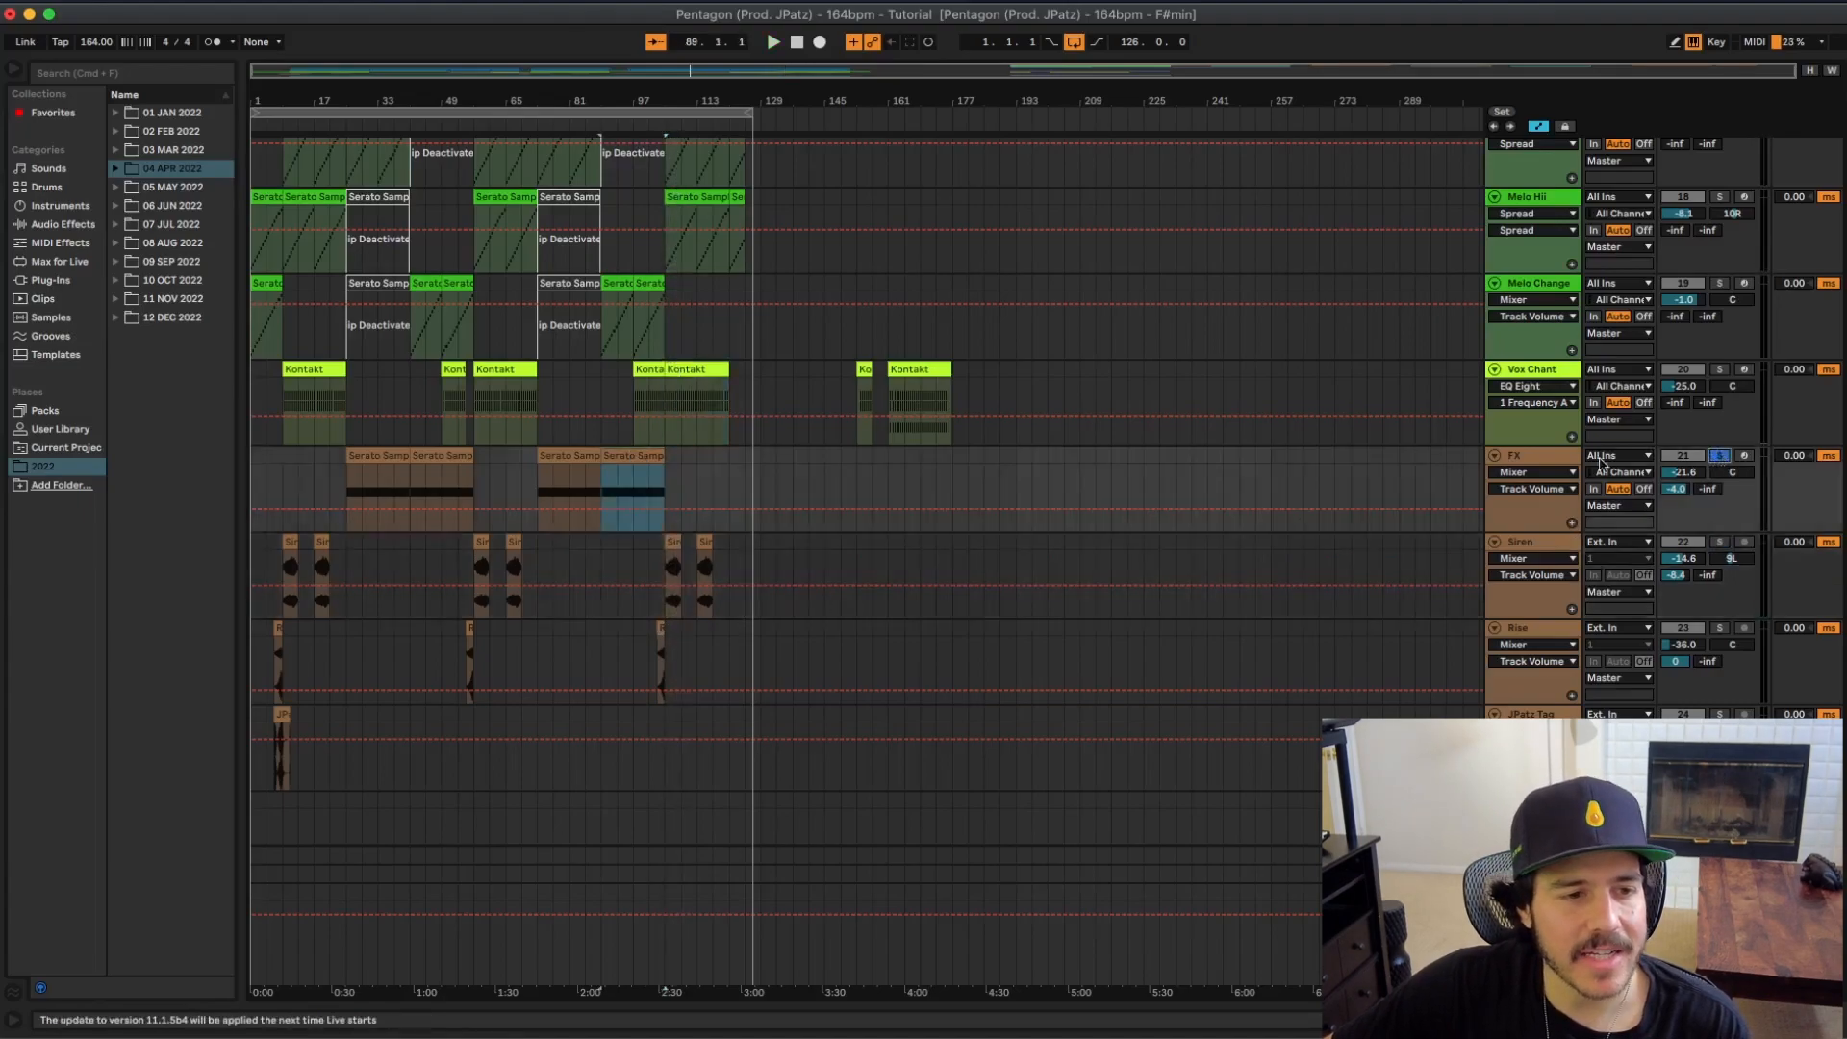
left_click(570, 454)
key("space")
scroll(576, 448, "up", 2)
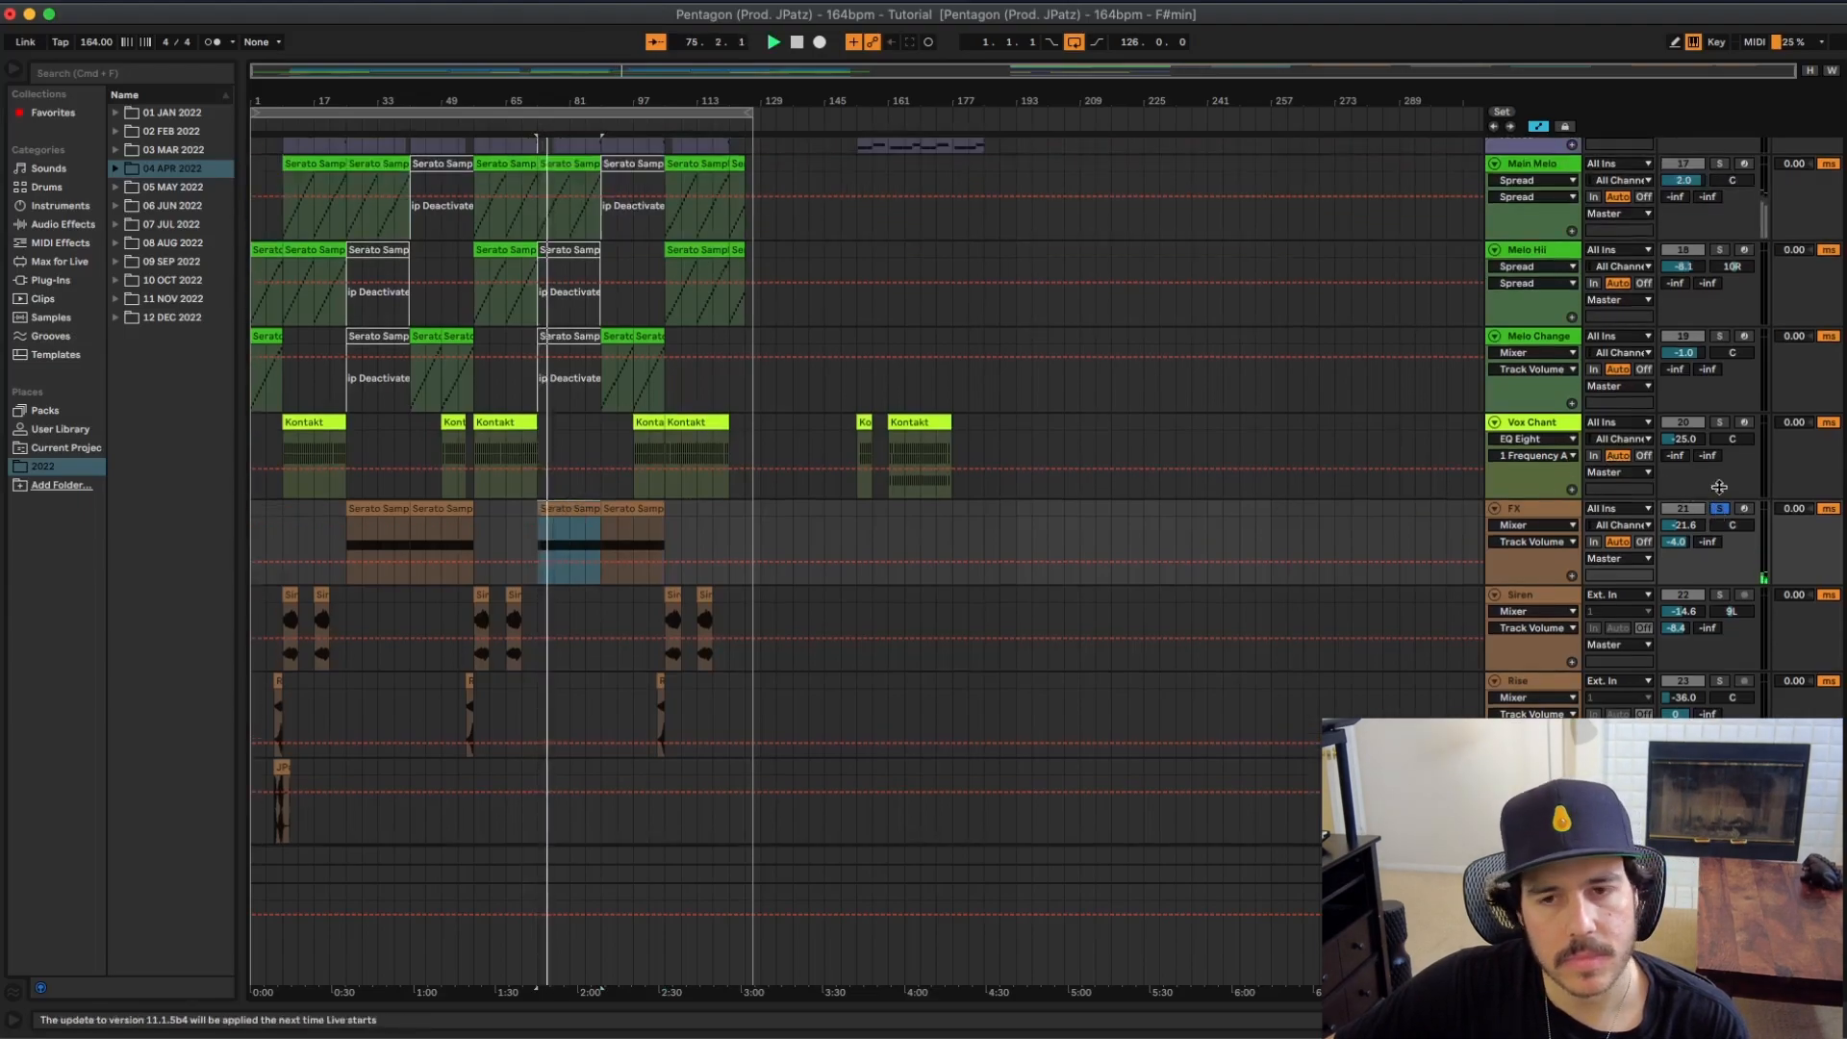
Step: Solo the Rise track and play its clip from bar 103
scroll(725, 561, "up", 10)
scroll(725, 560, "down", 10)
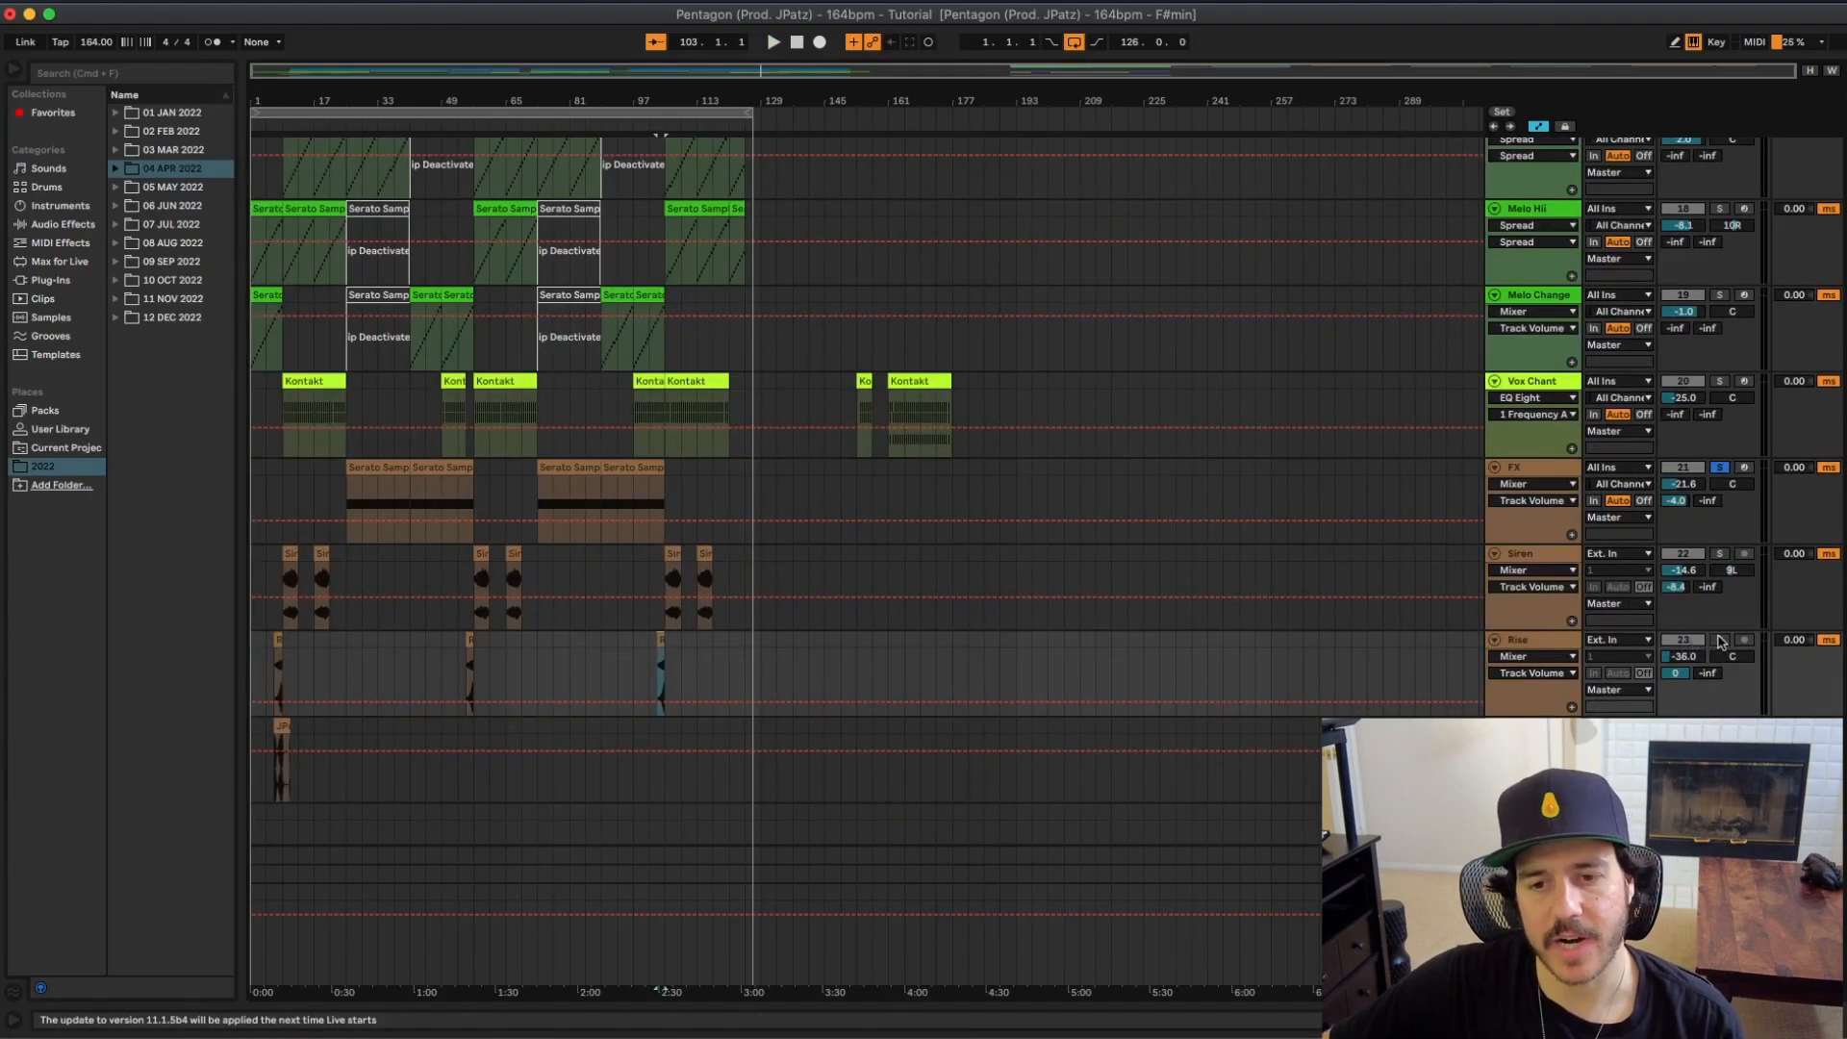
left_click(1720, 640)
key("space")
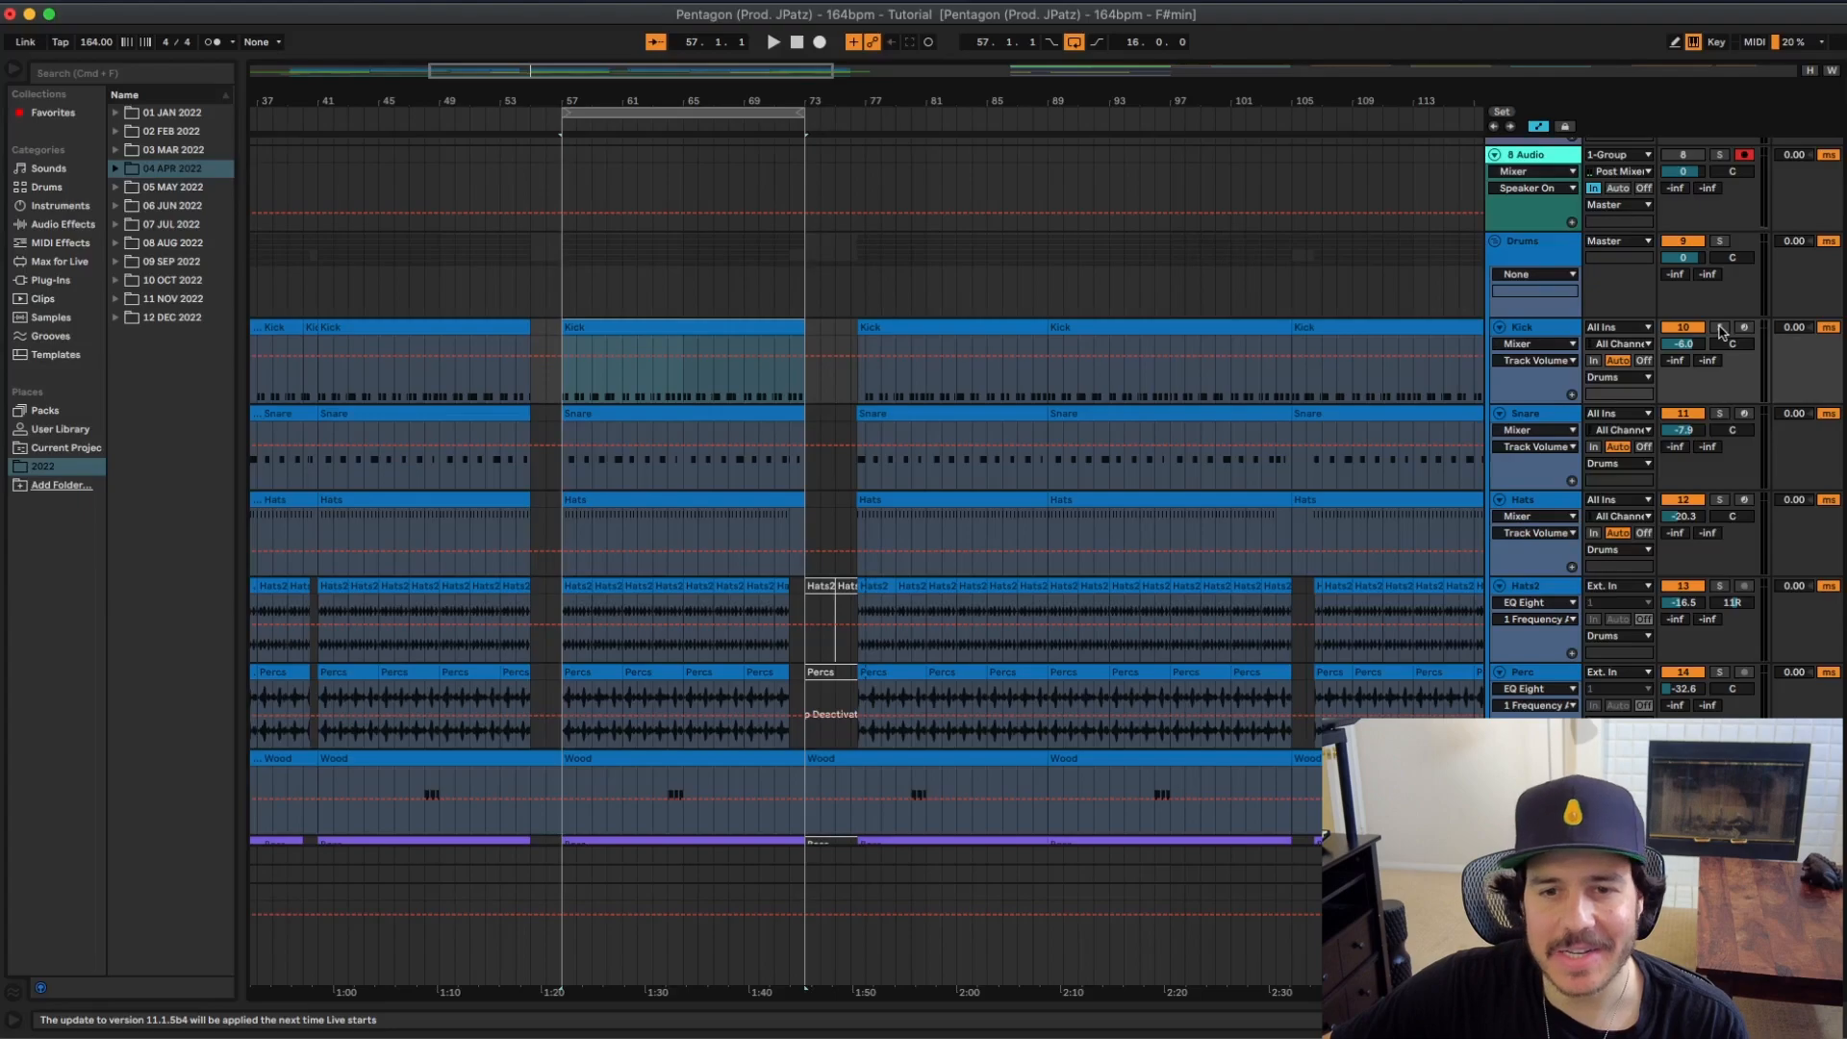
Step: Play the Kick clip at bar 57 soloed with playback following turned off, and view its MIDI notes
left_click(1720, 328)
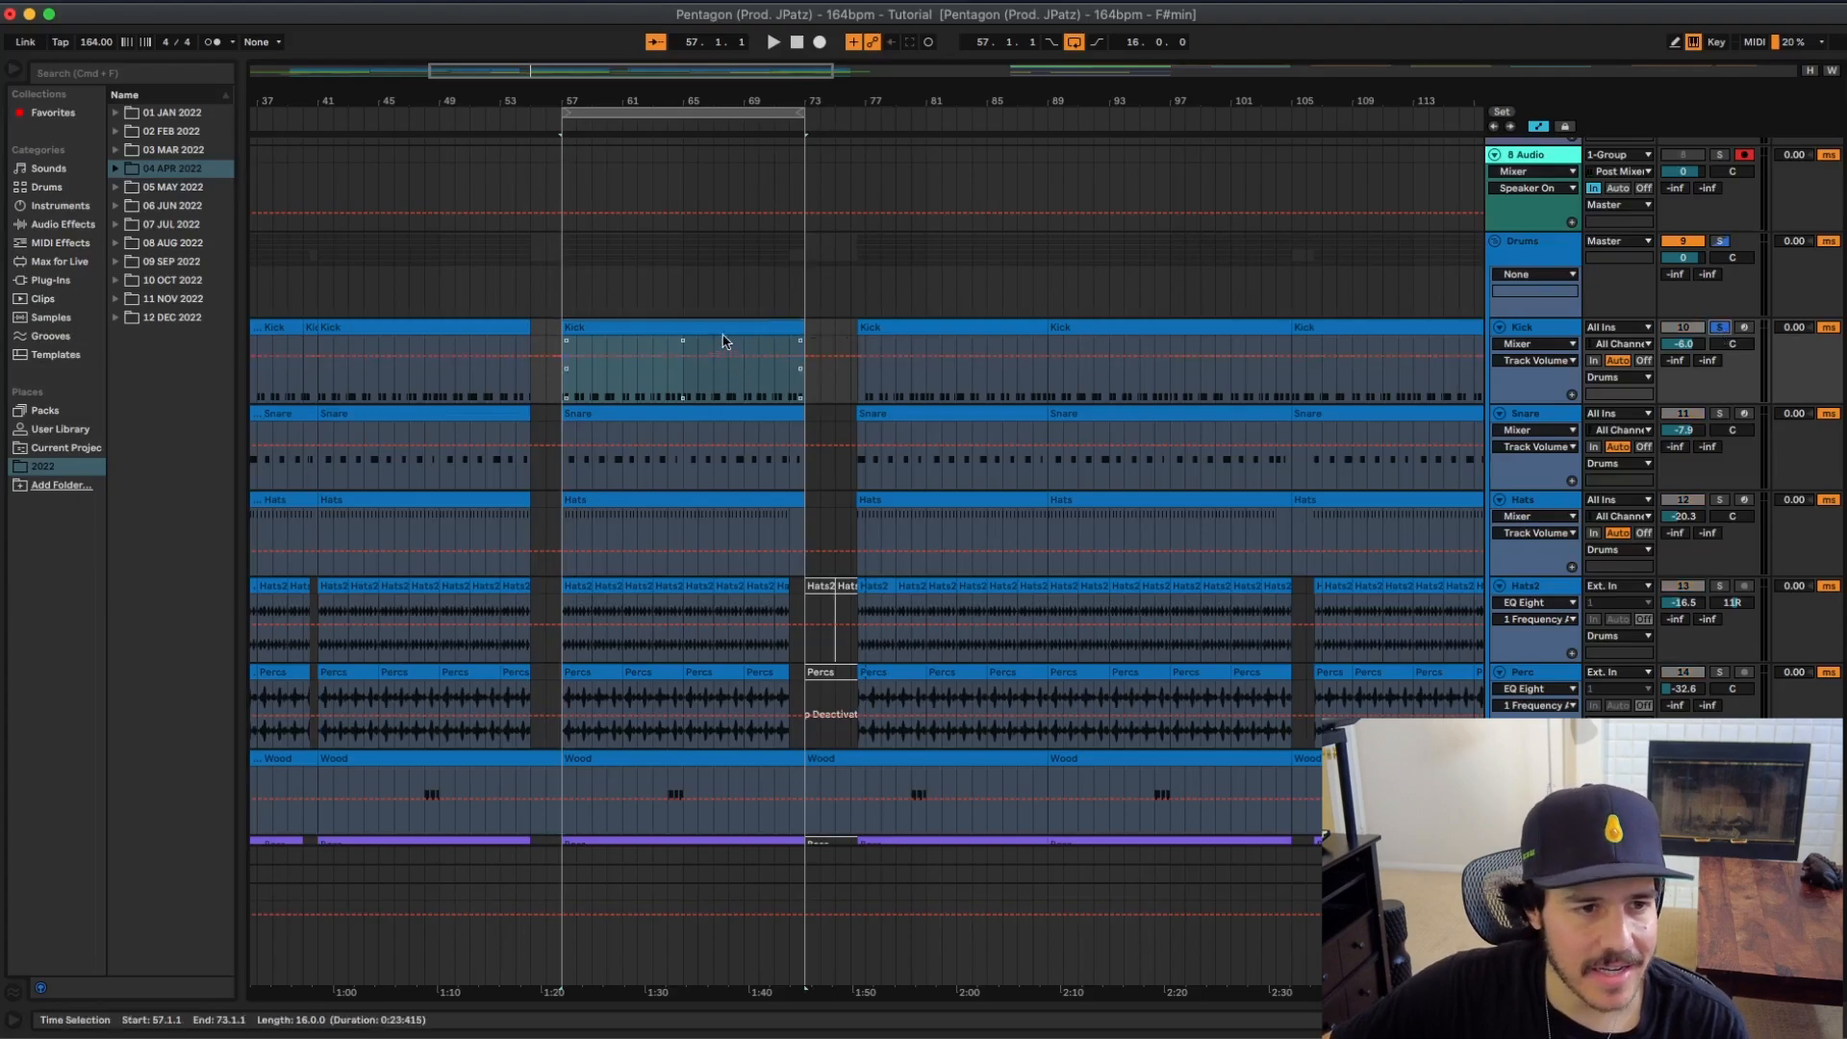
key("space")
left_click(657, 41)
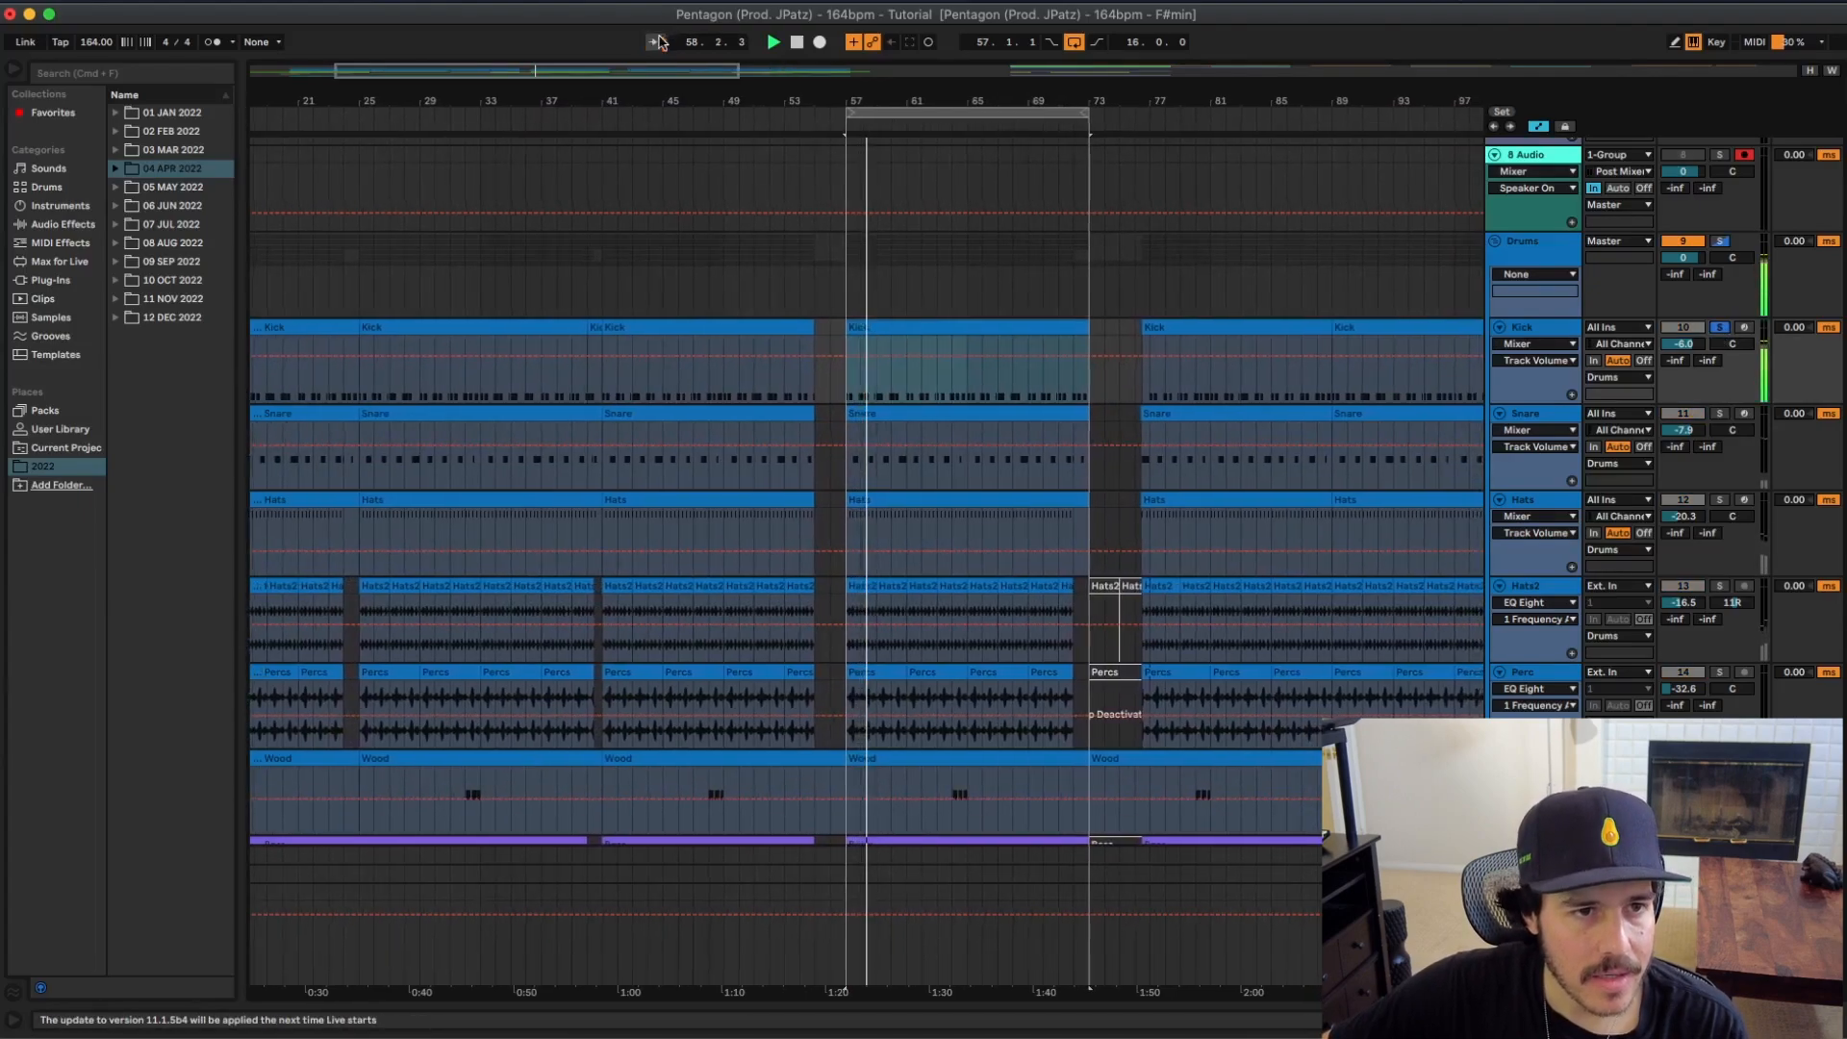
double_click(952, 322)
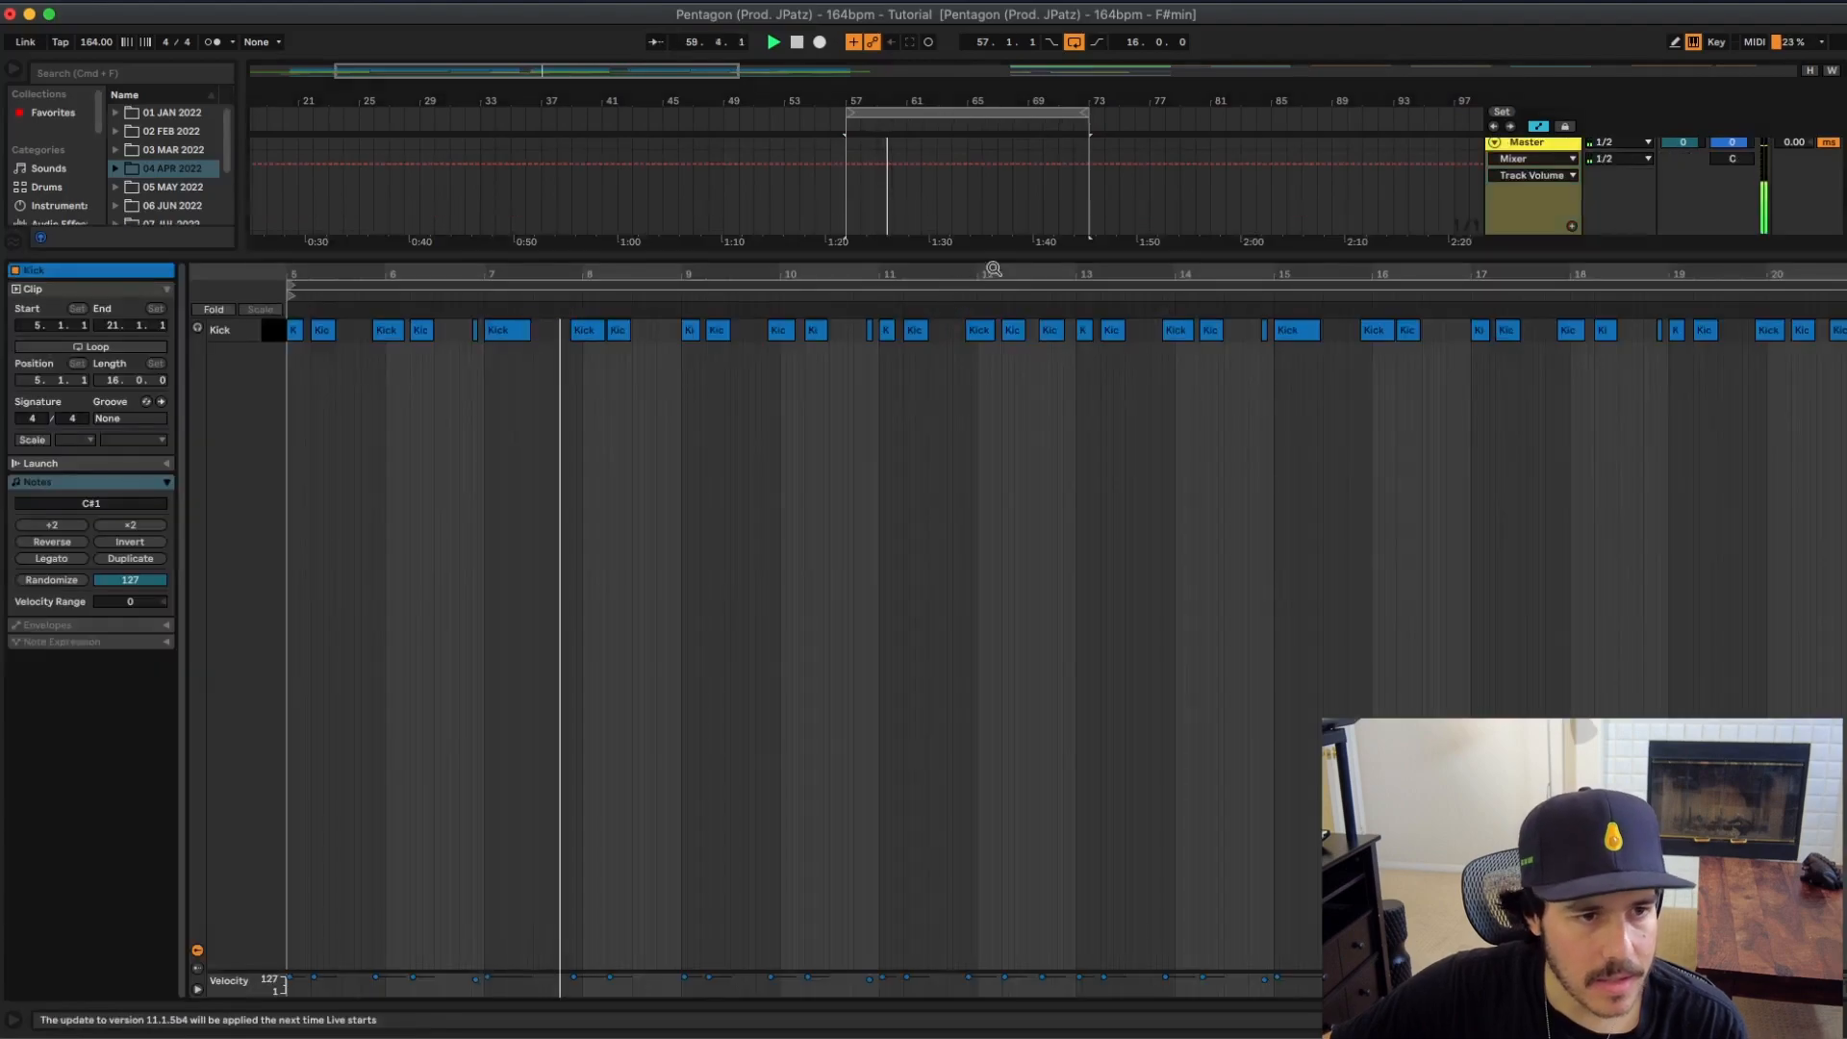
left_click(872, 334)
left_click(870, 331)
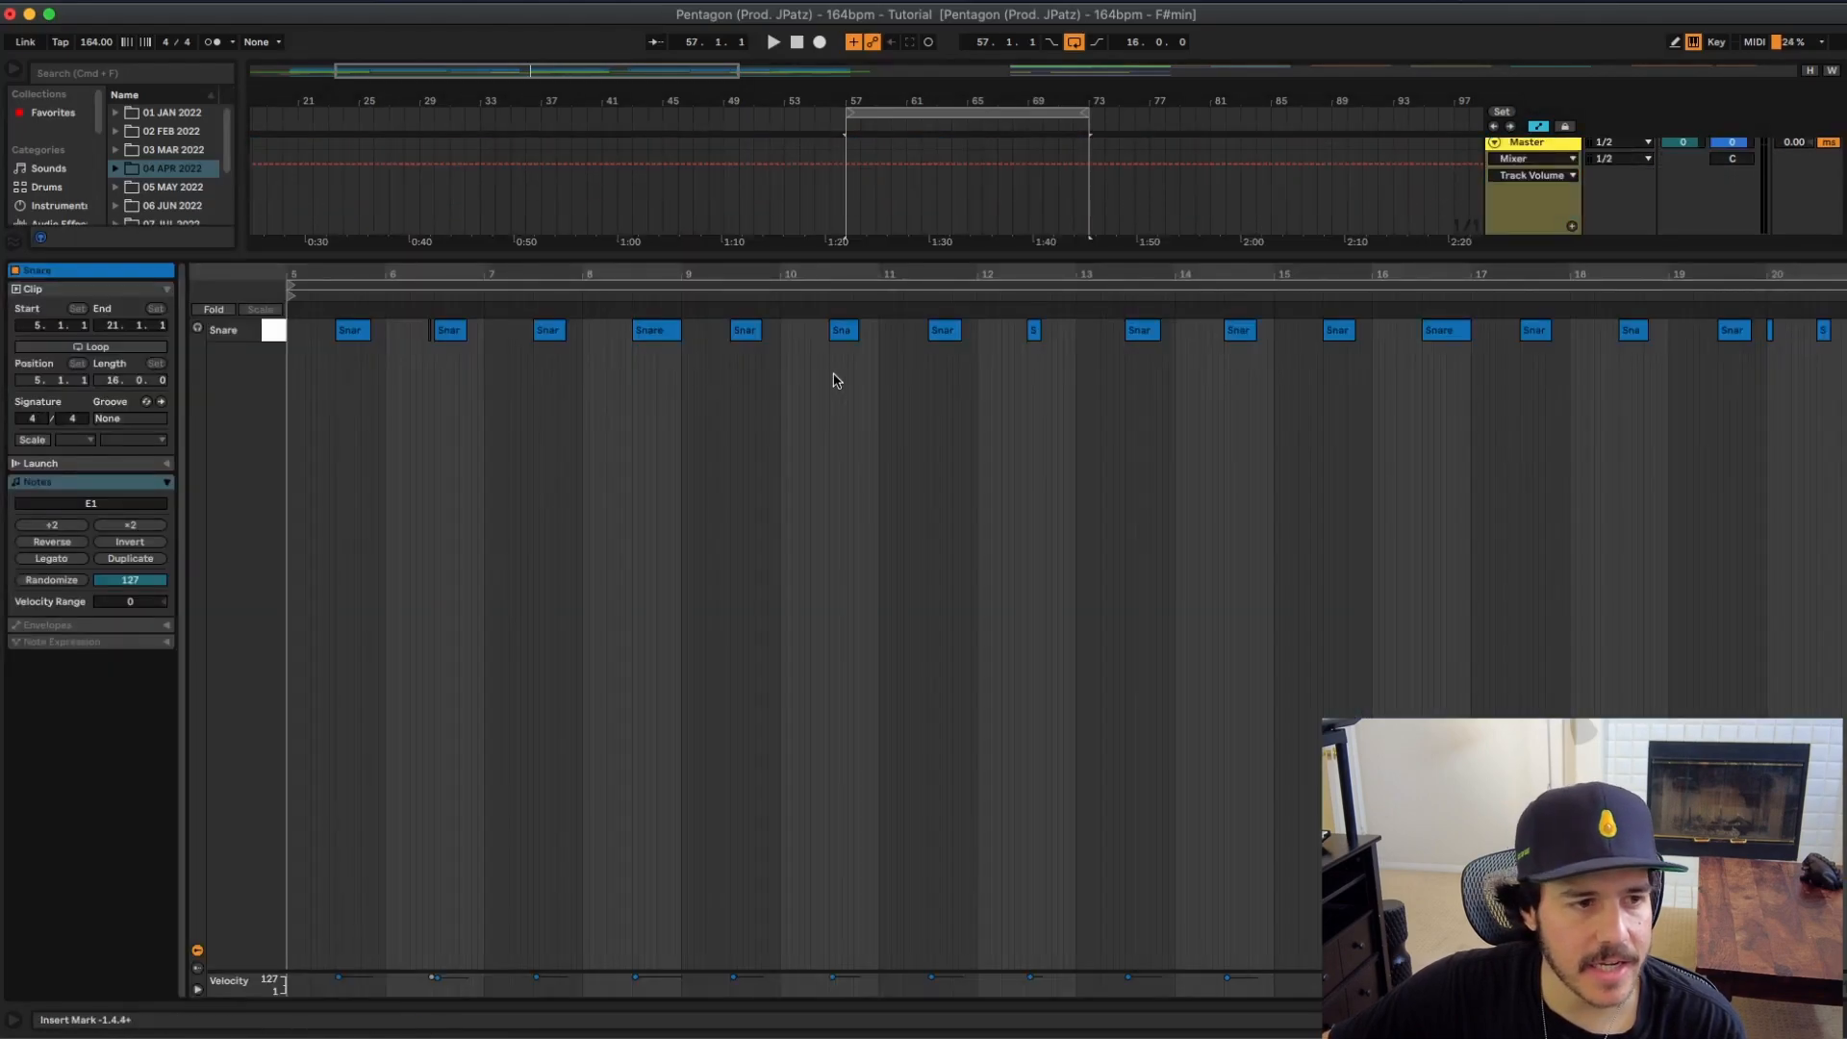
Step: Play the Snare clip at bar 57 soloed, followed by Kick and Snare together
key("space")
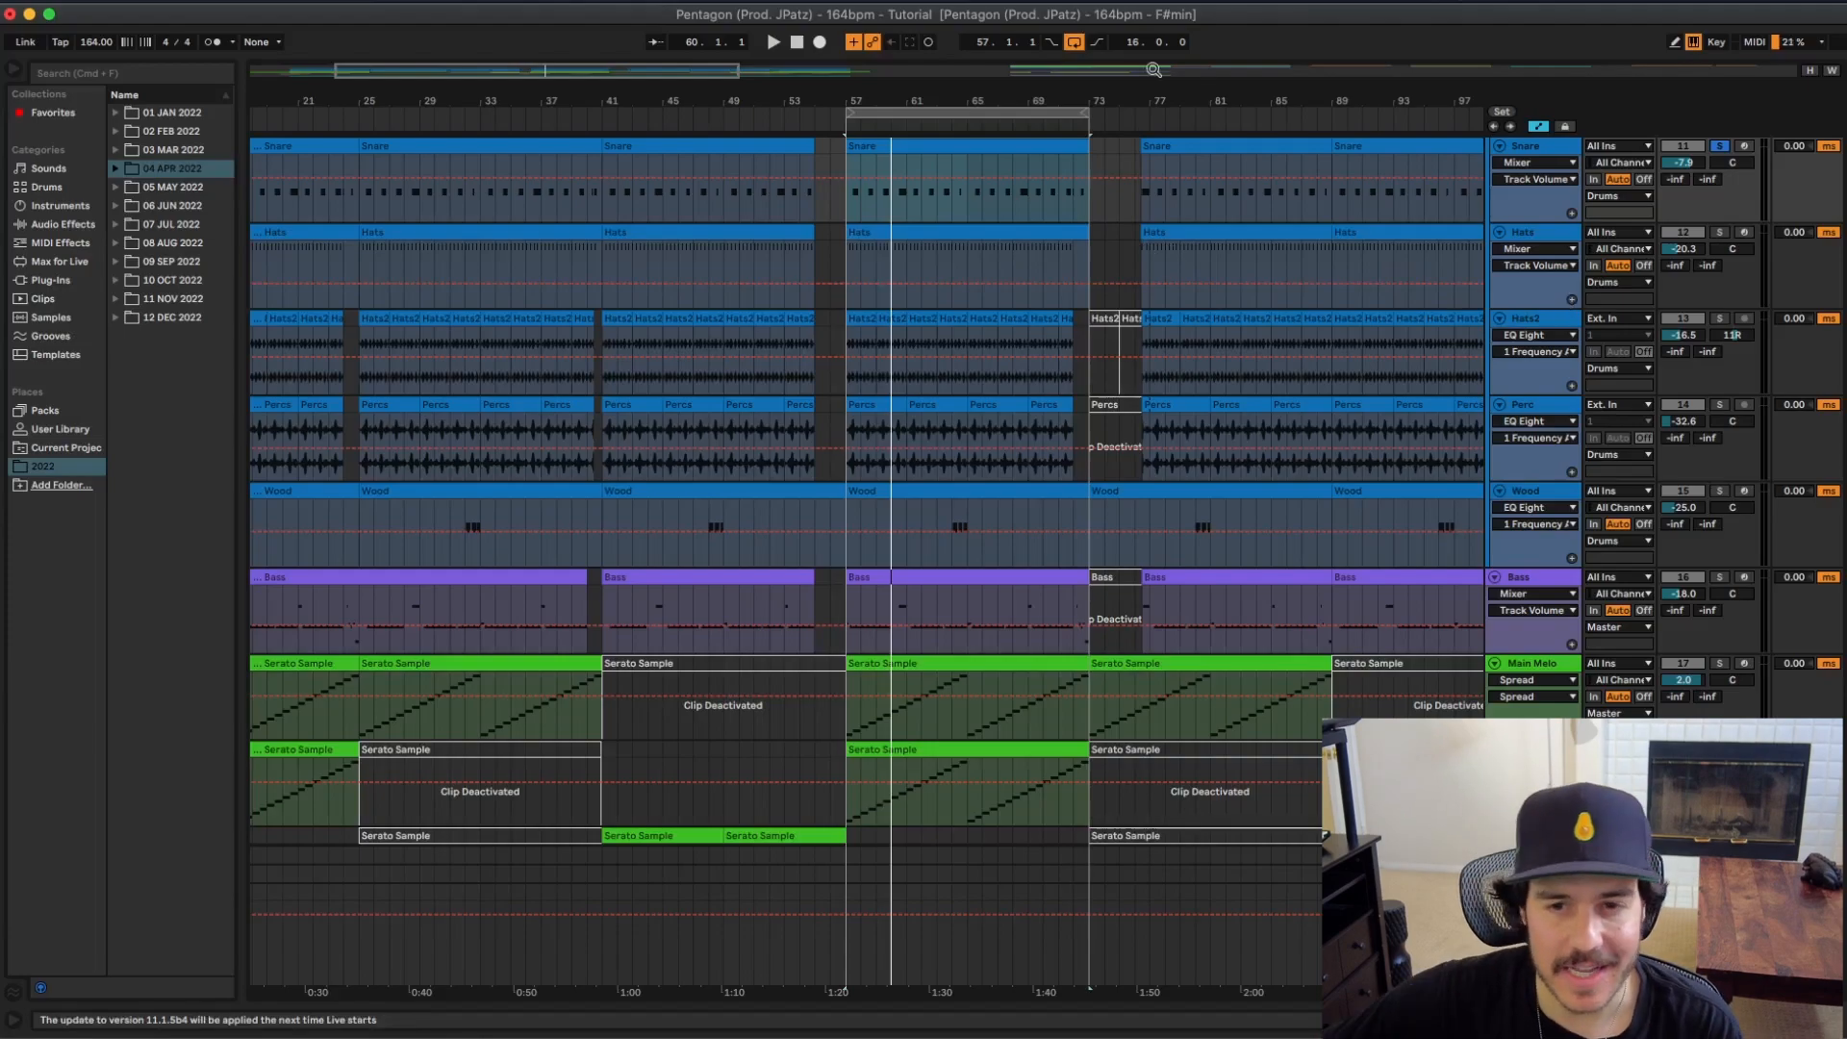
scroll(1724, 176, "up", 5)
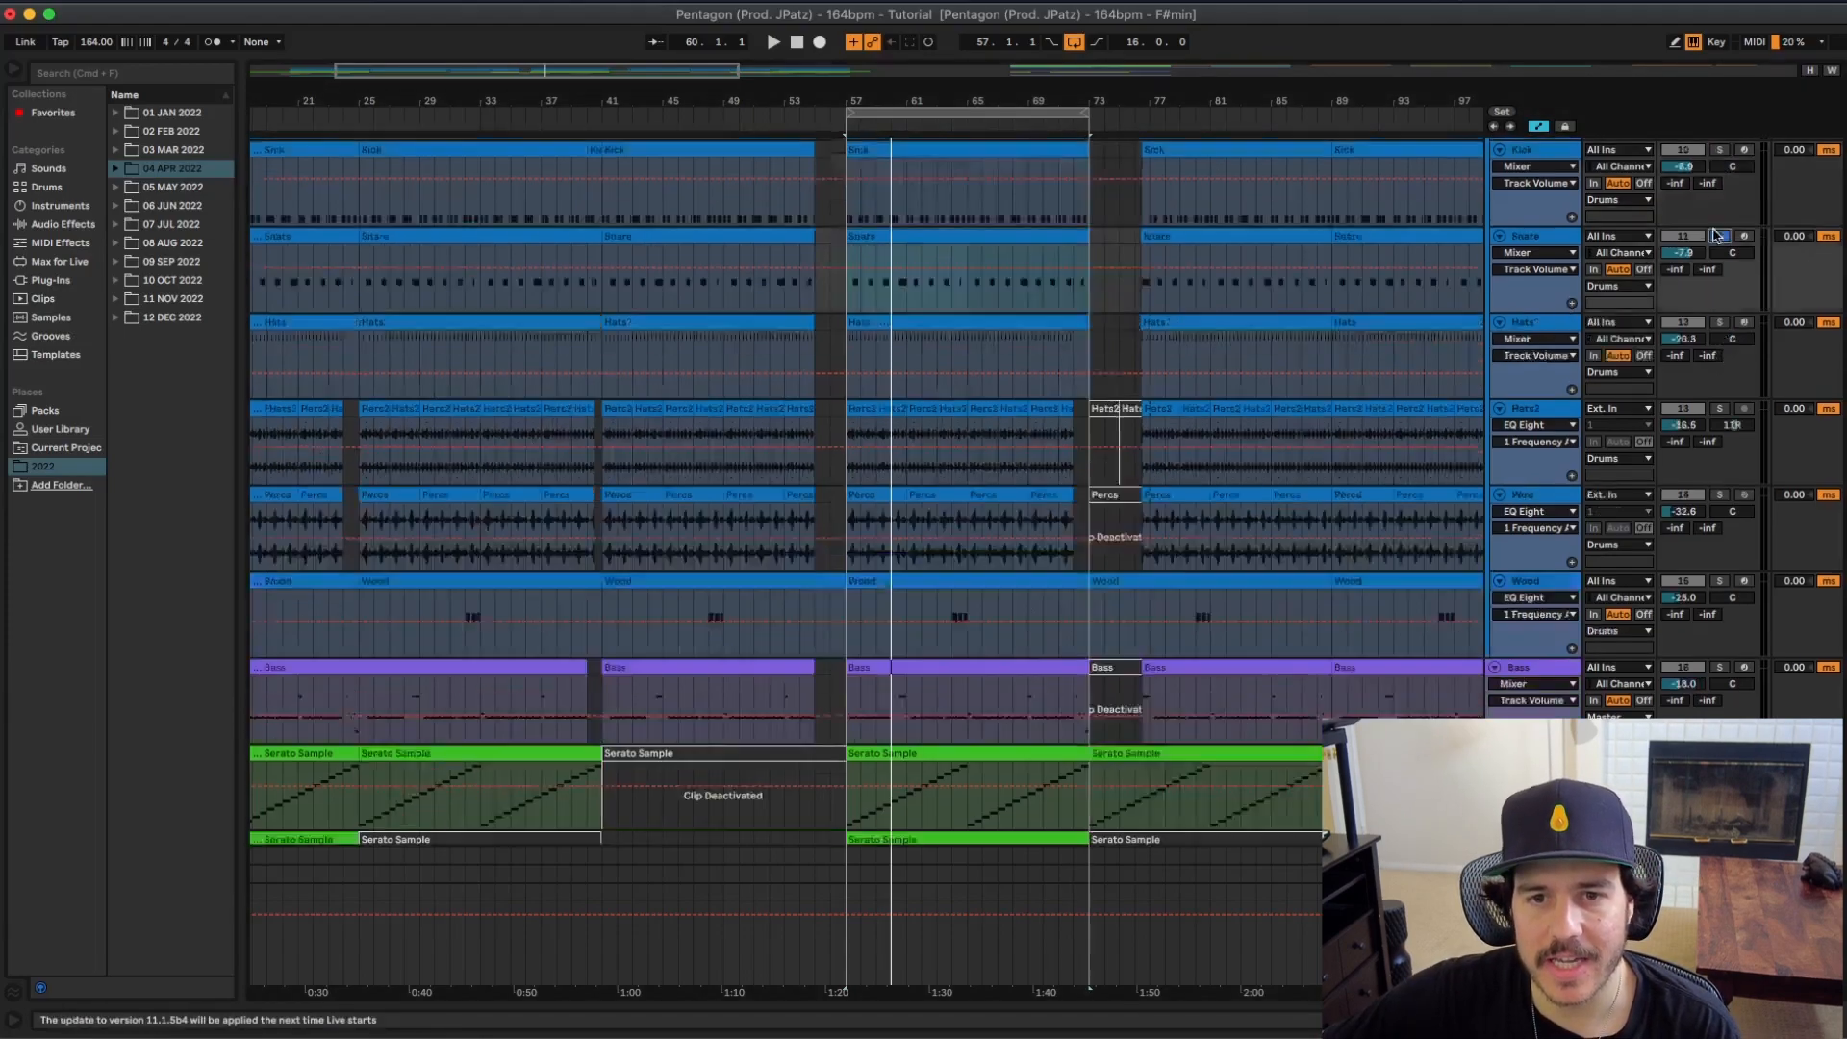
key("space")
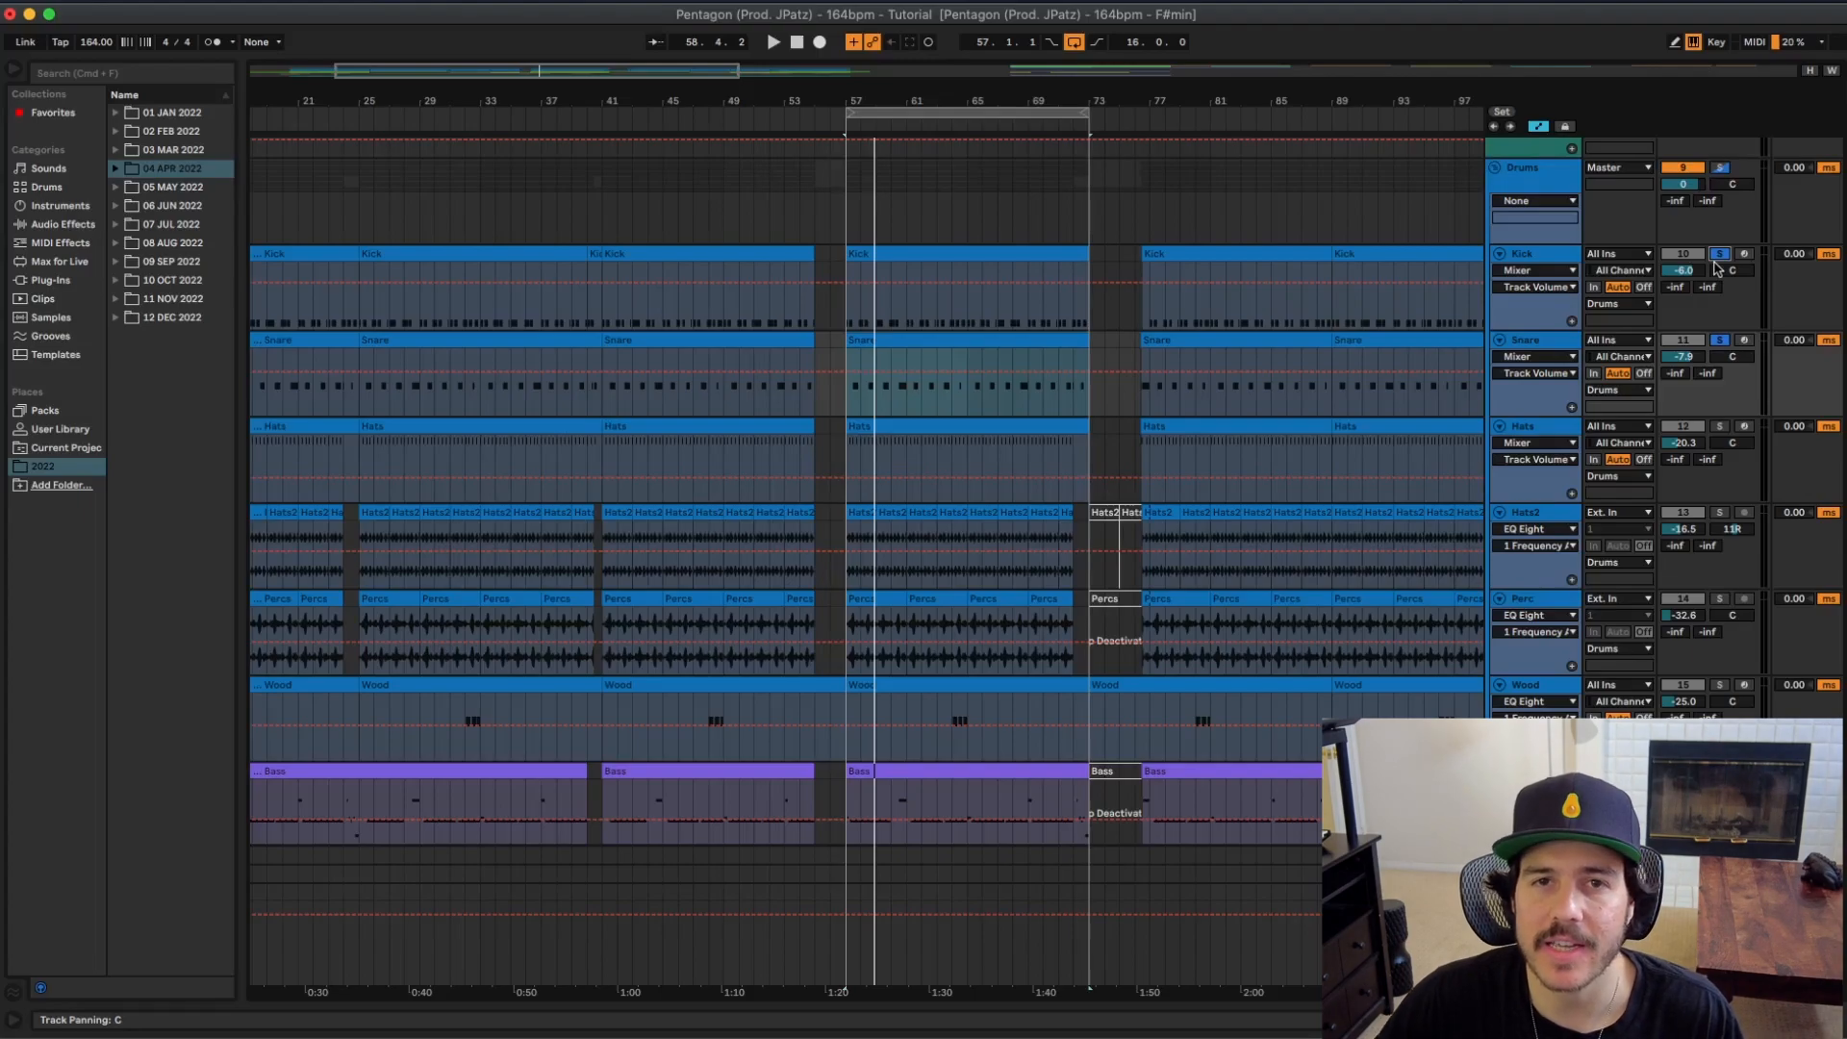
Step: Play the Hats clip at bar 57, examine its MIDI notes up close, and close the note view
double_click(943, 419)
key("space")
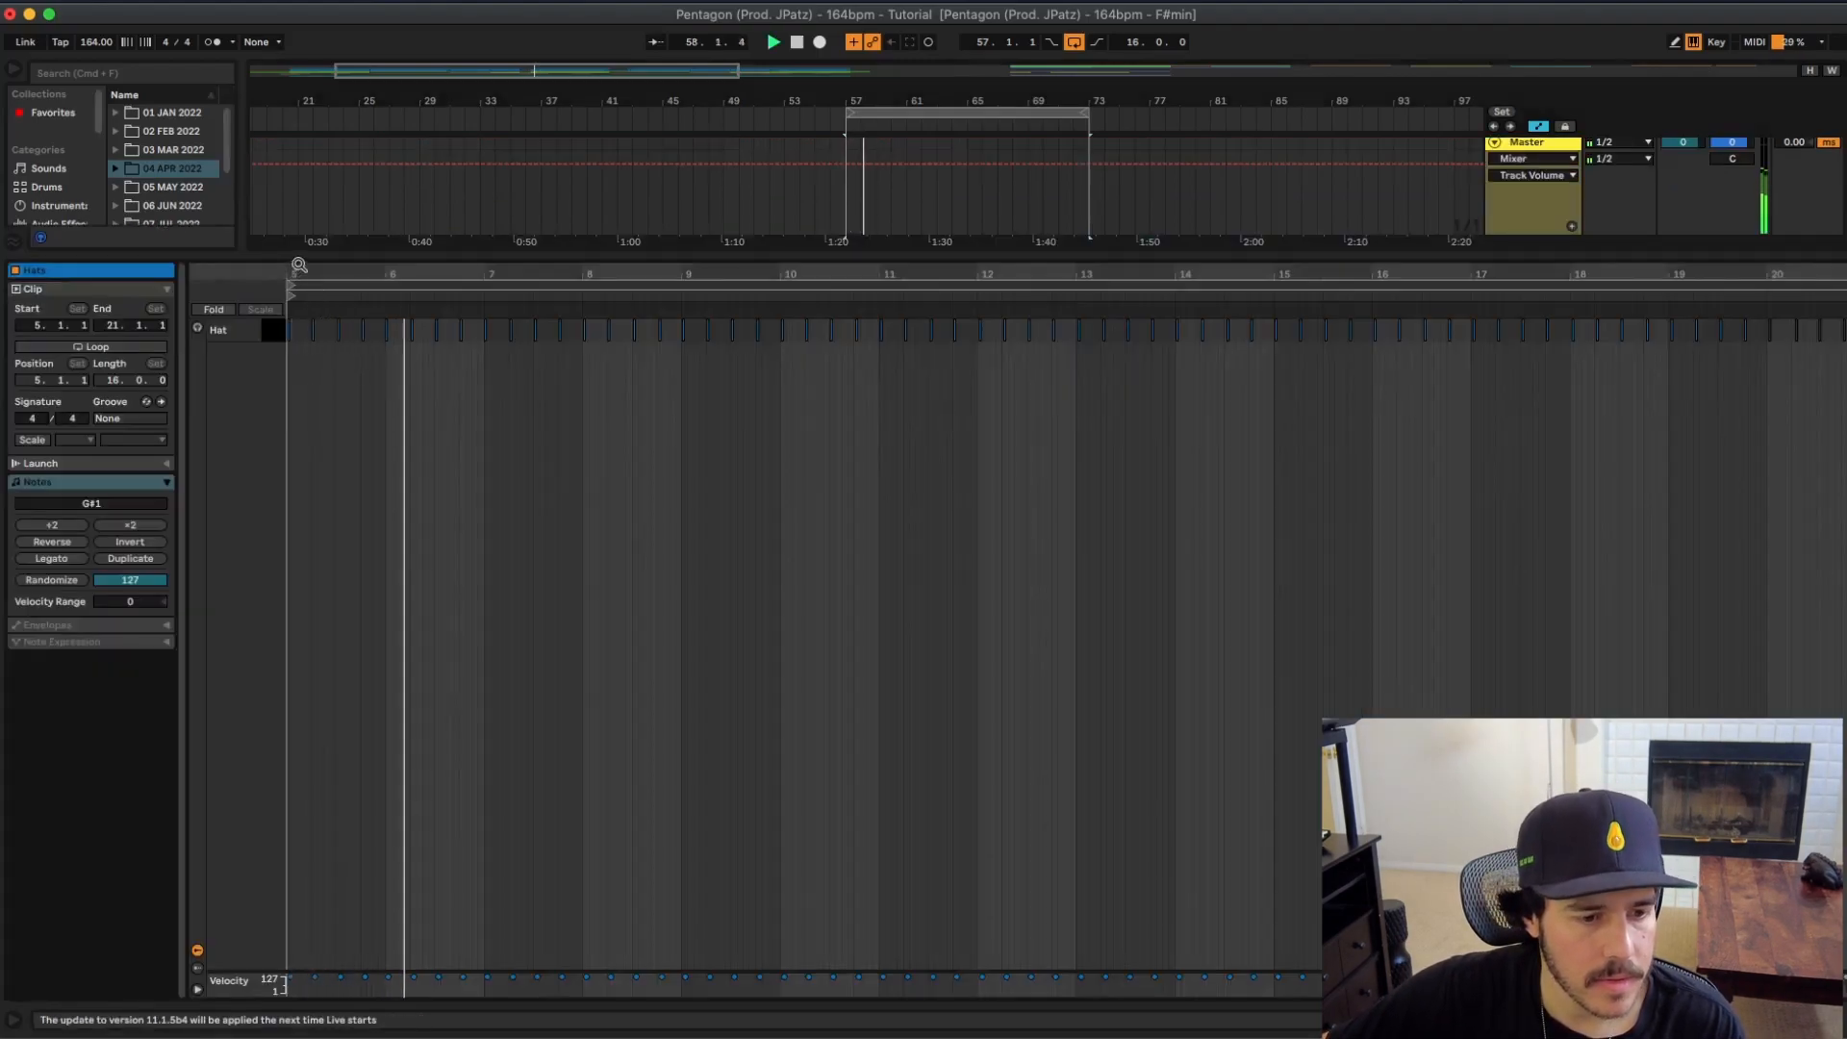
left_click_drag(299, 265, 300, 346)
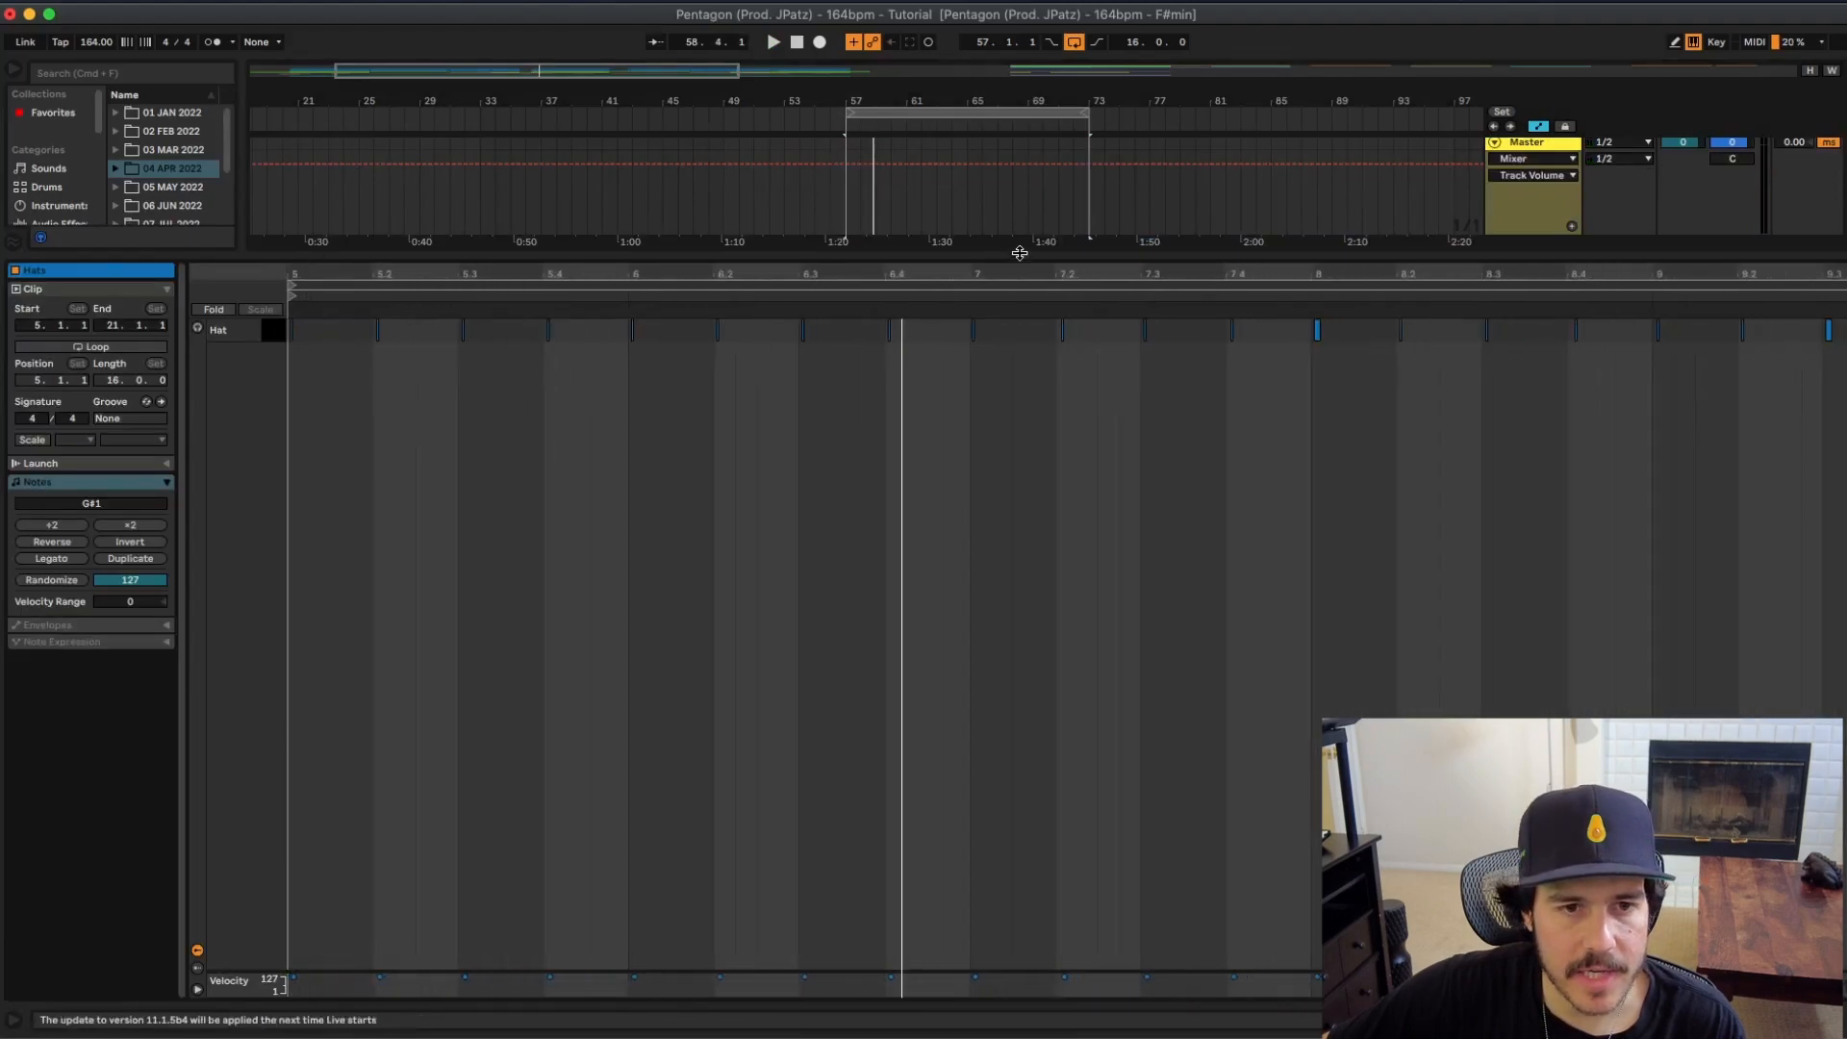
key("super+alt+l")
Step: Solo and play the Hats2 loop and the Perc loop in turn from bar 57
scroll(1025, 279, "up", 3)
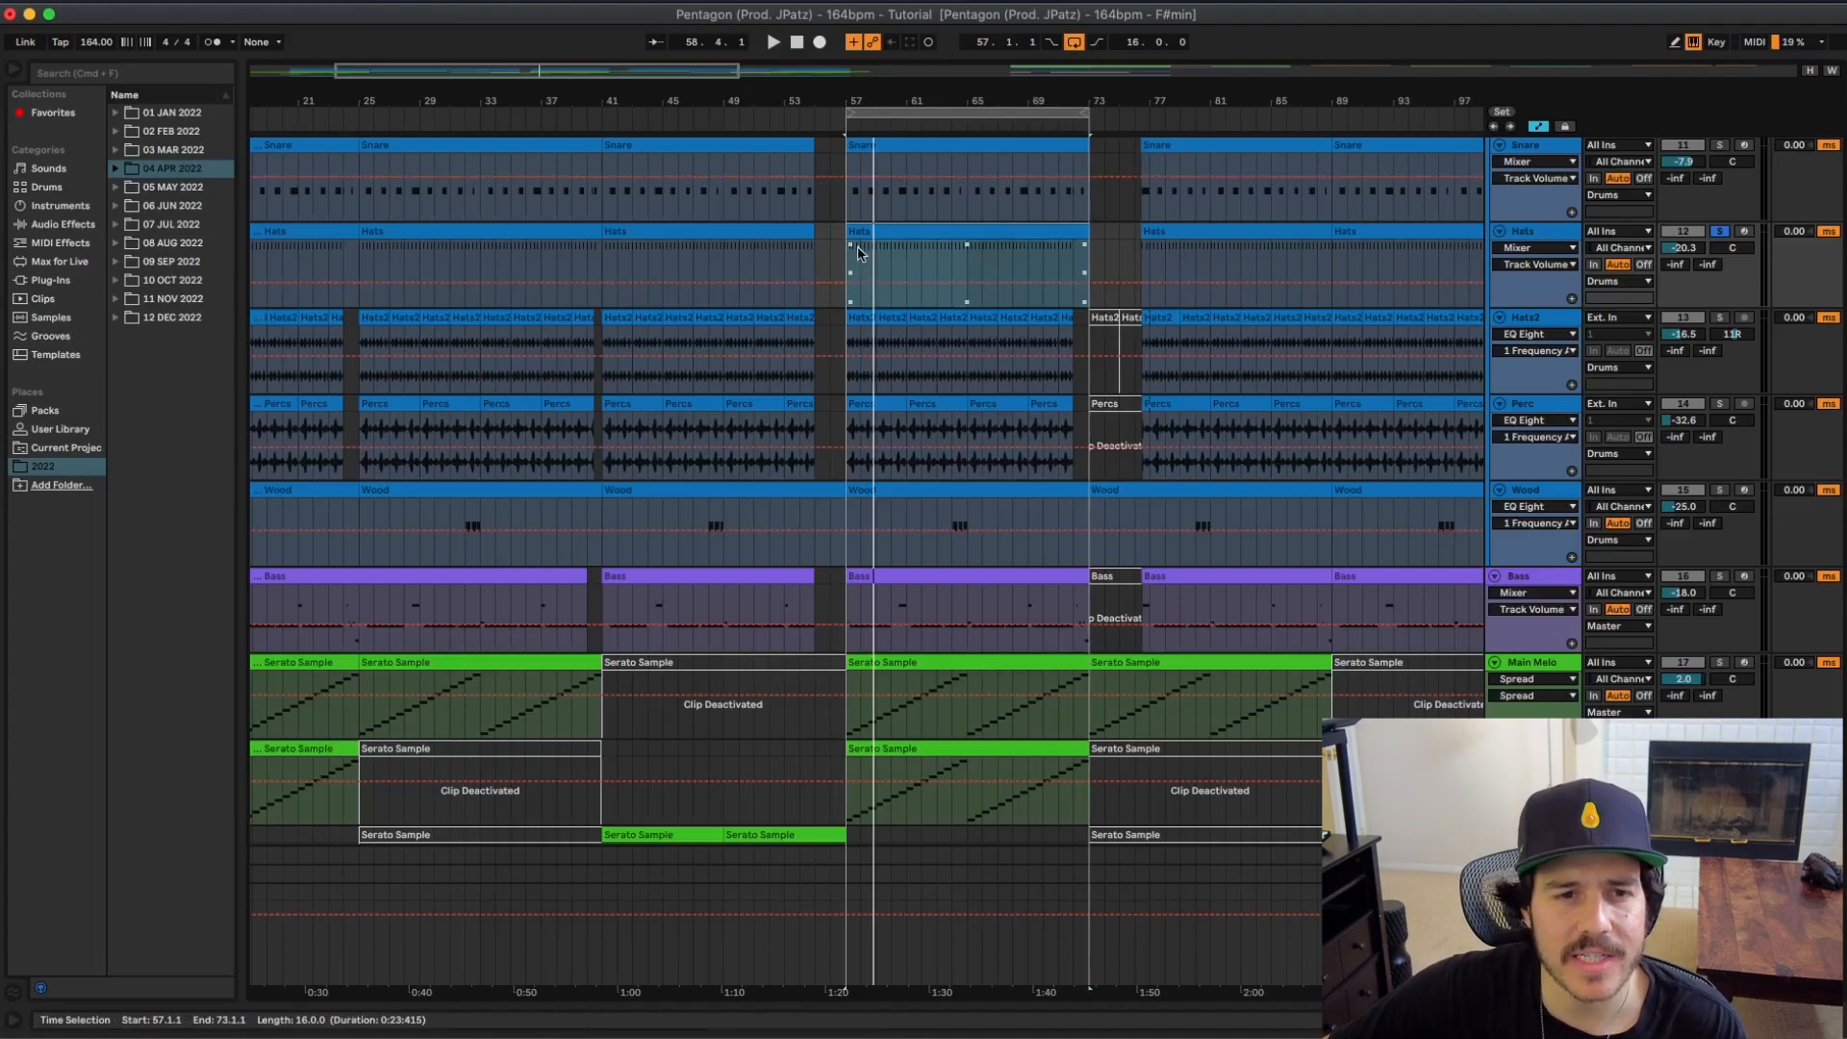
left_click_drag(871, 102, 870, 139)
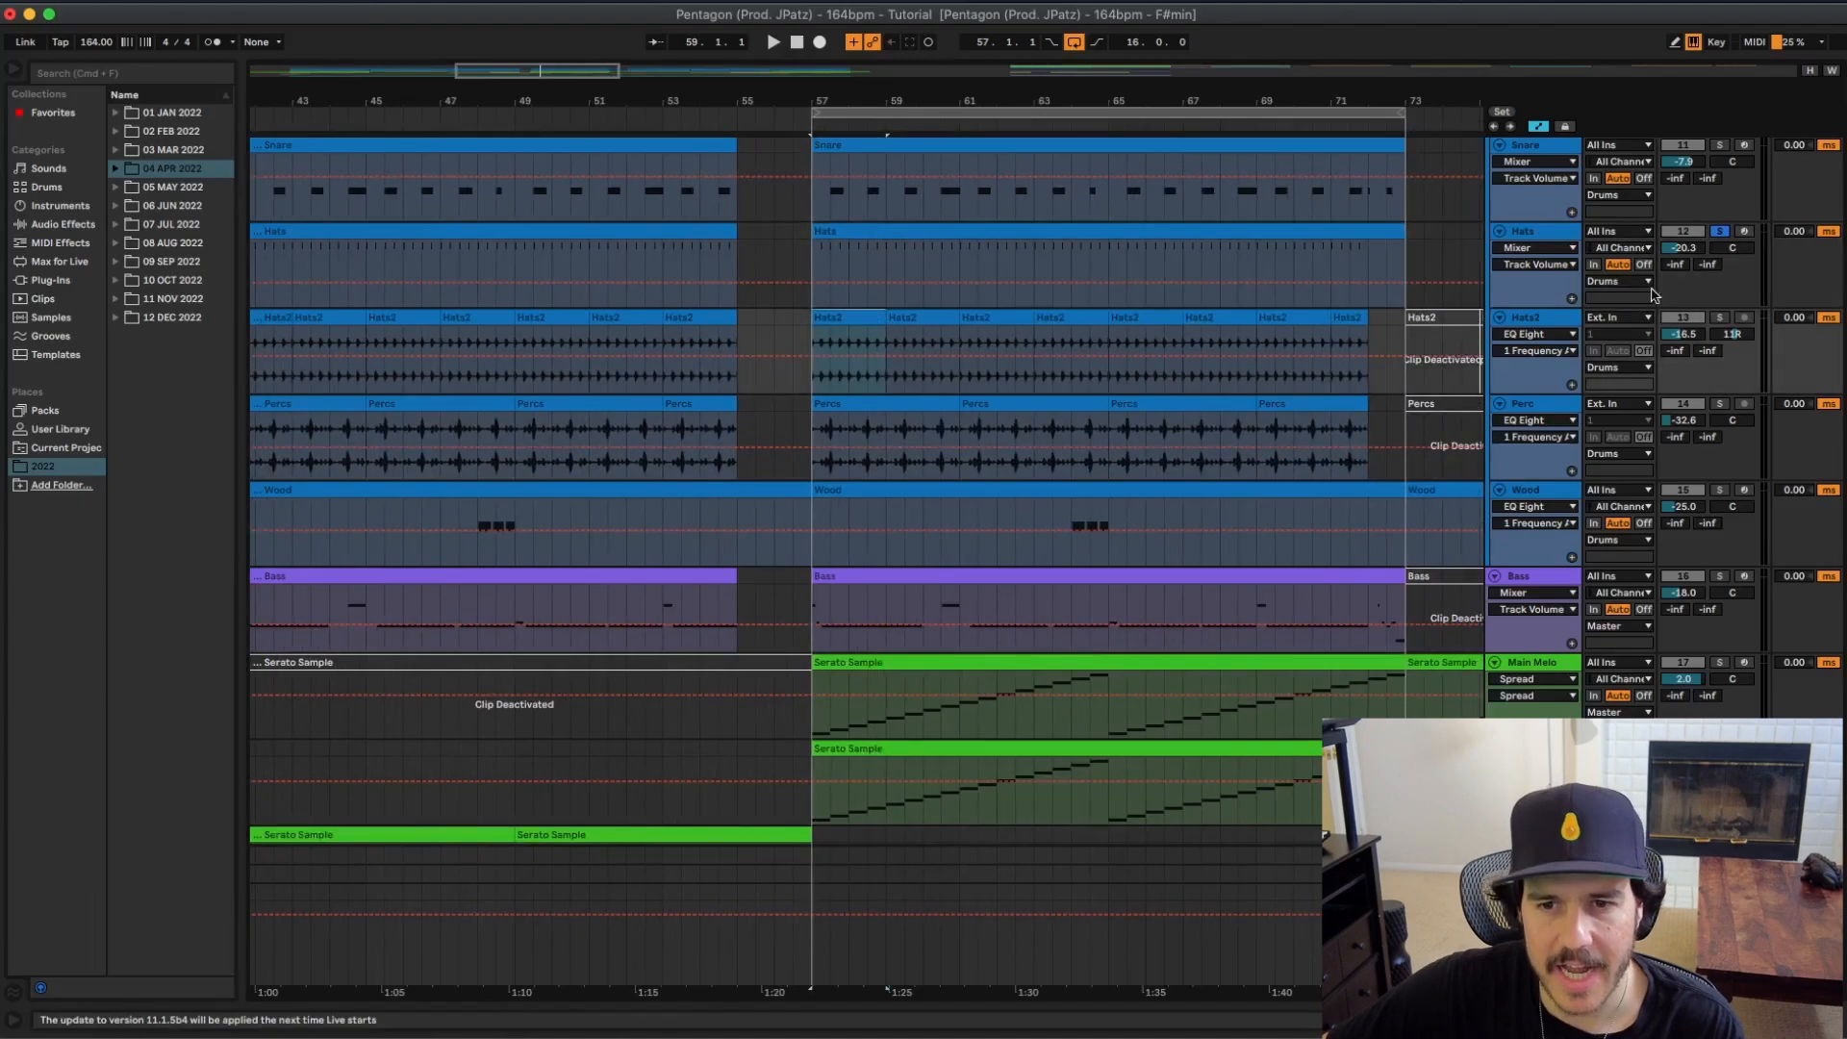
left_click(1719, 319)
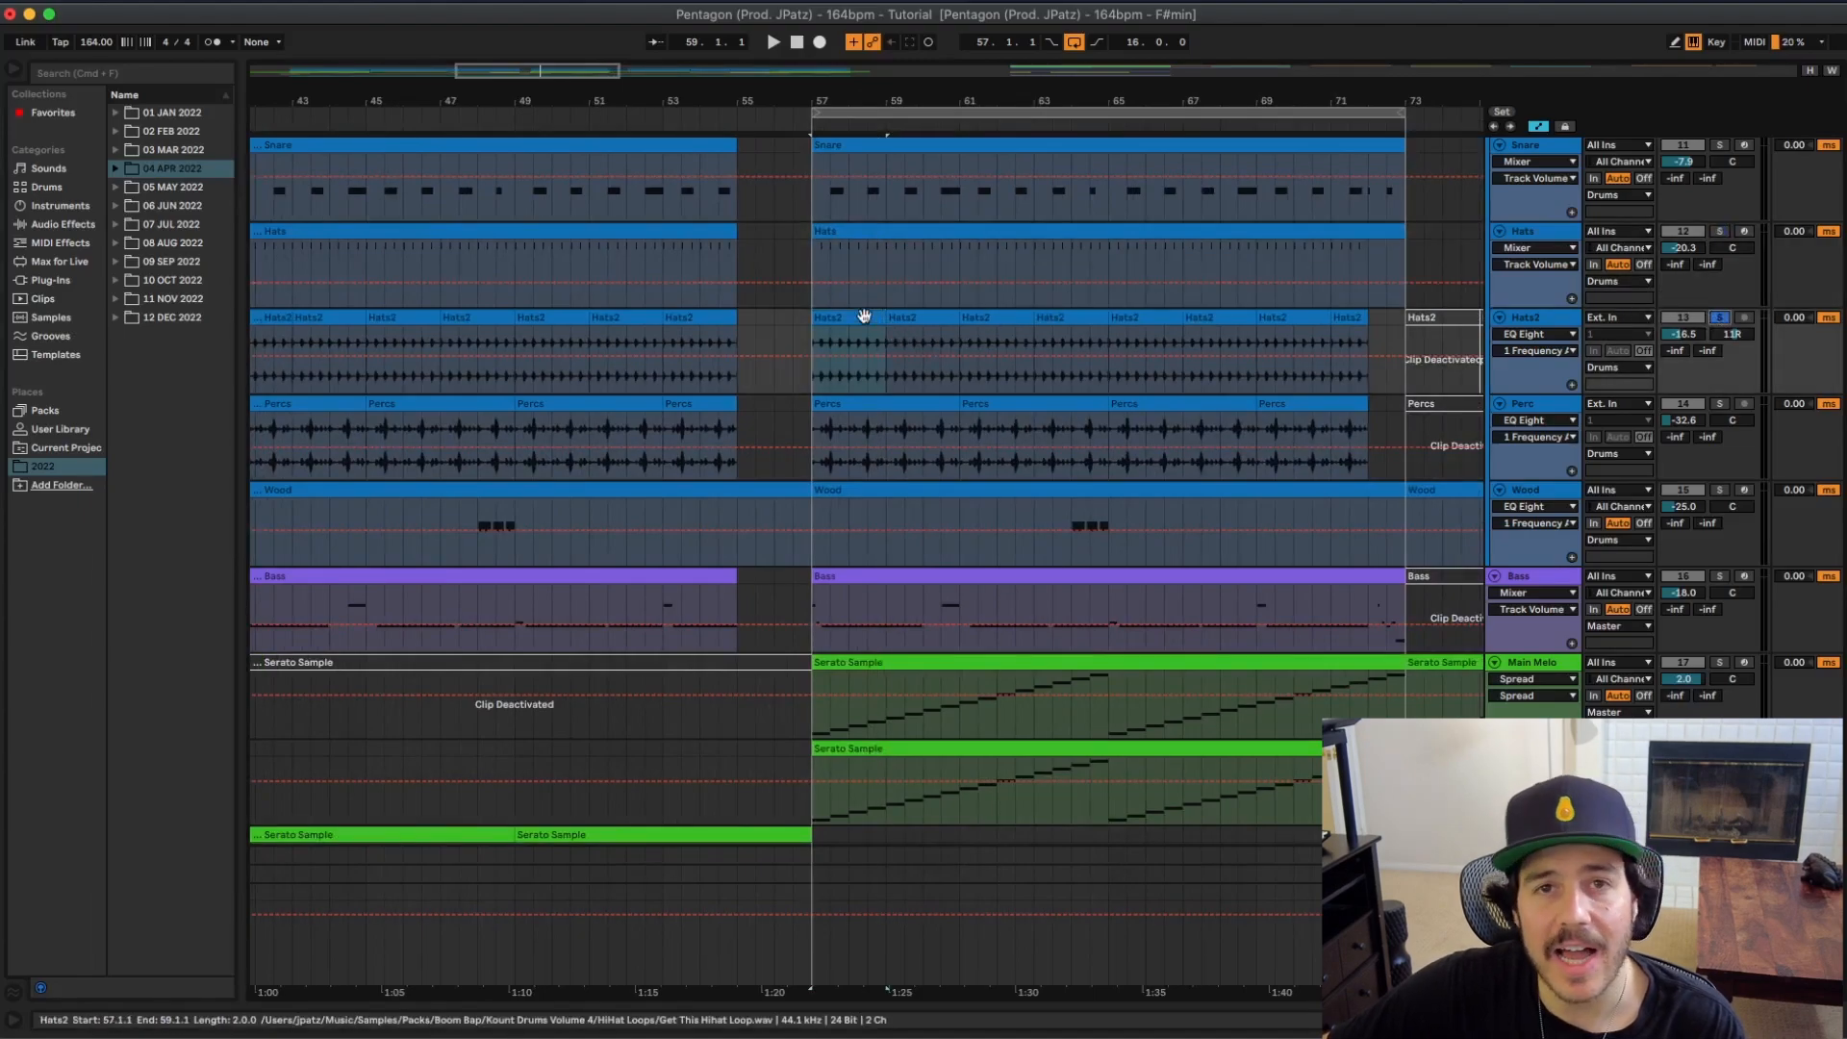
key("space")
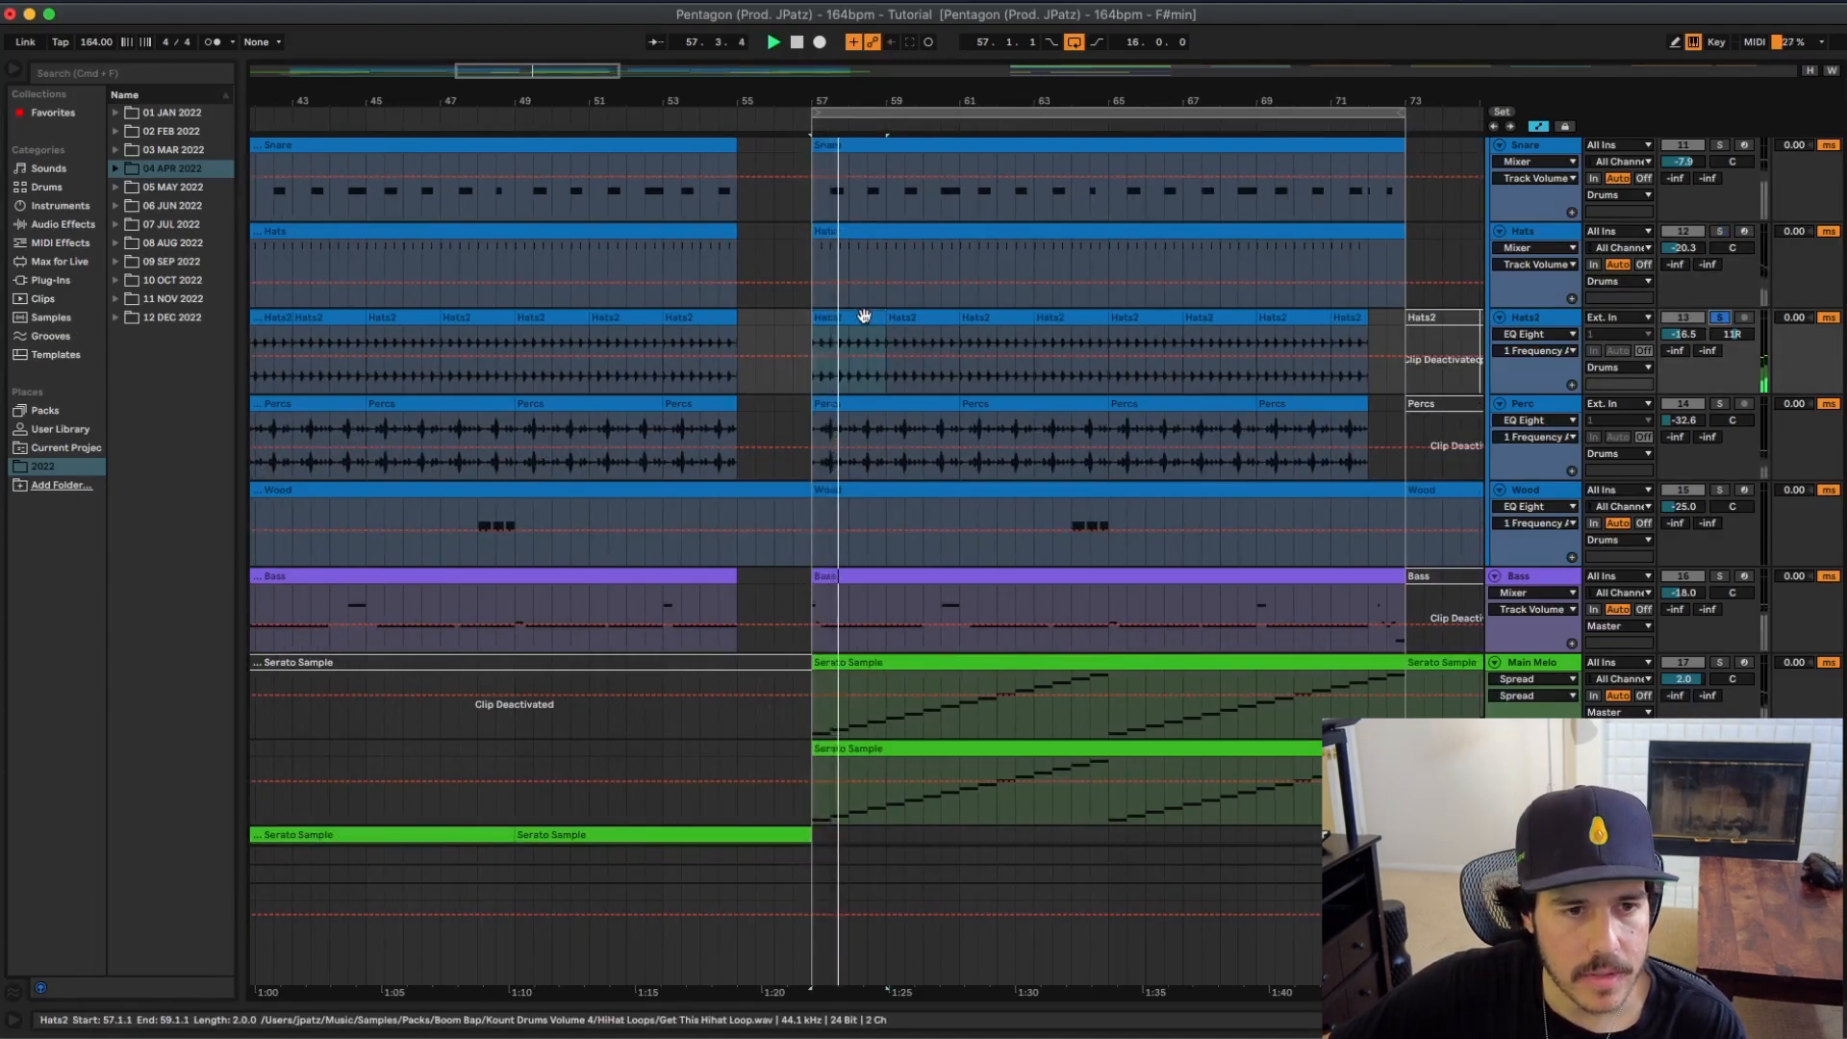
double_click(864, 317)
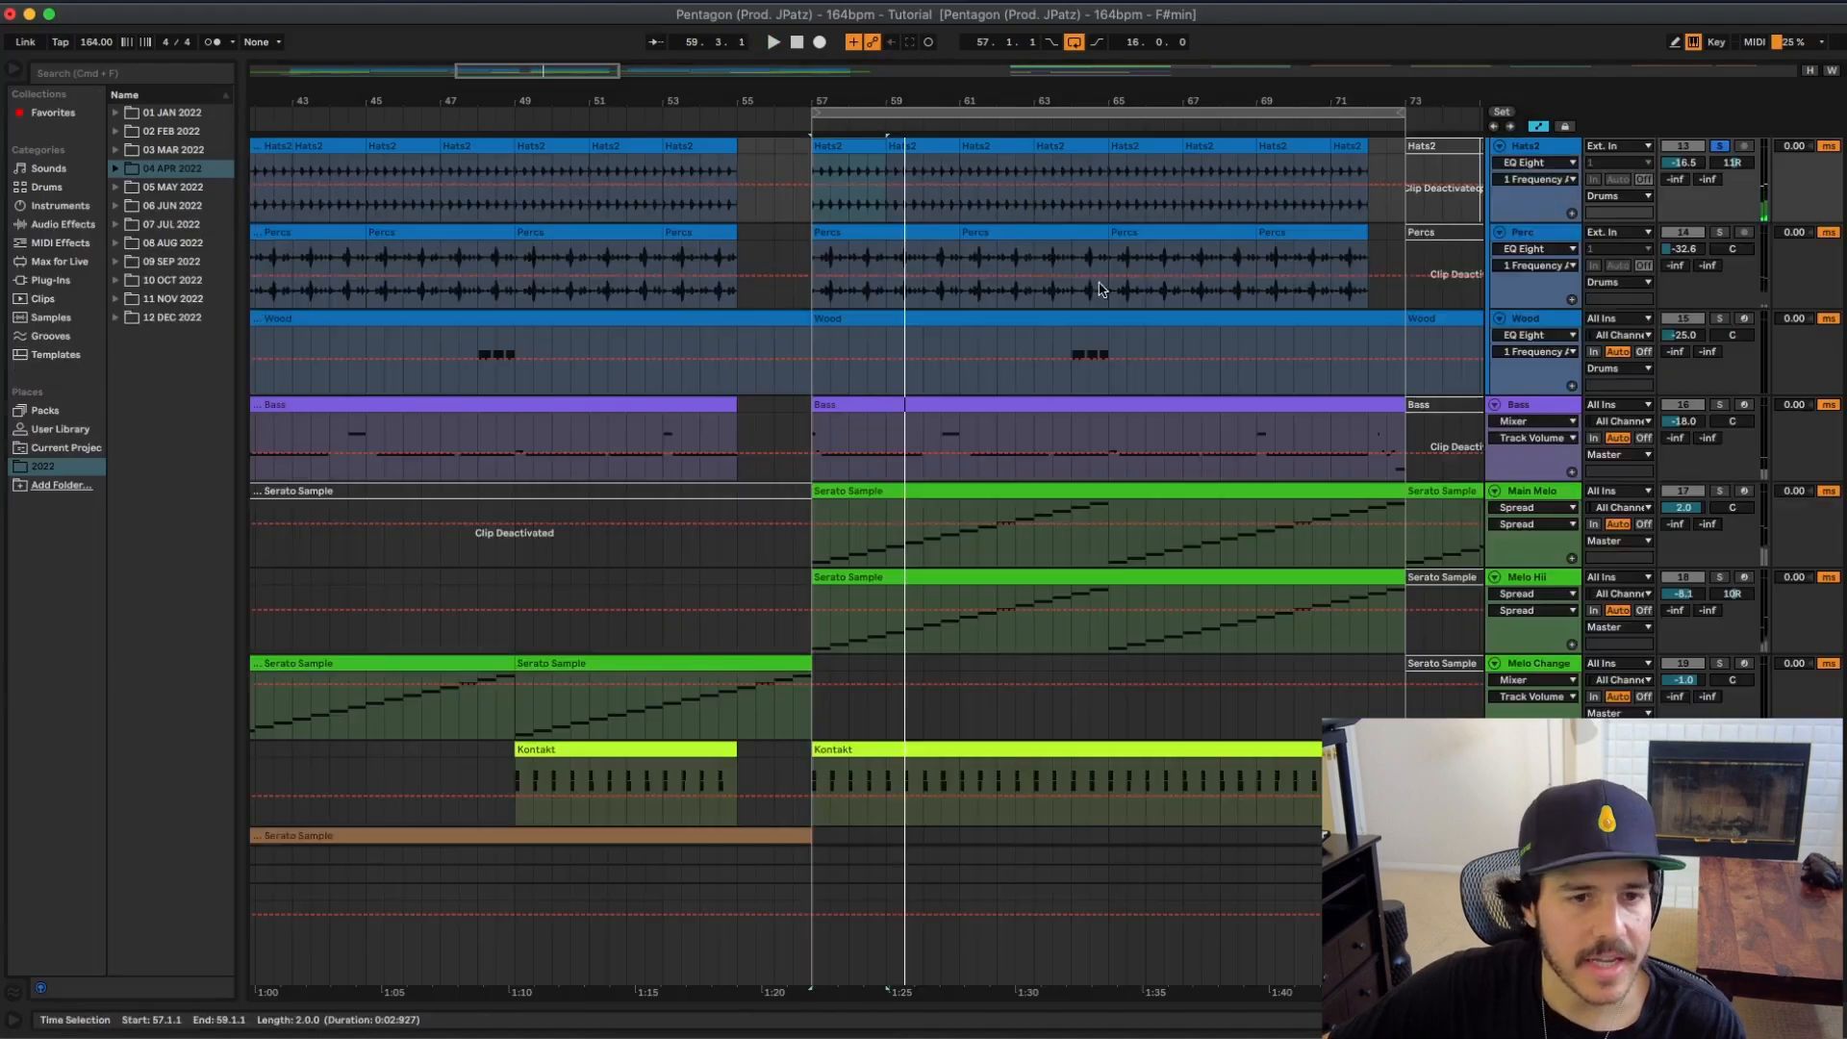
scroll(1333, 338, "up", 1)
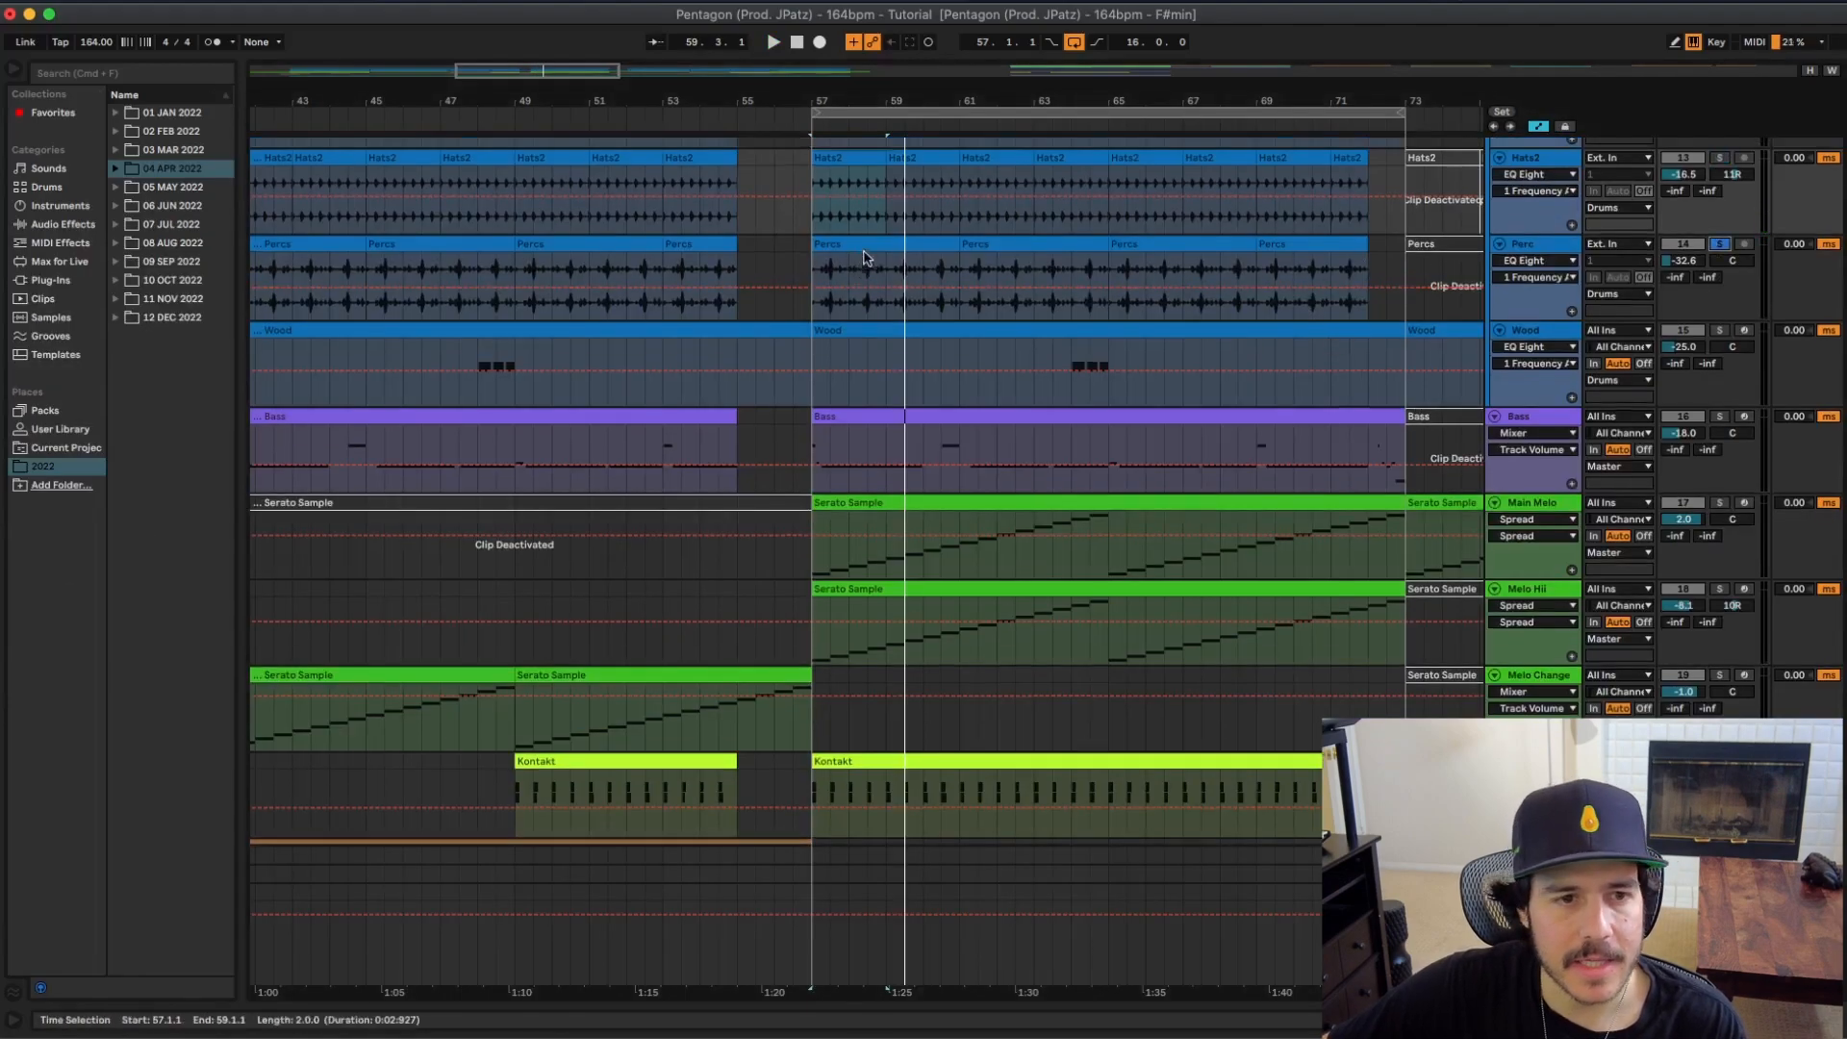
double_click(860, 260)
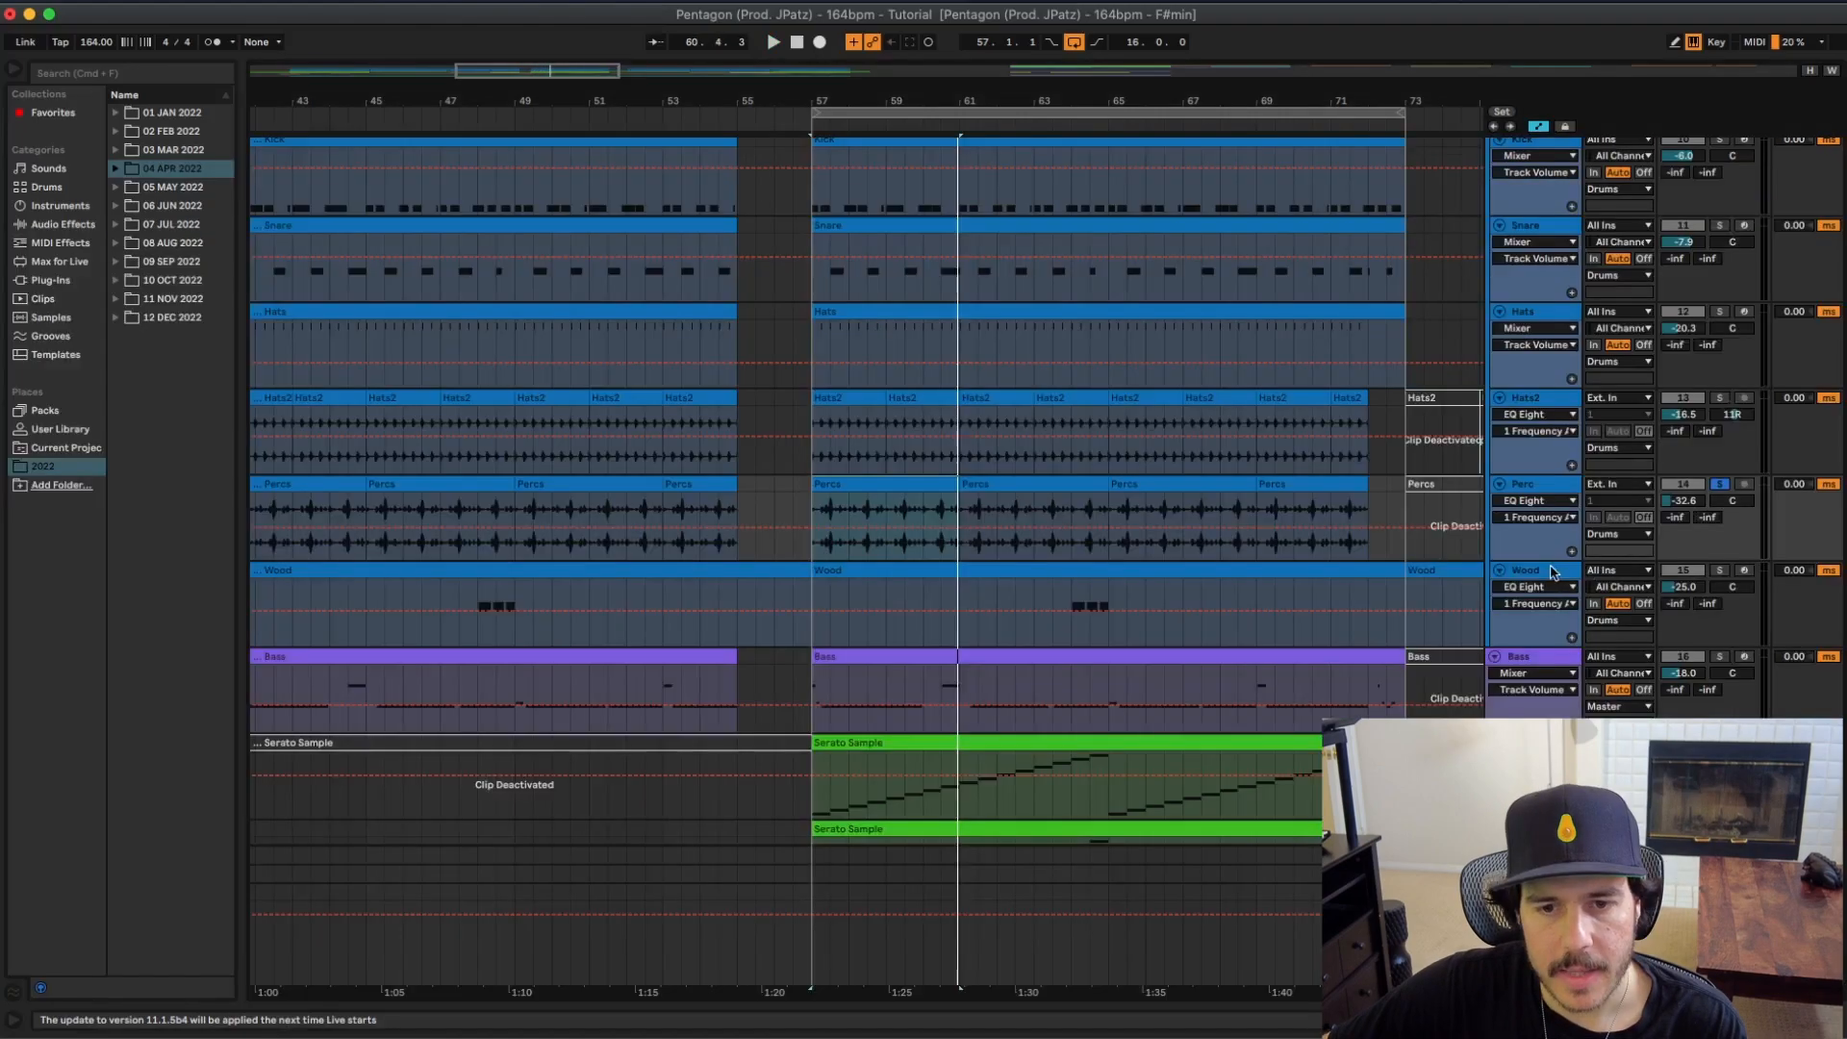
Step: Solo the Wood track, play its hits from bar 64, and review its device chain before hiding it
left_click(1719, 569)
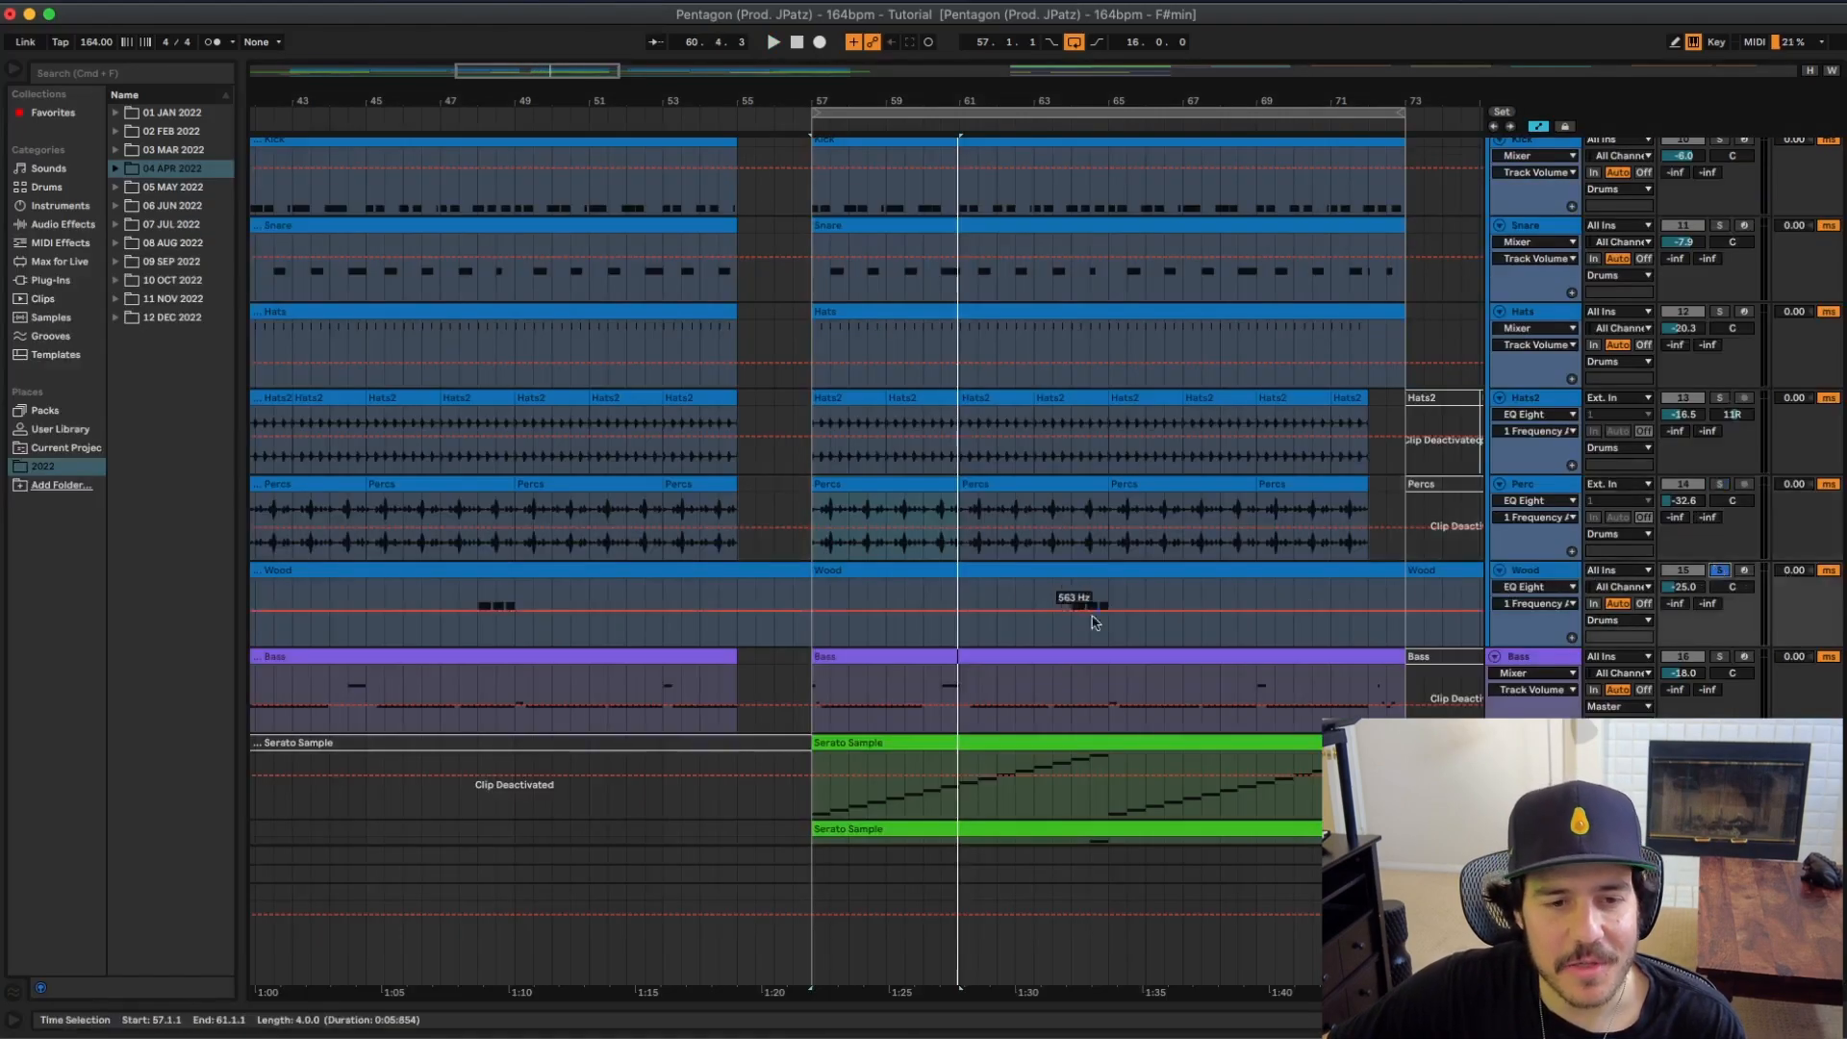
left_click(1071, 625)
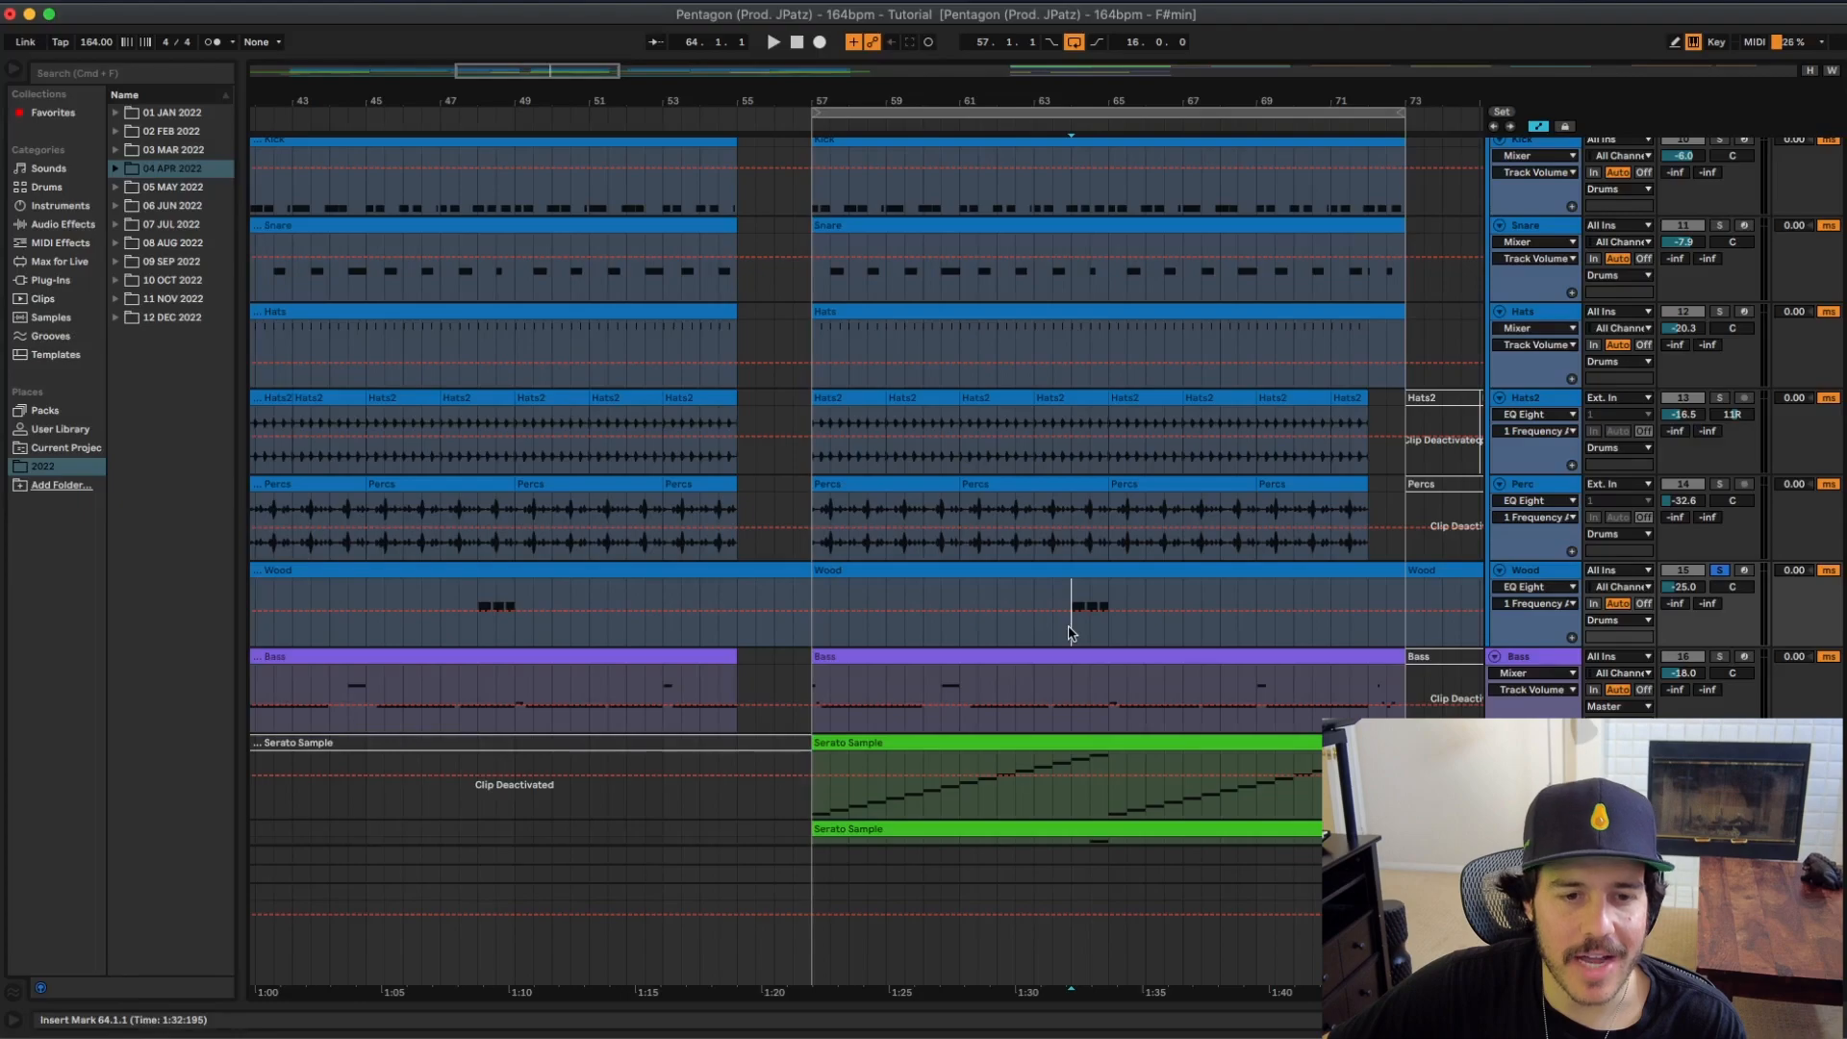
double_click(1560, 571)
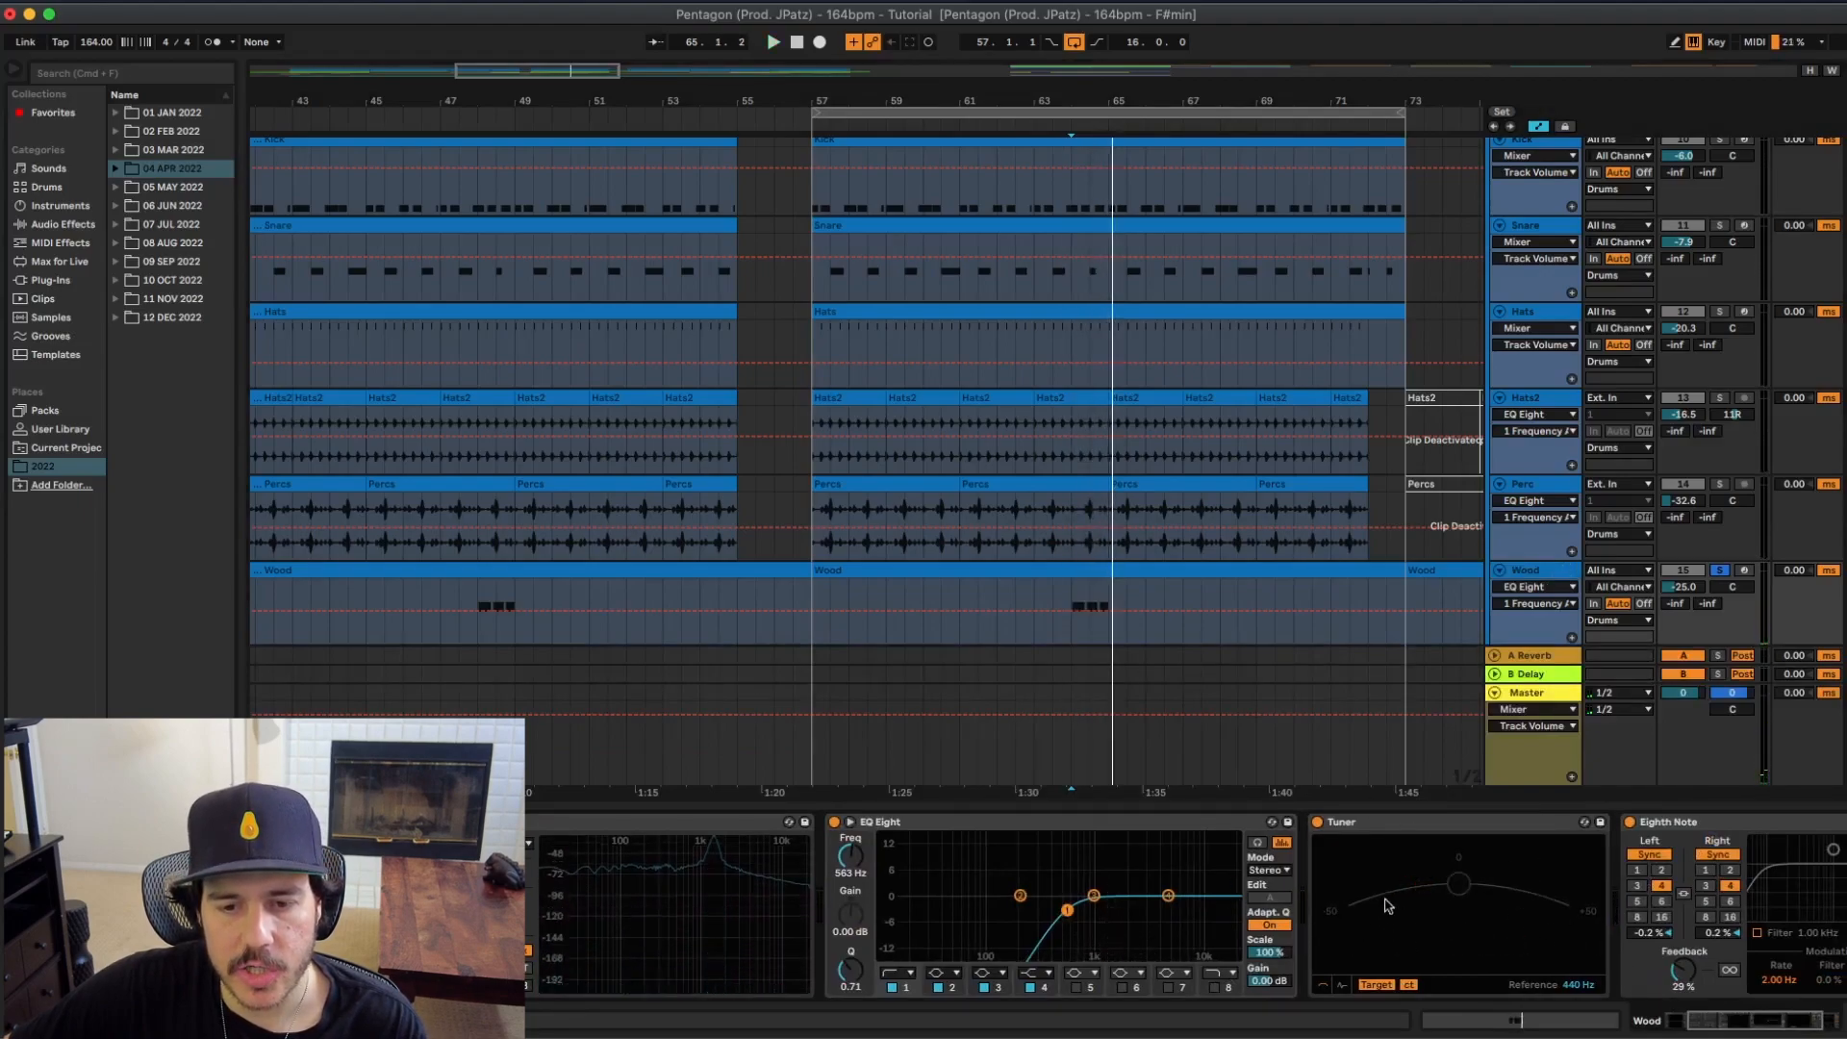
scroll(1456, 878, "left", 3)
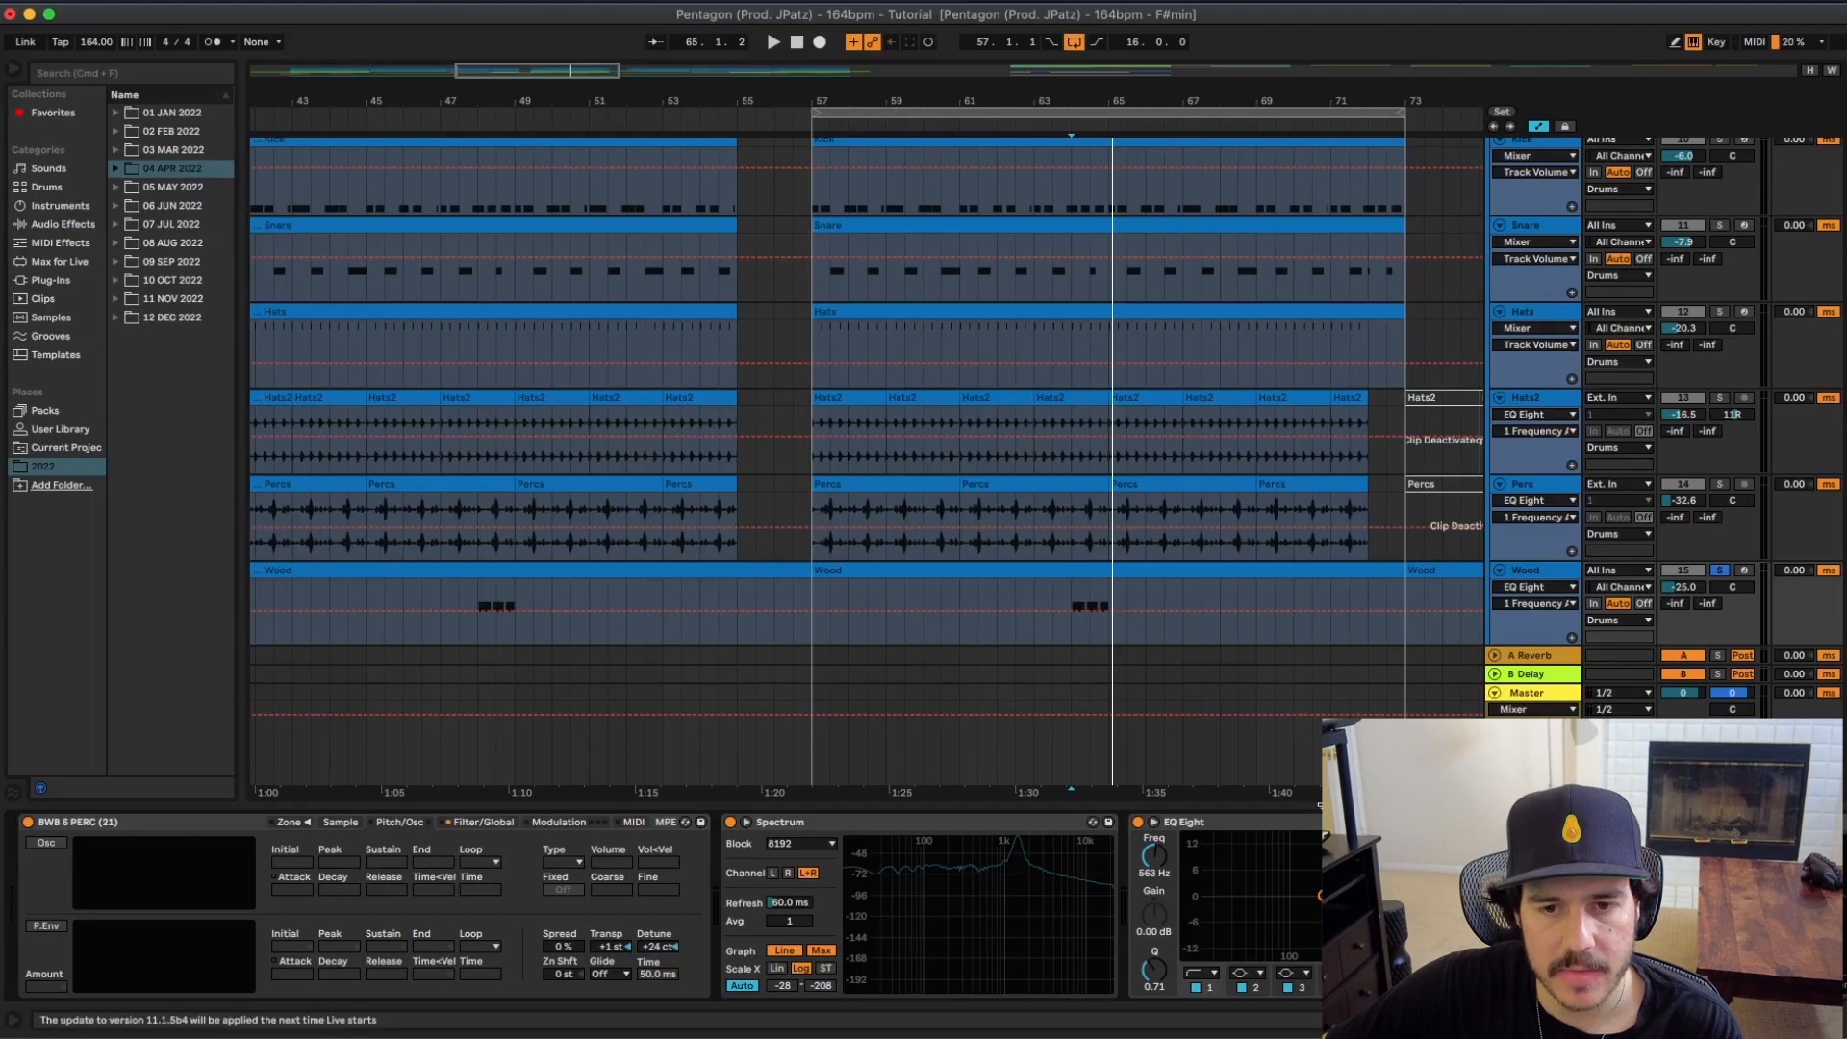
left_click_drag(1320, 805, 1320, 995)
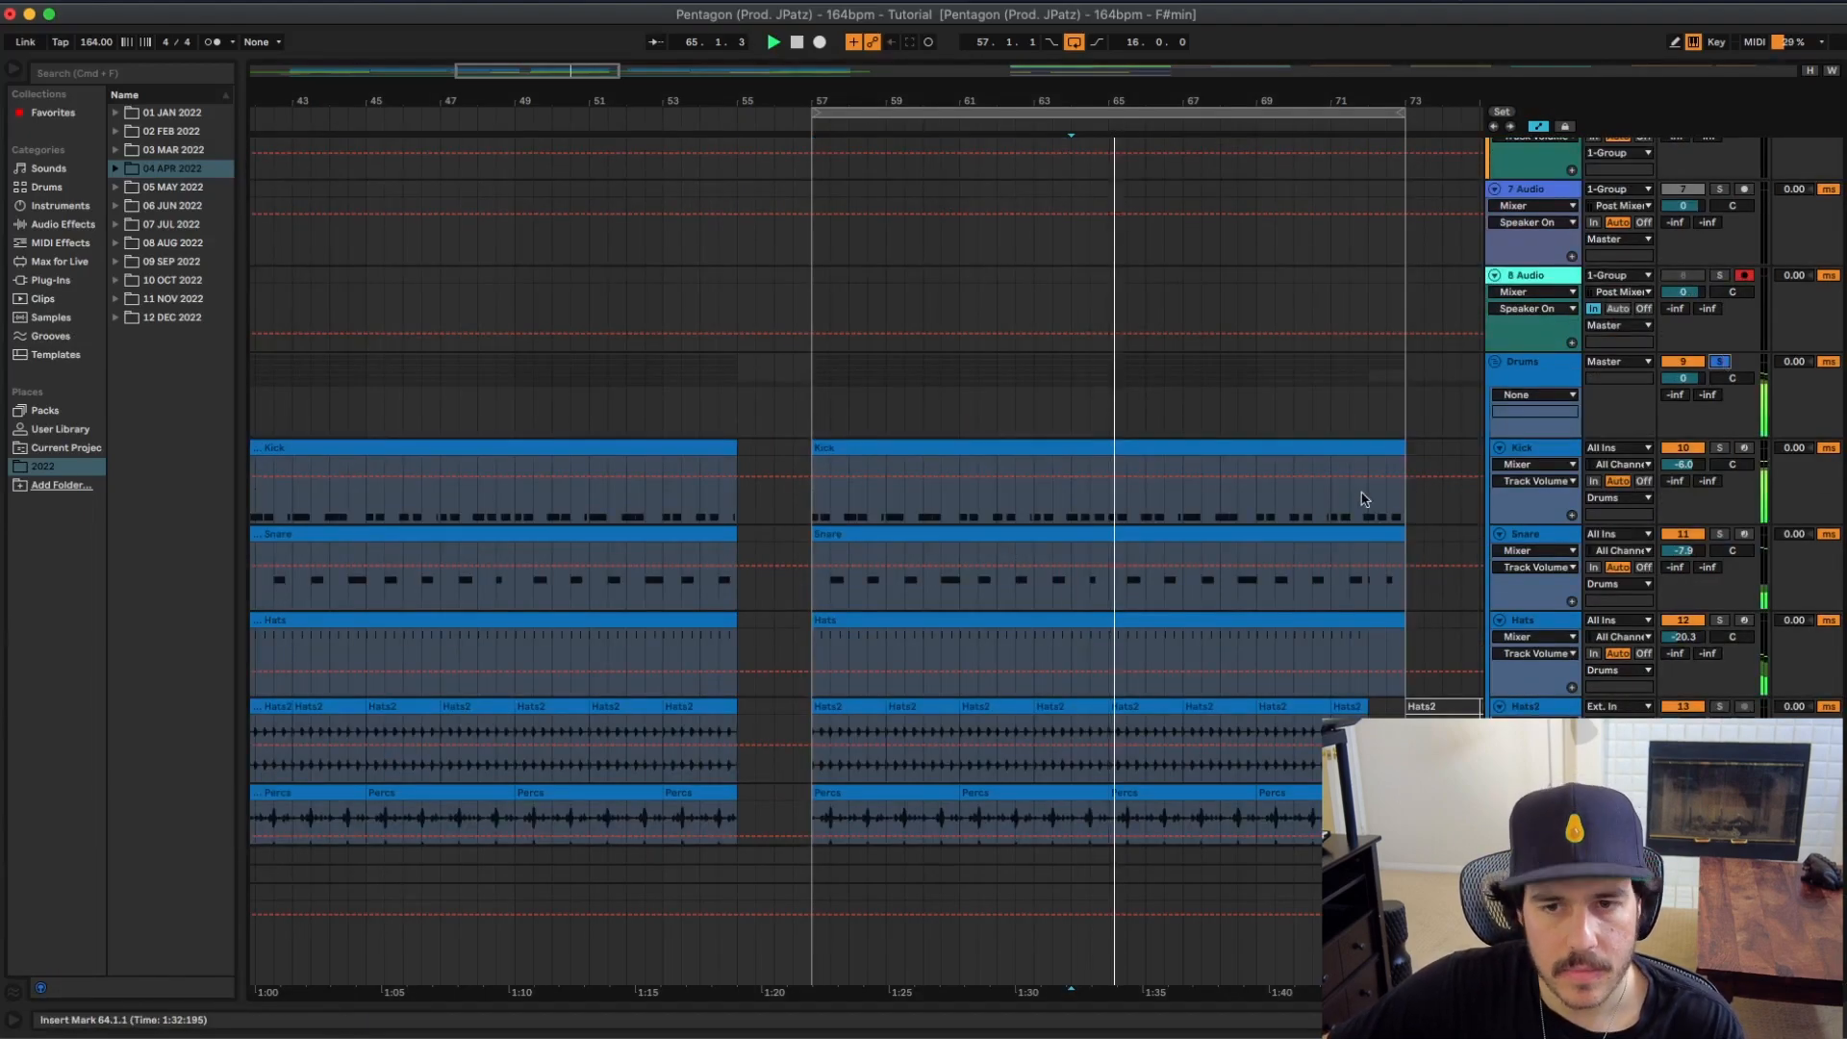
Step: Play the whole Drums group soloed and look over its tracks
scroll(1440, 529, "down", 6)
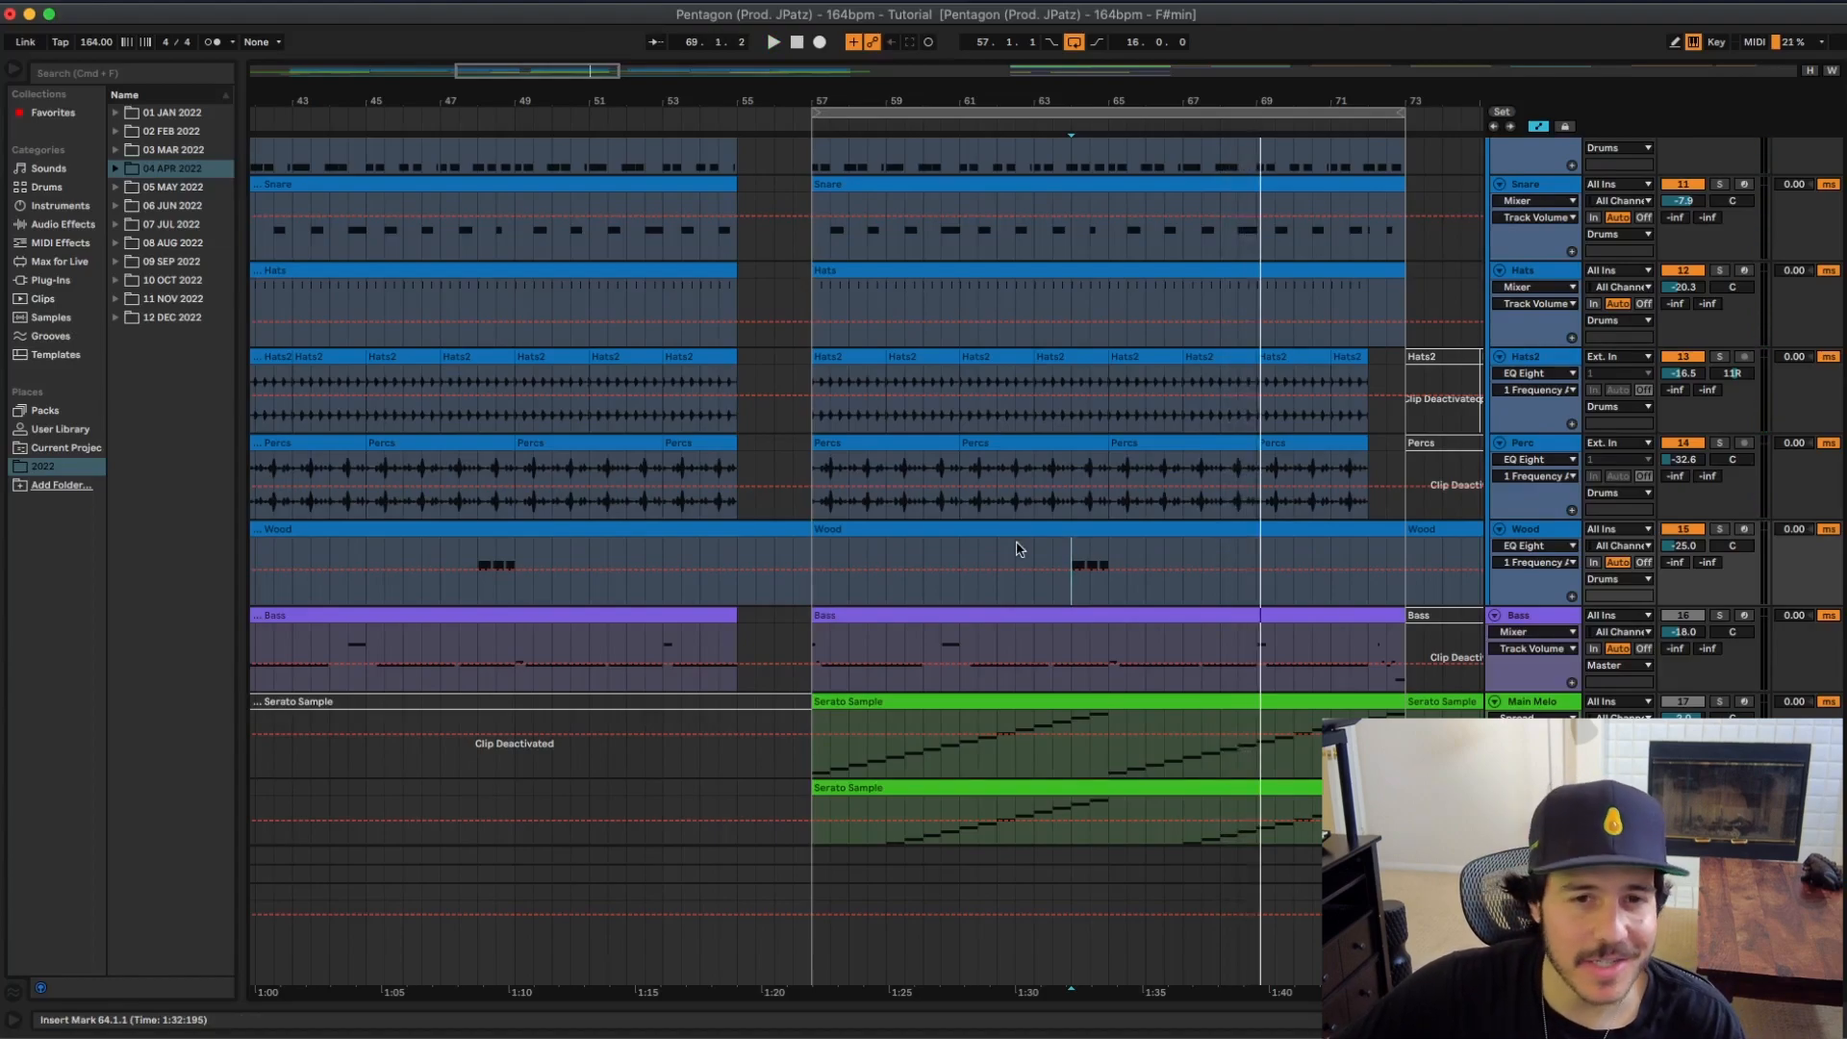
scroll(1035, 539, "down", 2)
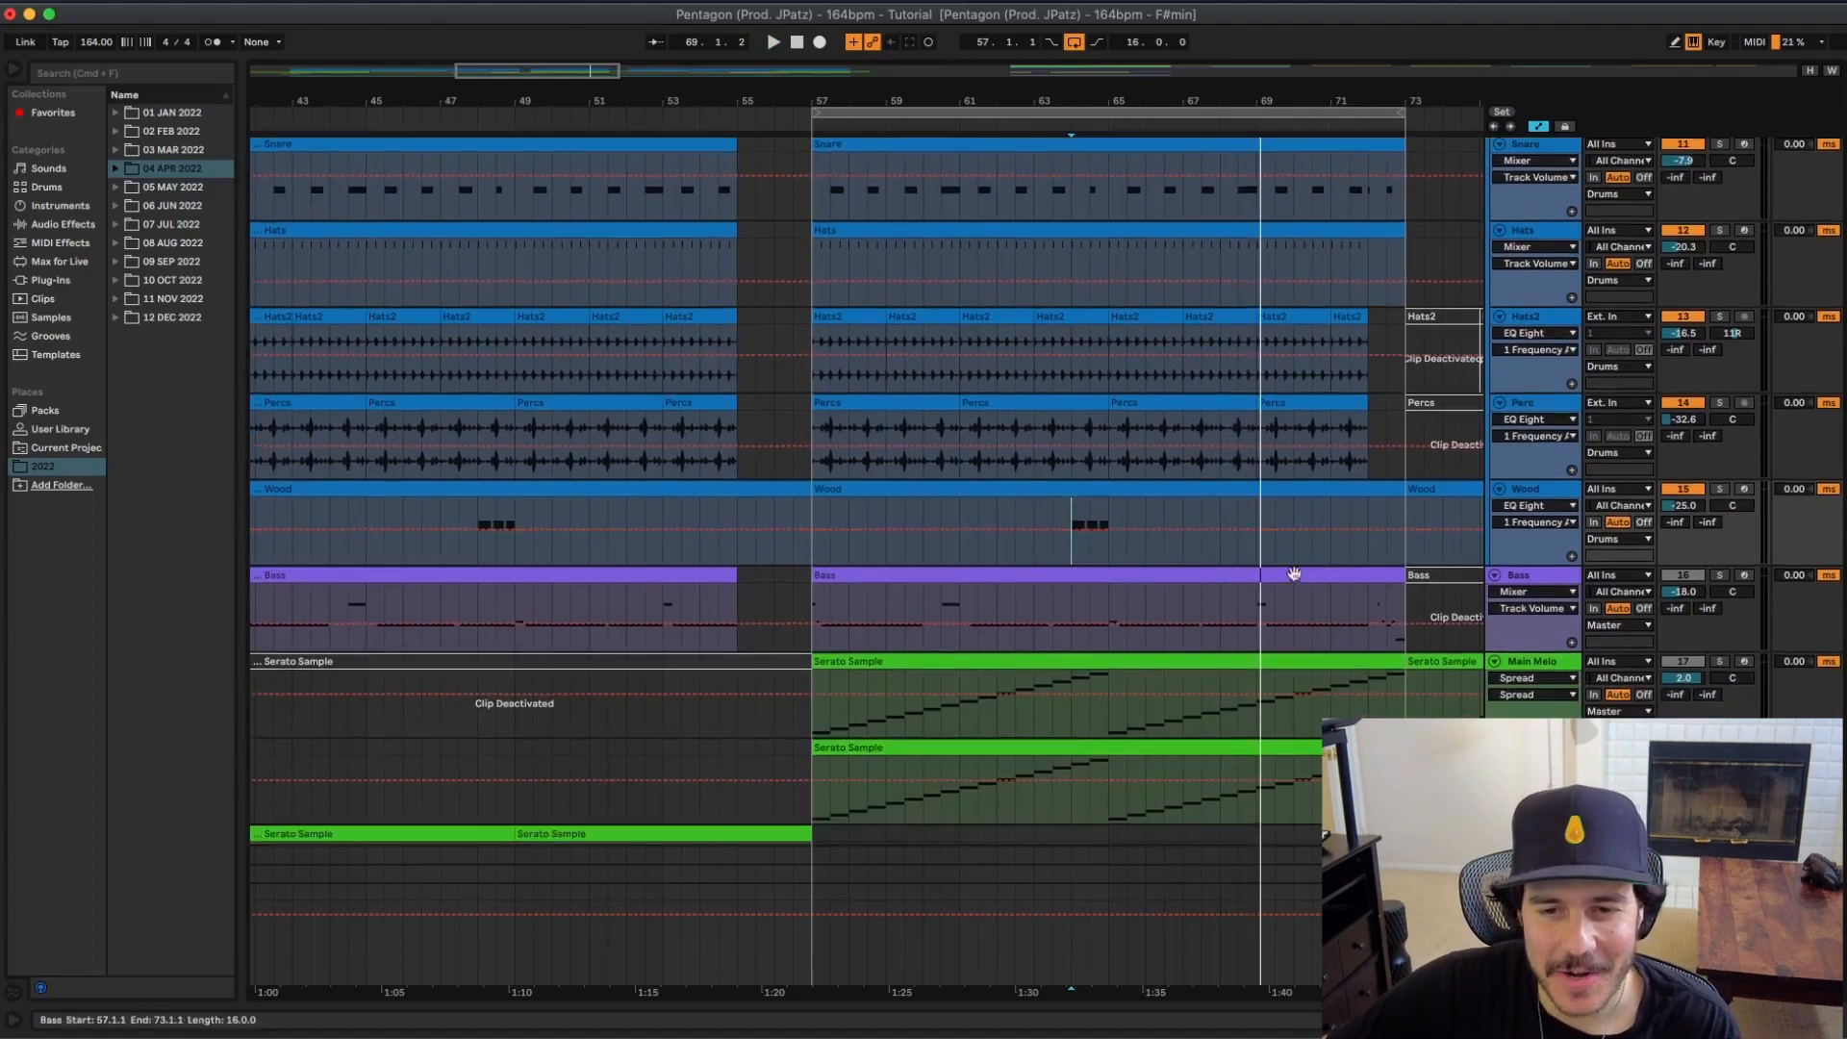
Step: Solo the Bass track, play its clip from bar 57, and view its Kontakt and Mono devices
left_click(1719, 540)
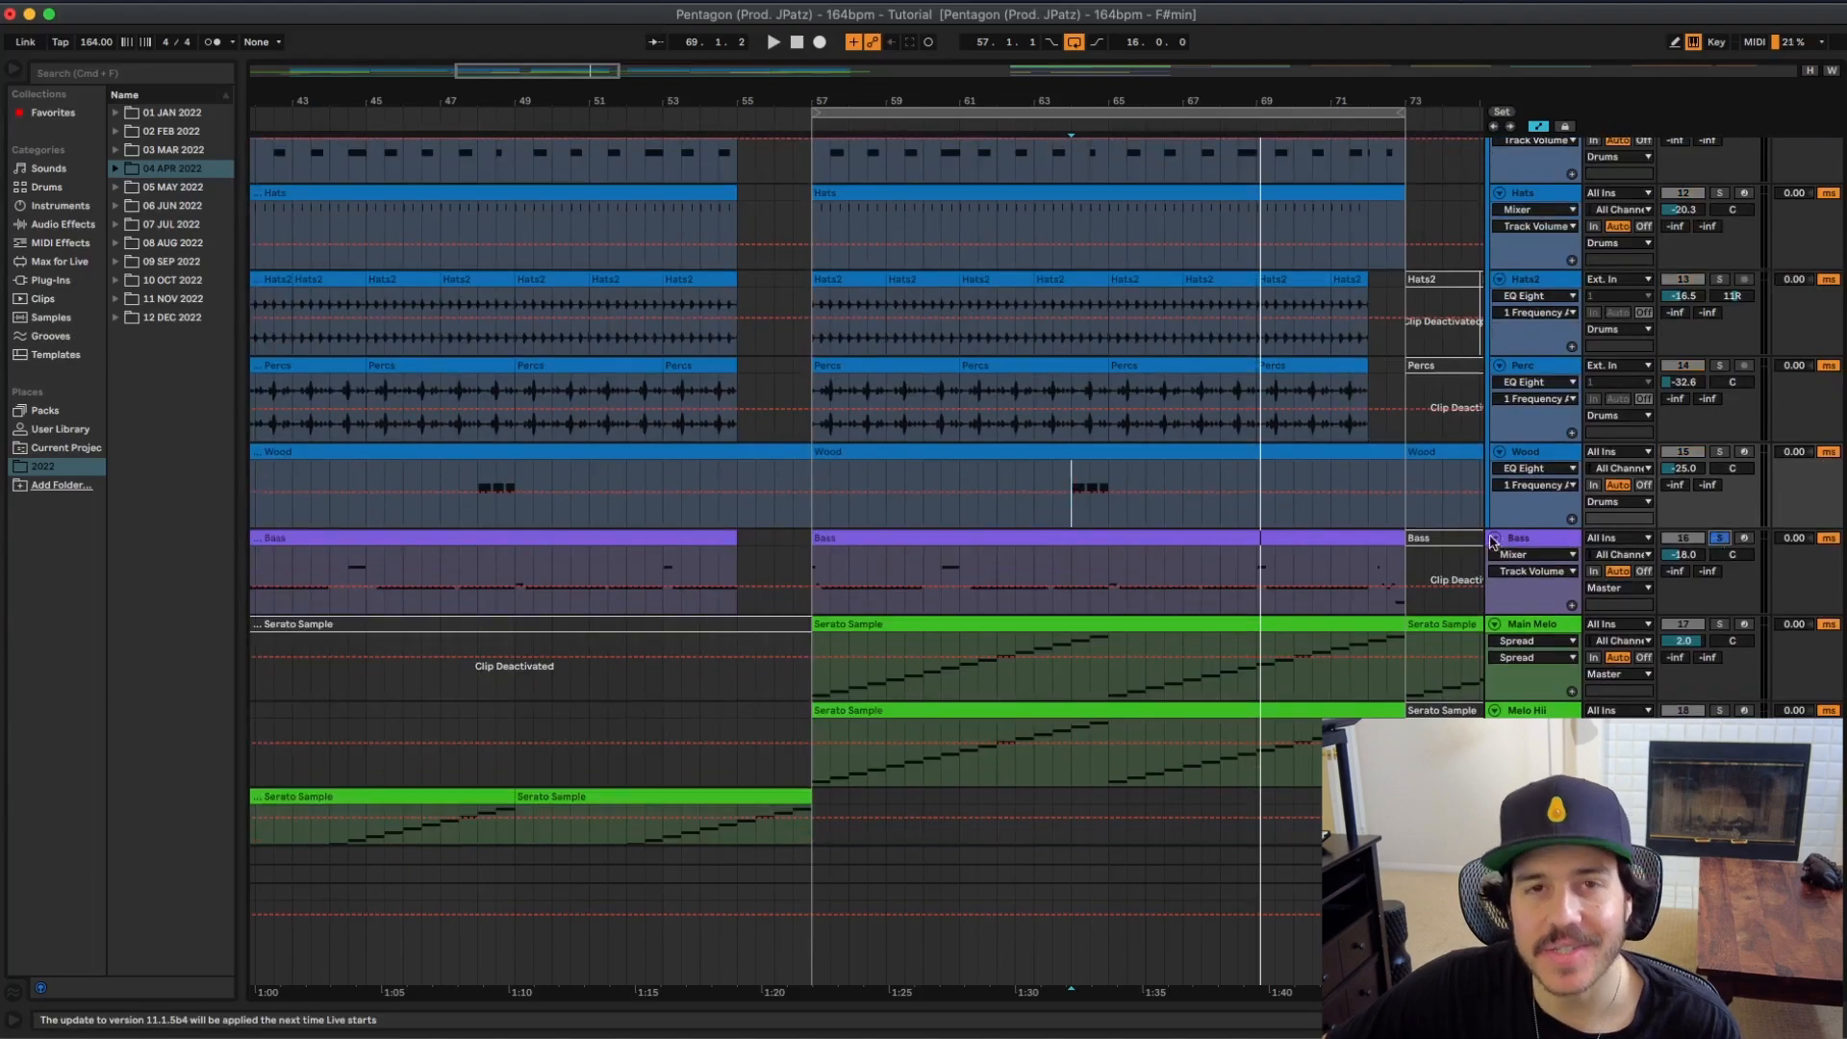
key("space")
double_click(1114, 535)
key("space")
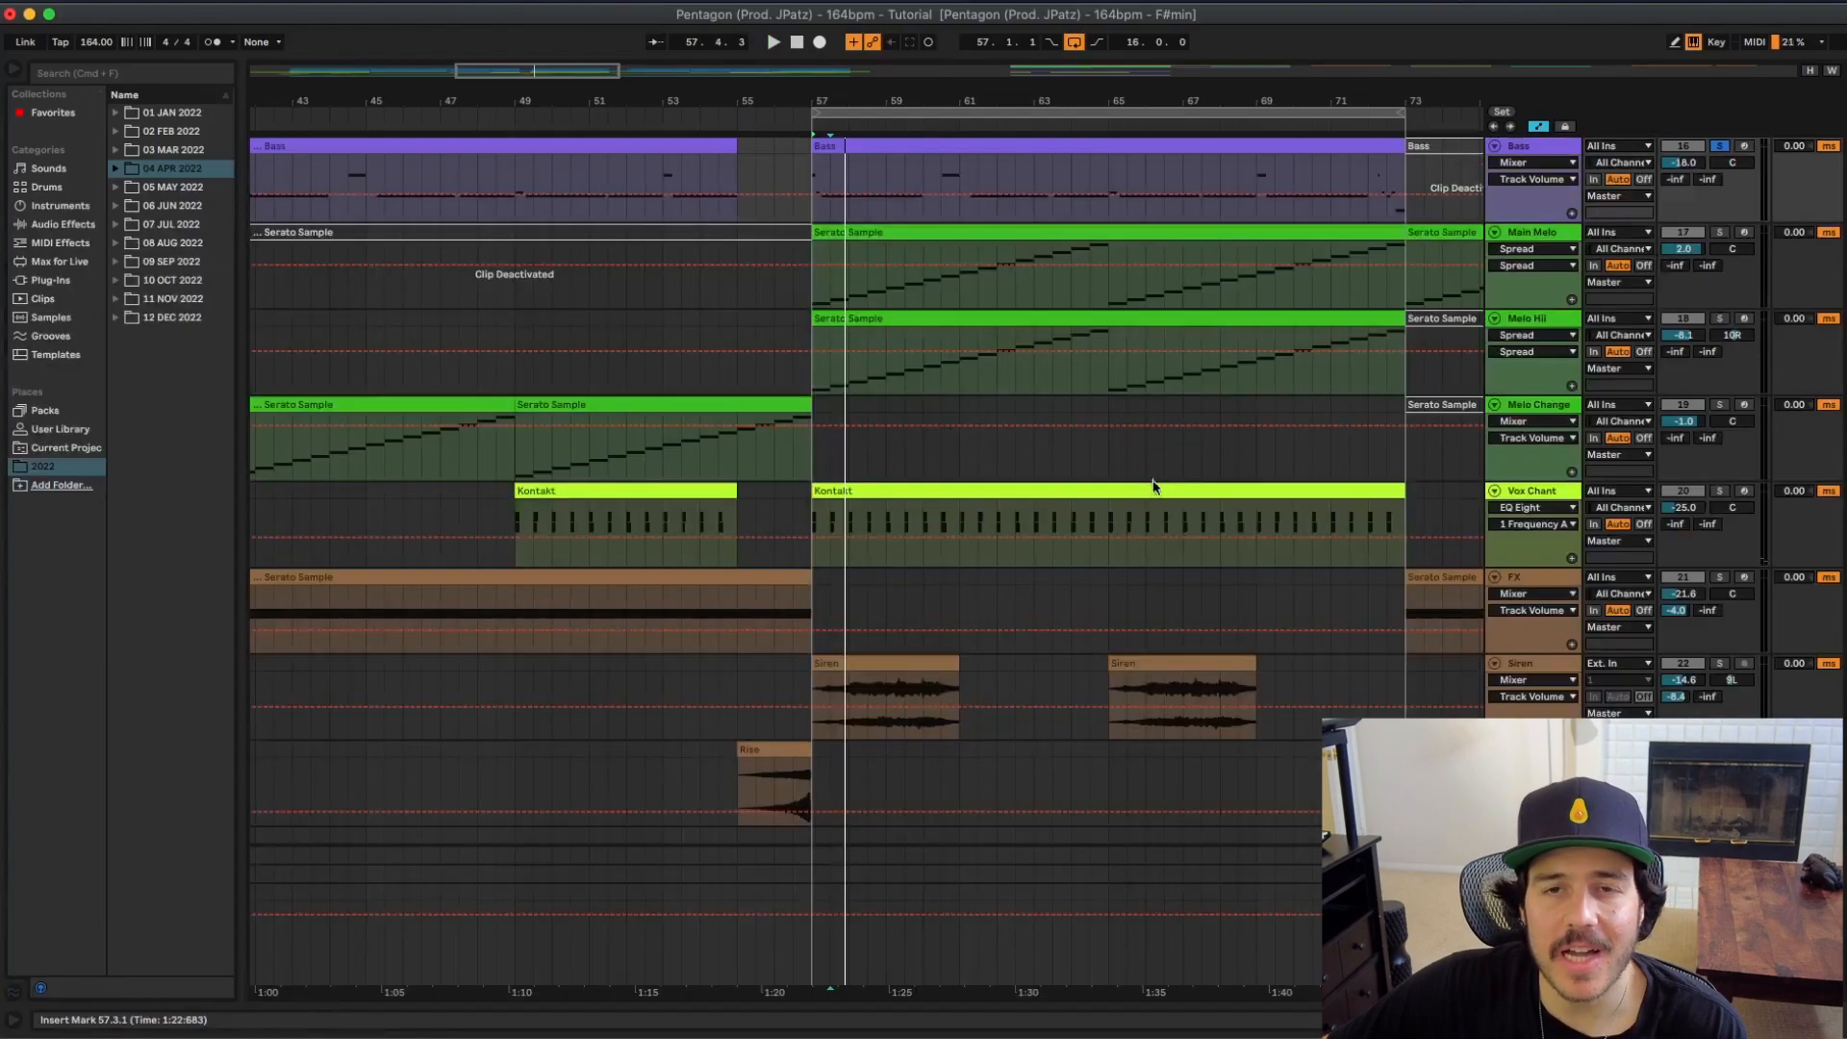
scroll(1116, 529, "up", 5)
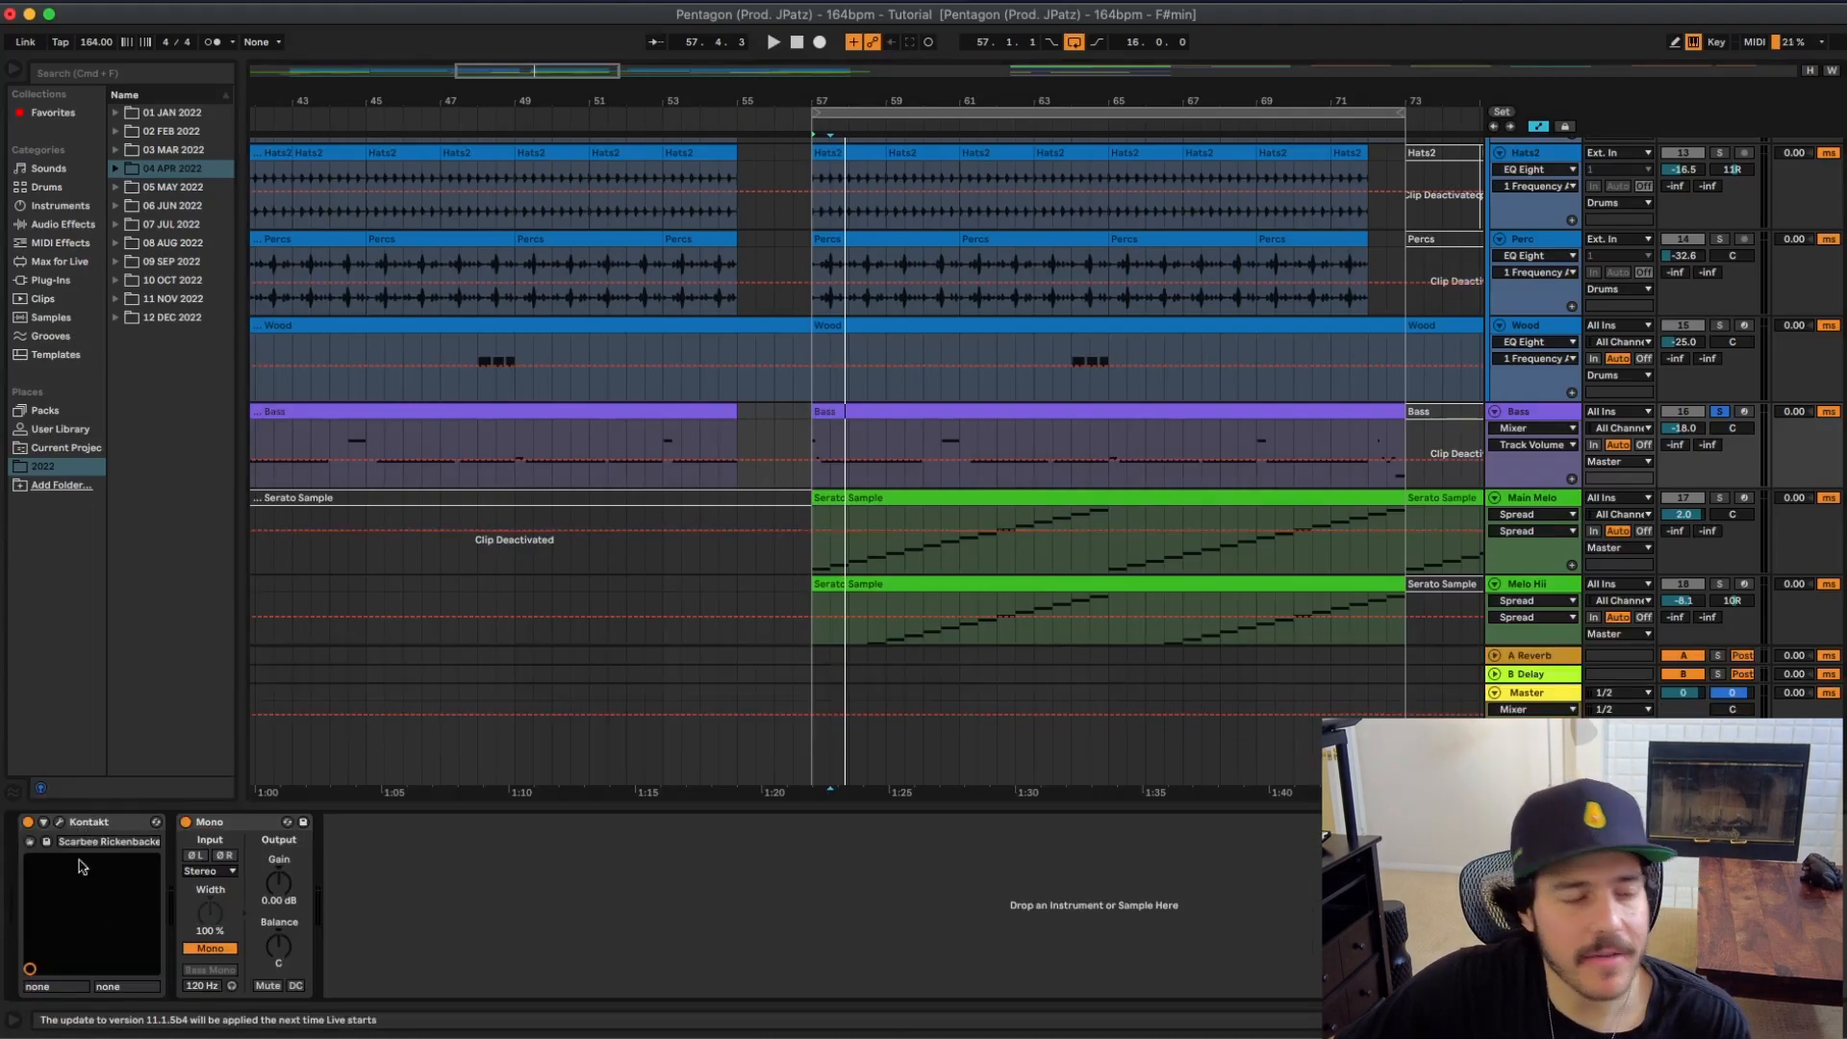
left_click(740, 809)
Step: Solo the Drums group together with the Bass track and play them from bar 57
scroll(1381, 598, "up", 4)
scroll(1774, 481, "up", 3)
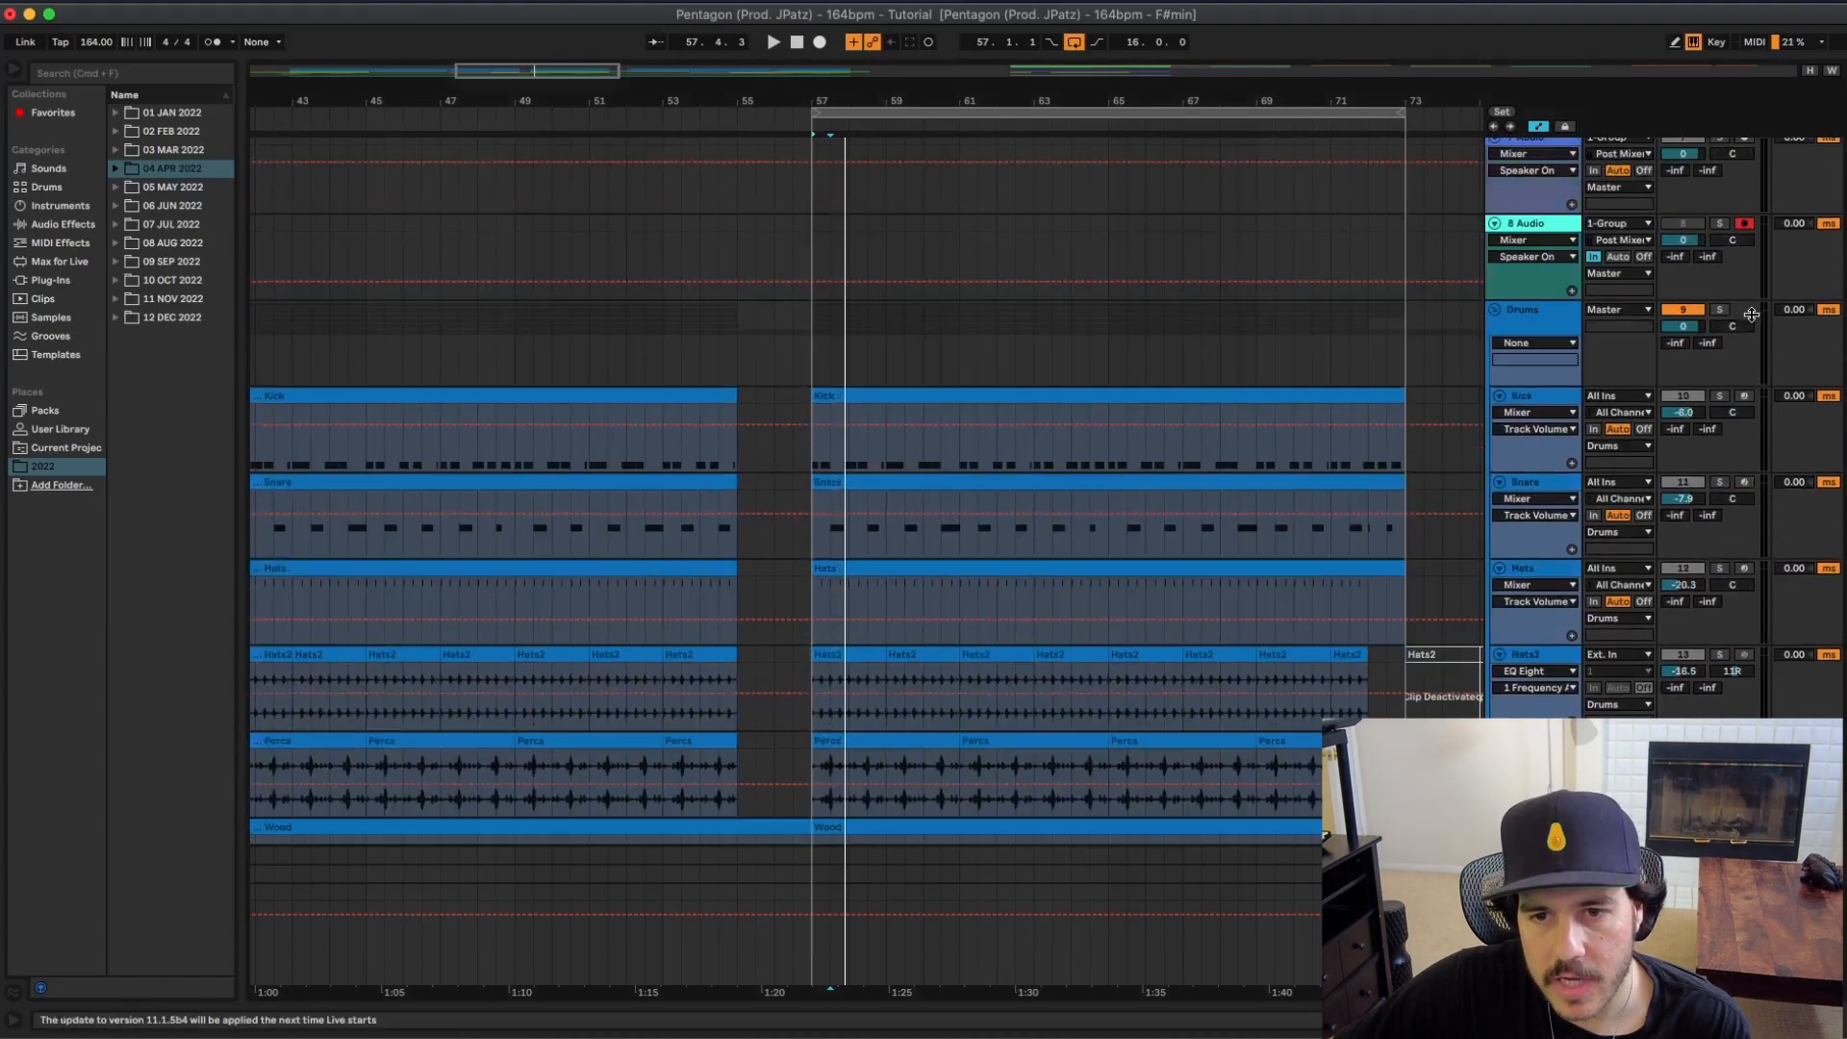
scroll(1629, 397, "down", 4)
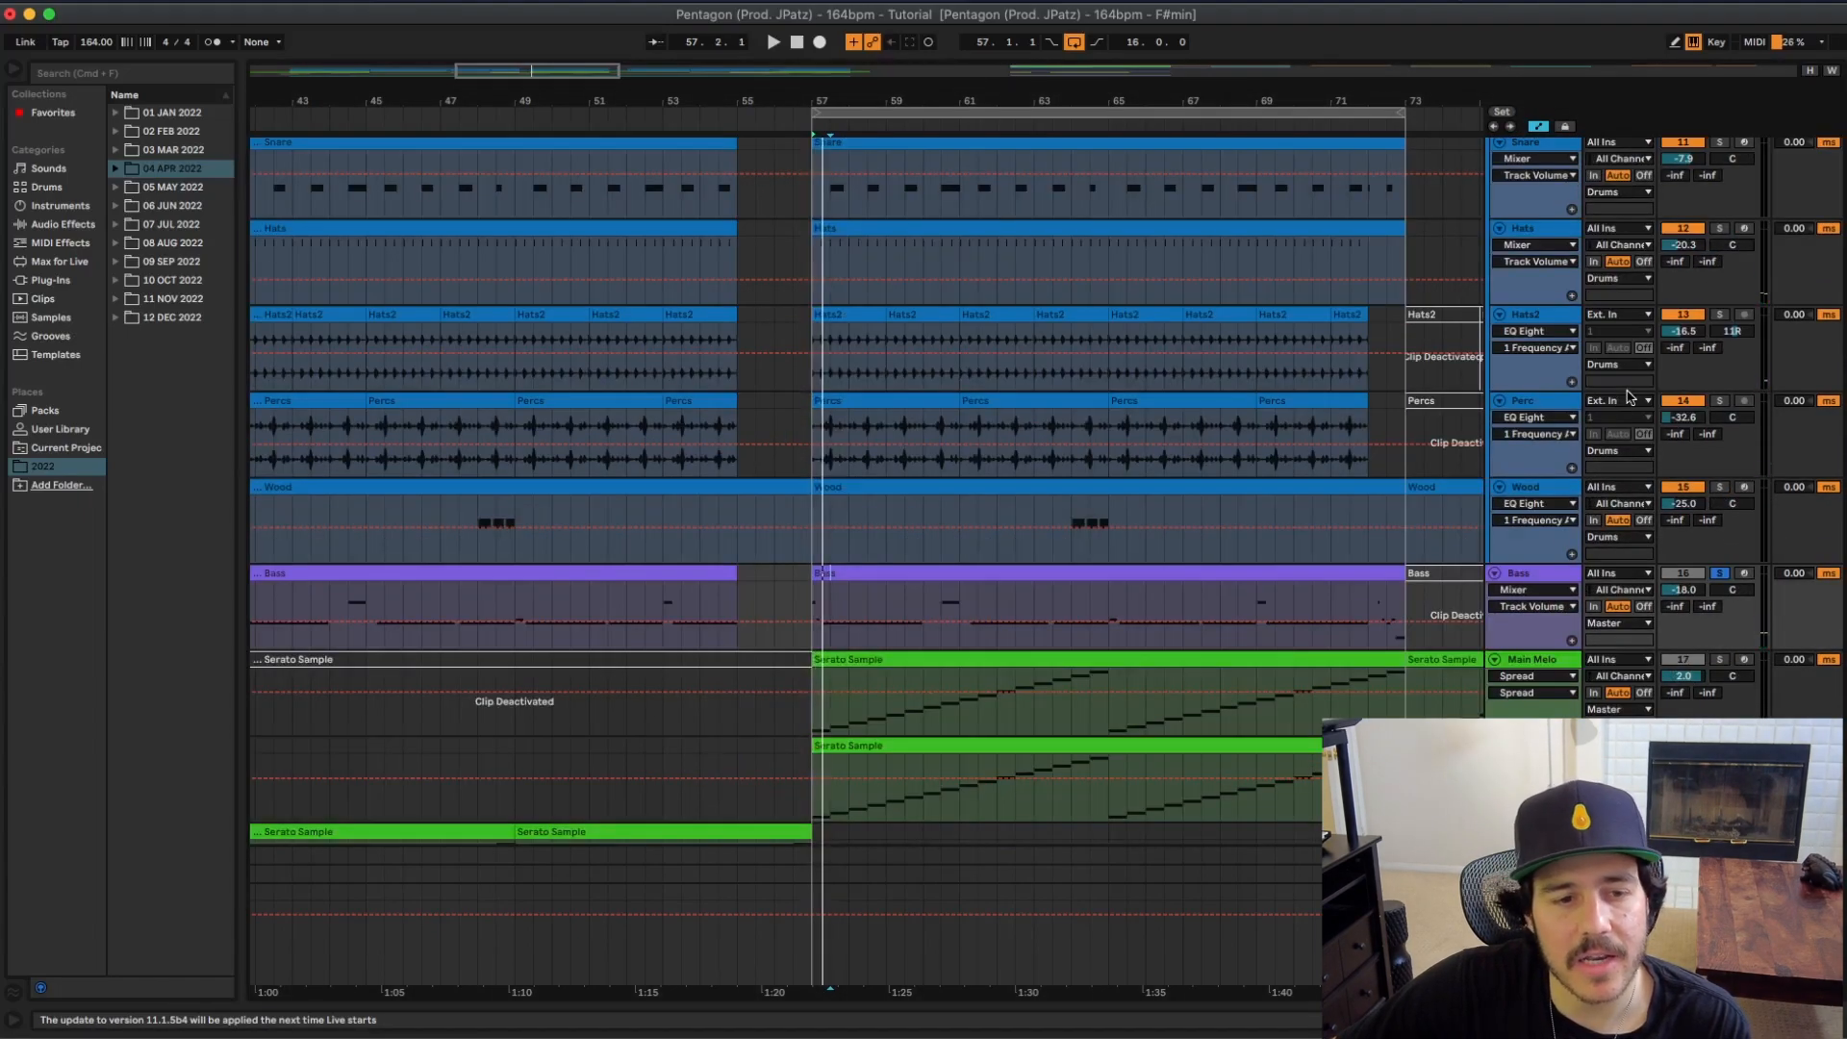
key("space")
scroll(1626, 402, "down", 1)
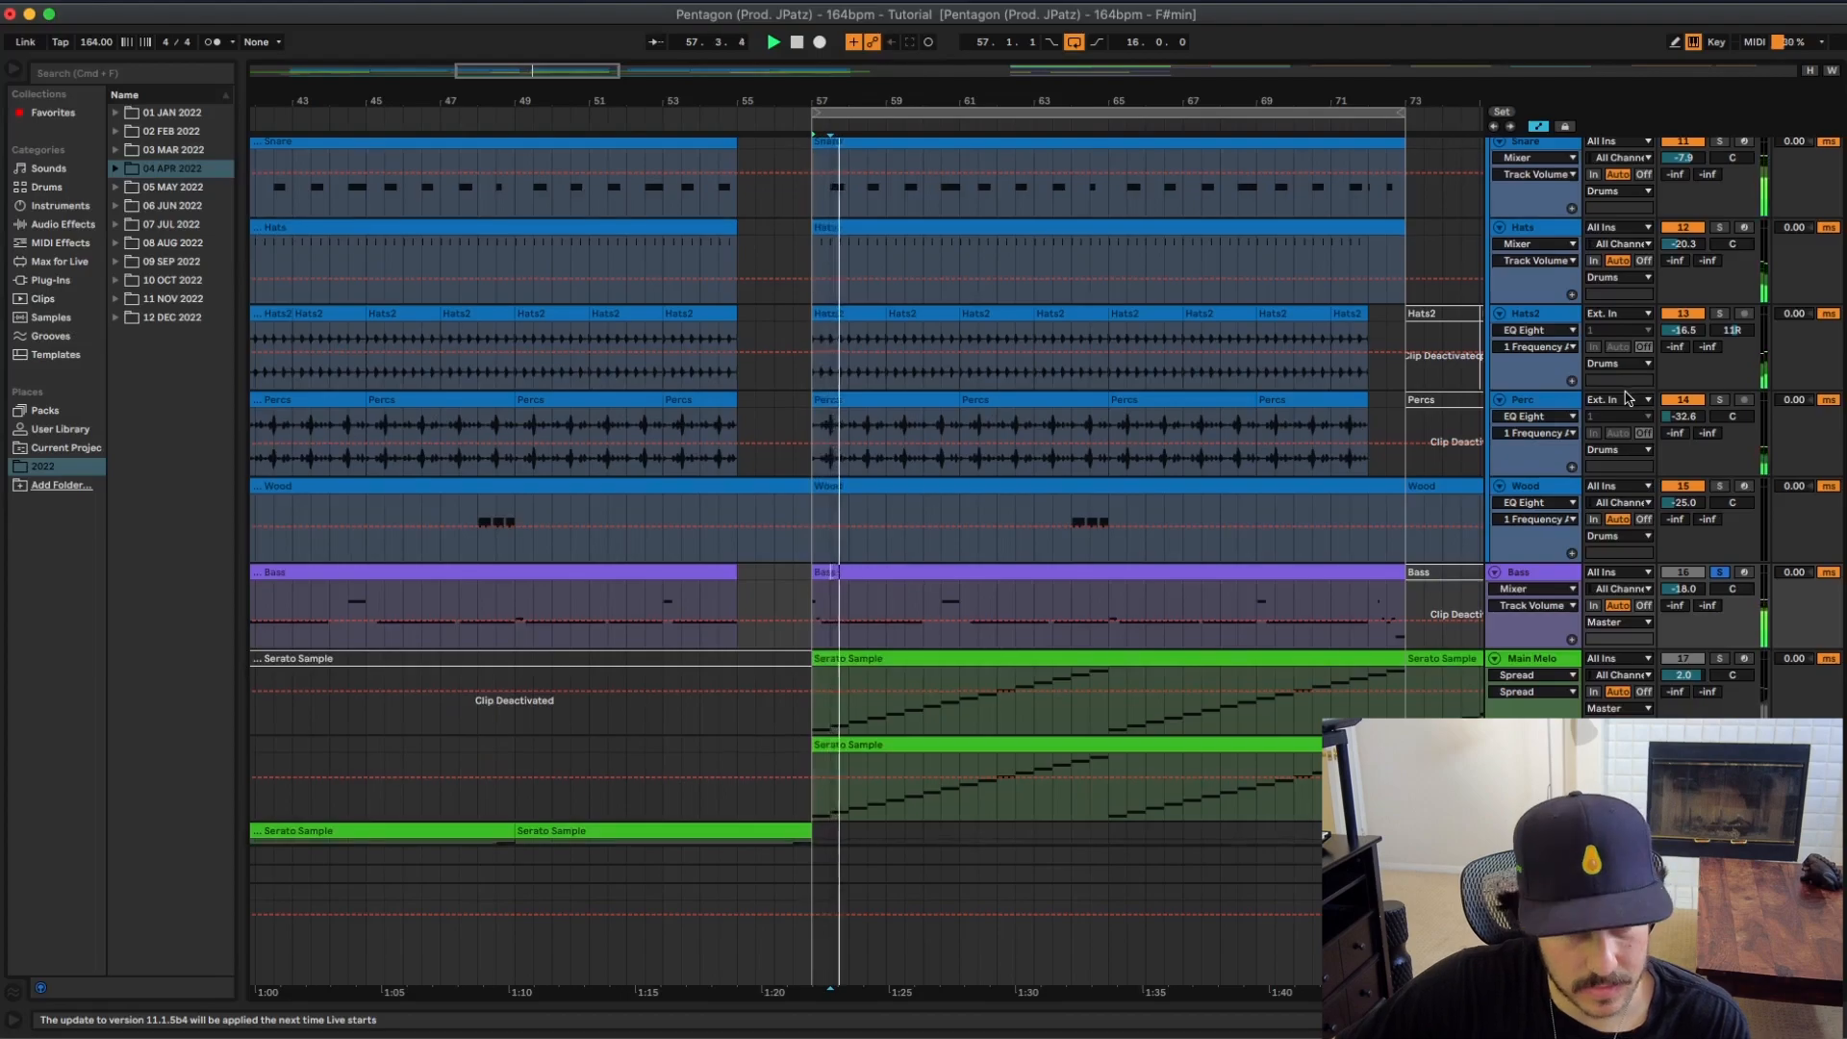
scroll(1624, 404, "down", 3)
scroll(1625, 419, "down", 2)
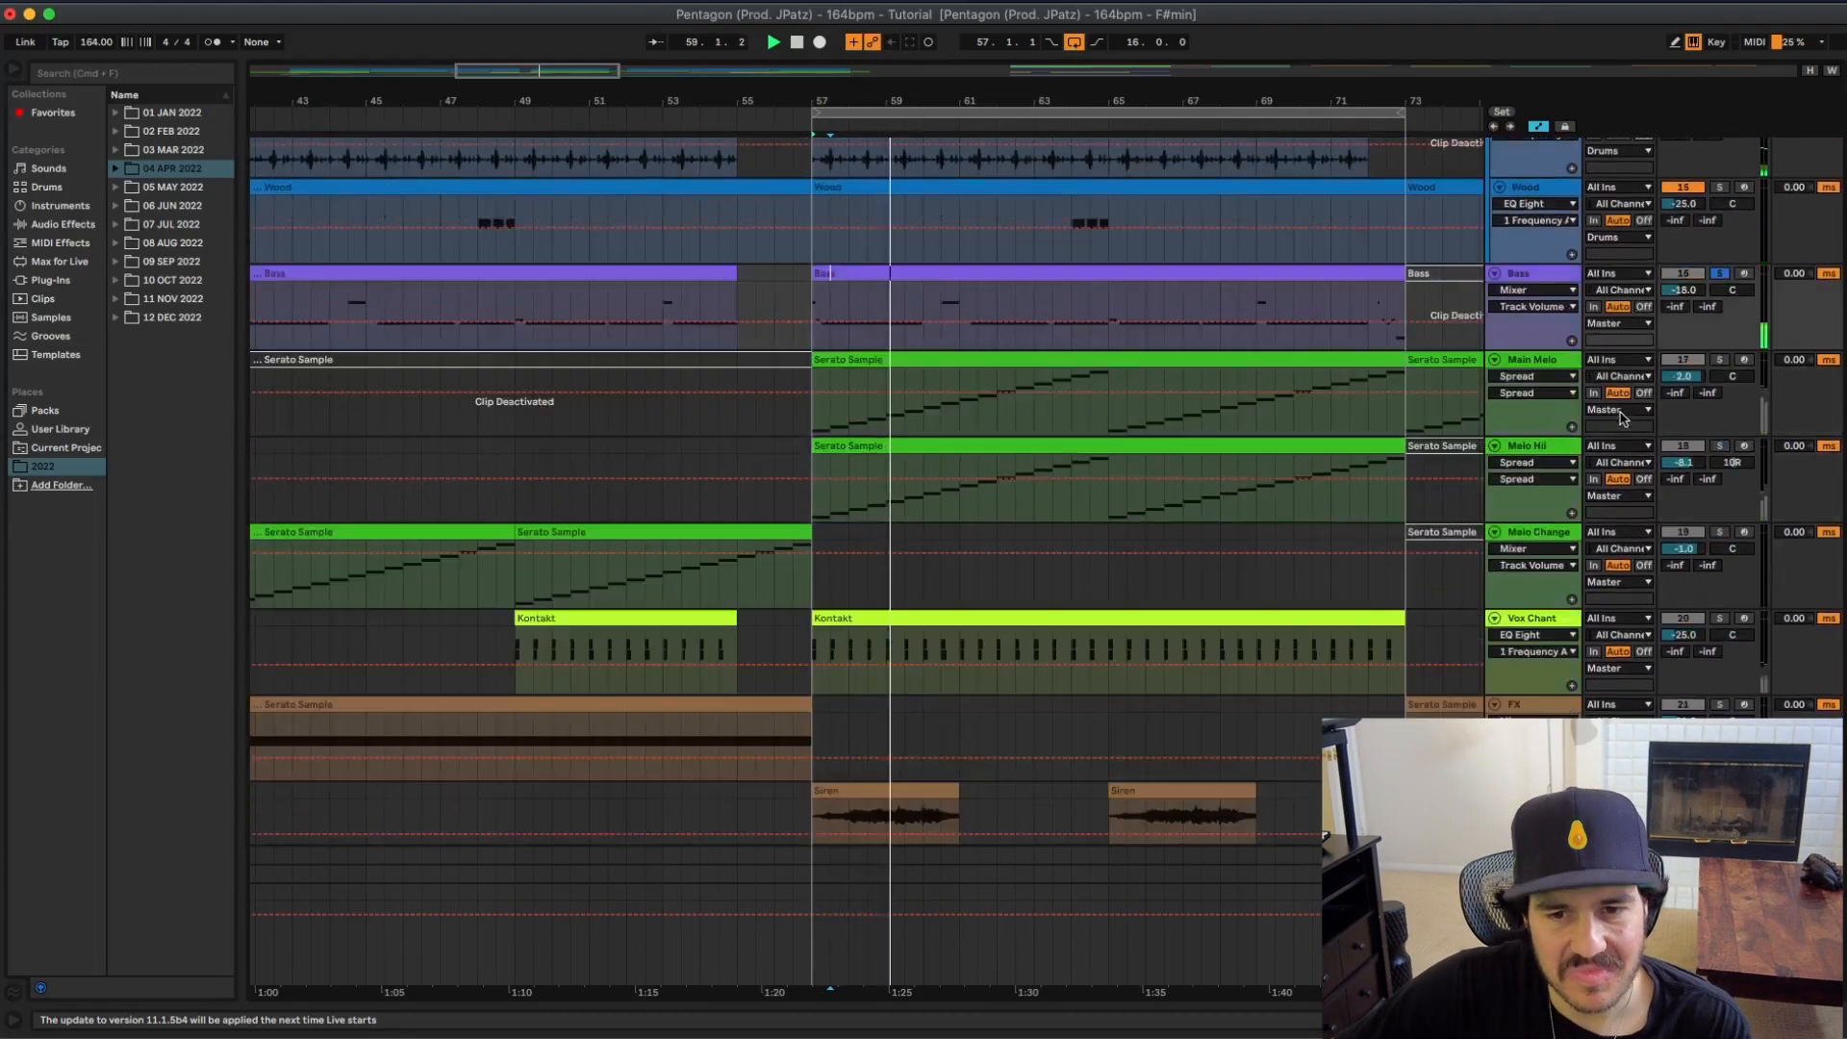
Step: Take the Drums group and Bass track out of solo and play the full beat from bar 57 while looking over its tracks
scroll(1626, 425, "down", 2)
scroll(1626, 424, "down", 1)
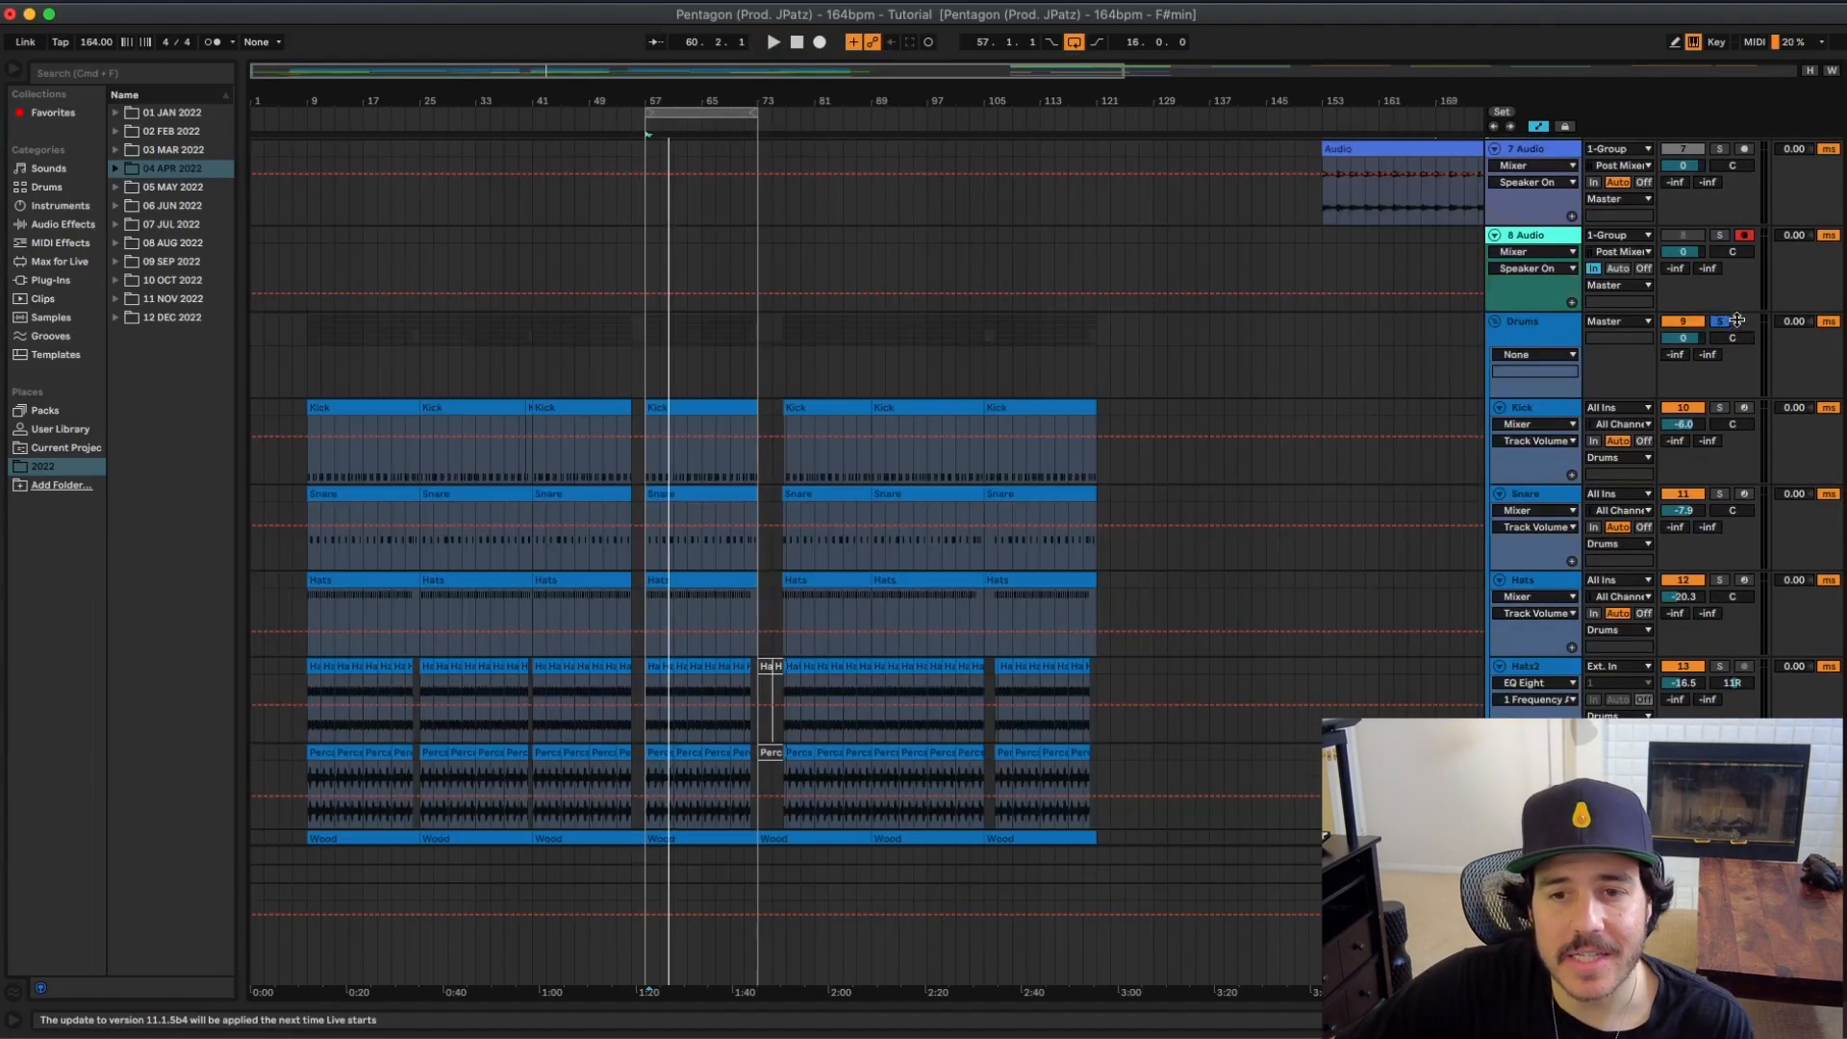
scroll(1338, 486, "down", 15)
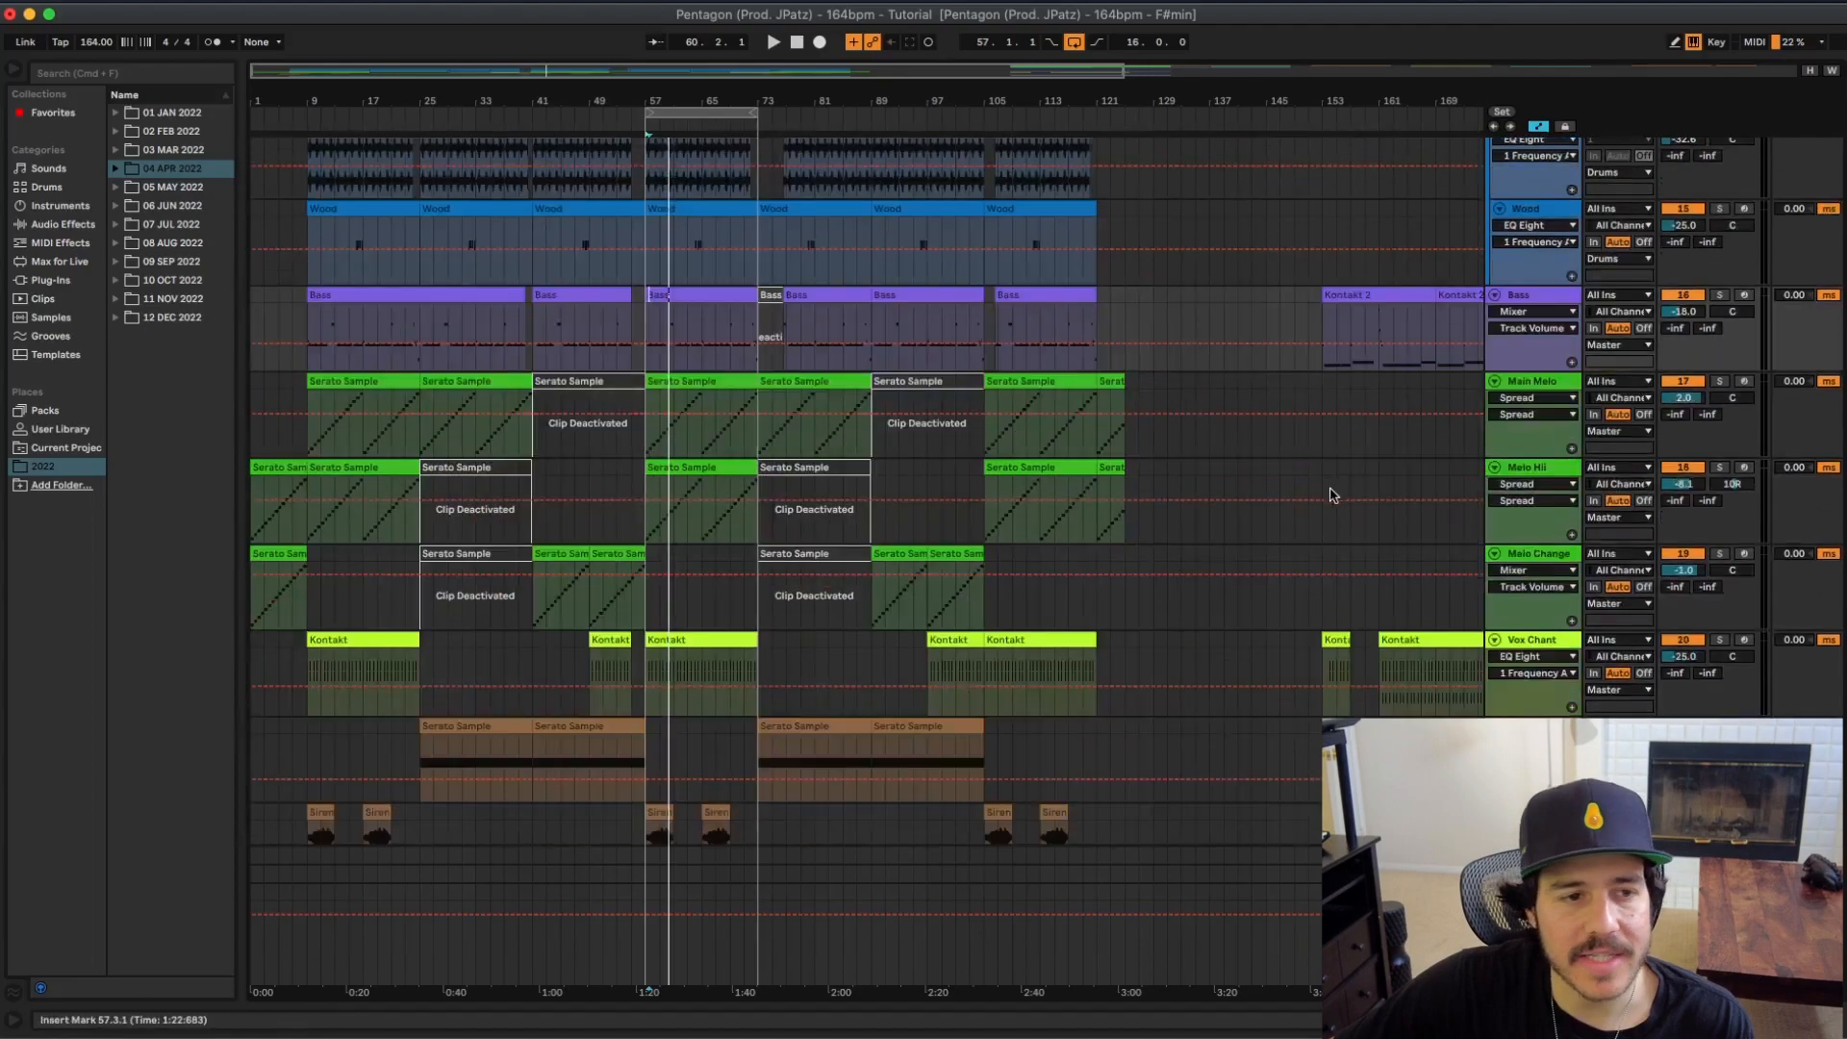
scroll(1087, 468, "down", 1)
scroll(890, 519, "up", 12)
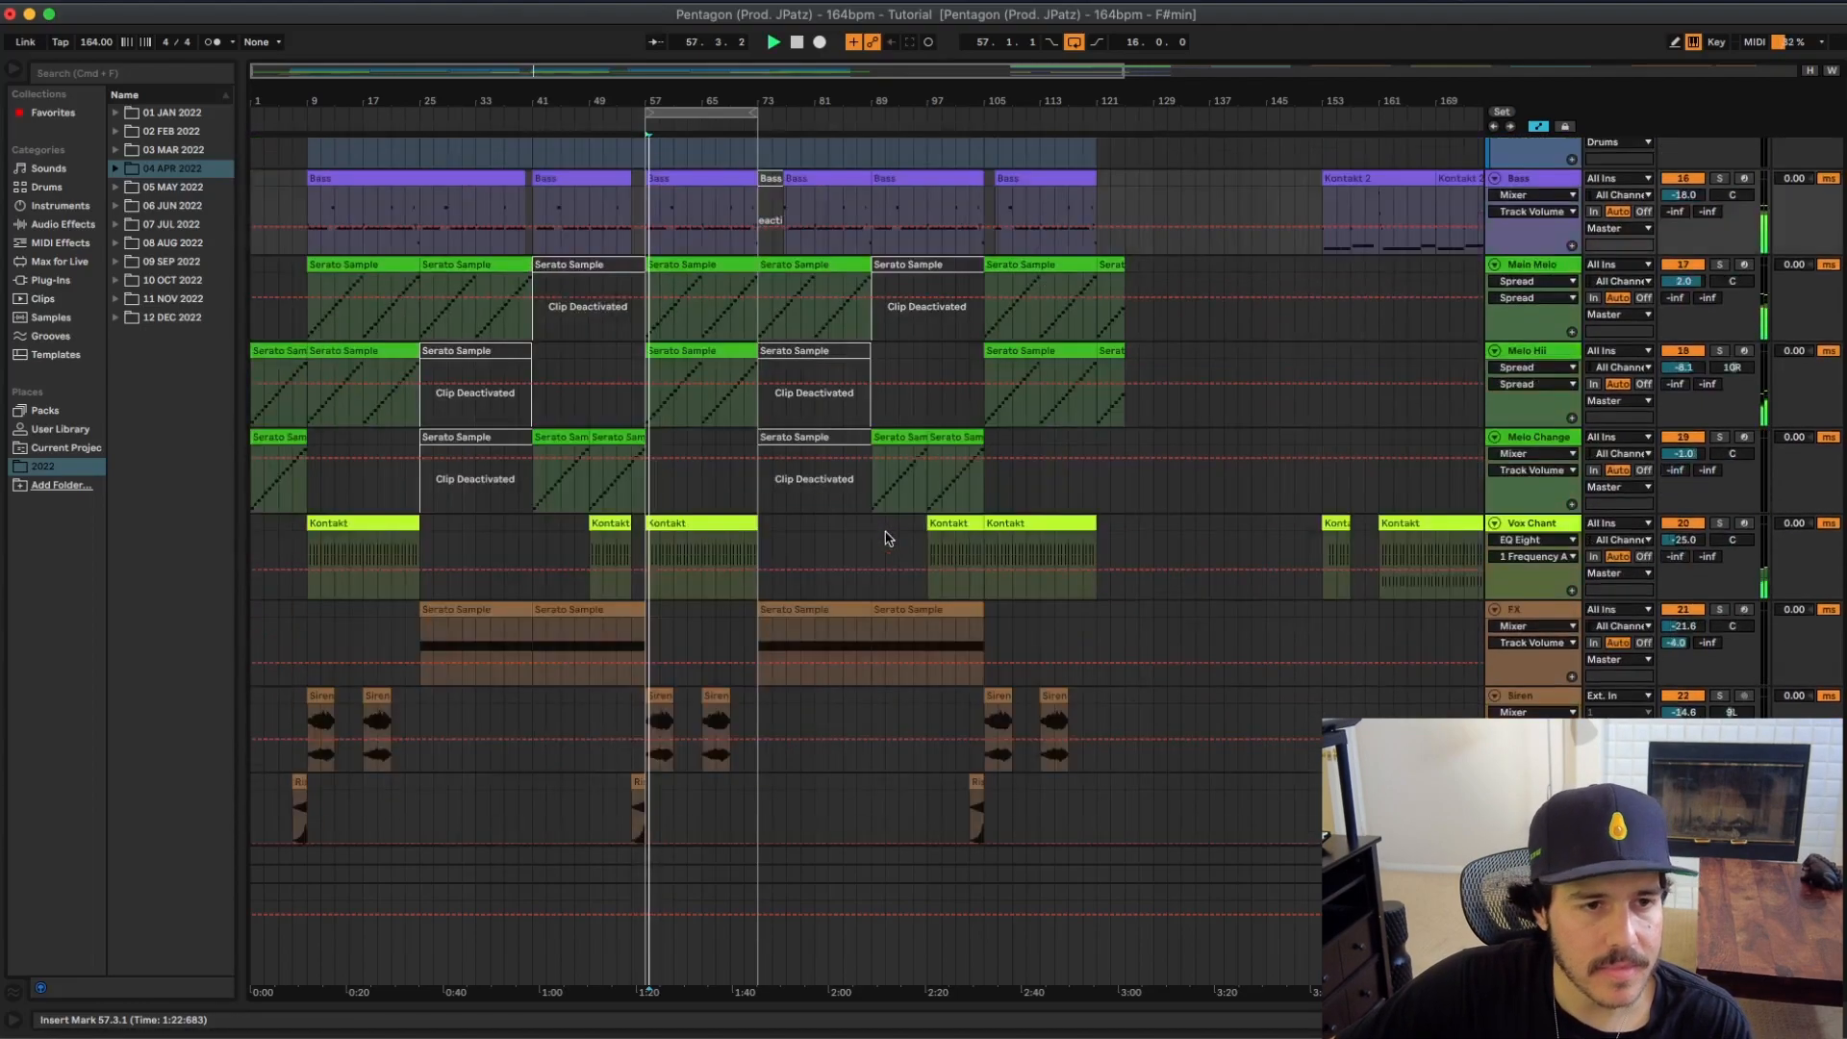
scroll(887, 546, "down", 6)
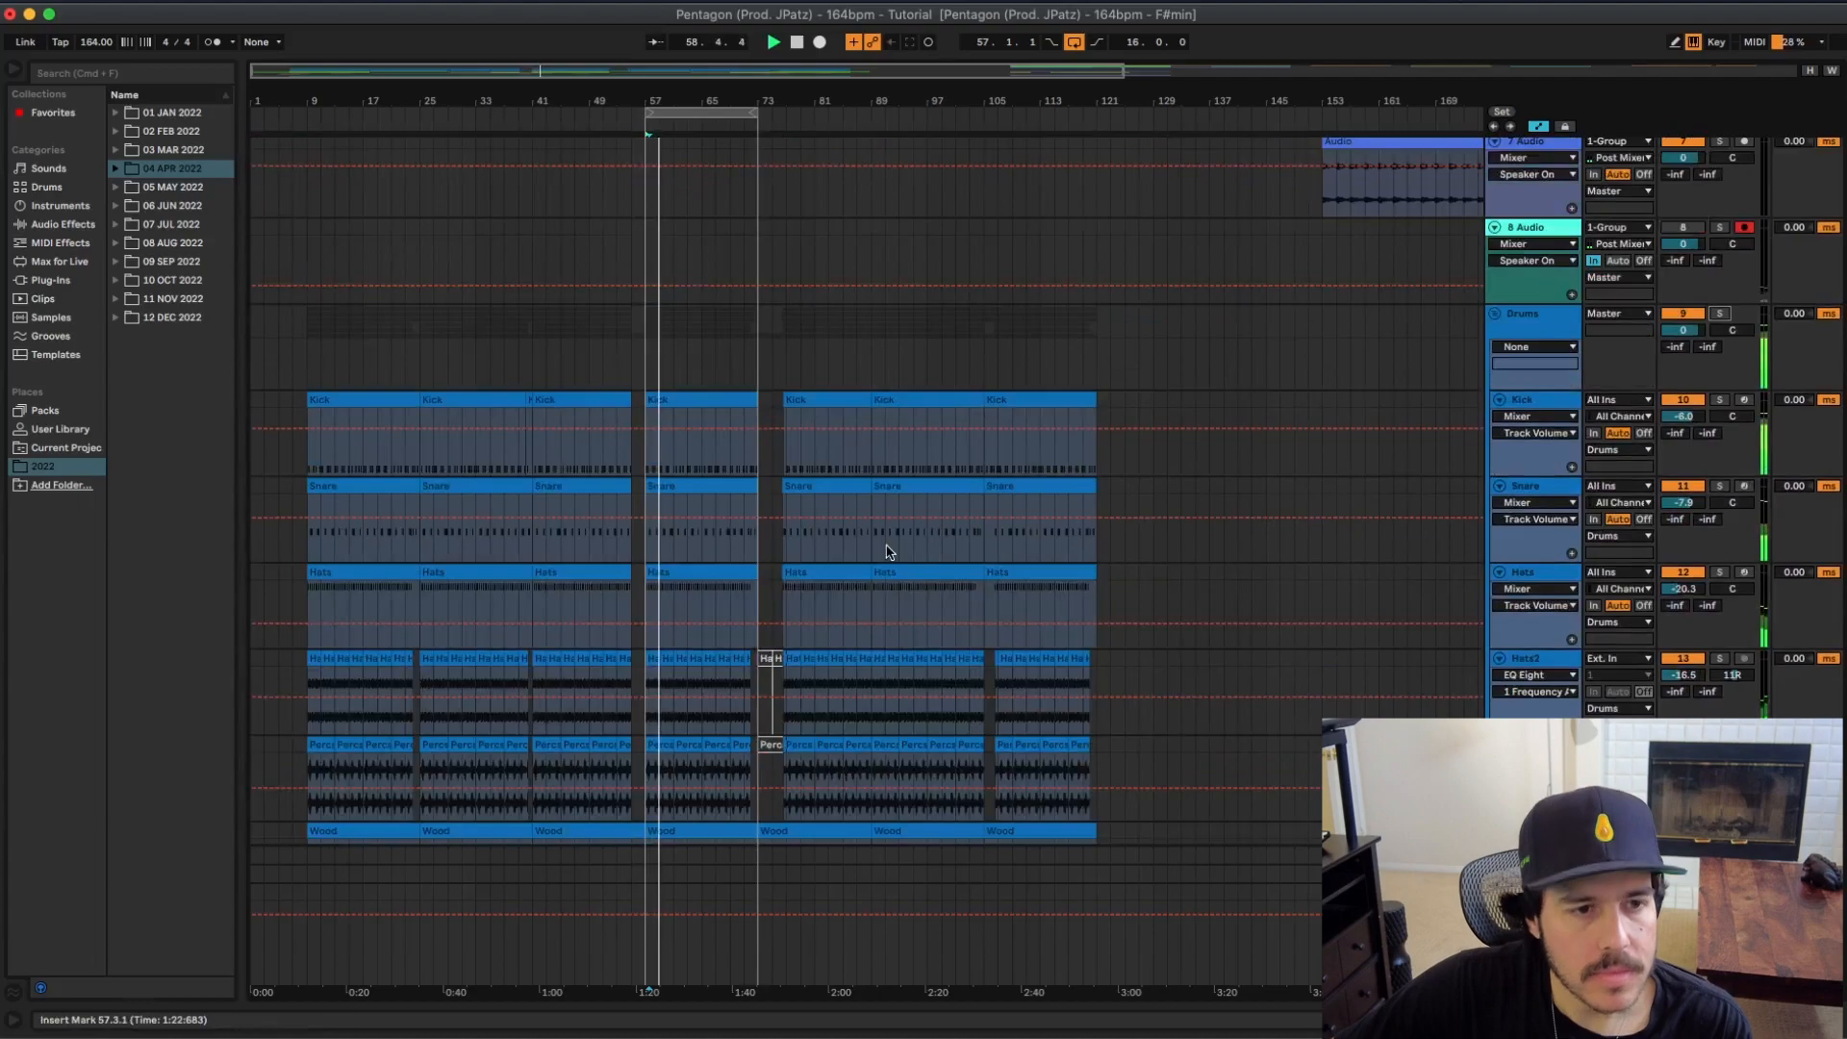
scroll(887, 547, "down", 2)
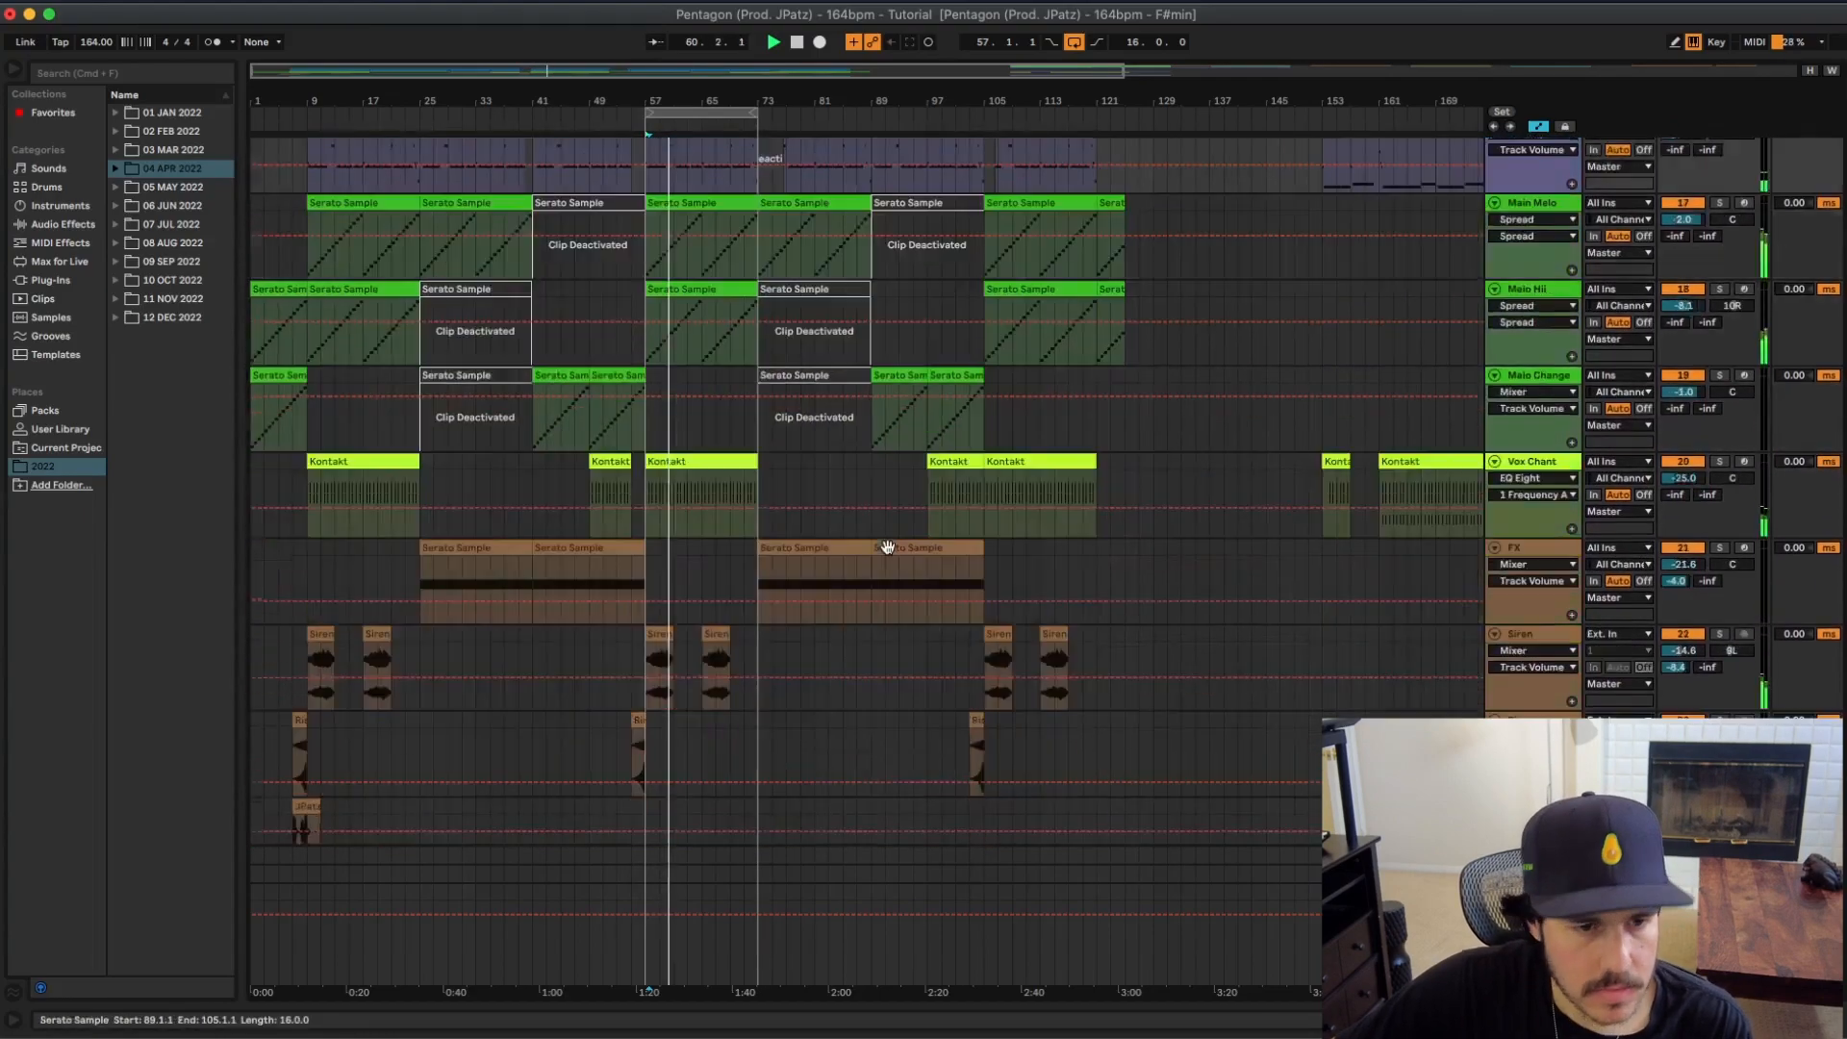
scroll(891, 552, "up", 5)
scroll(866, 538, "up", 7)
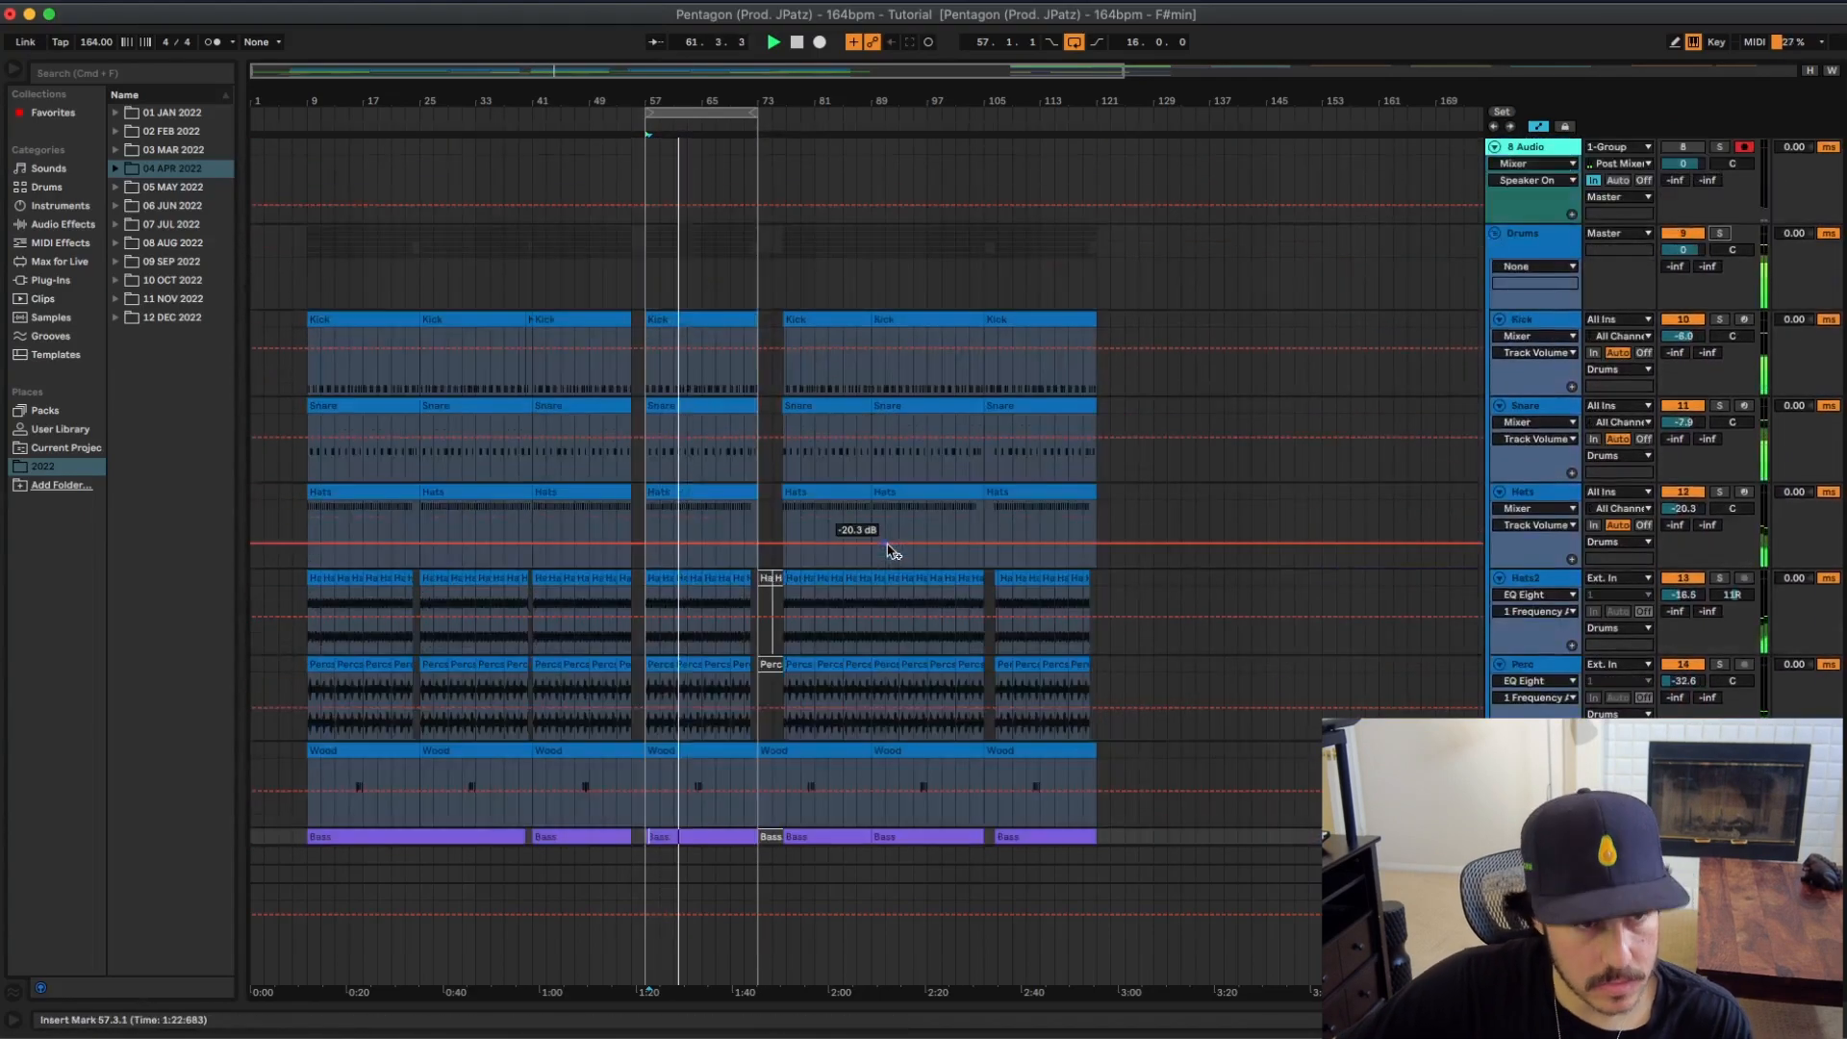
Step: Move the loop brace's start to bar 1 and extend it to a length of 128 bars
left_click_drag(699, 89, 253, 112)
left_click_drag(853, 112, 1320, 113)
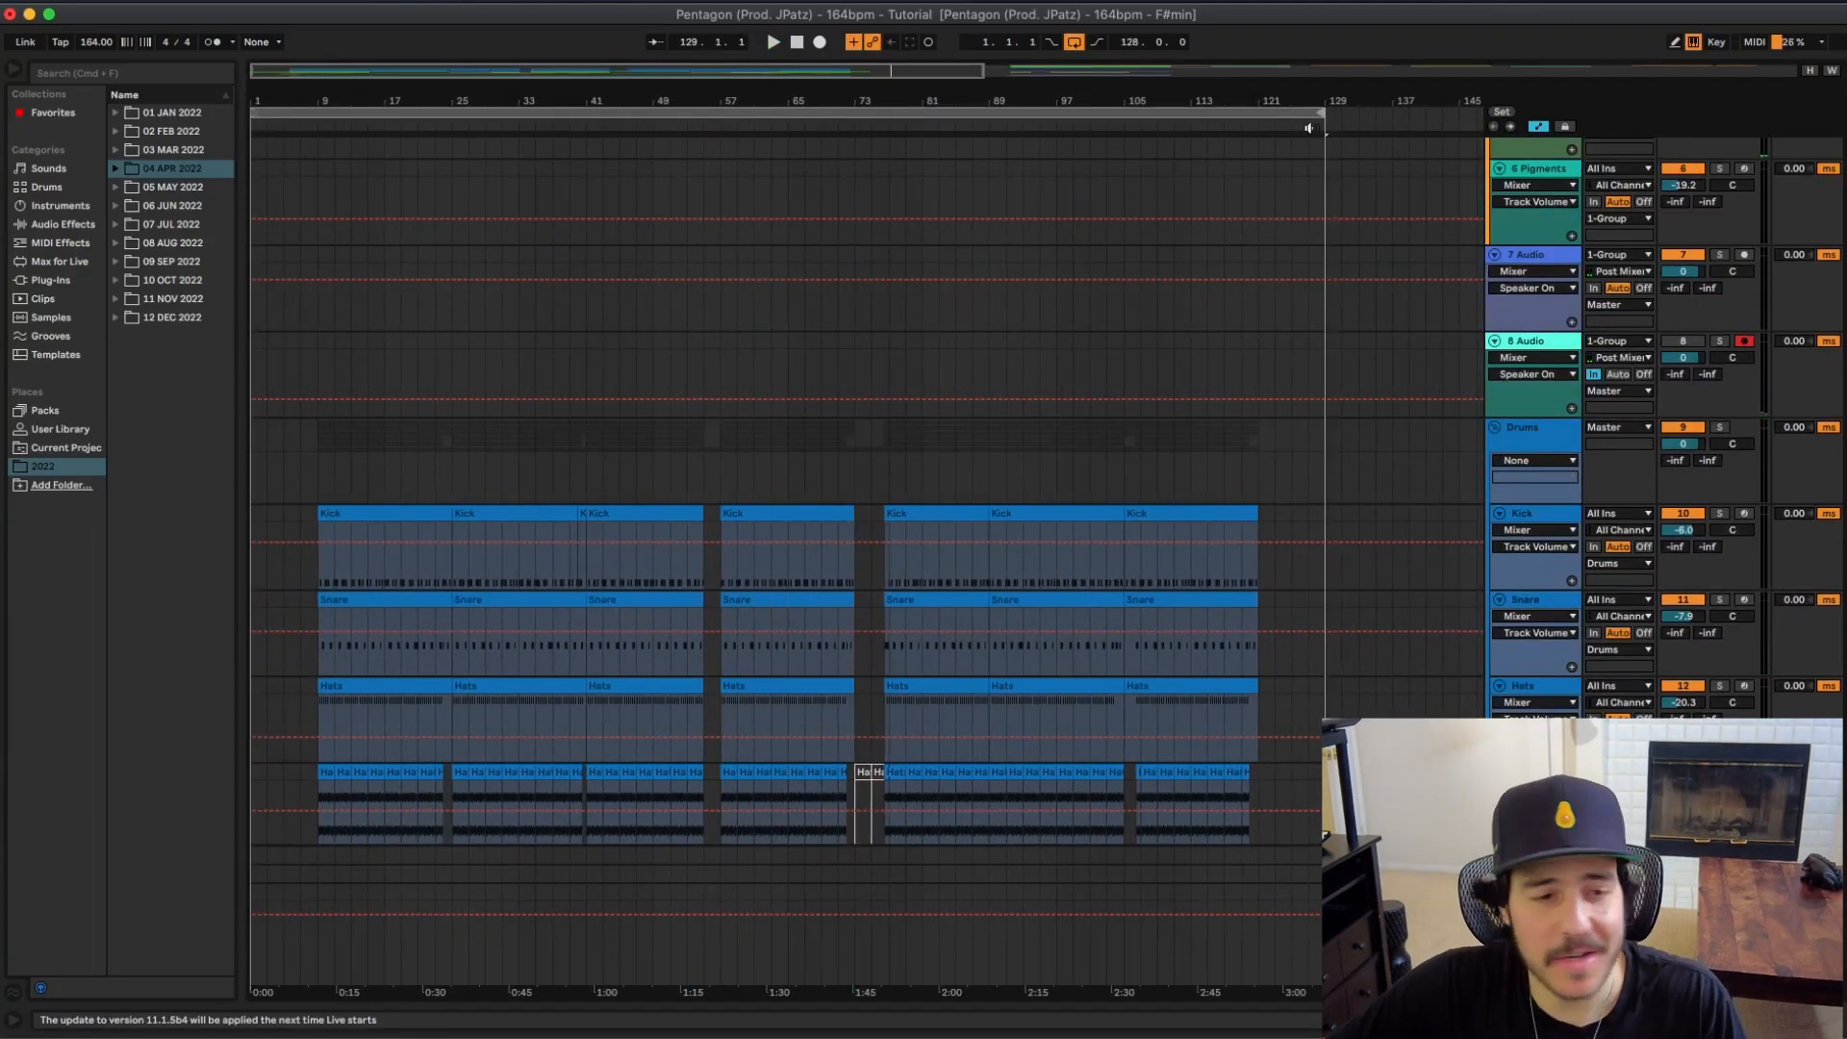
Step: Play the intro from bar 1, reviewing the opening Melo Hii and Melo Change clips
scroll(689, 488, "down", 4)
scroll(593, 570, "down", 8)
scroll(459, 602, "down", 2)
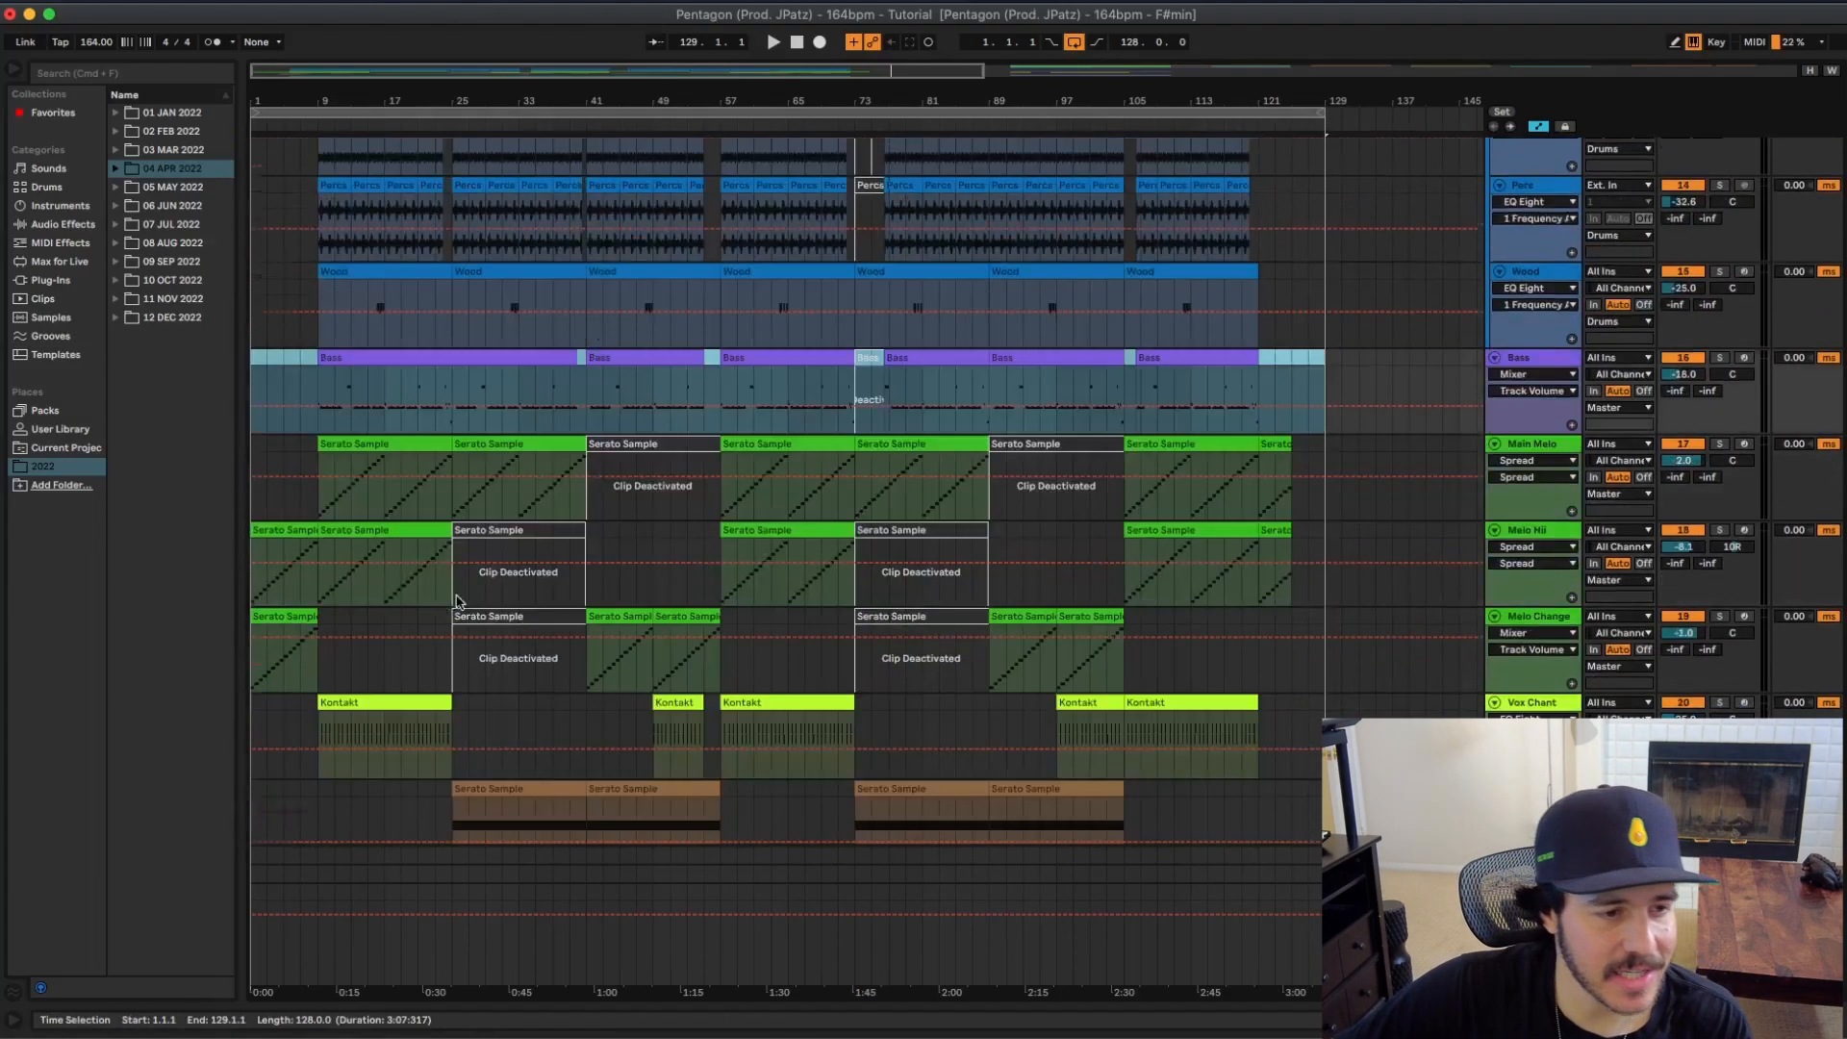
left_click(309, 550)
key("space")
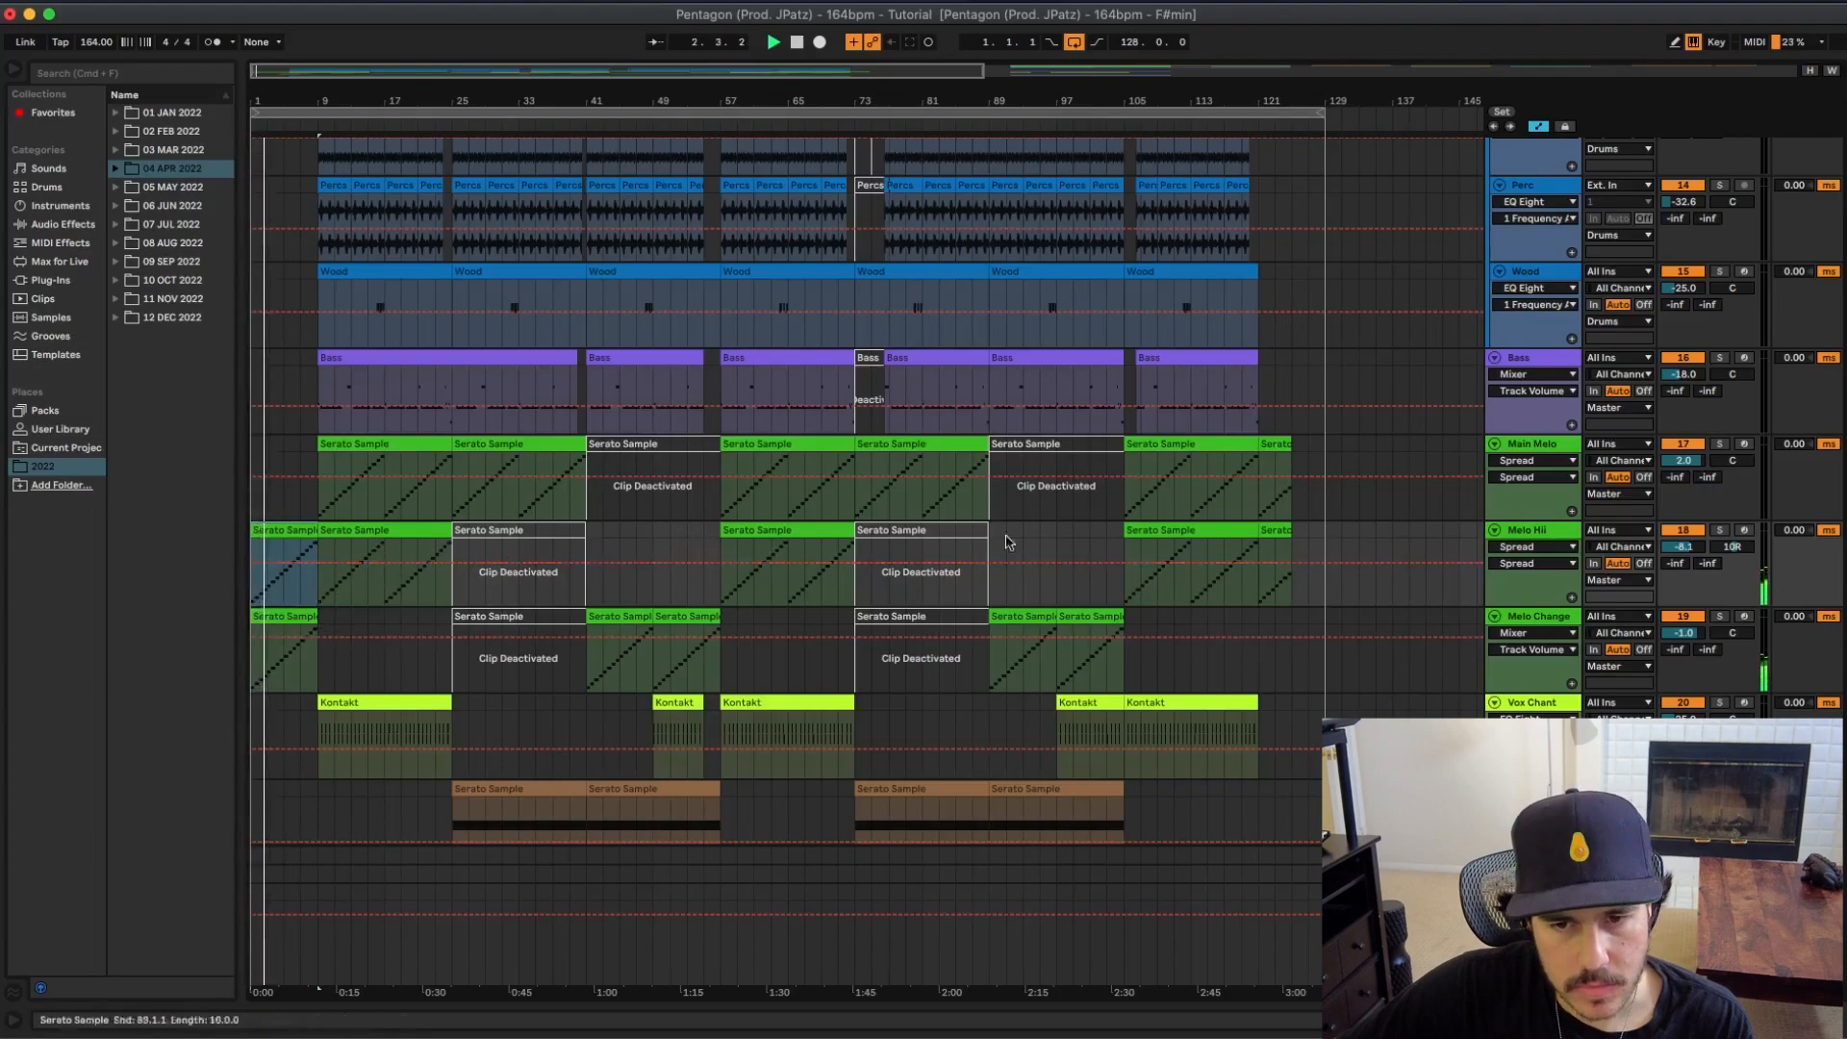
key("space")
left_click(348, 439)
left_click(300, 529)
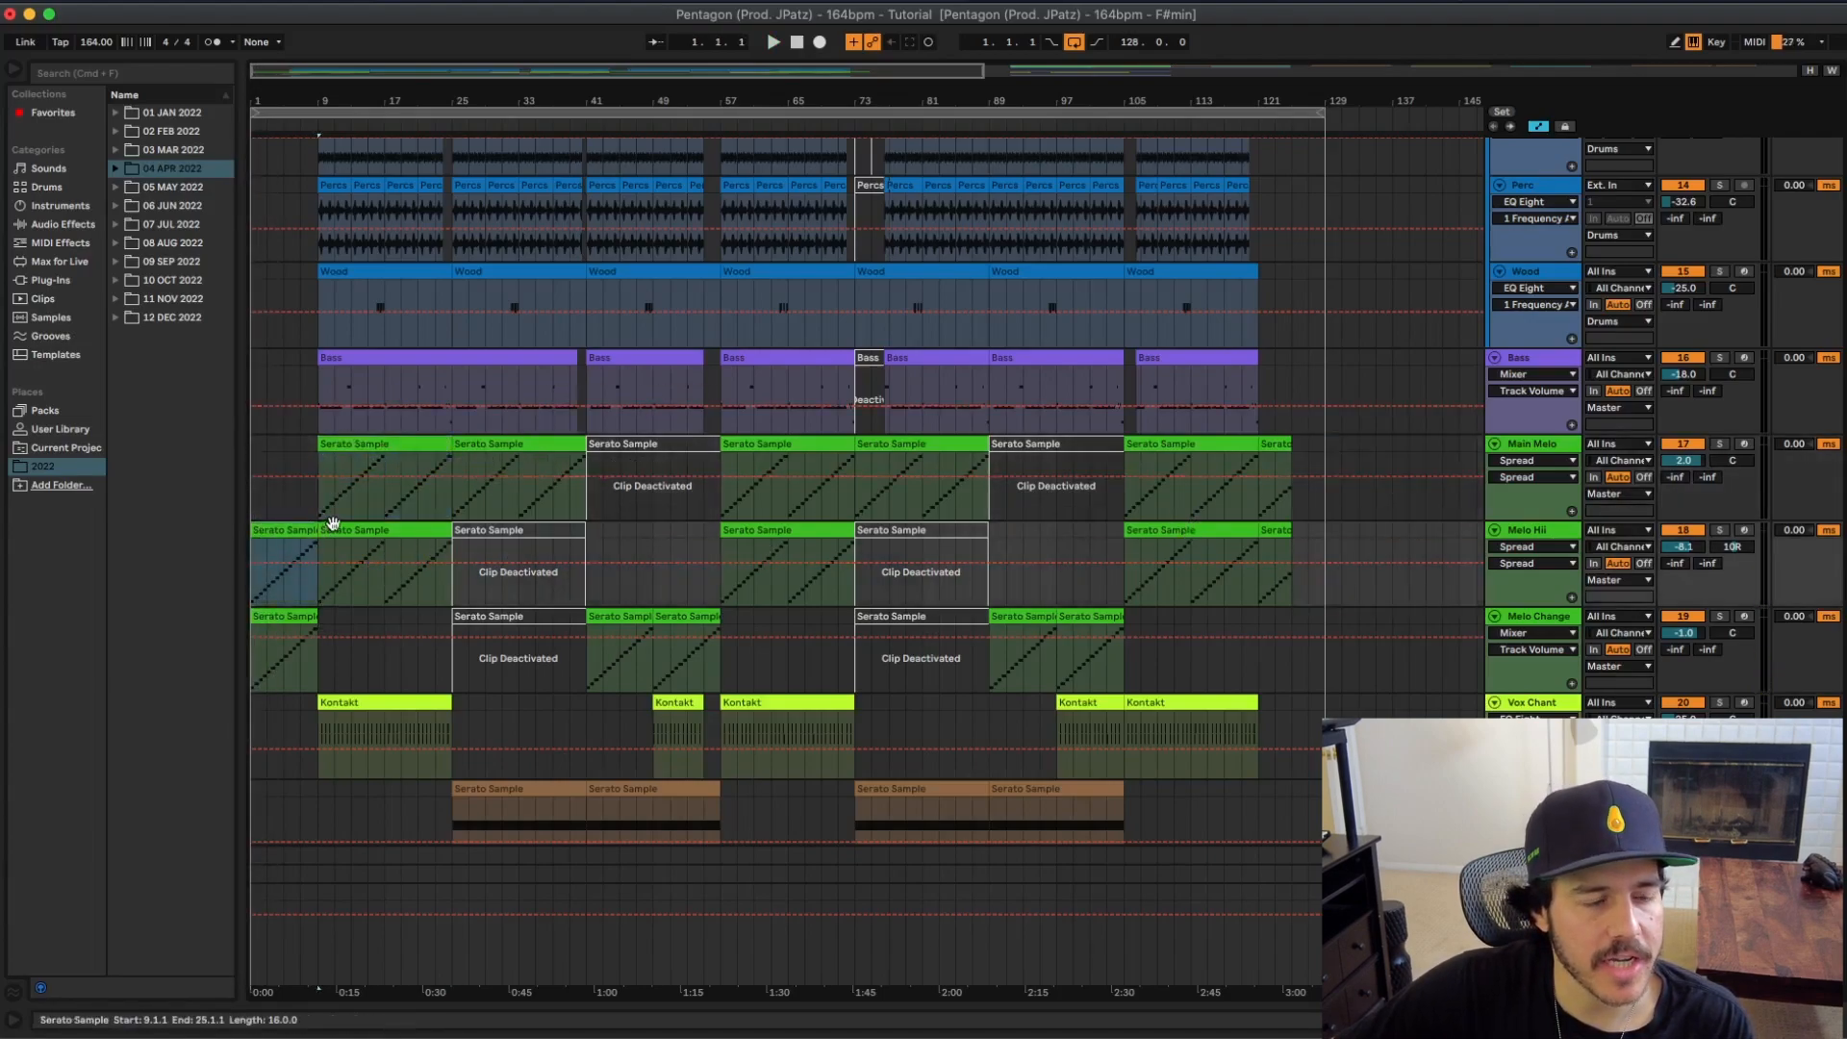
key("space")
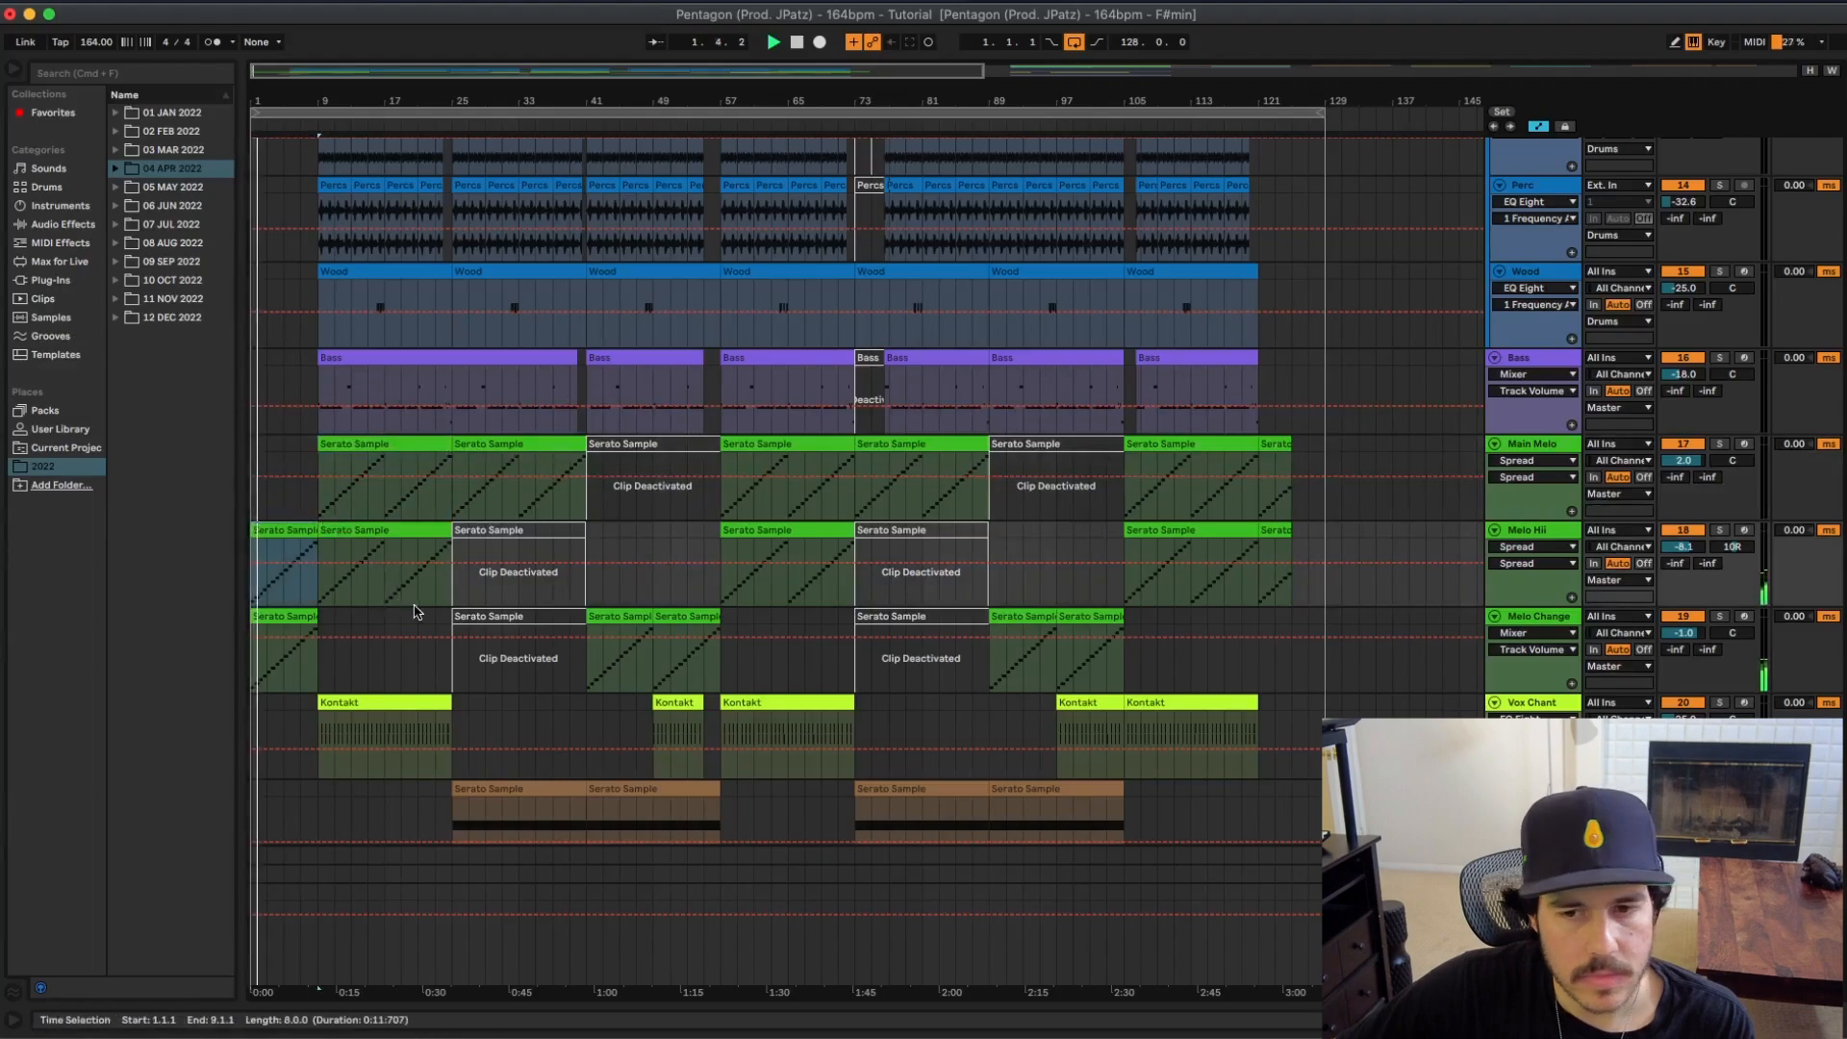
scroll(348, 616, "down", 3)
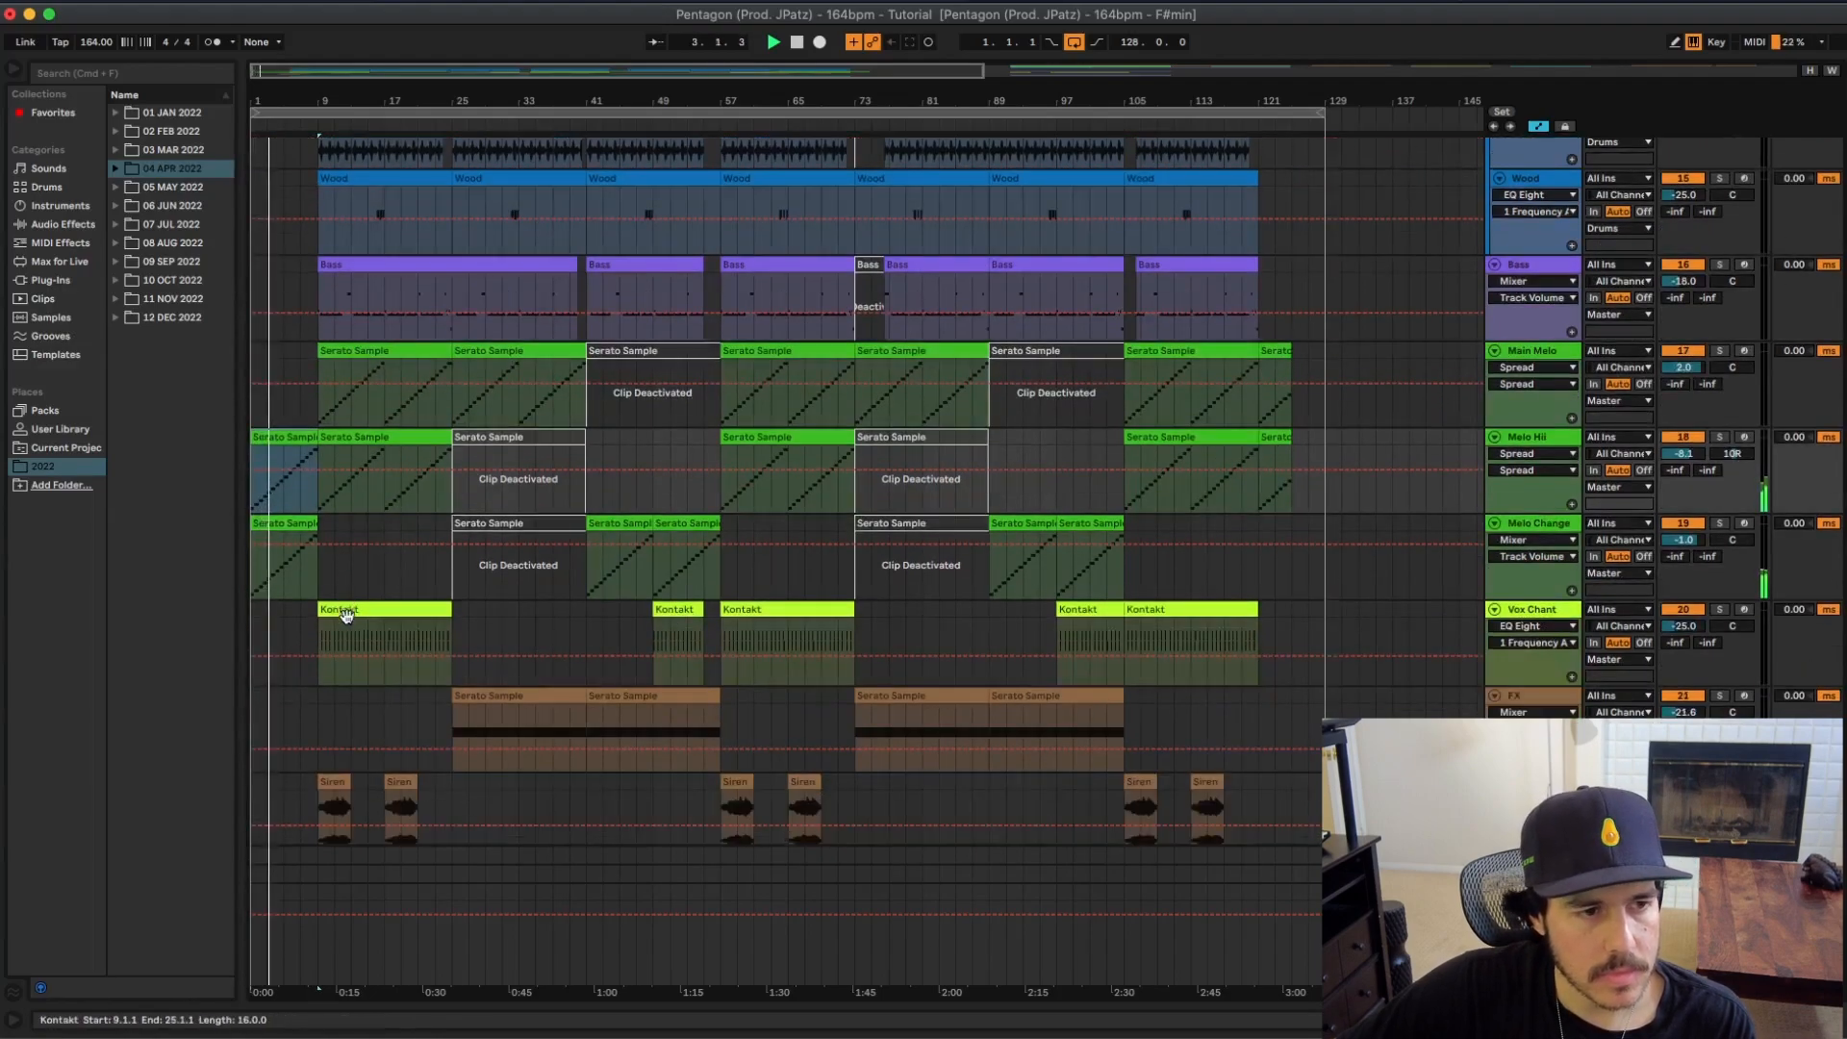
key("space")
left_click(359, 610)
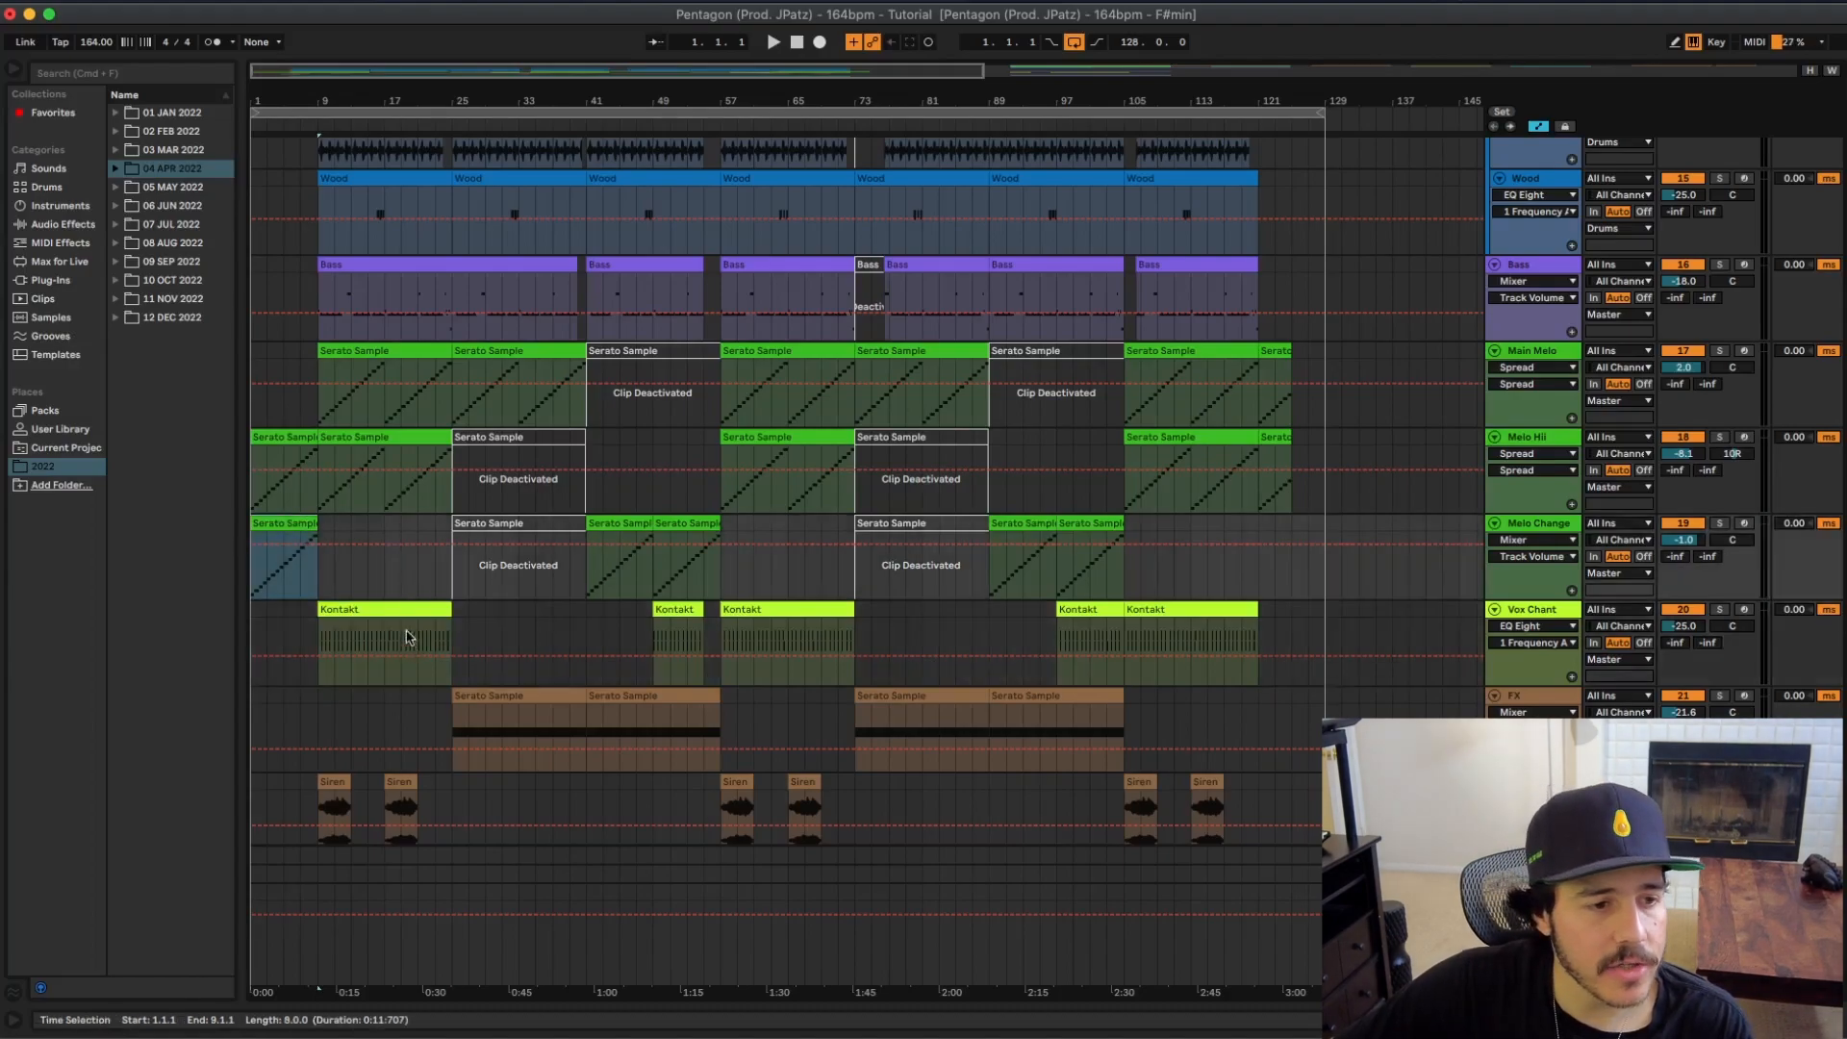
Step: Play the section at the first Vox Chant clip from bar 9 and the one at the FX clip from bar 25
left_click(405, 610)
key("space")
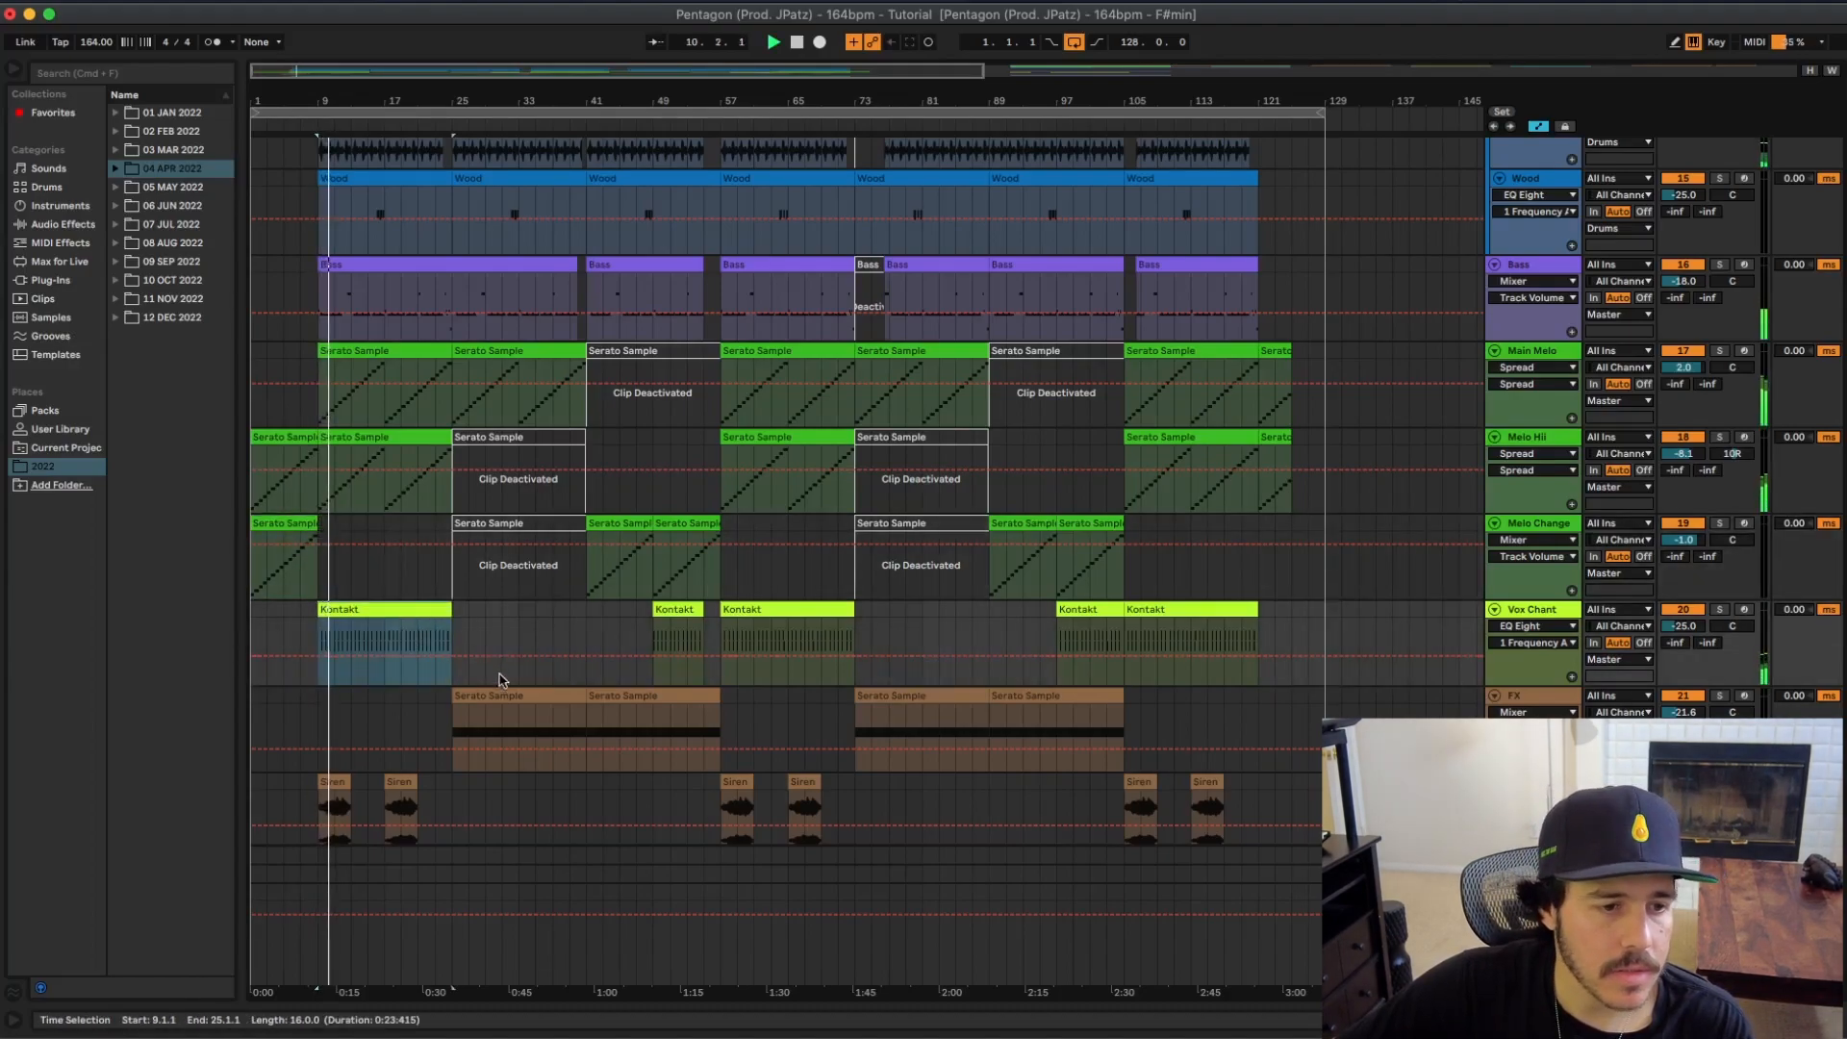
left_click(517, 697)
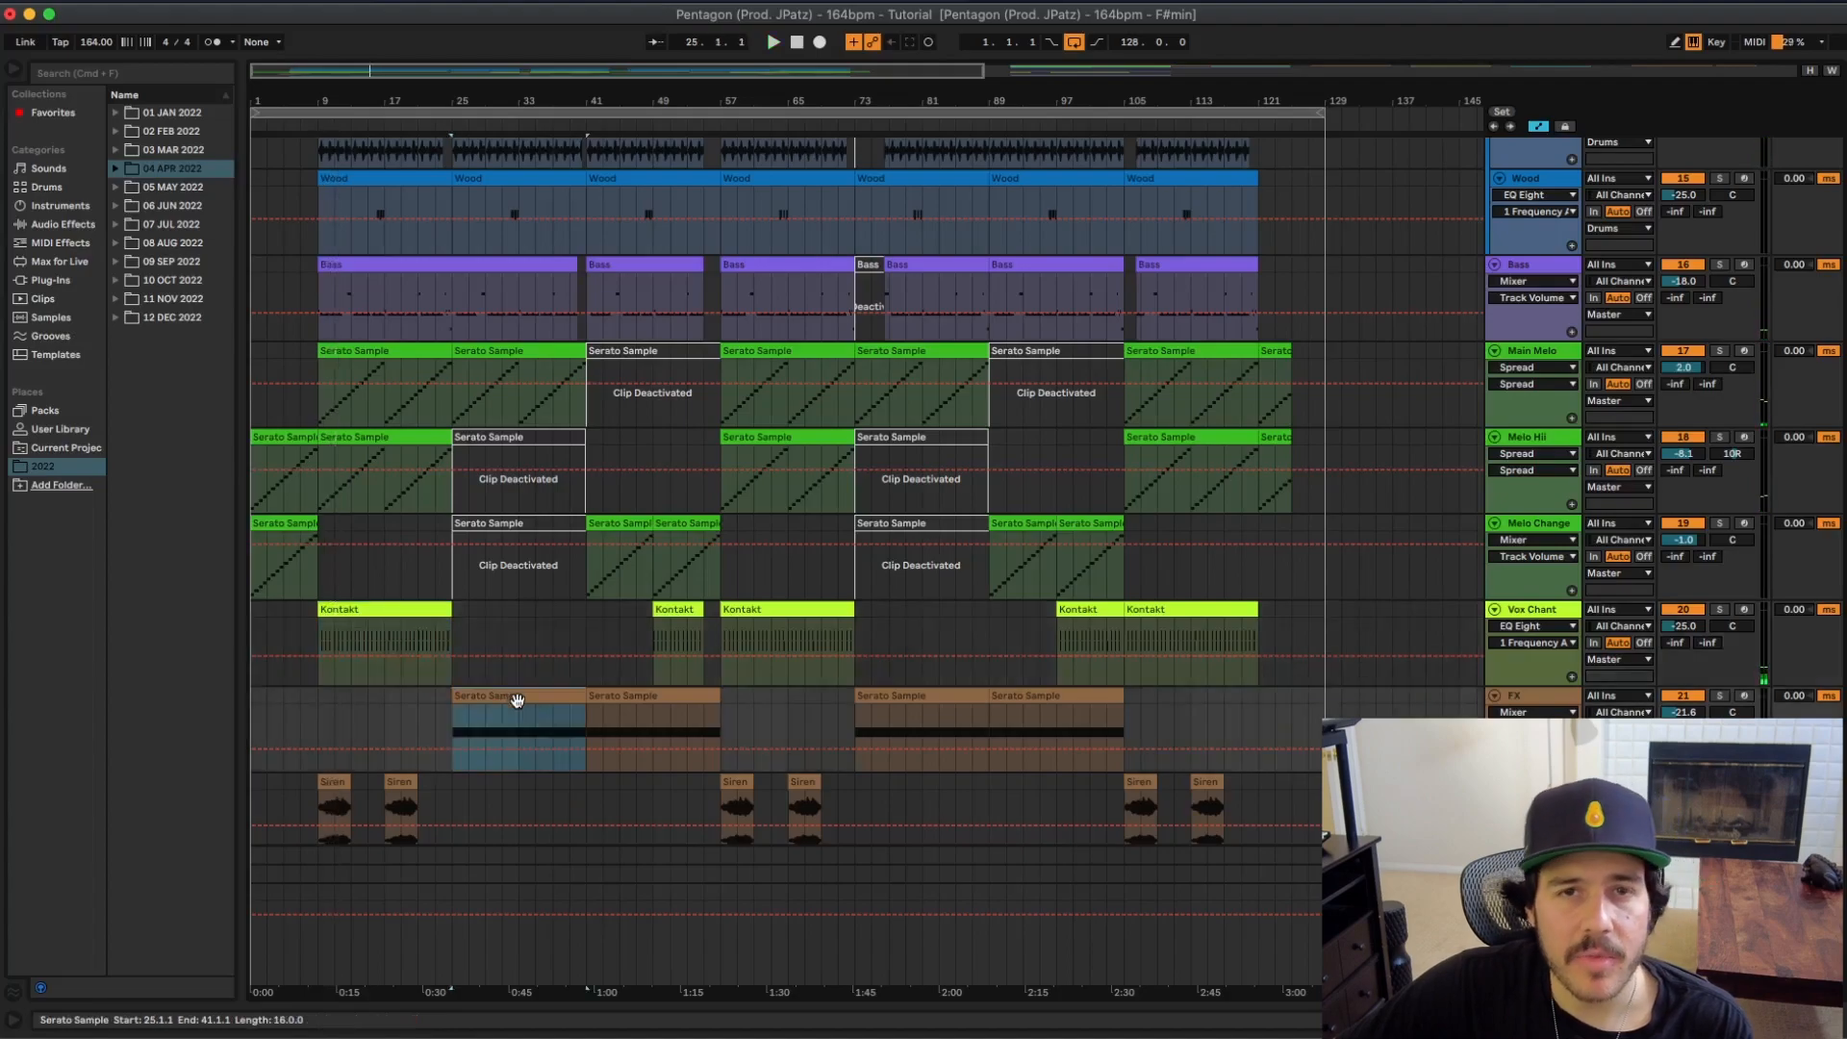
Step: Play the section at the second FX clip from bar 41 and the one at the Vox Chant clip from bar 57
left_click(641, 699)
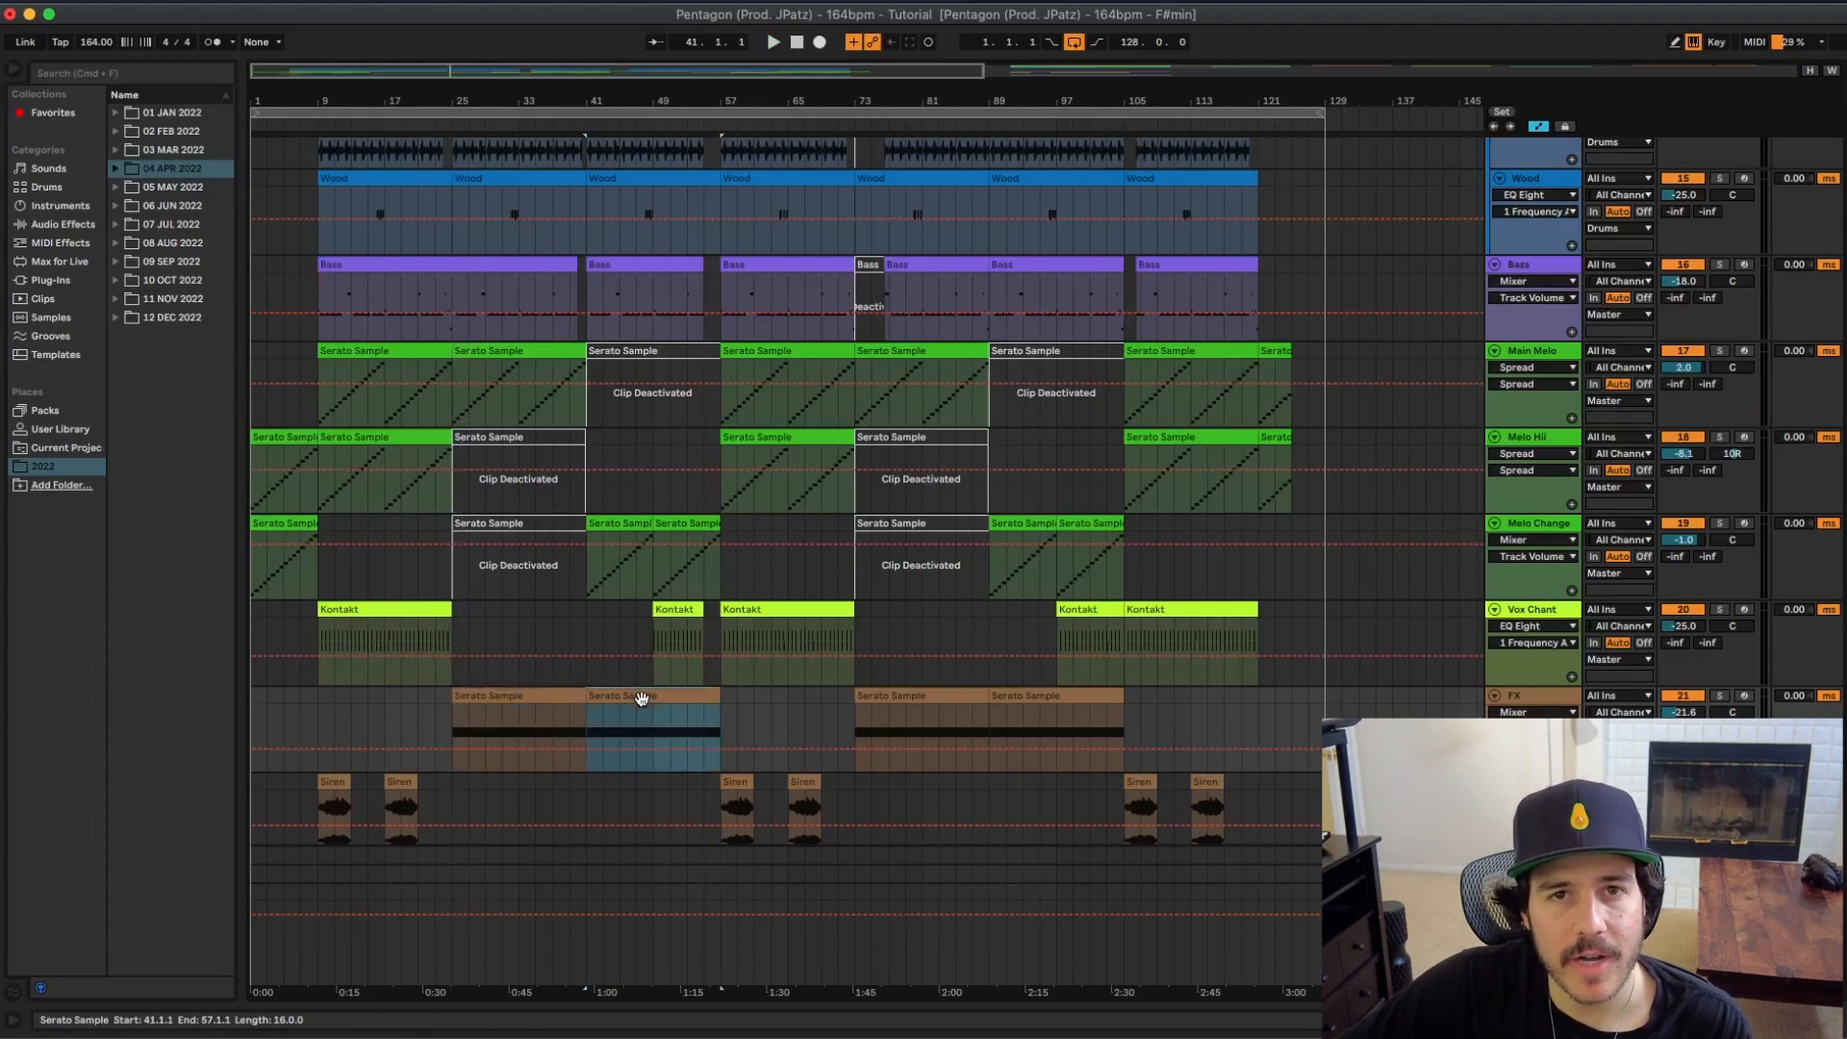
key("space")
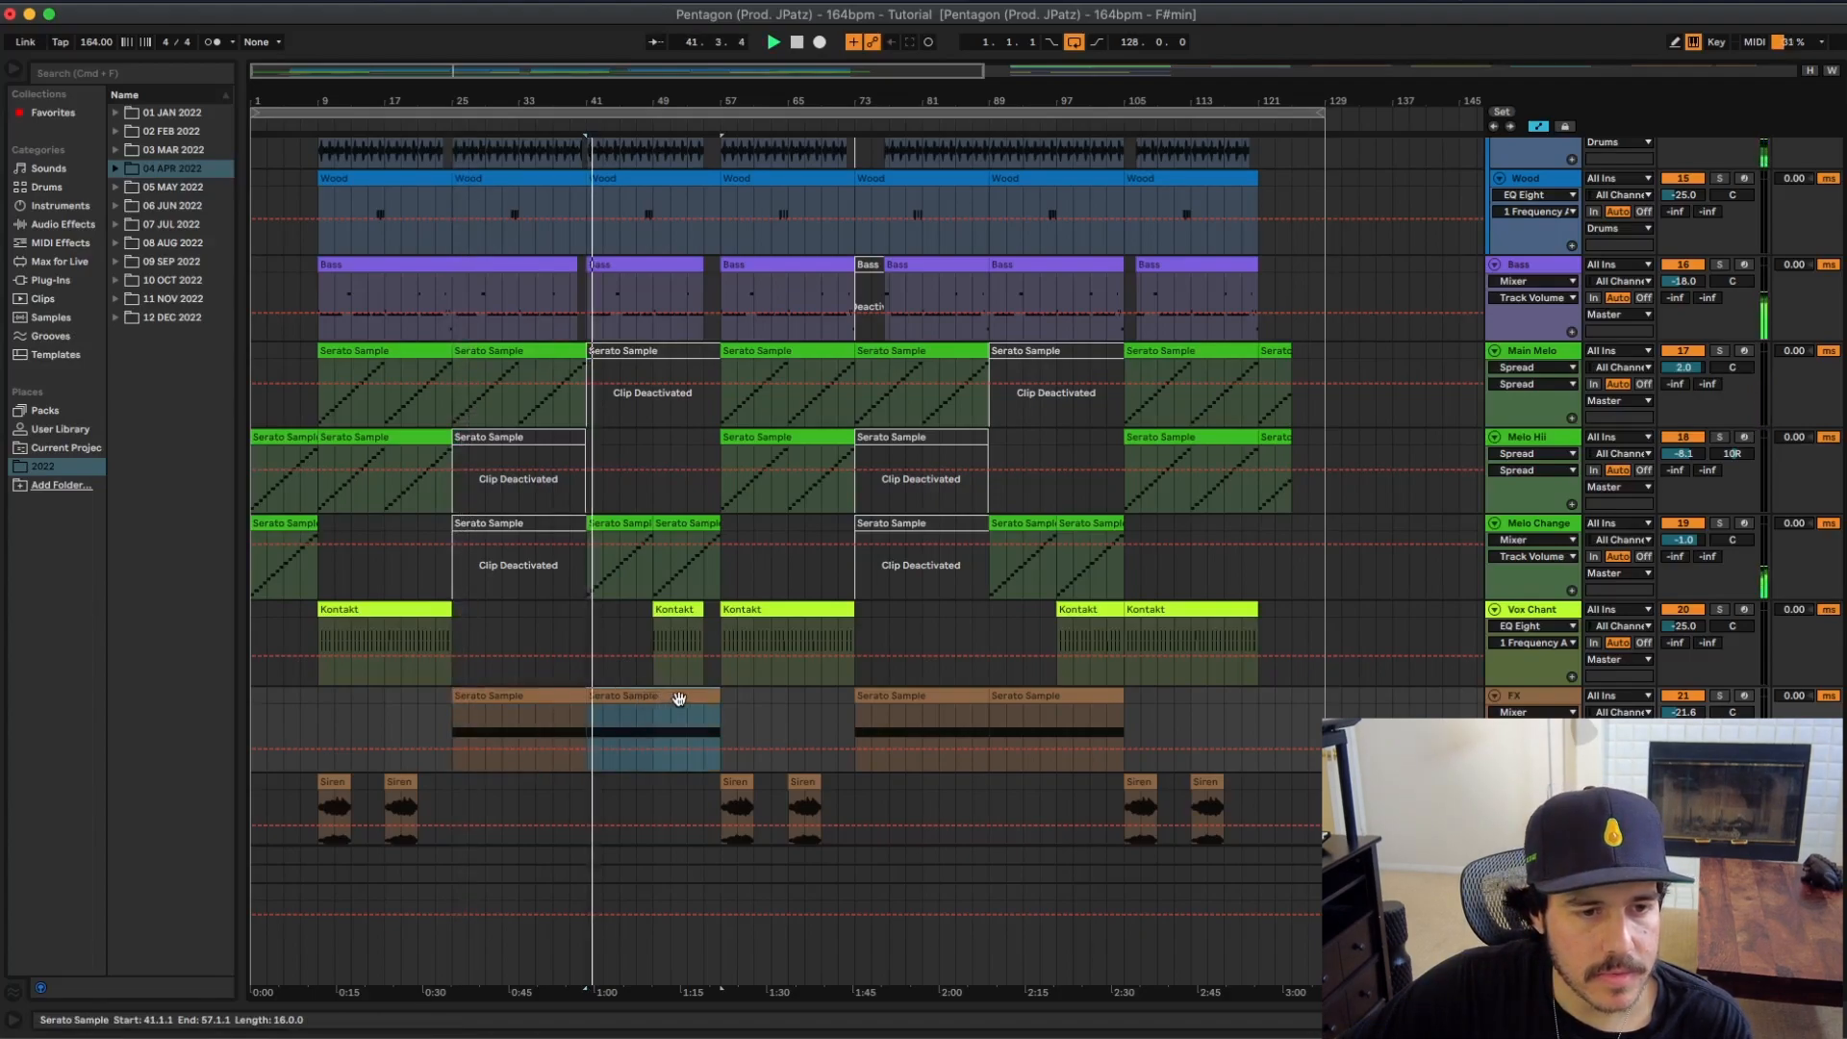
left_click(770, 609)
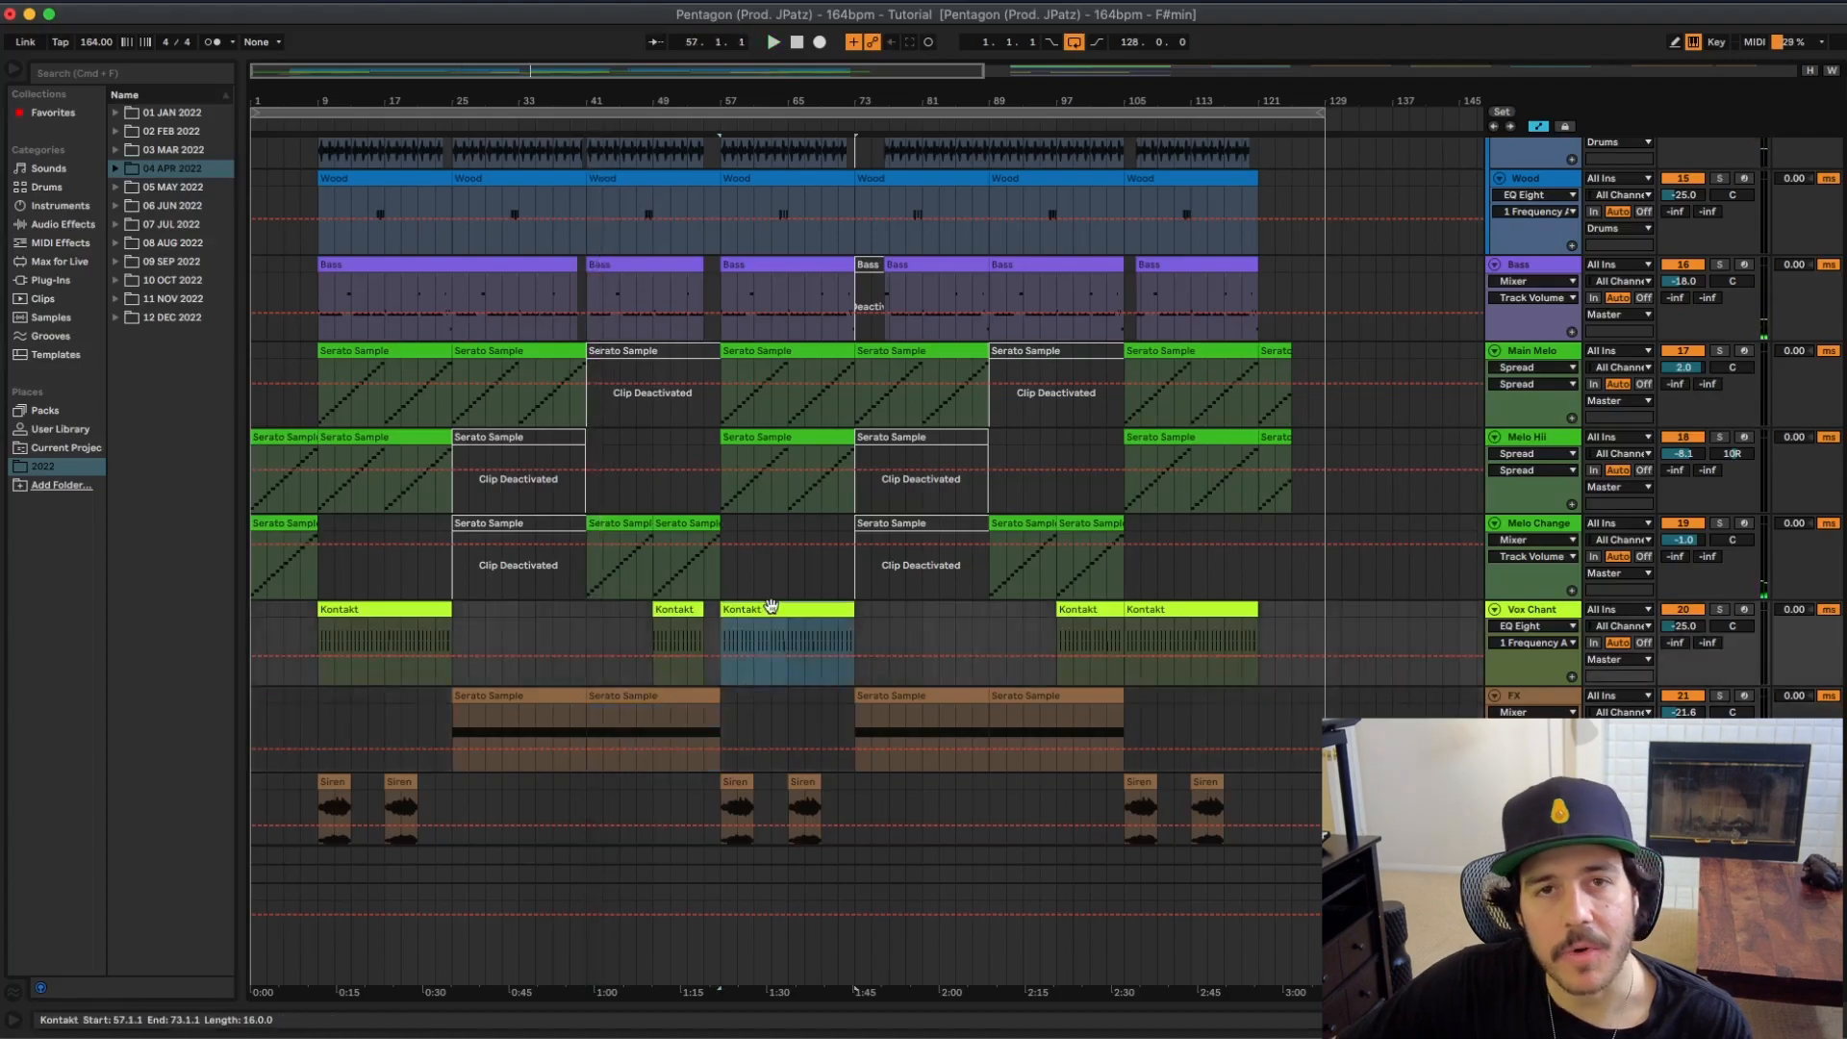
key("space")
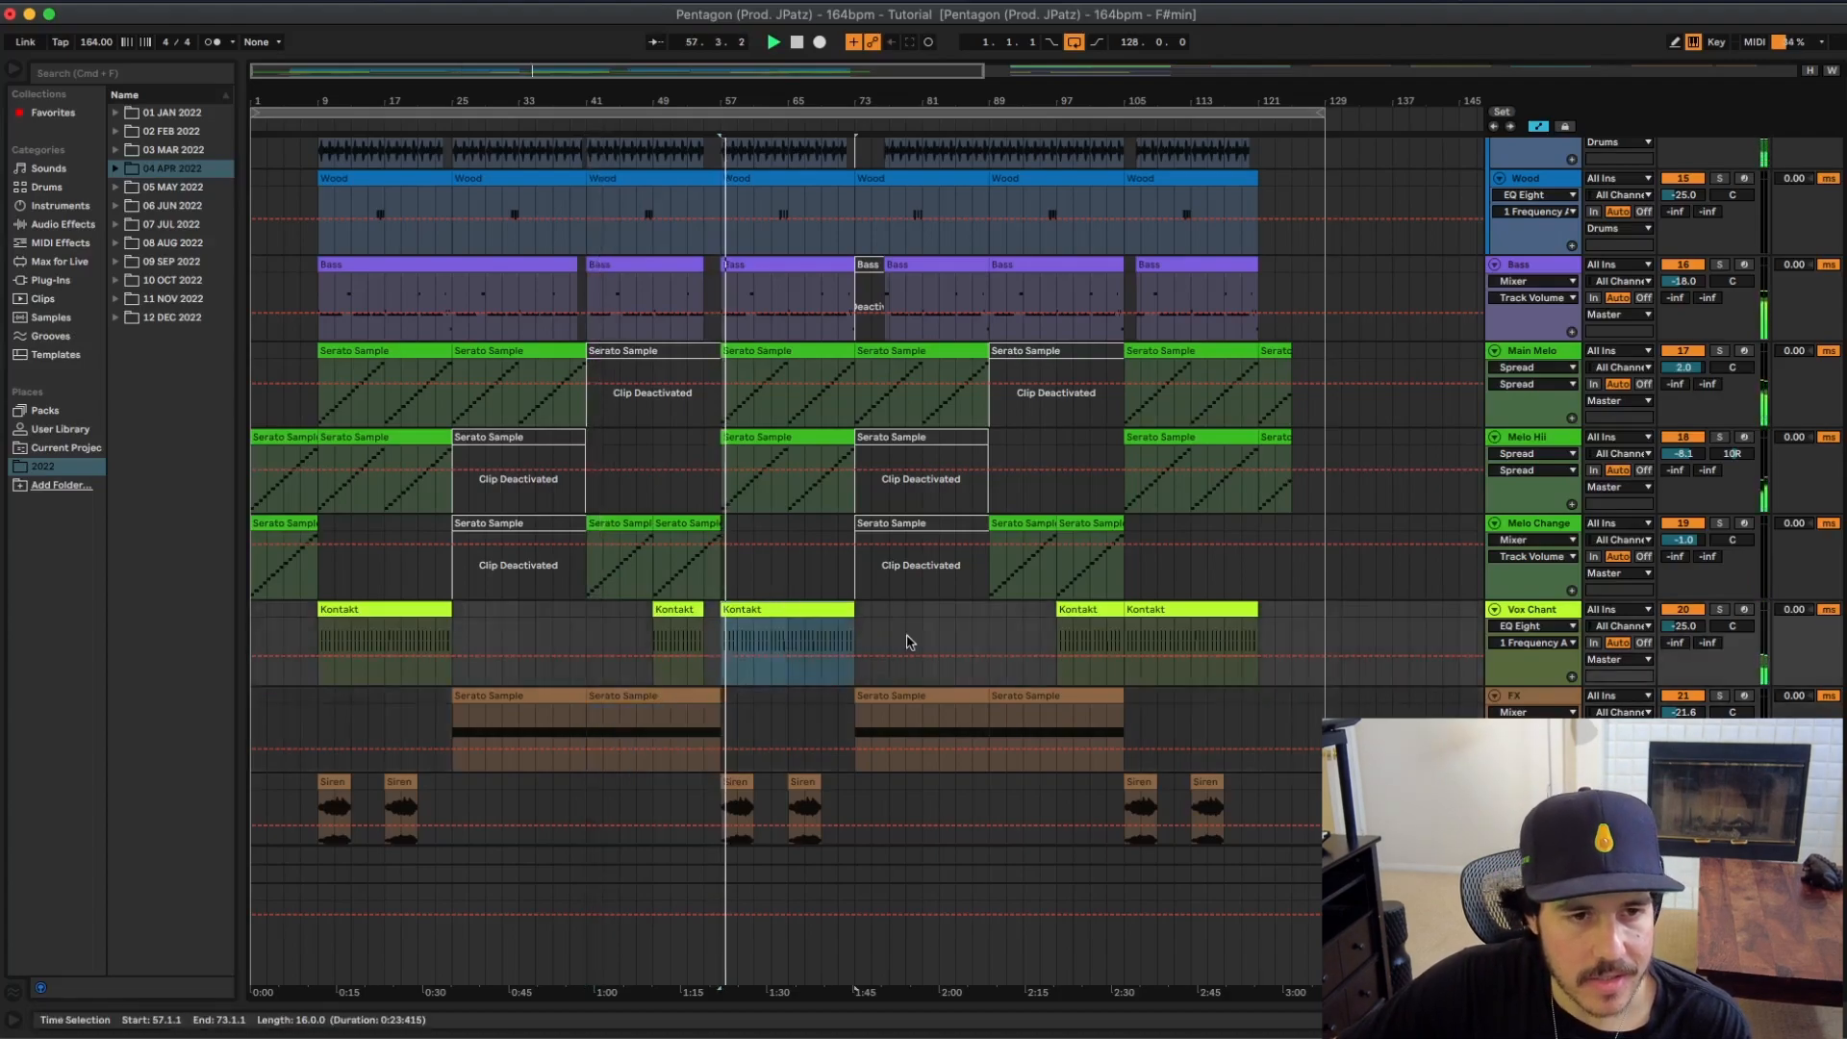
Step: Play the sections at the last two FX clips, from bars 73 and 89
left_click(932, 695)
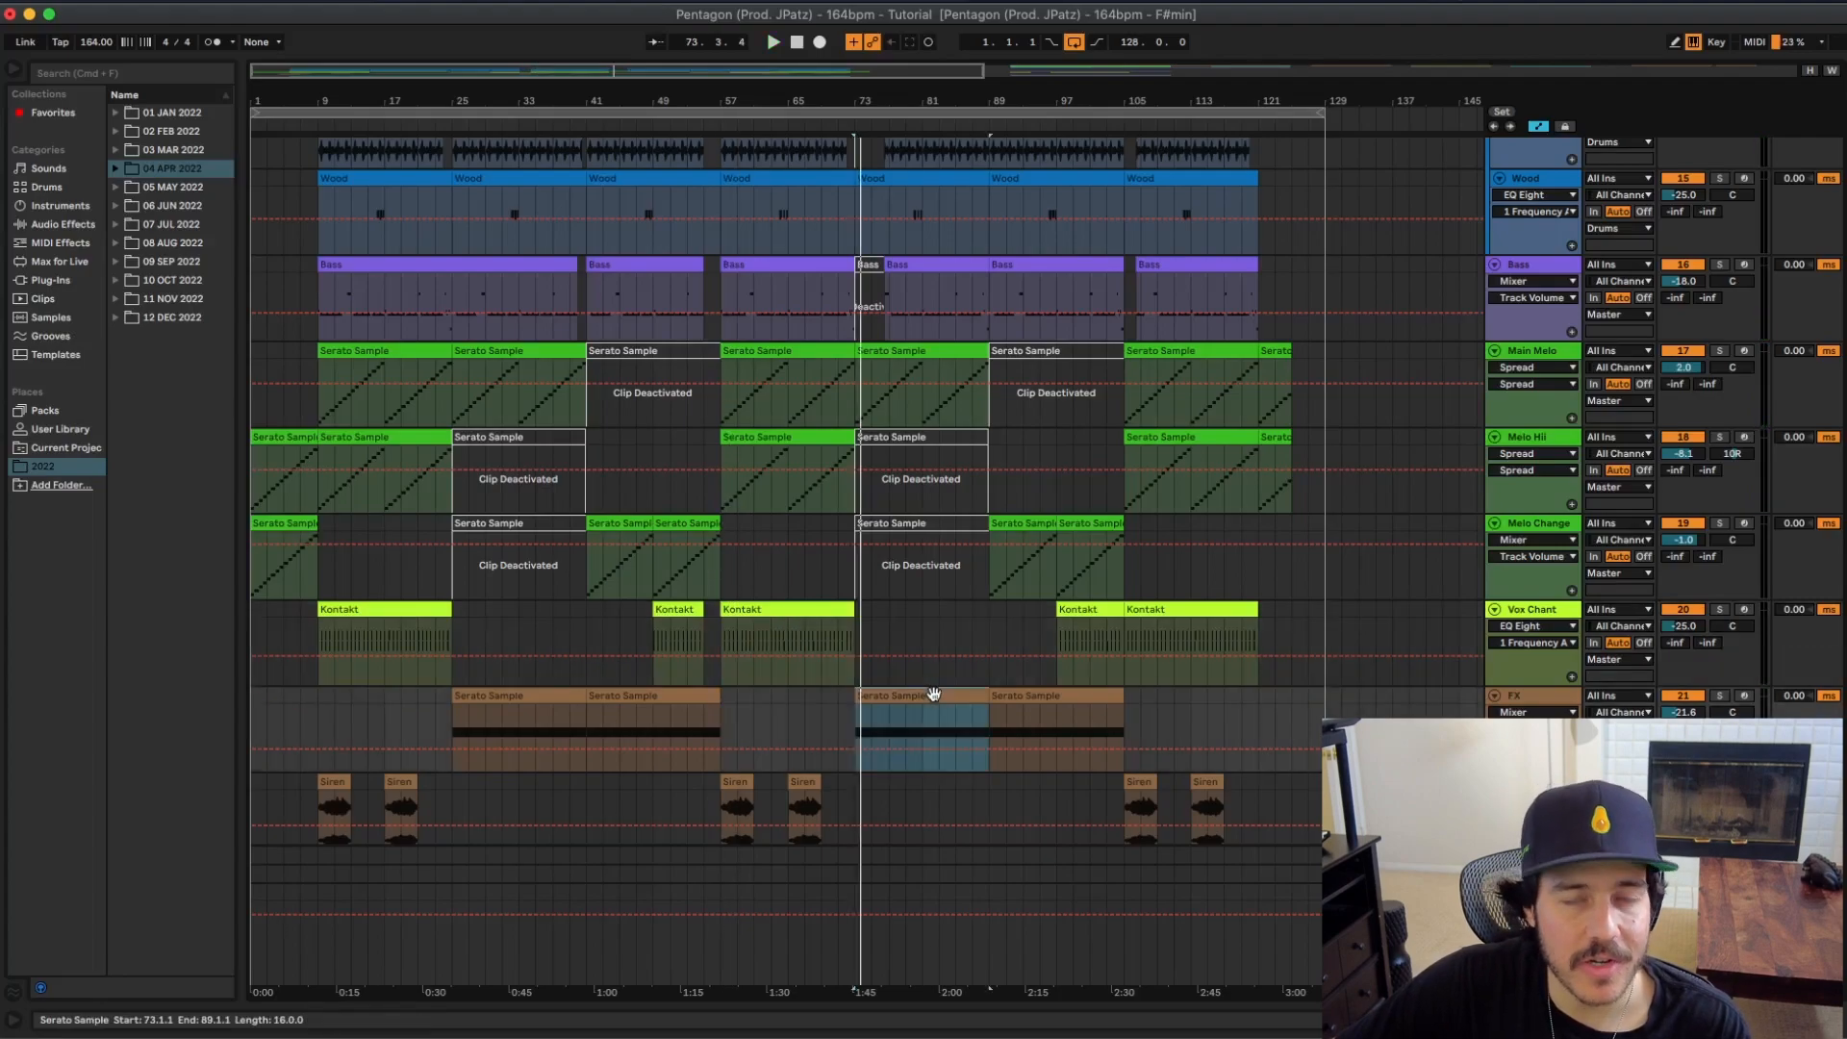
left_click(1049, 698)
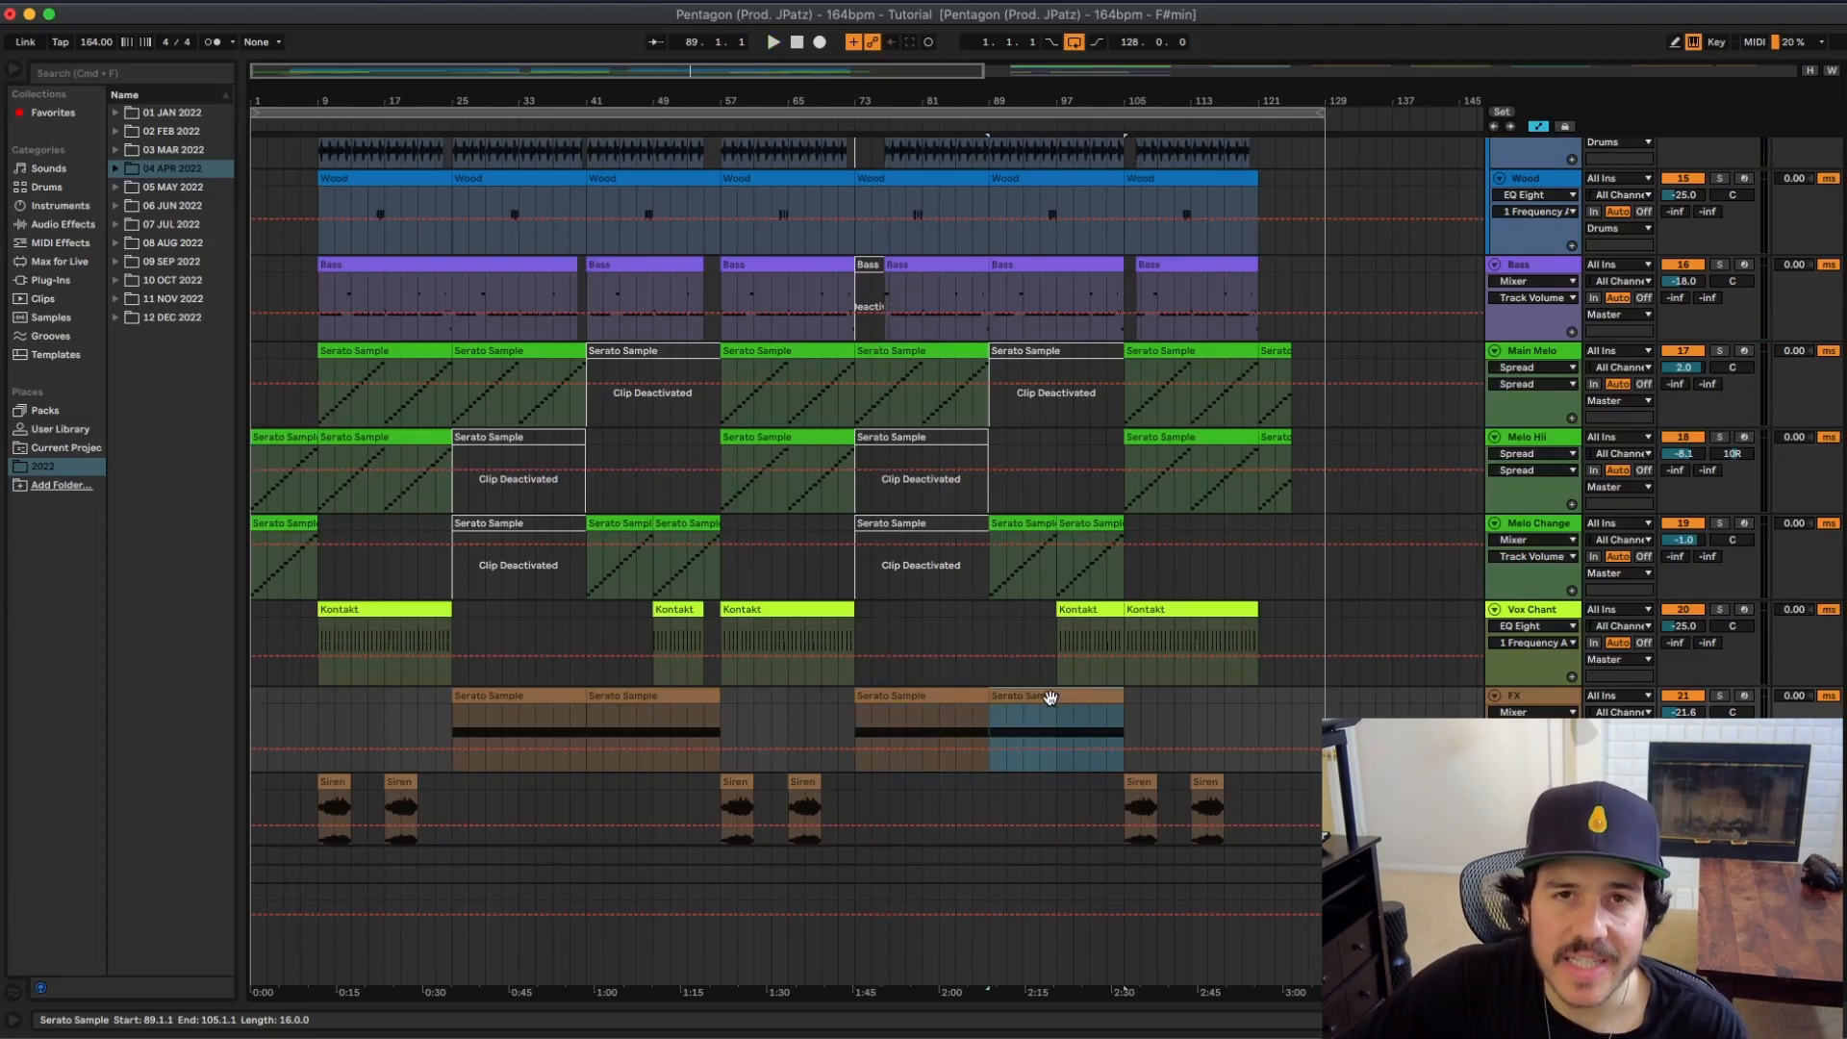
key("space")
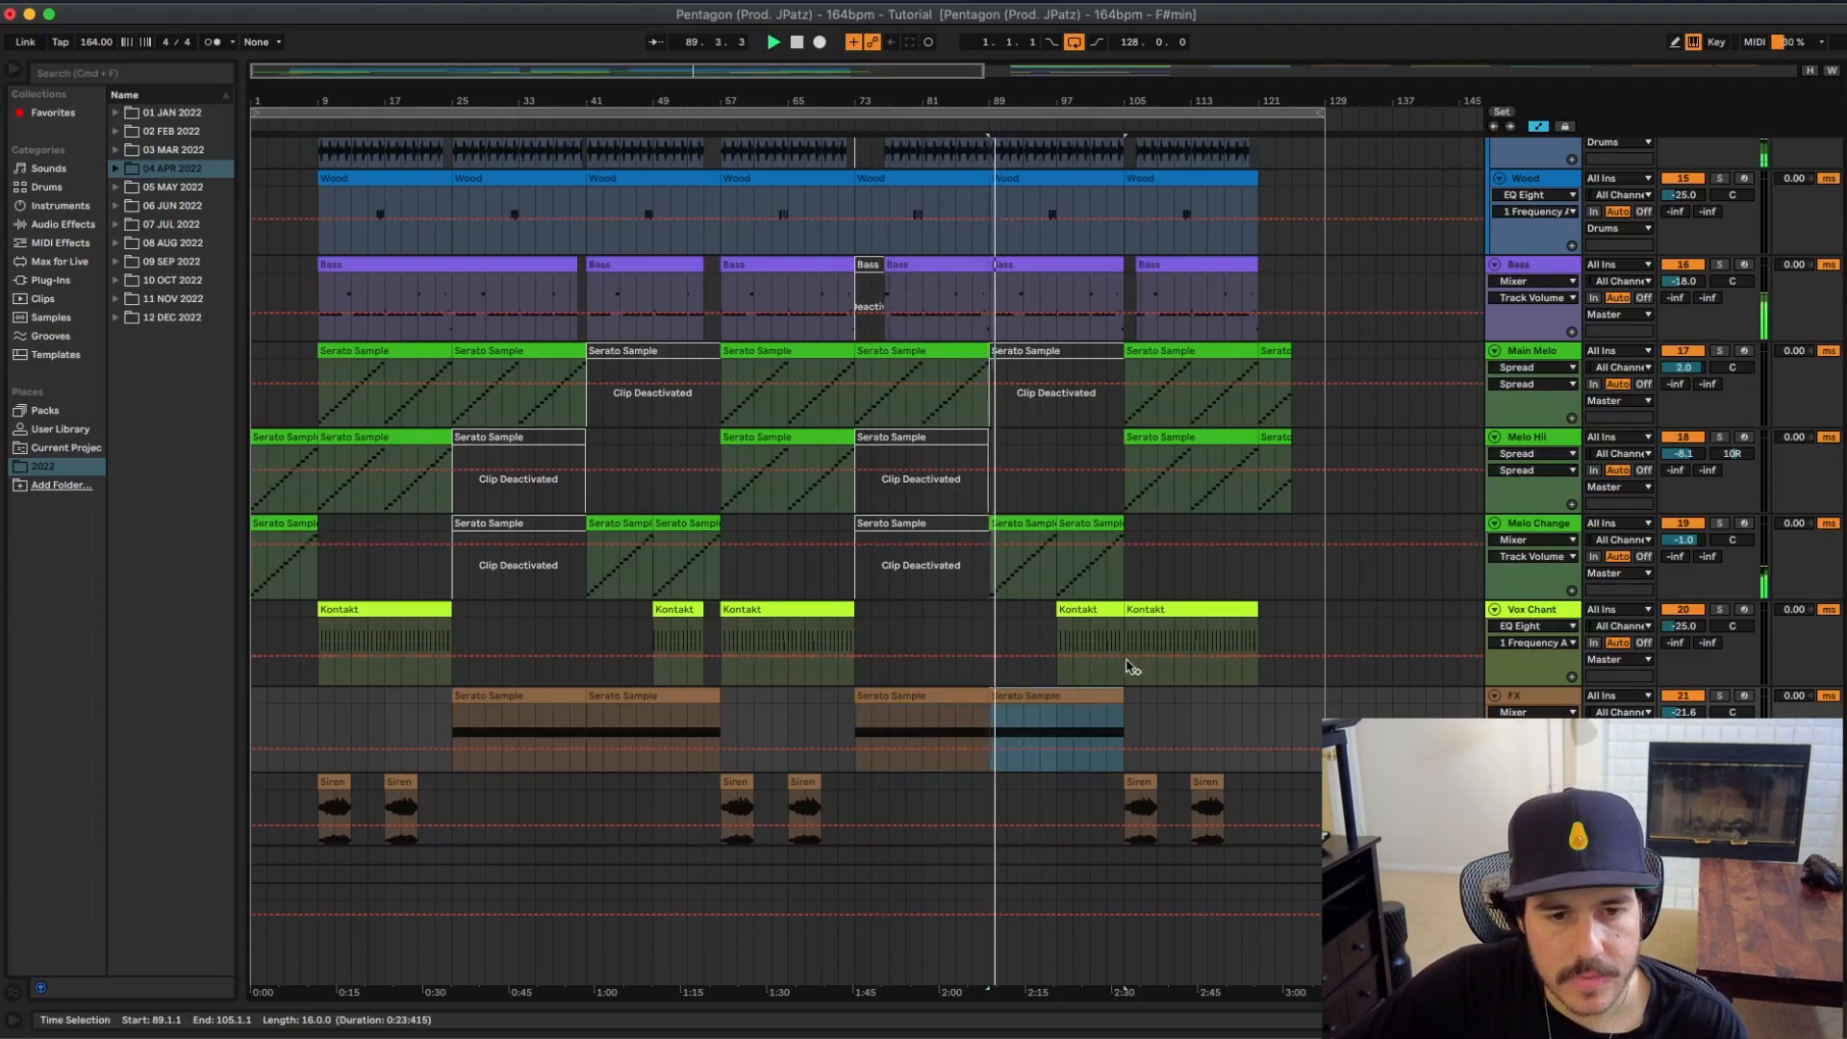
Step: Play the final Vox Chant section from bar 105 and the outro from bar 121 while looking over the tracks
left_click(1181, 607)
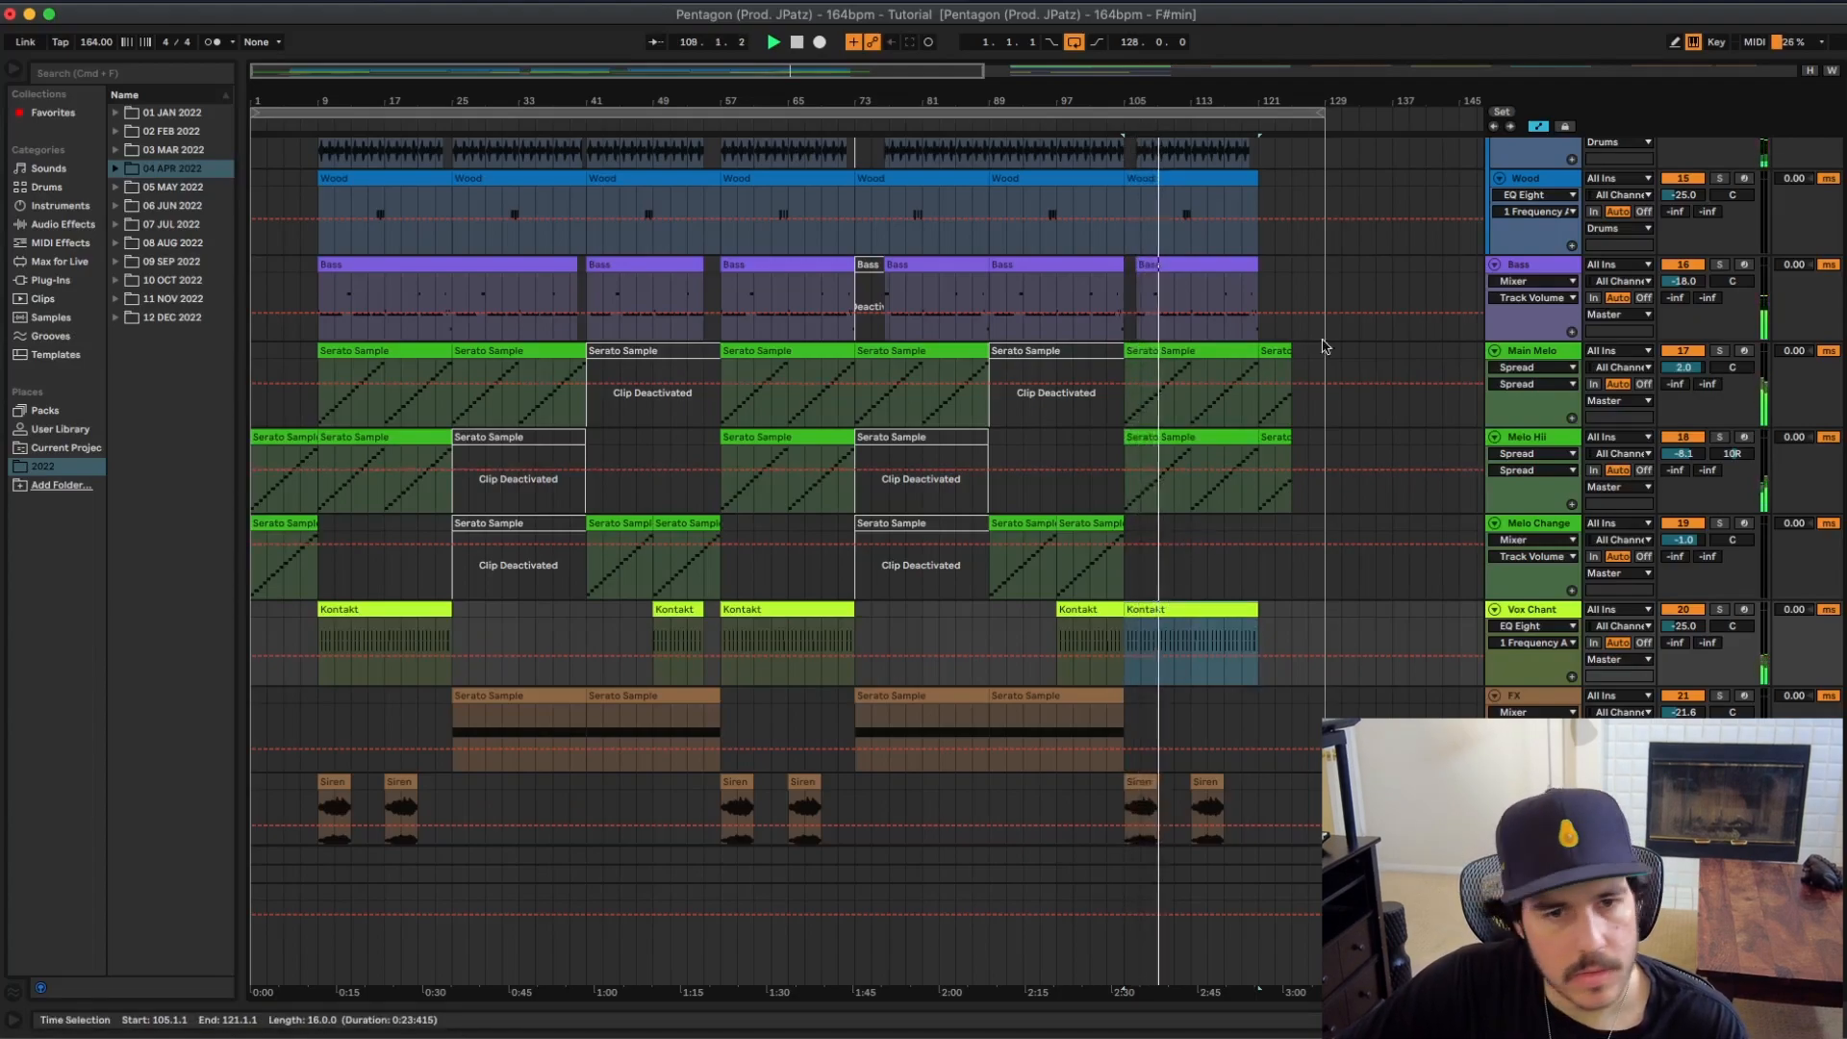
left_click(1283, 349)
scroll(1286, 458, "down", 1)
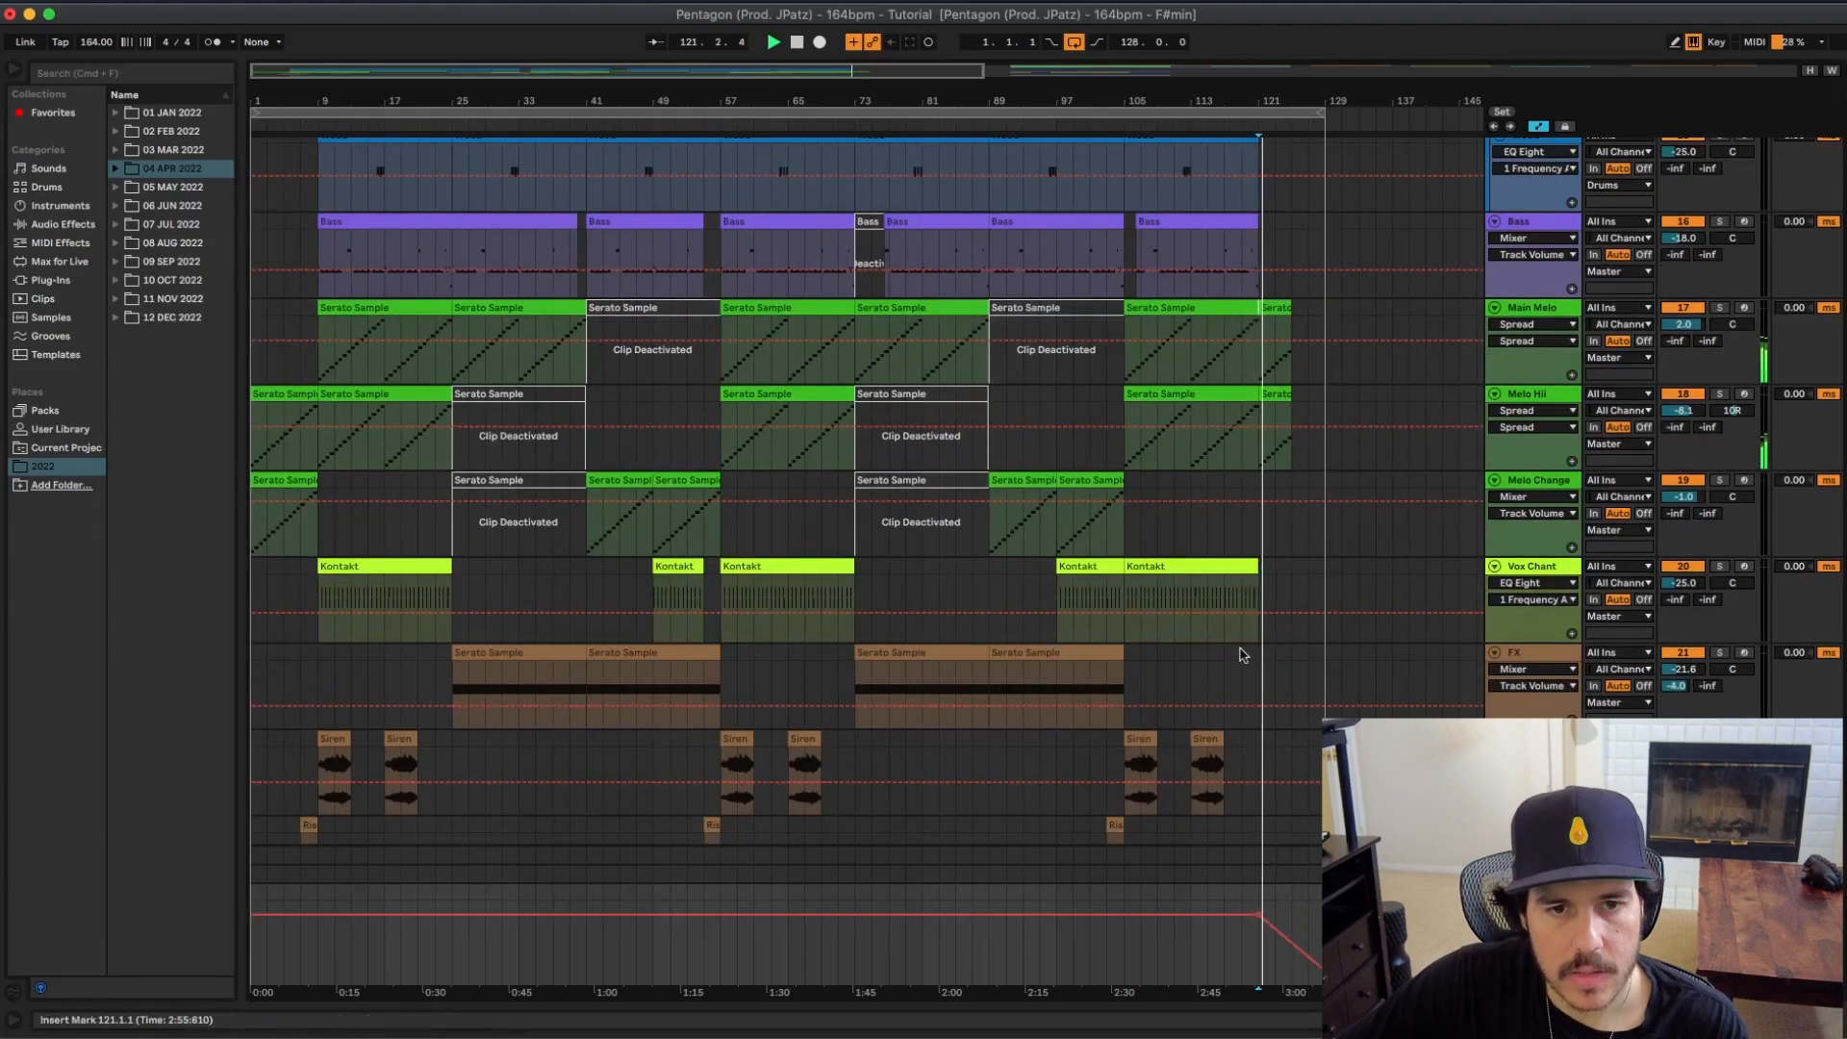
scroll(1139, 492, "down", 1)
scroll(1139, 492, "down", 5)
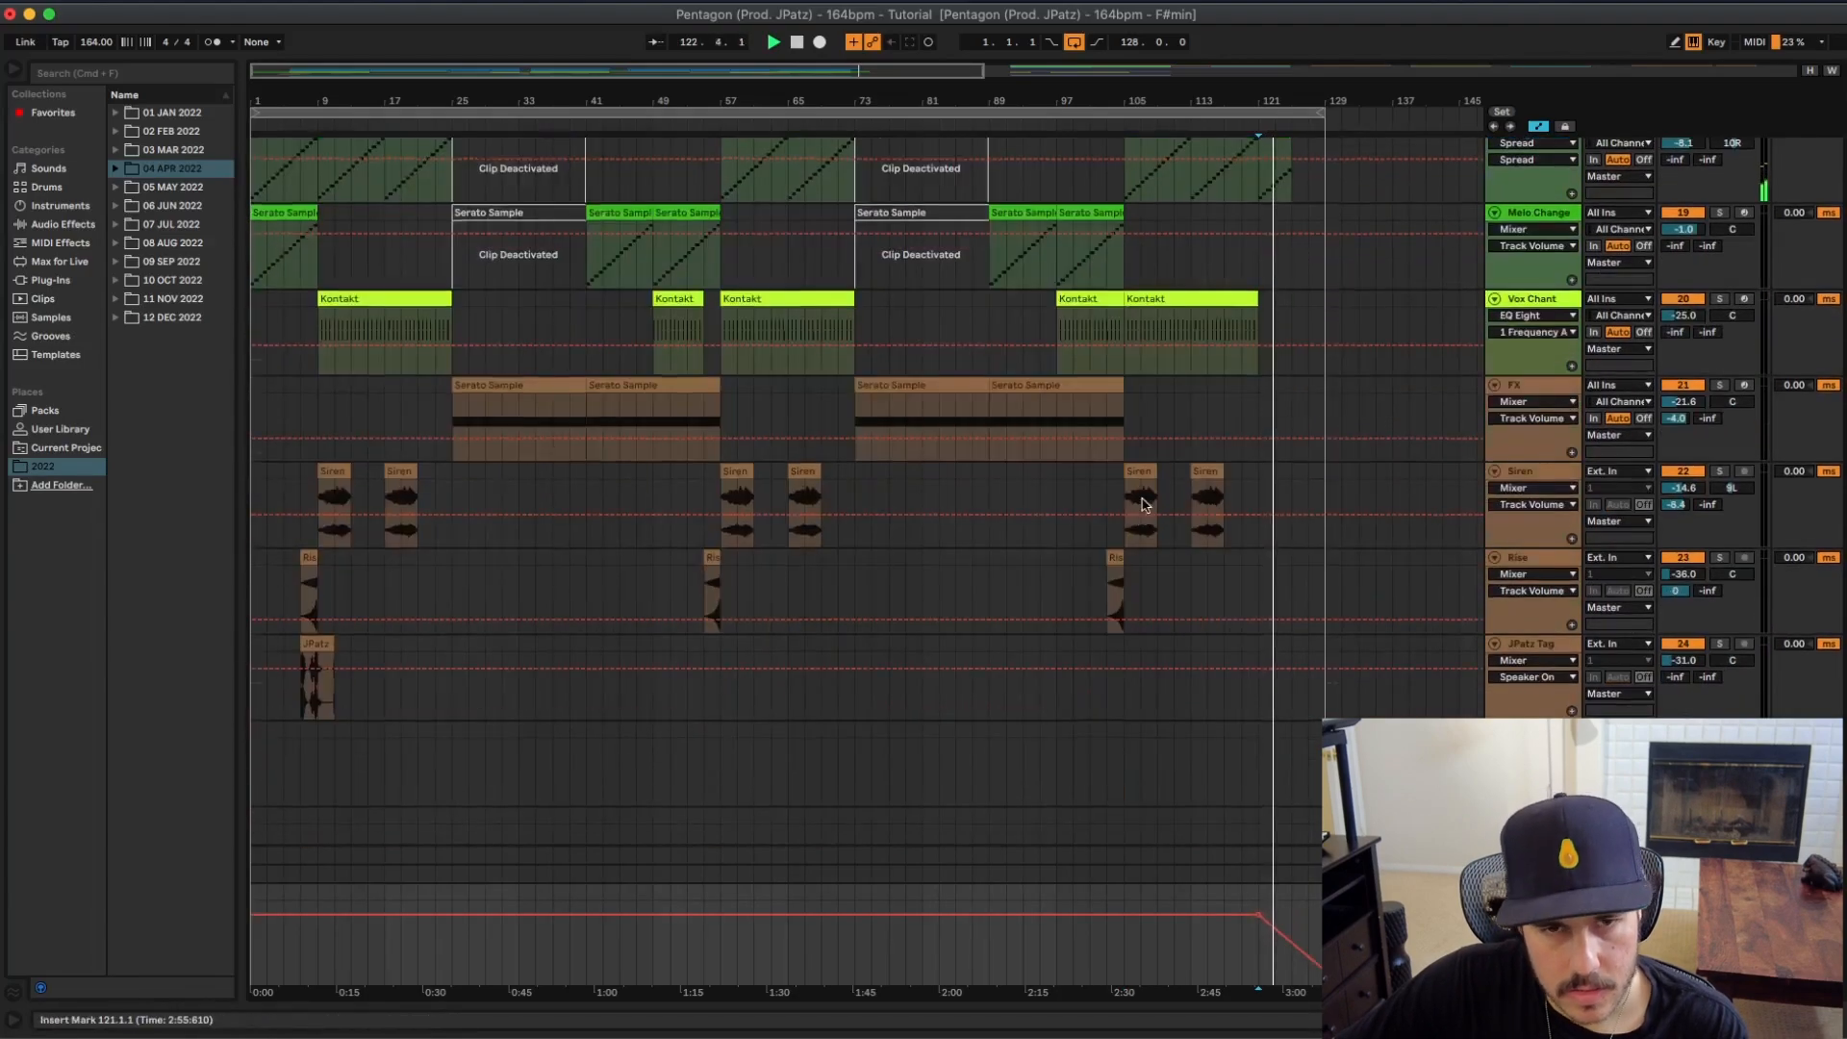
scroll(1145, 493, "up", 15)
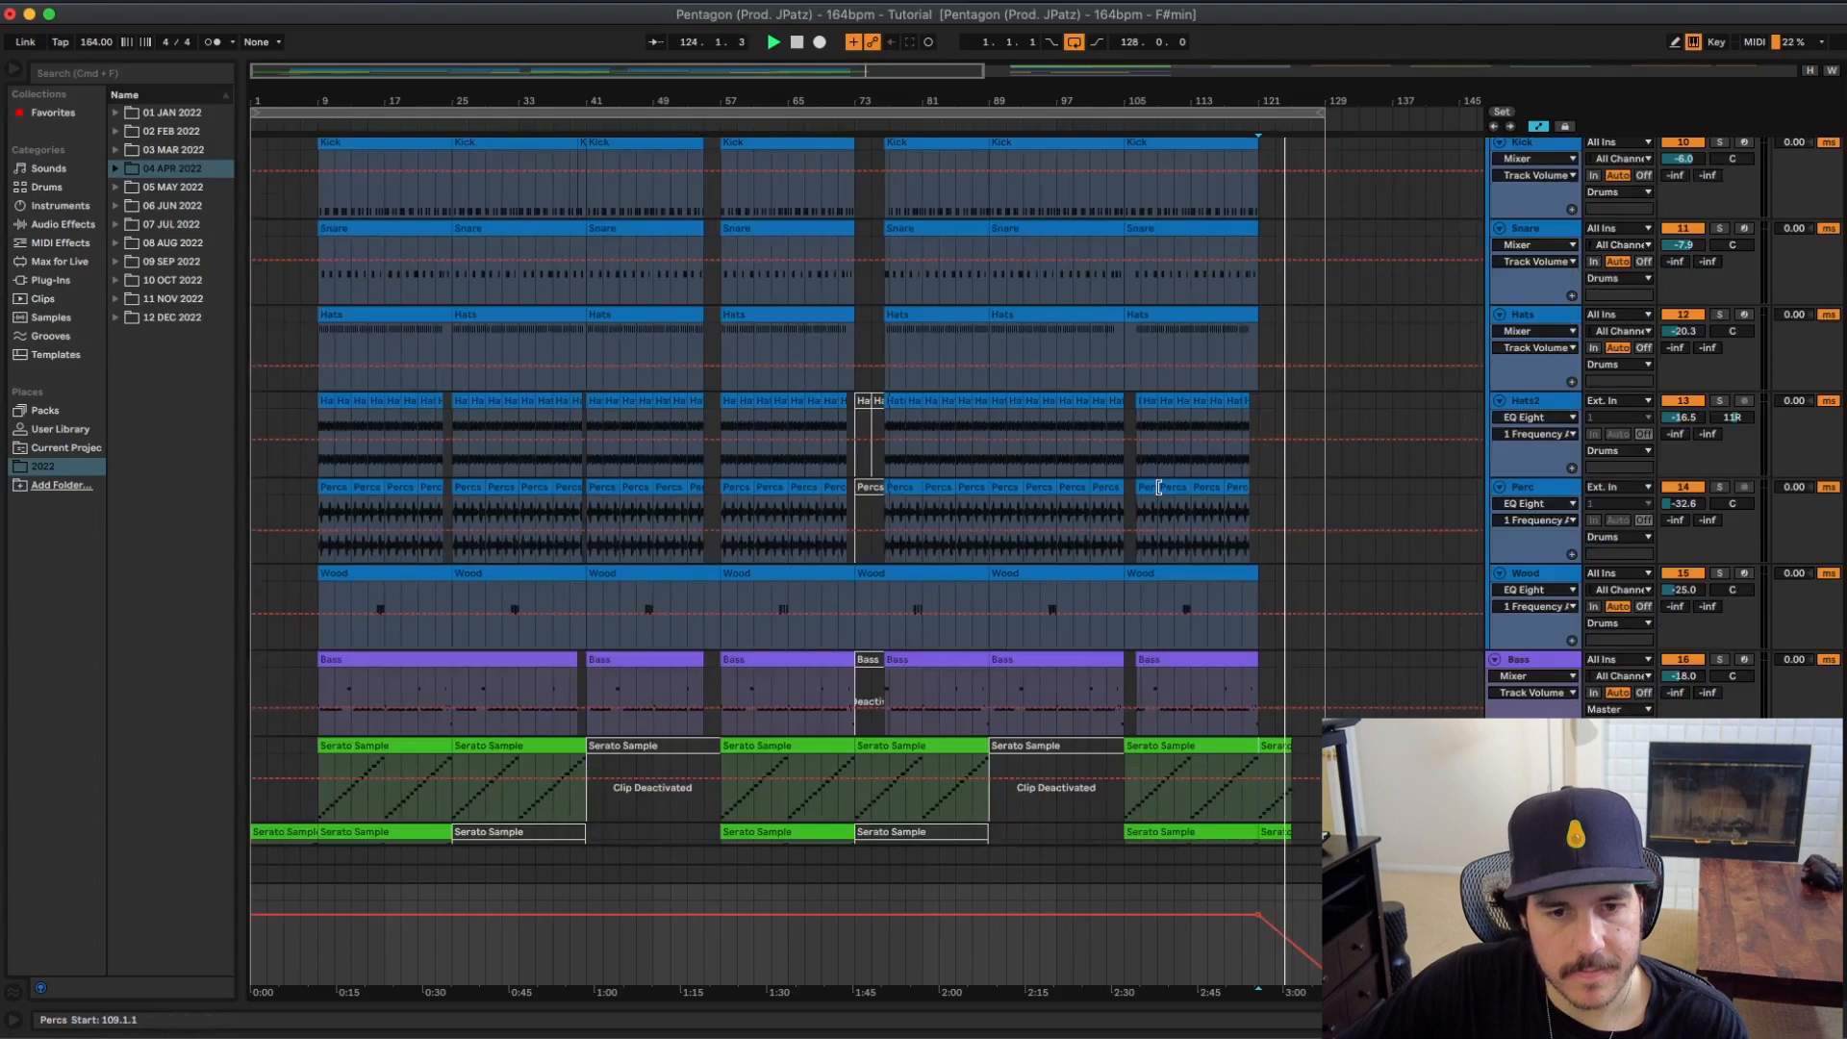
key("space")
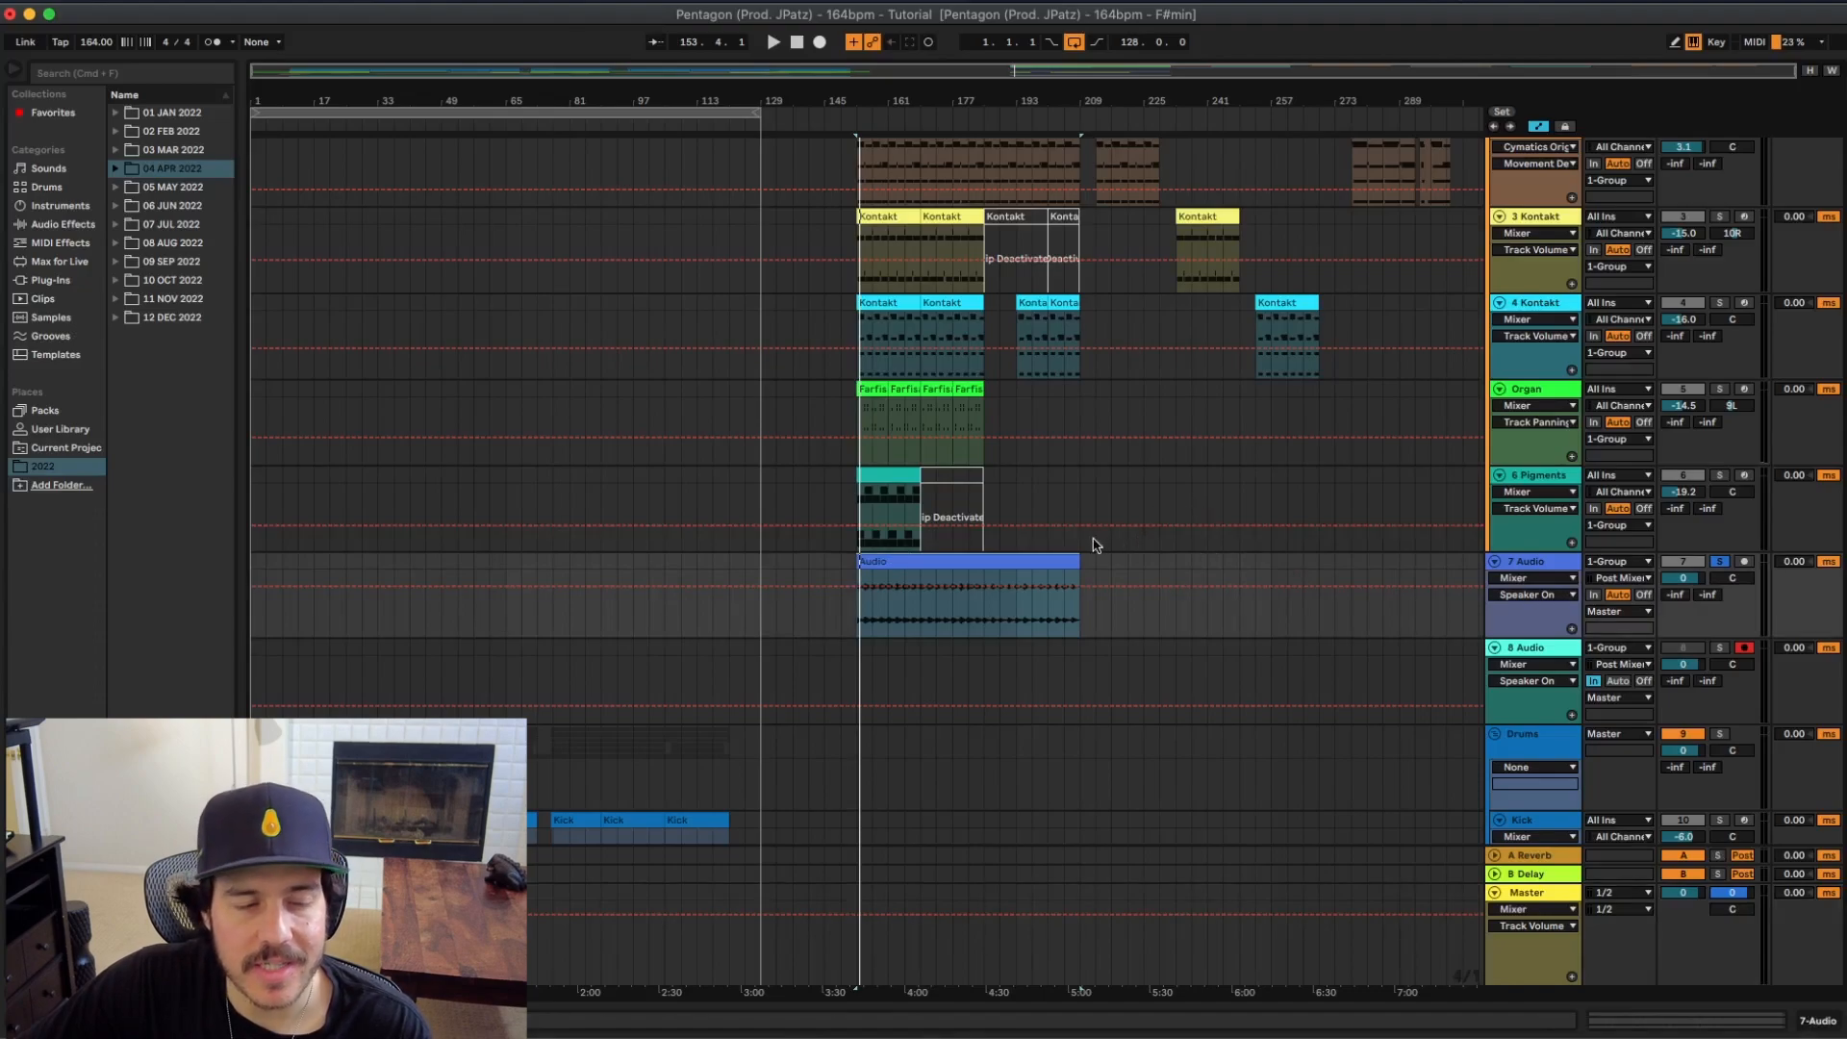
Step: Play the soloed 7 Audio clip from bar 153 and compare it with the full, unsoloed beat from bar 57
key("space")
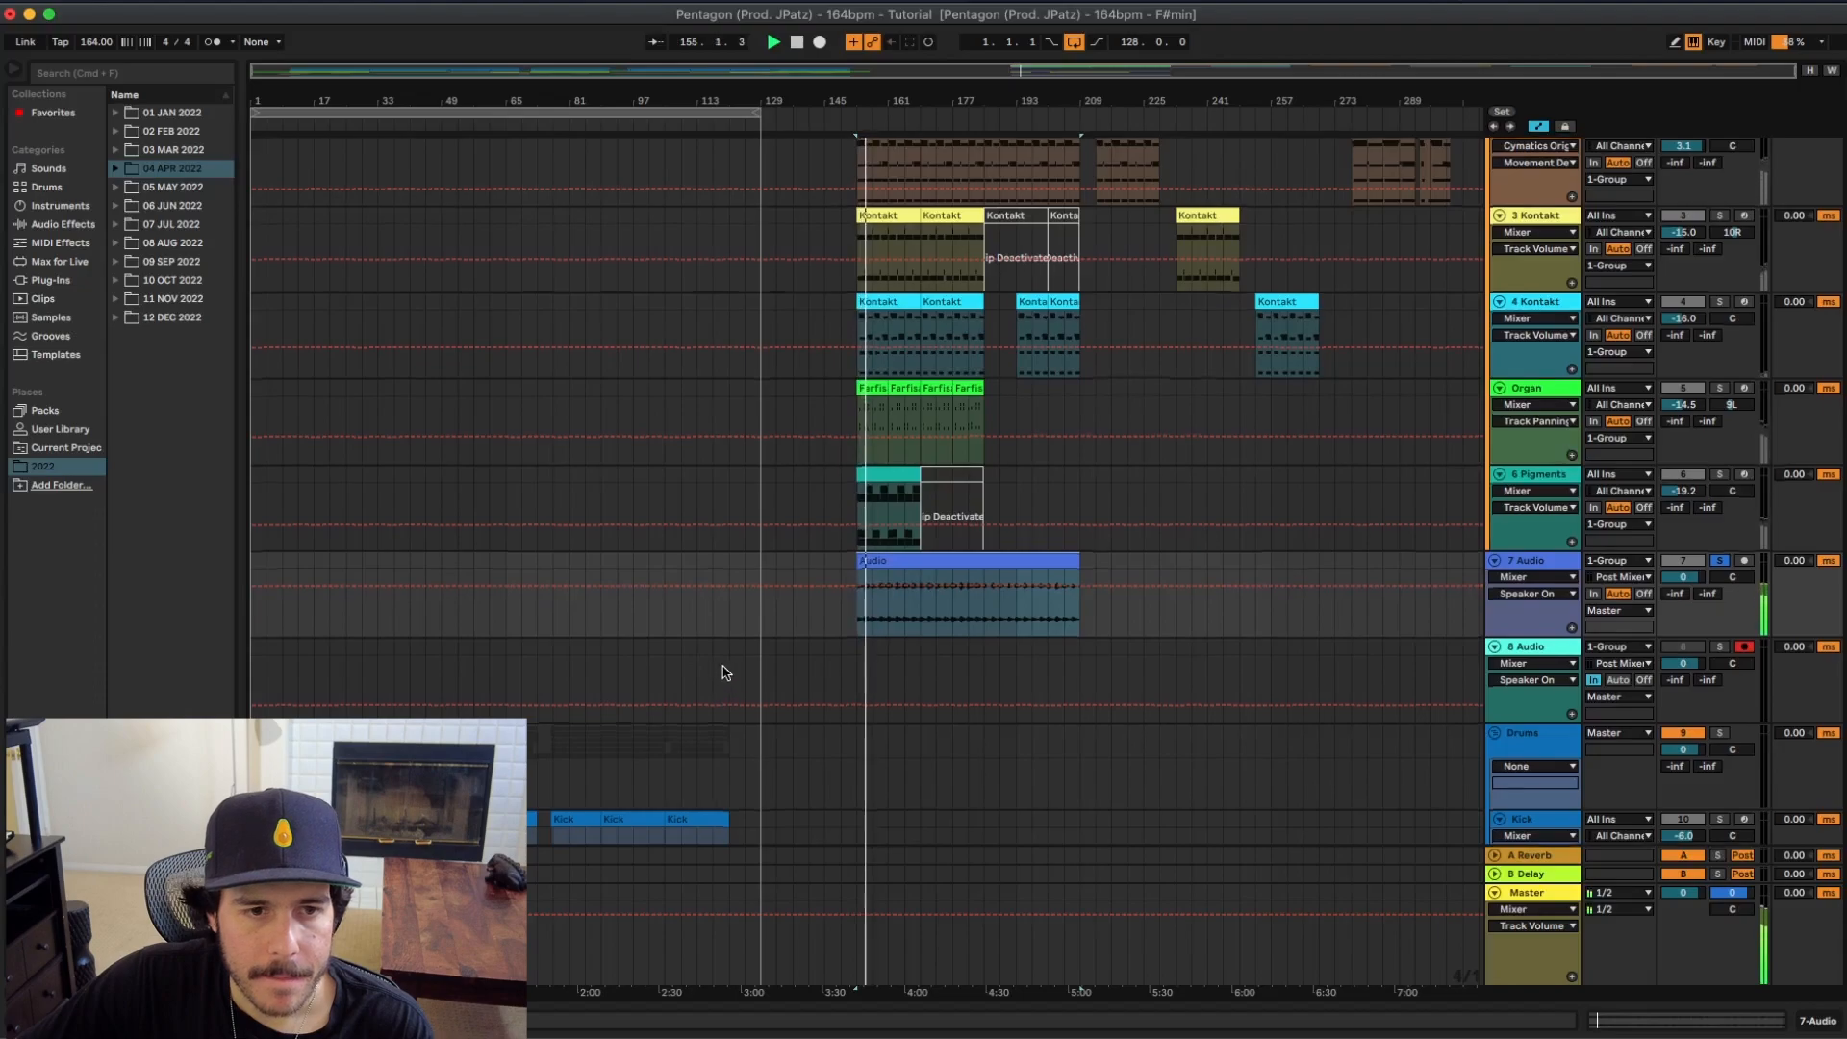
scroll(724, 671, "down", 3)
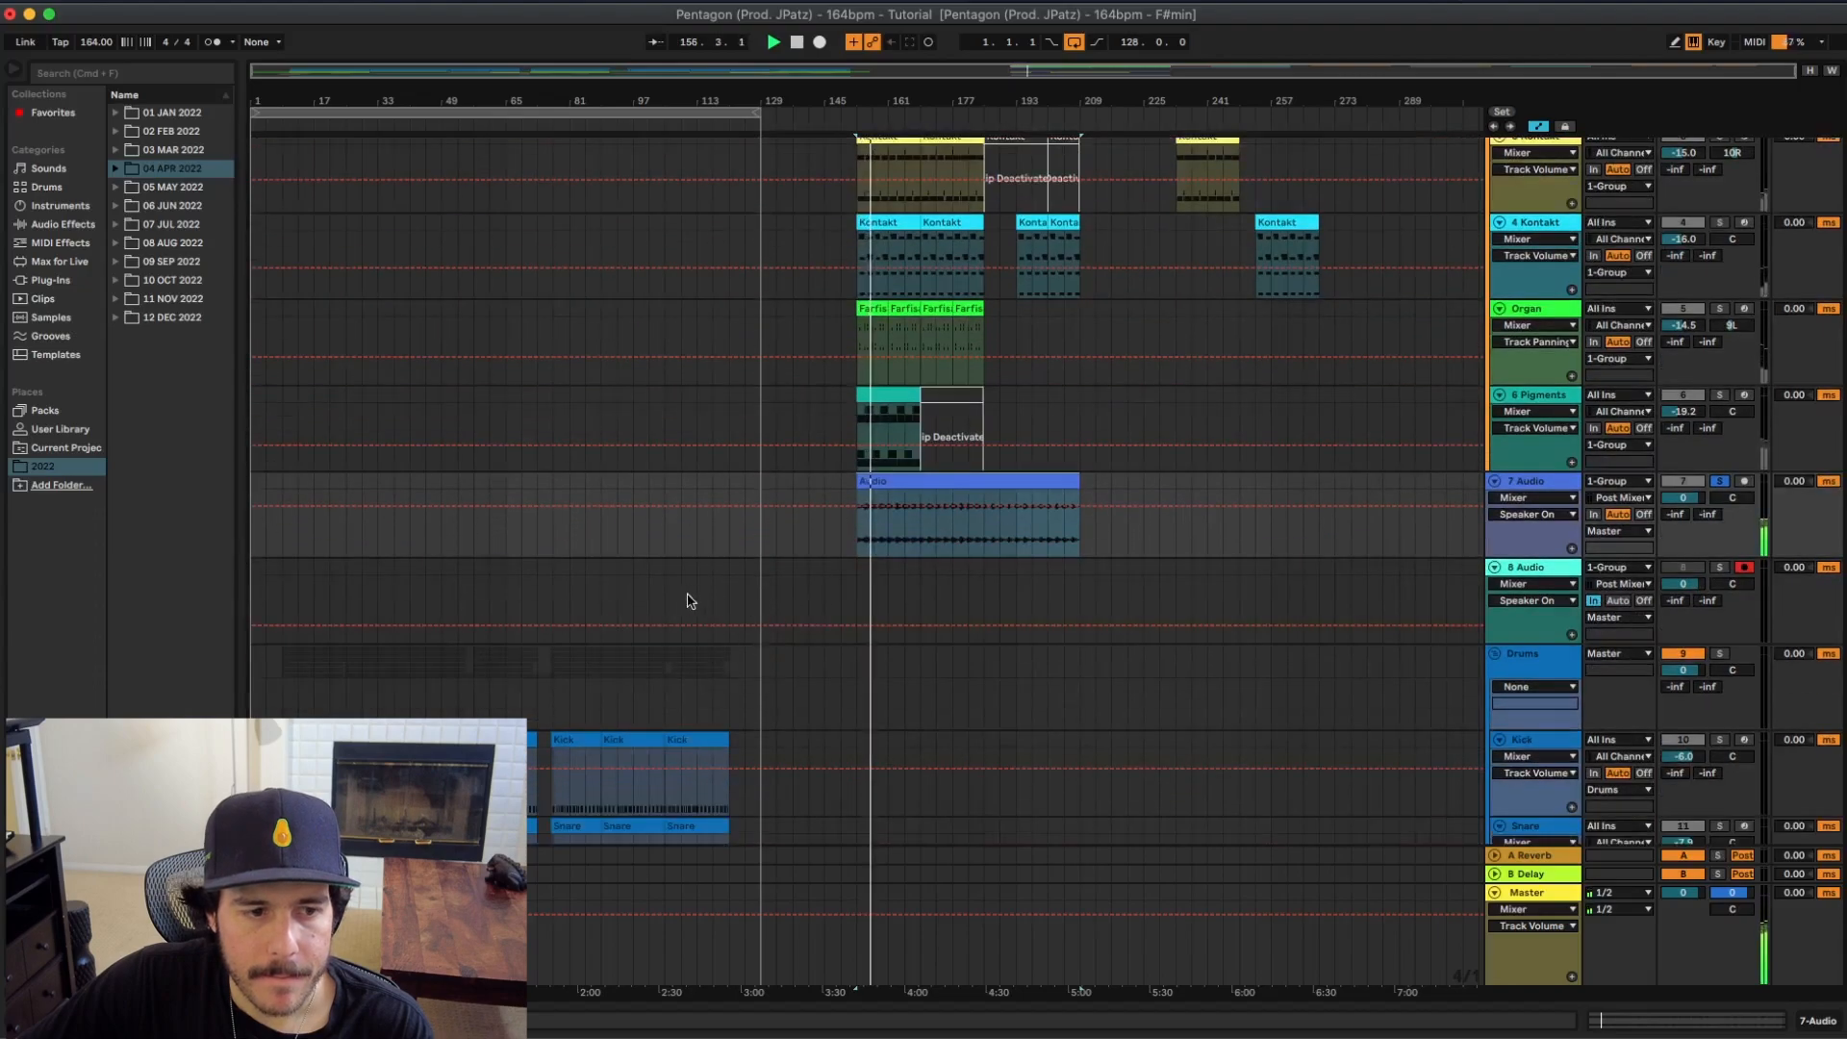
scroll(690, 602, "down", 20)
left_click(507, 781)
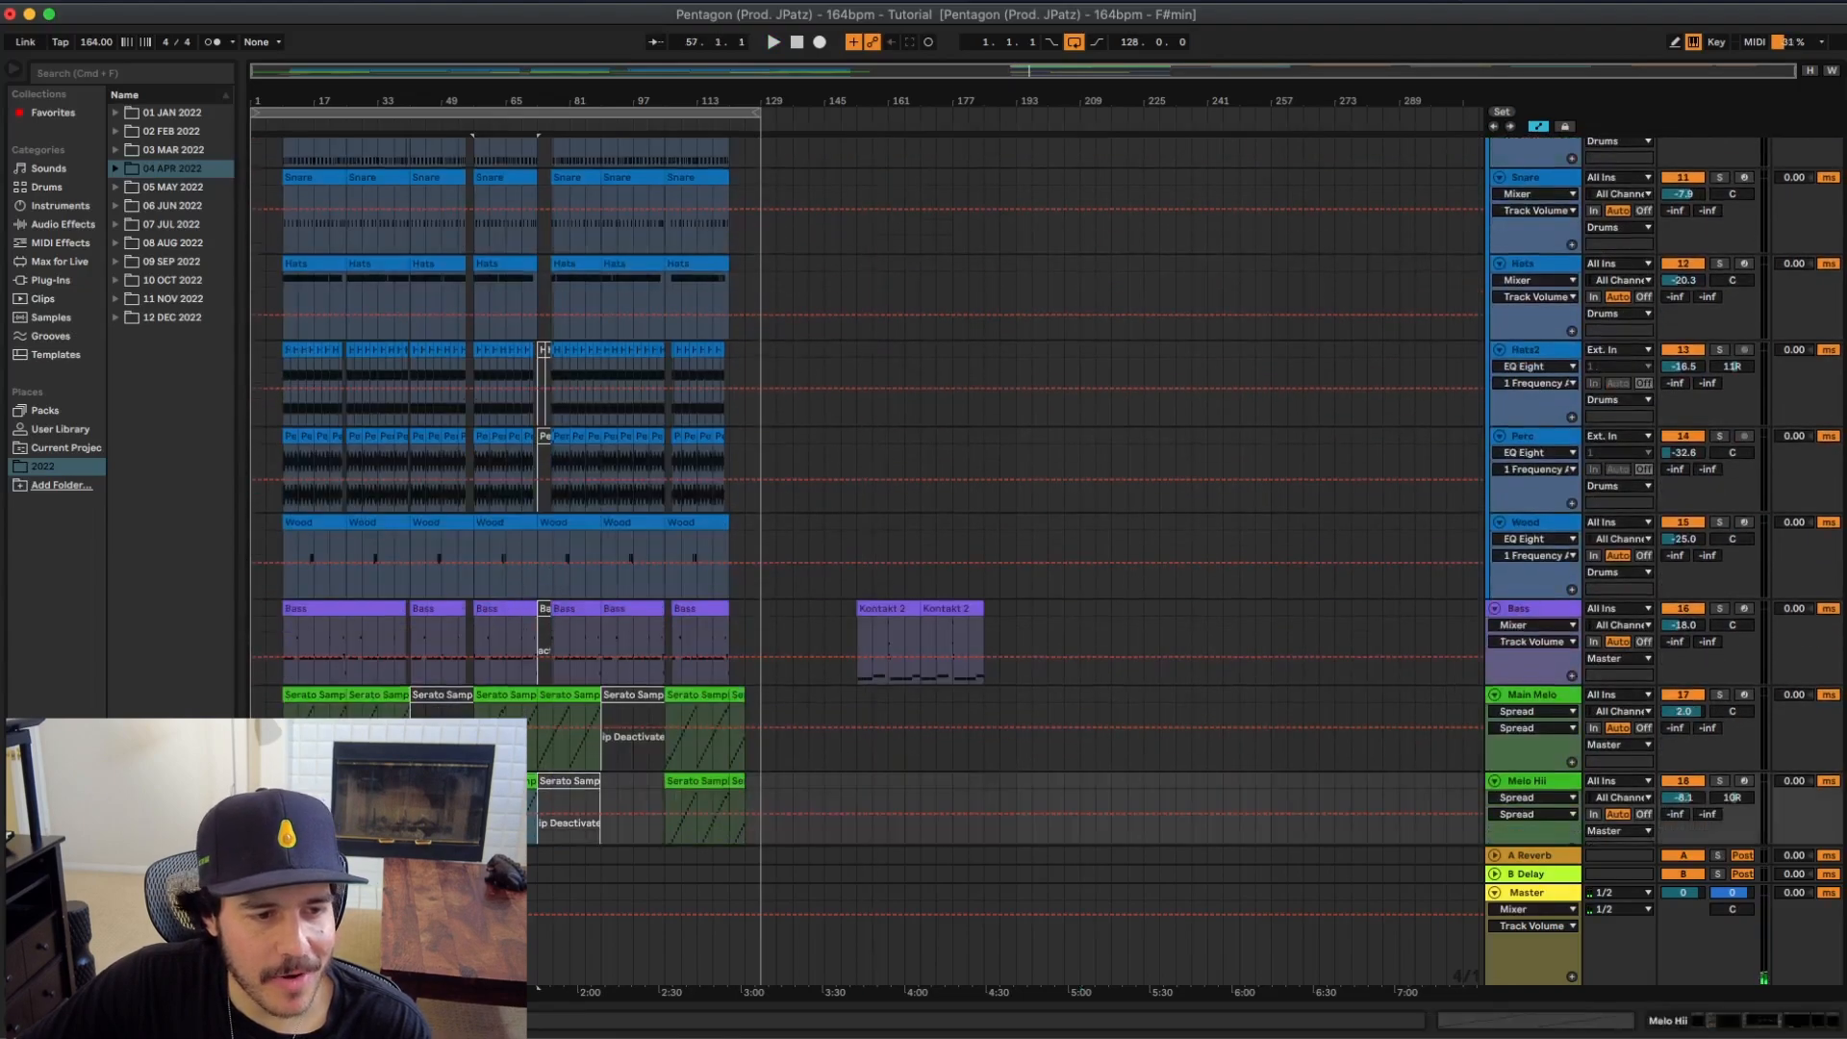
key("space")
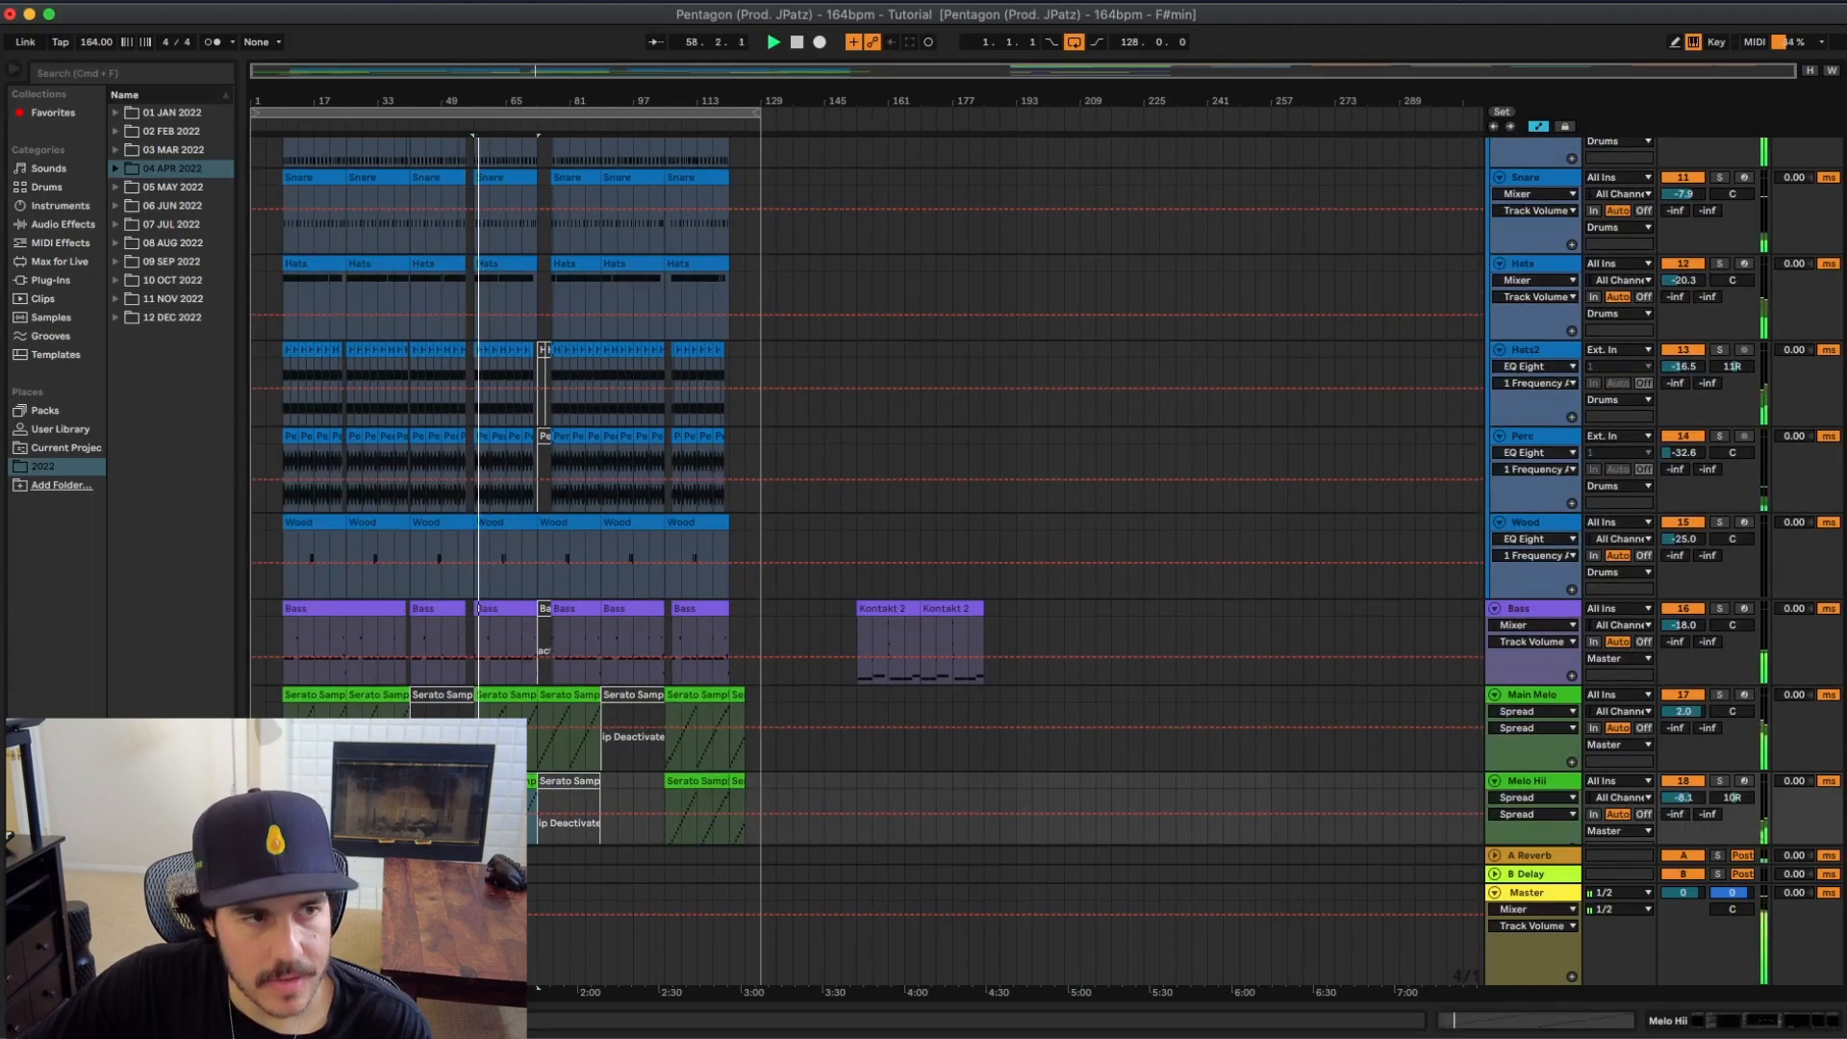